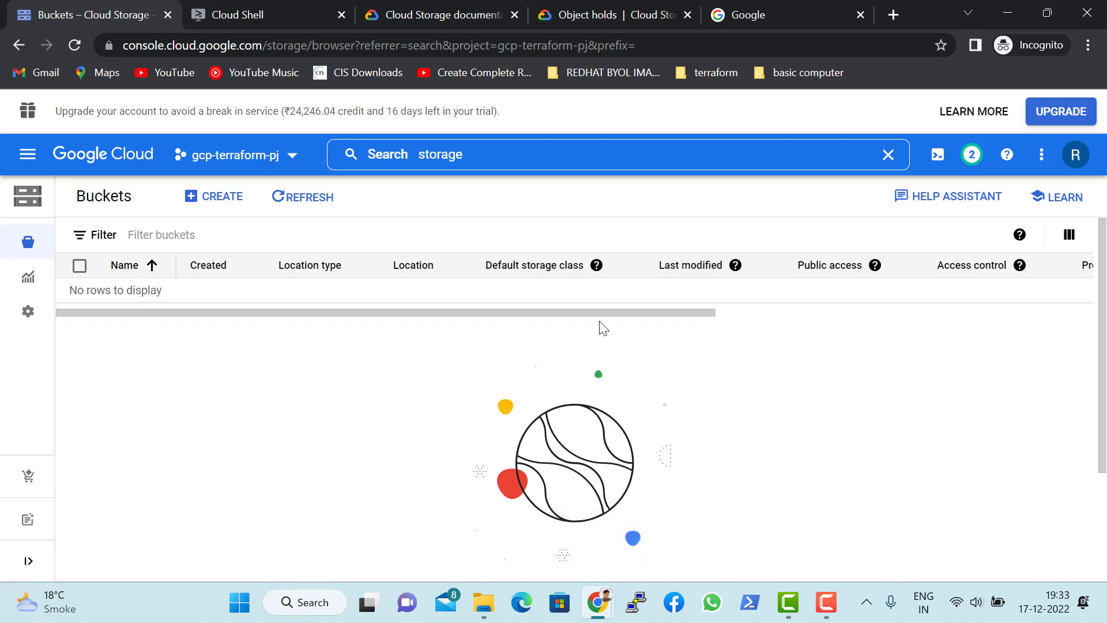
Start creating a new storage bucket and try the name test.
click(216, 202)
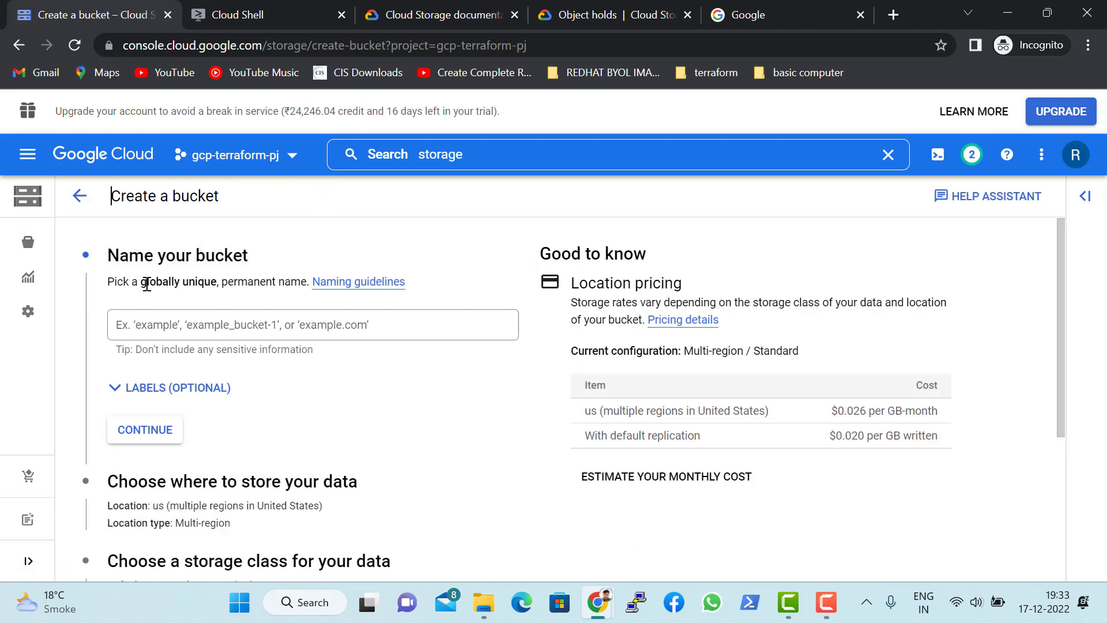
click(170, 326)
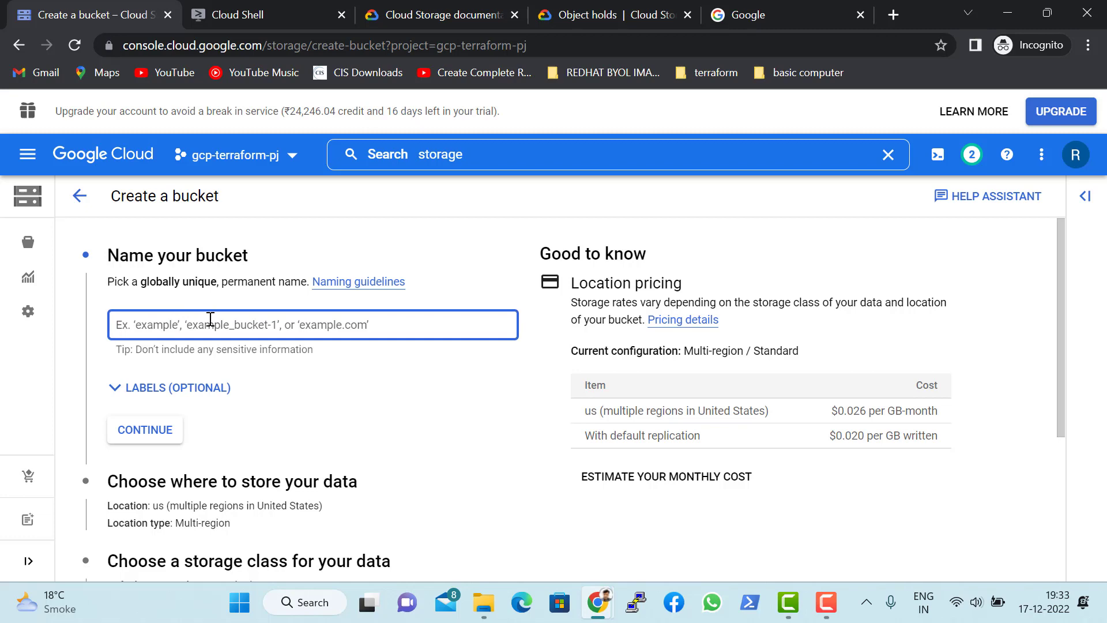
text(test)
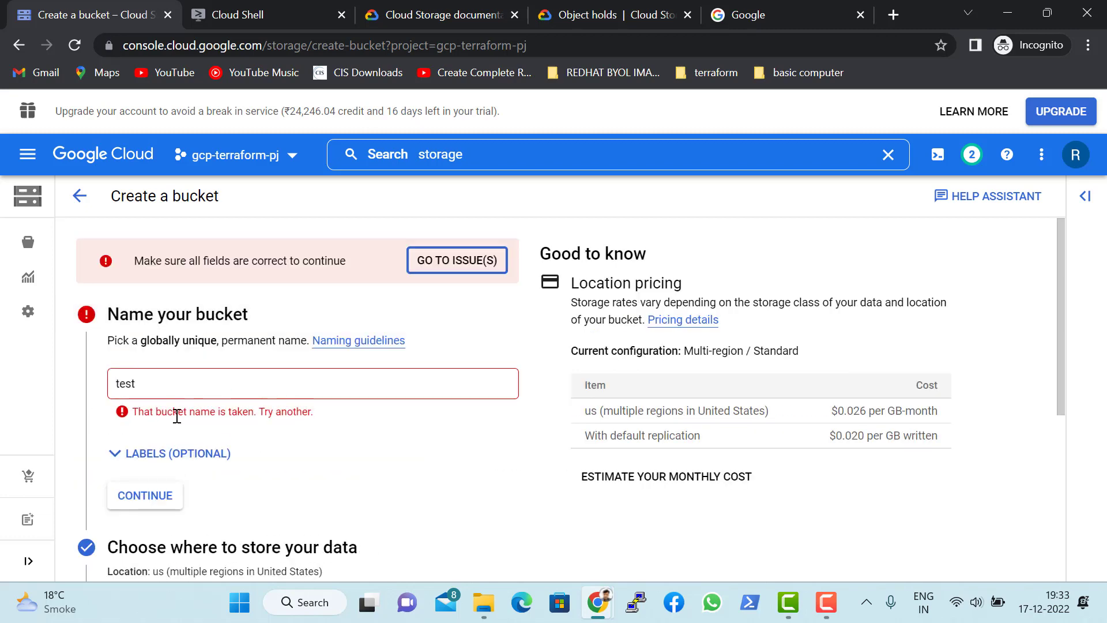
Replace the bucket name with dfhuwytnovsdnje.
click(212, 388)
key(BackSpace)
key(BackSpace)
key(BackSpace)
key(BackSpace)
text(dfhuwytnovsdnj)
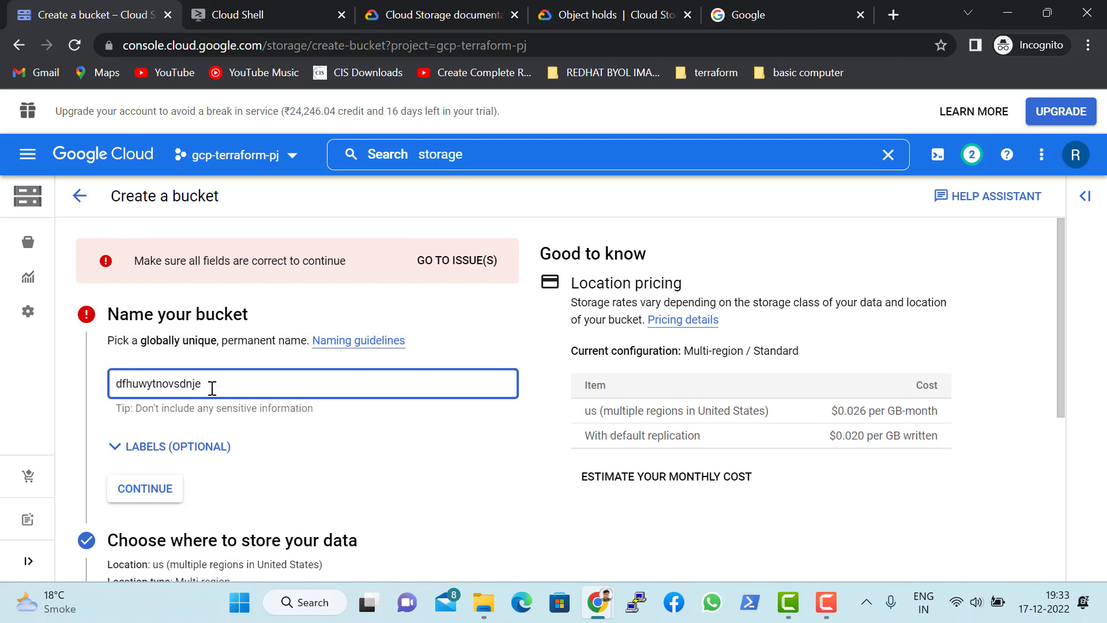
click(358, 464)
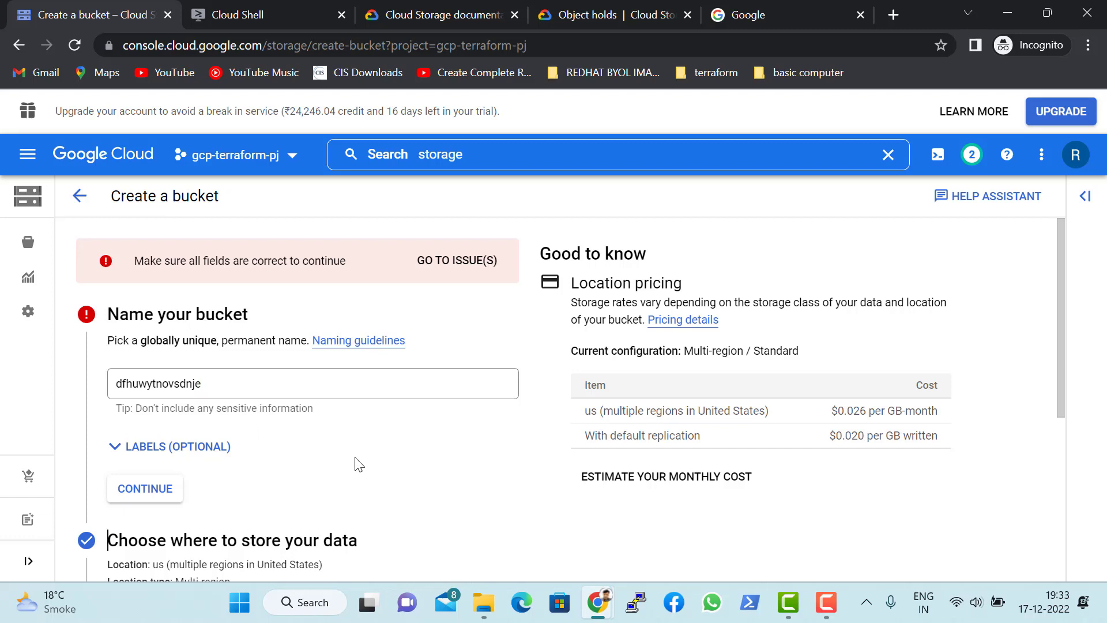
scroll(359, 464, down, 1)
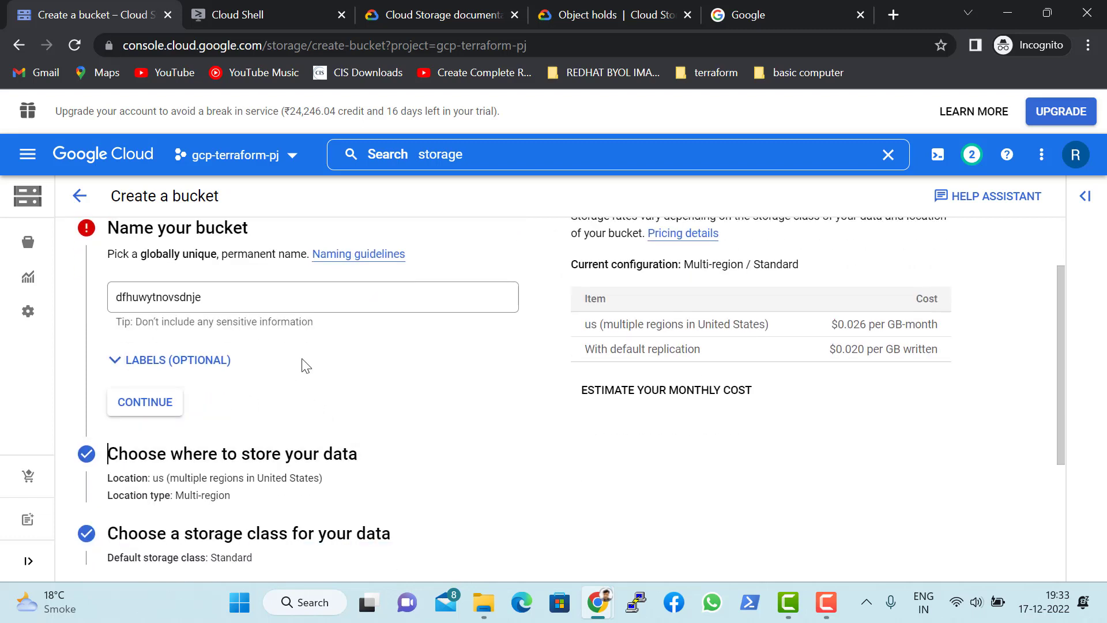
double_click(129, 294)
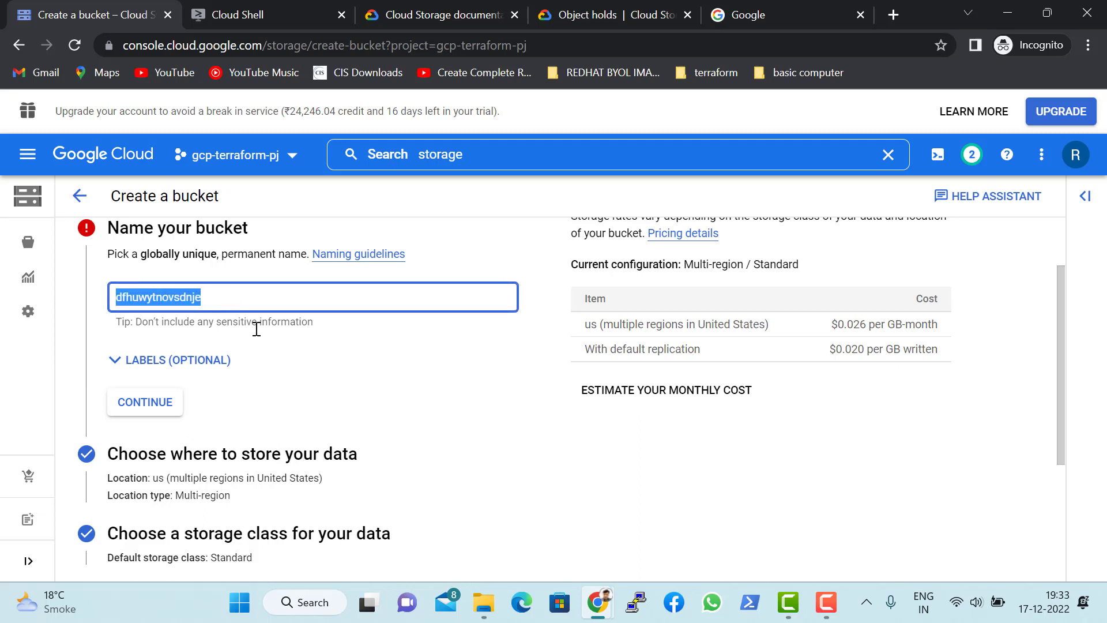
click(331, 346)
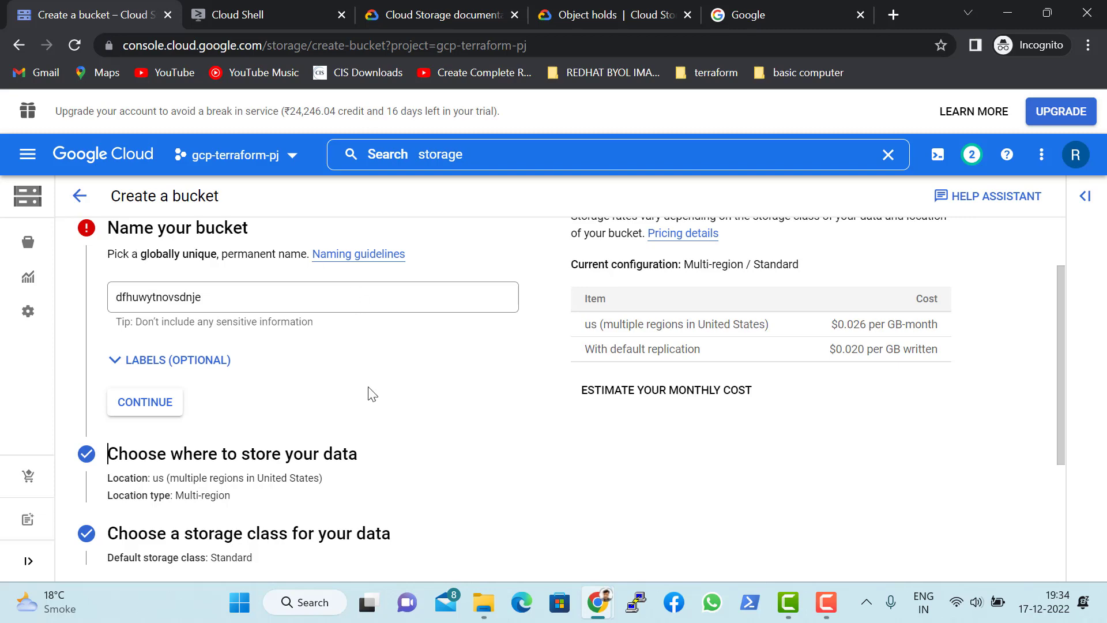
scroll(369, 390, down, 1)
scroll(369, 390, up, 2)
scroll(151, 432, down, 1)
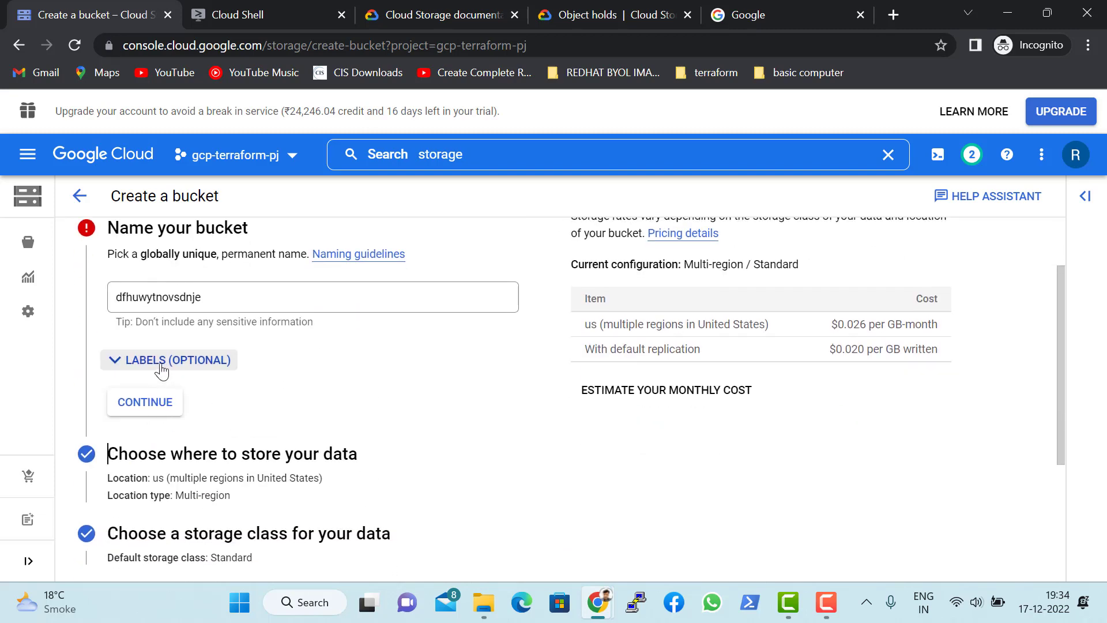
Add a label to the bucket with the key env and the value dev.
click(151, 361)
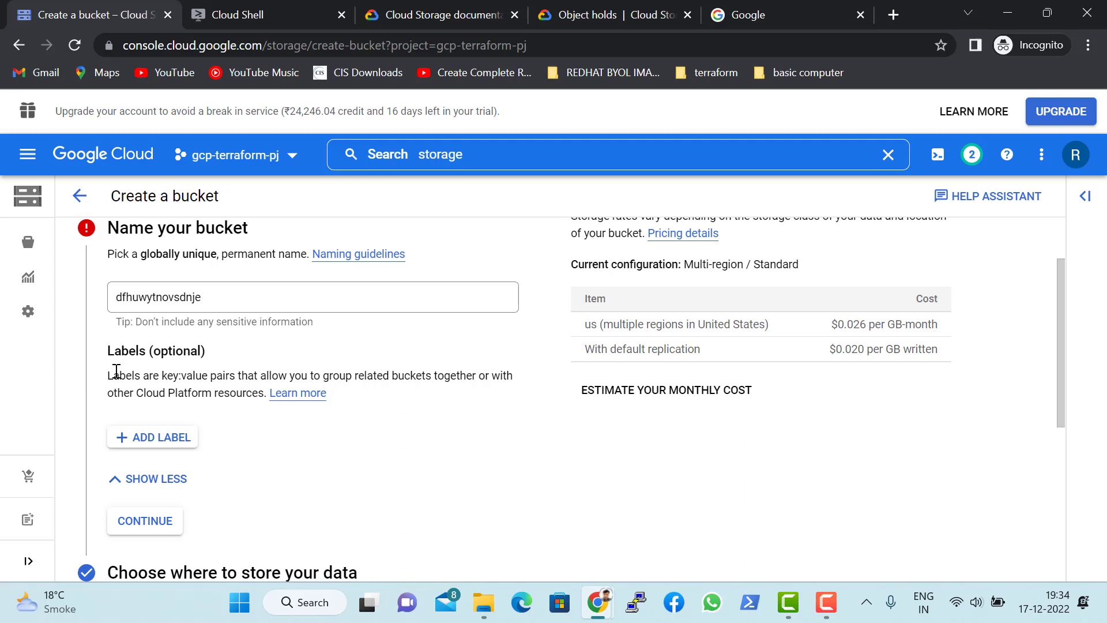
click(159, 442)
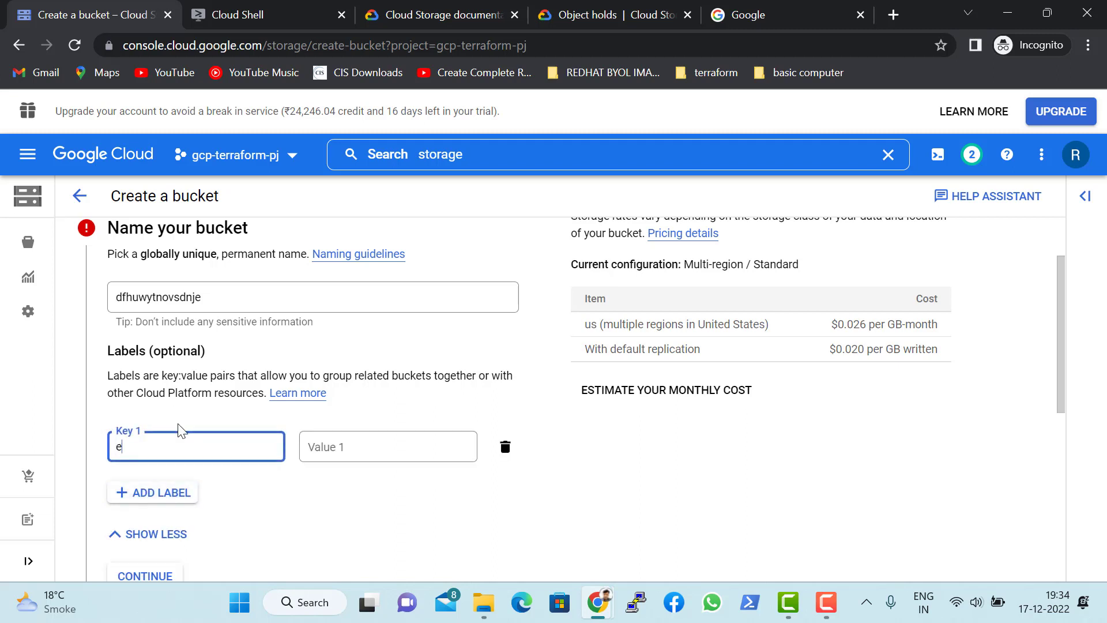
text(env)
key(Tab)
text(dev)
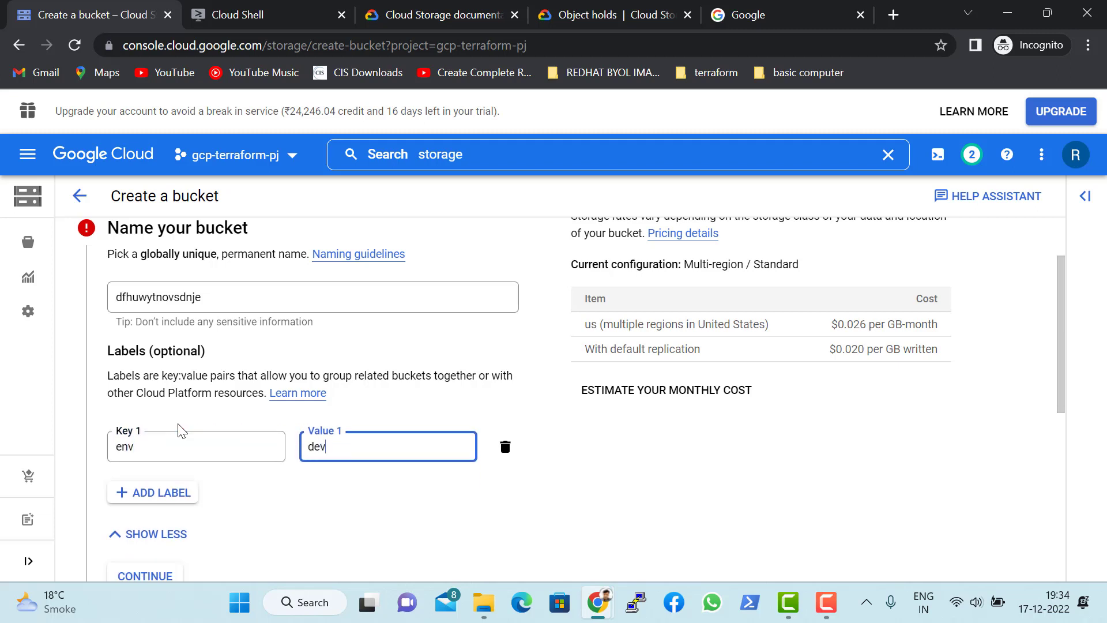
scroll(407, 508, down, 3)
click(456, 401)
scroll(215, 413, up, 2)
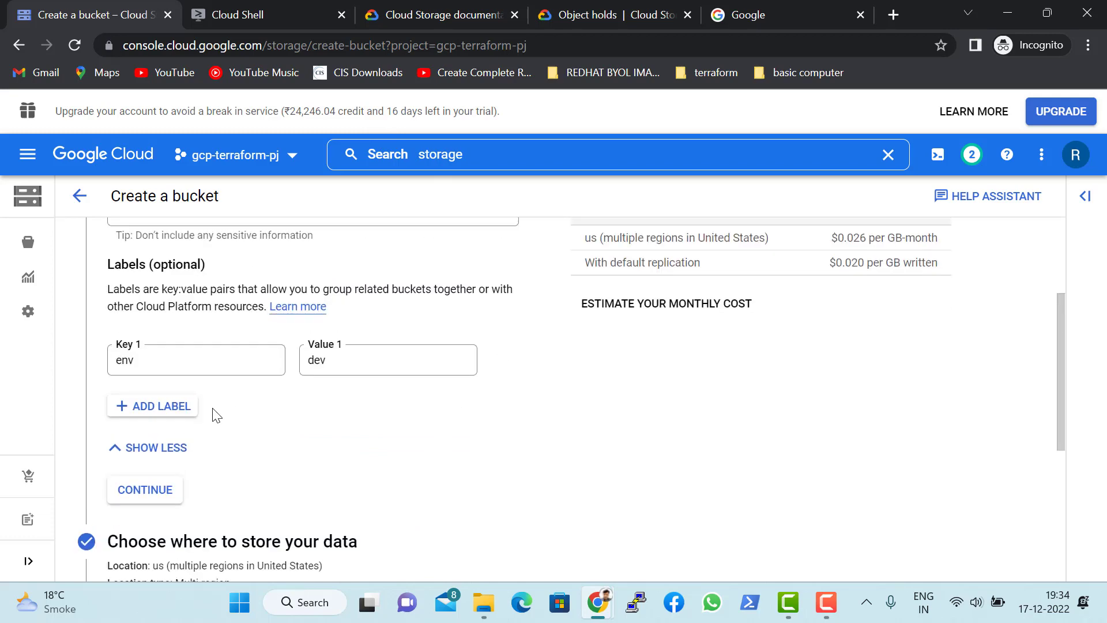
click(178, 447)
click(145, 320)
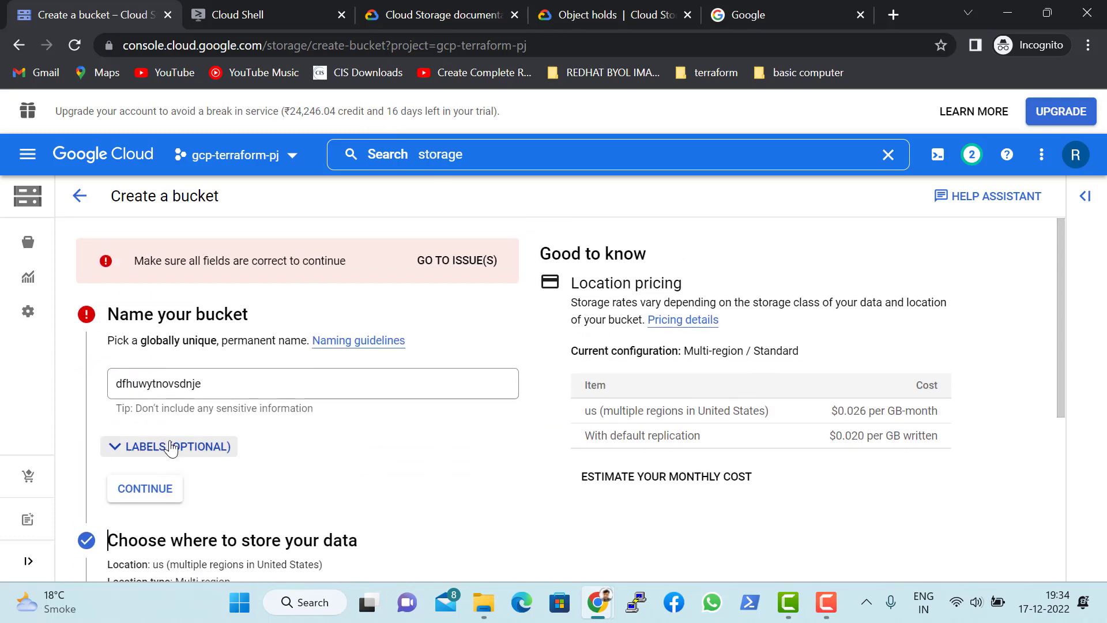
click(178, 445)
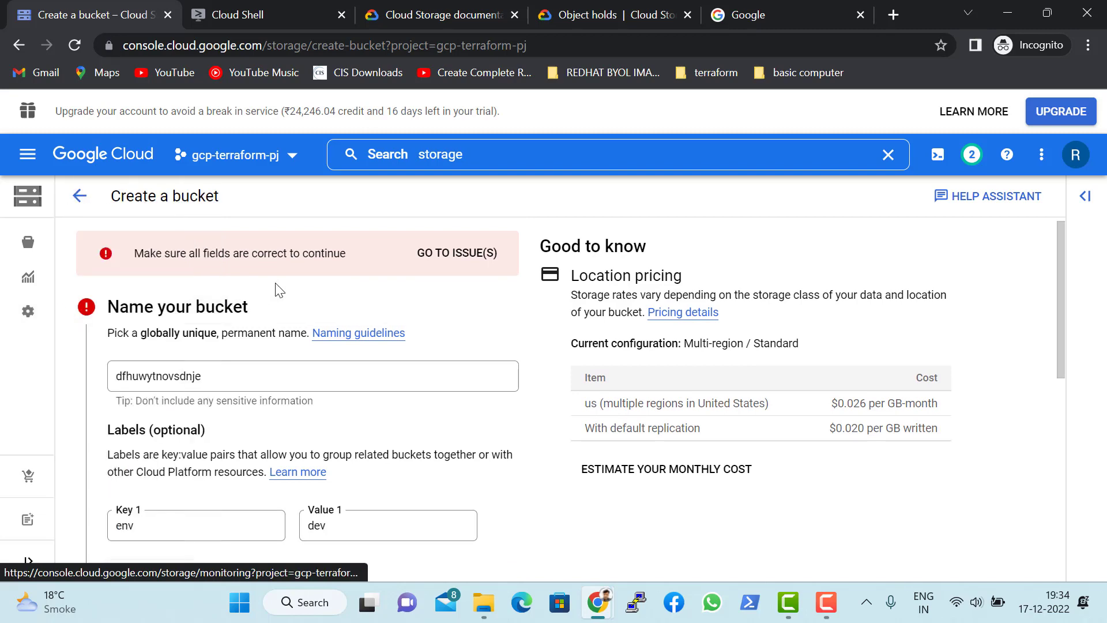
click(93, 314)
click(194, 309)
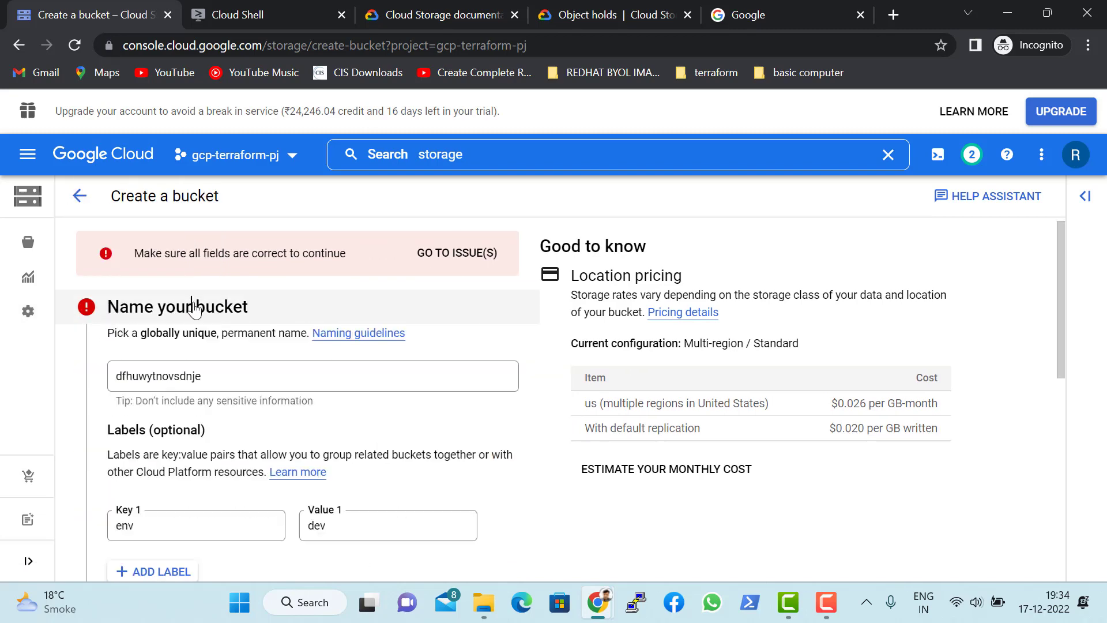
Complete the bucket naming section and open the settings for where to store the data.
scroll(225, 342, down, 3)
scroll(300, 438, down, 3)
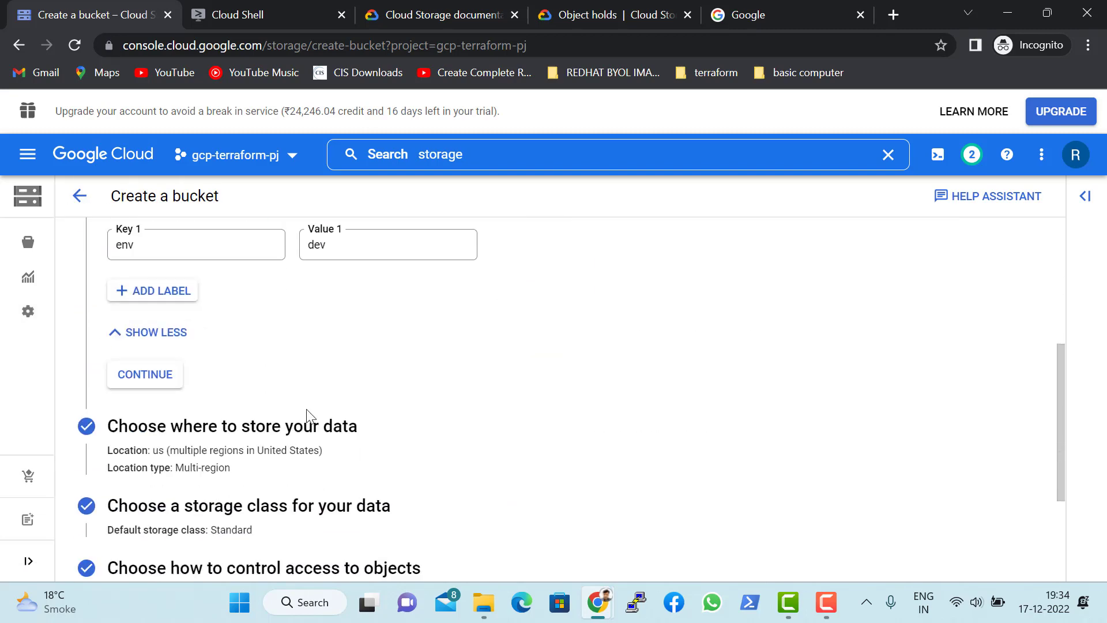
click(139, 312)
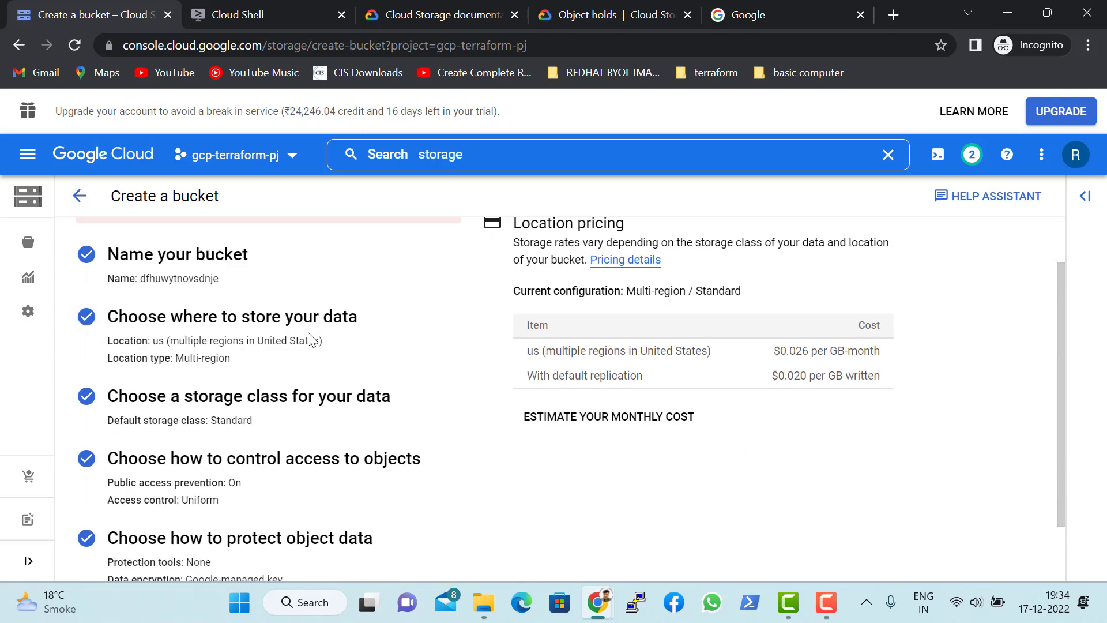
scroll(269, 257, down, 2)
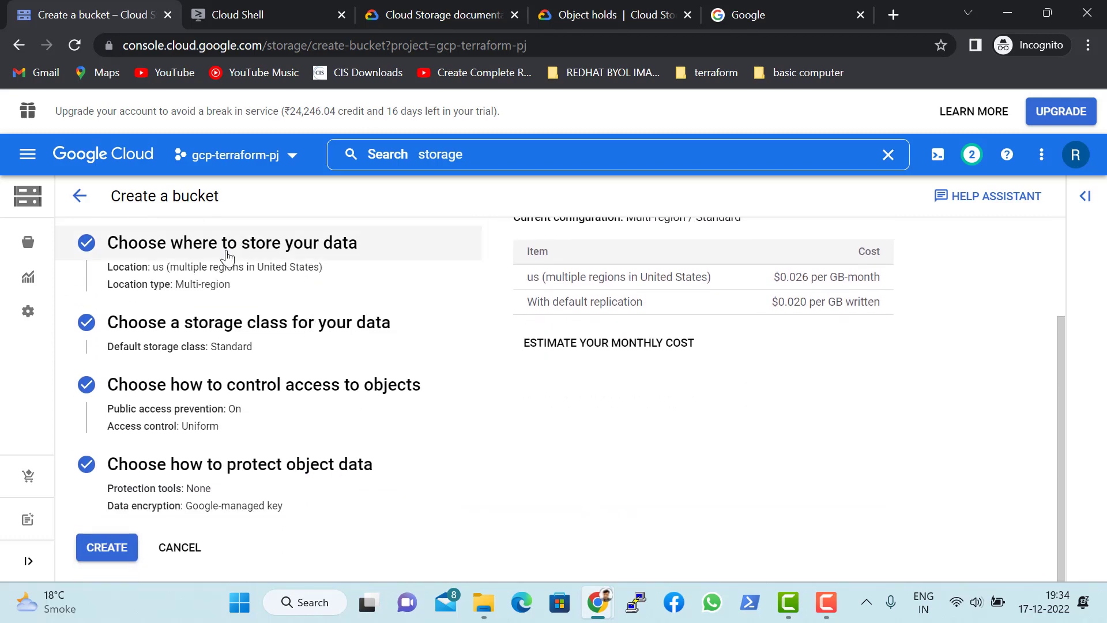
scroll(230, 245, up, 2)
click(189, 336)
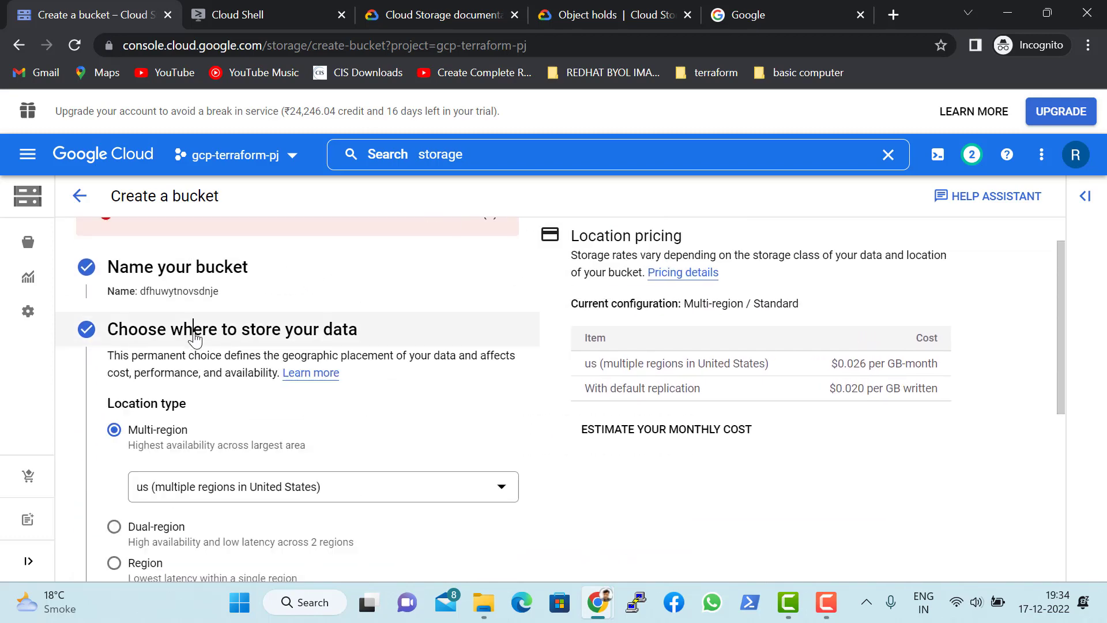
Examine the location type description and the selectable multi-region locations without changing the selection.
scroll(231, 375, down, 3)
scroll(232, 384, up, 3)
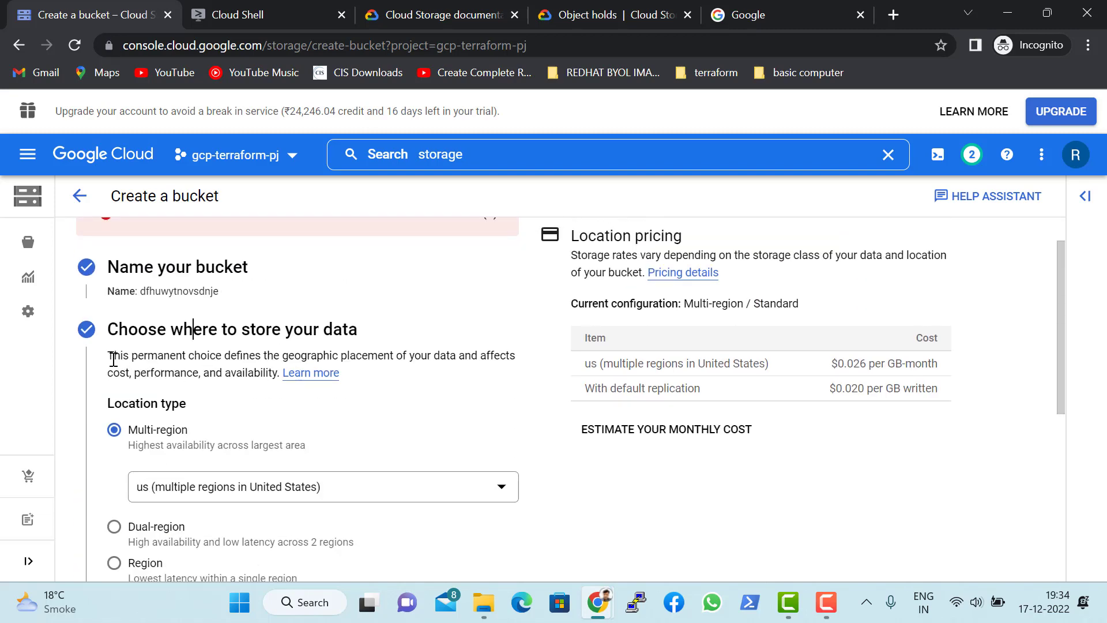
drag(113, 359, 260, 372)
scroll(261, 371, down, 2)
scroll(440, 371, down, 2)
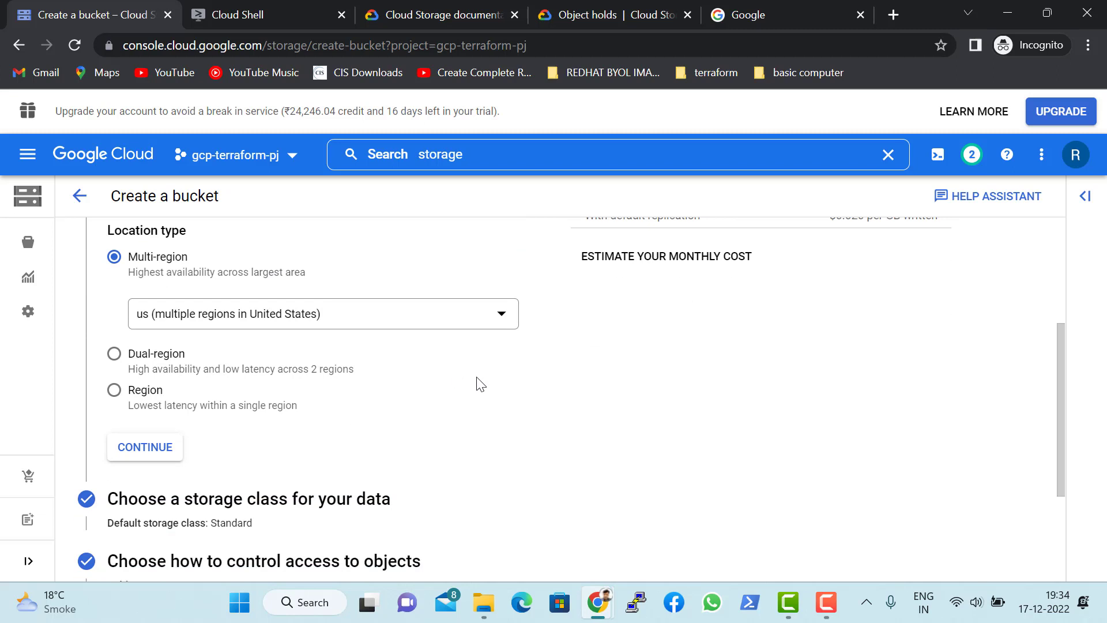
scroll(478, 382, up, 3)
scroll(323, 383, down, 3)
click(360, 325)
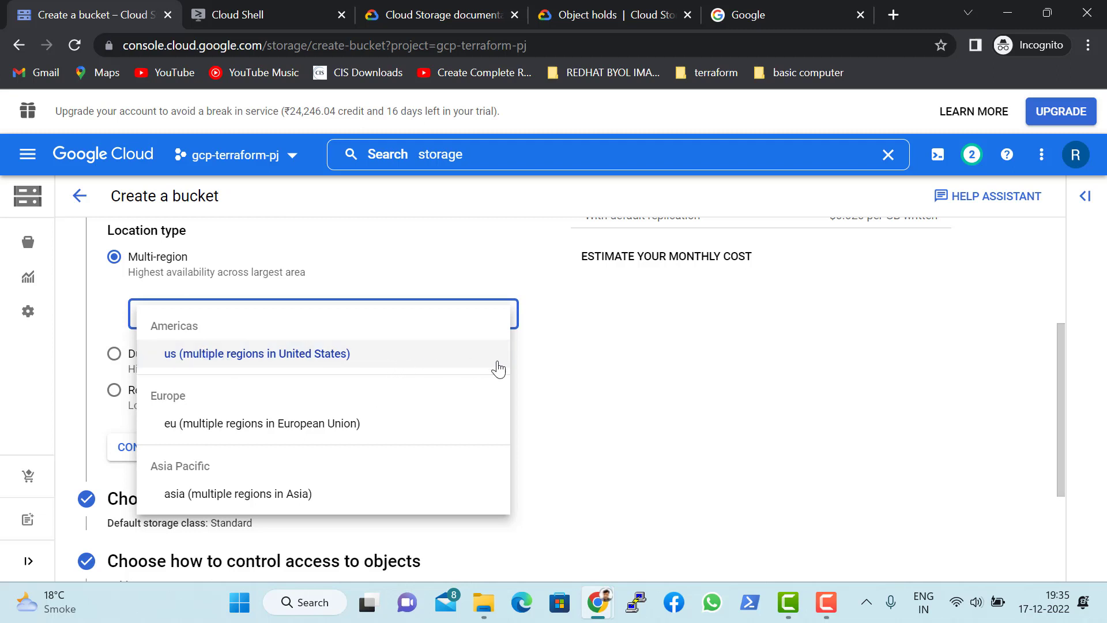
click(630, 364)
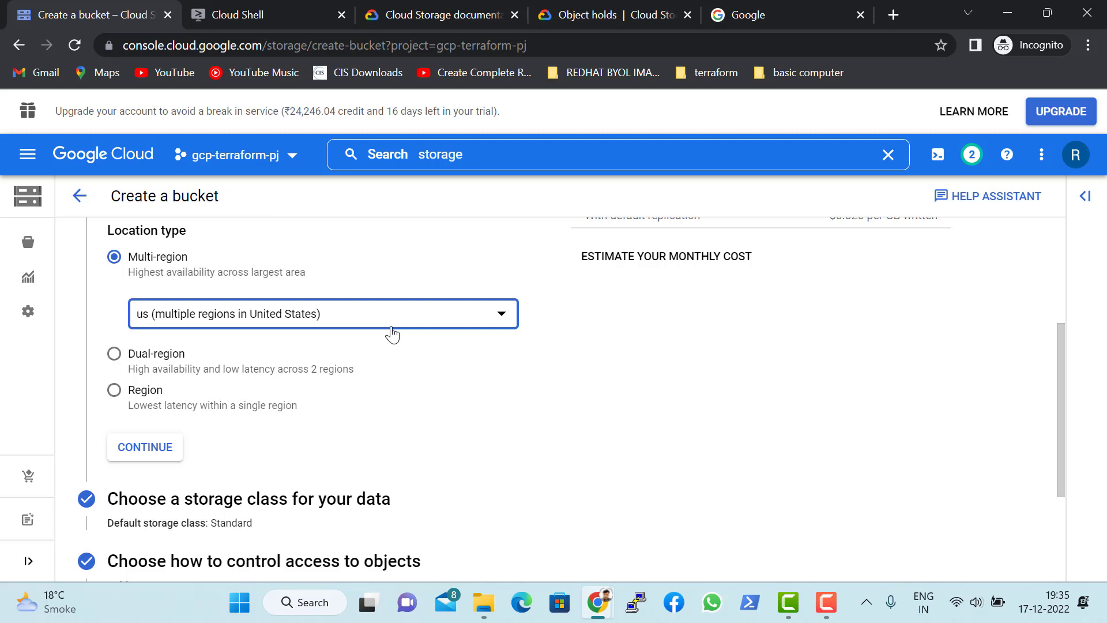
Try the Dual-region location type with the regions us-central1 (Iowa) and us-east1 (South Carolina).
click(114, 354)
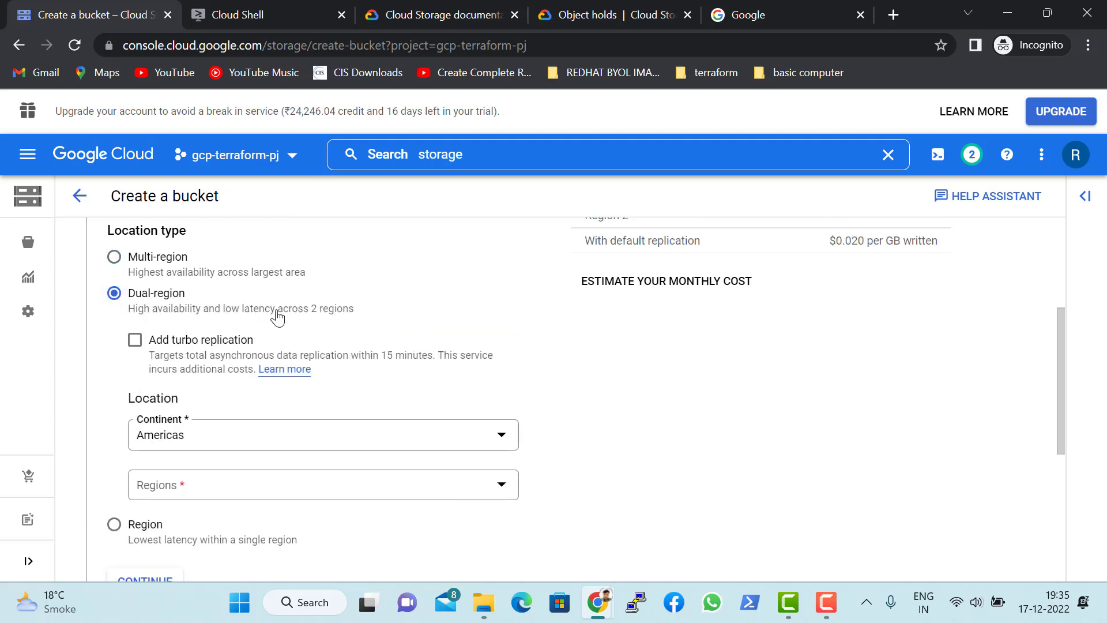
scroll(372, 323, down, 1)
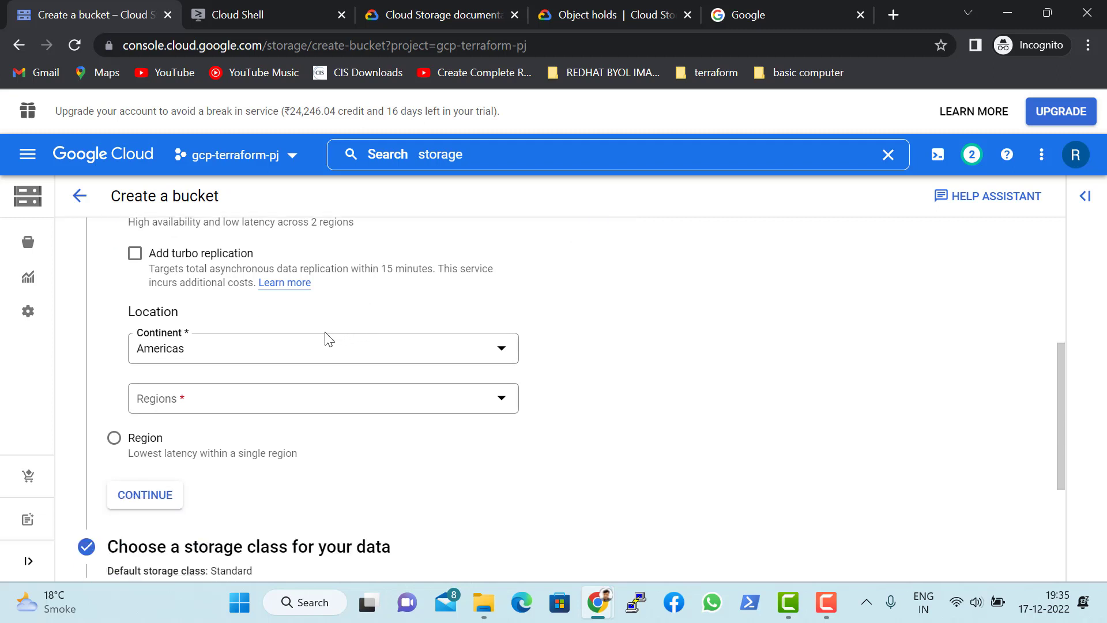
scroll(821, 293, up, 1)
scroll(821, 293, down, 1)
scroll(571, 333, down, 1)
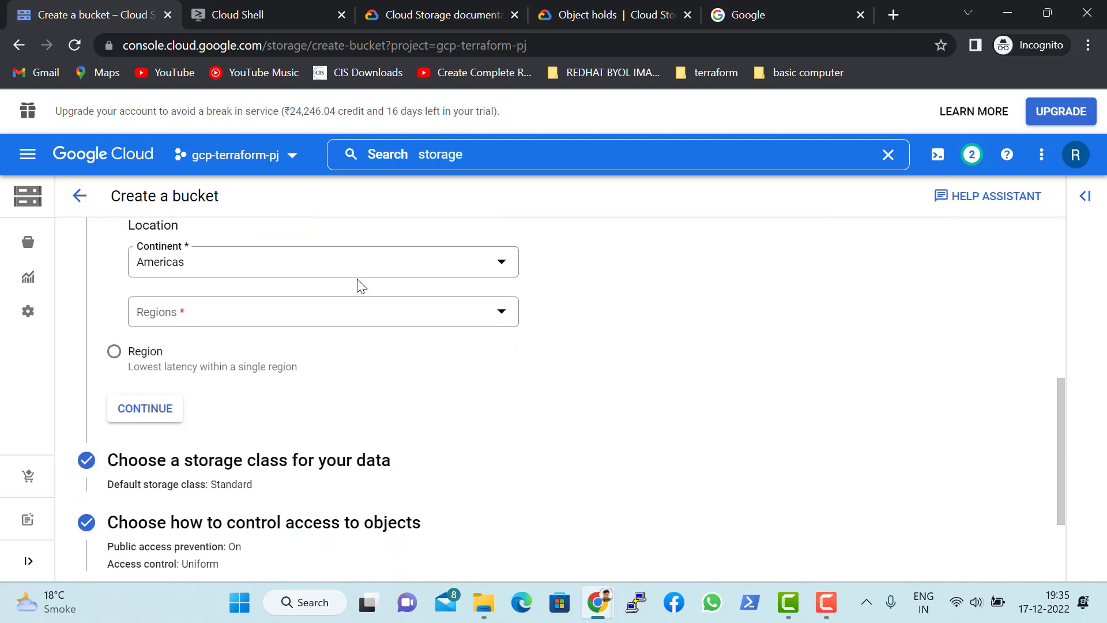
click(334, 326)
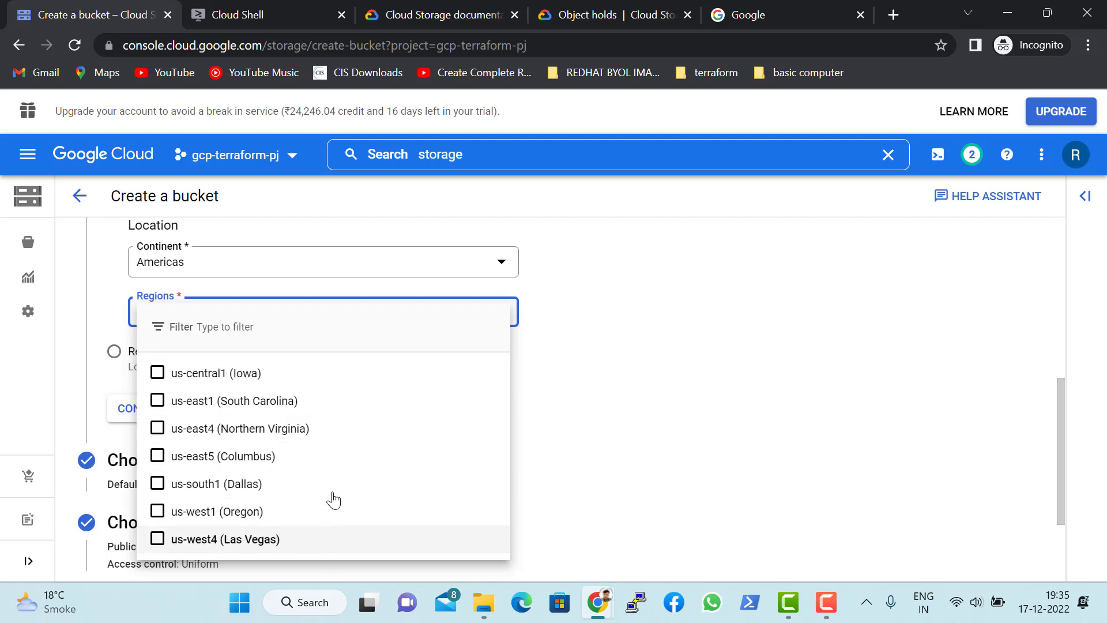
click(158, 374)
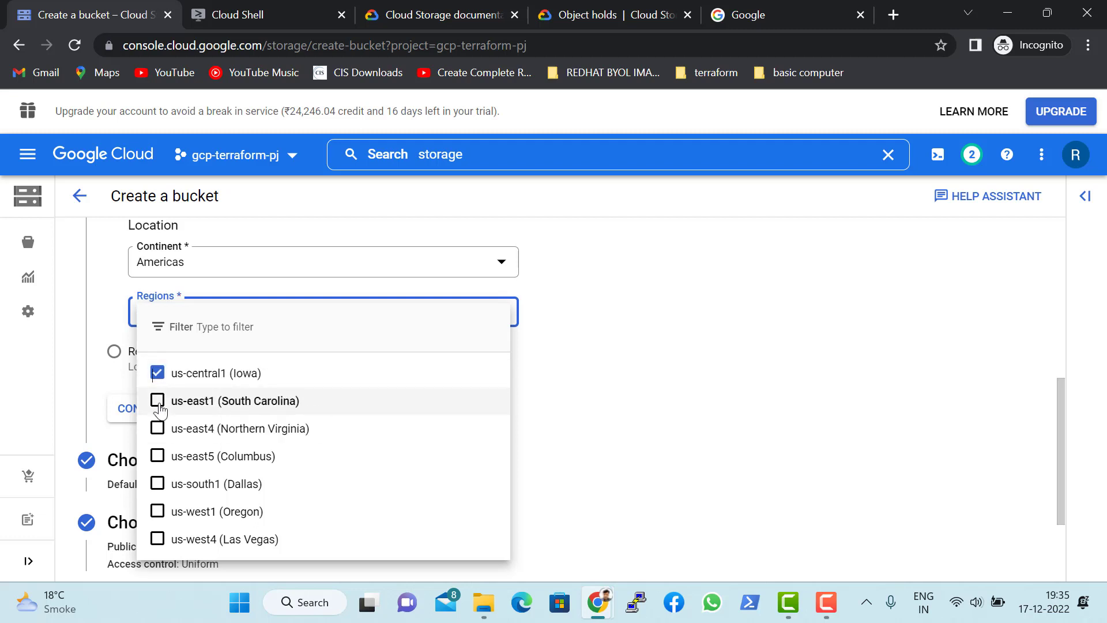
click(158, 401)
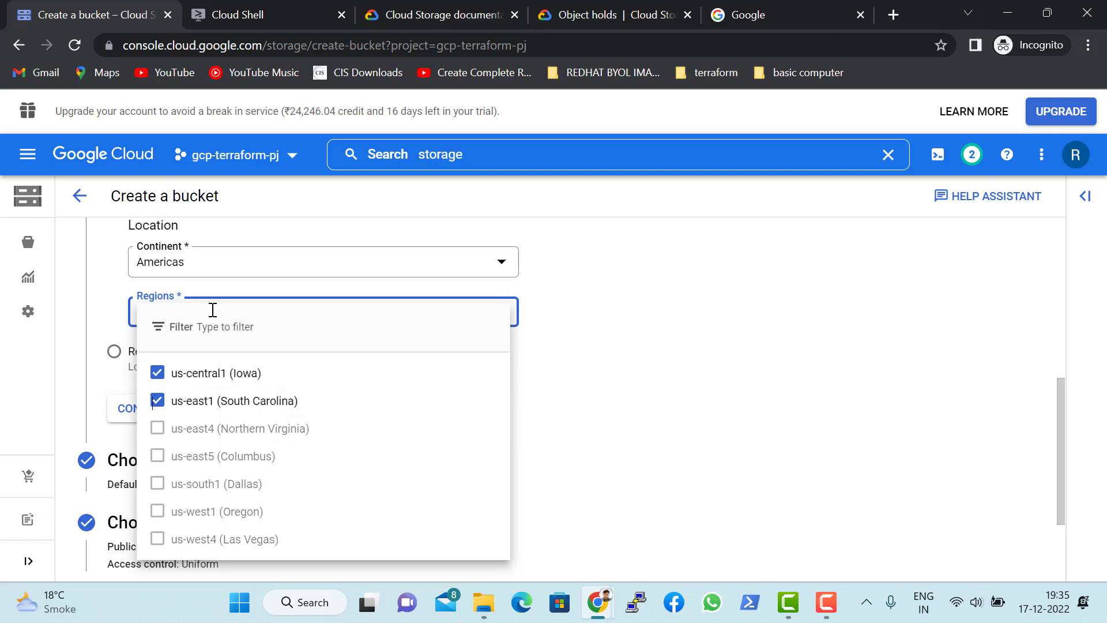
click(687, 333)
scroll(358, 390, up, 4)
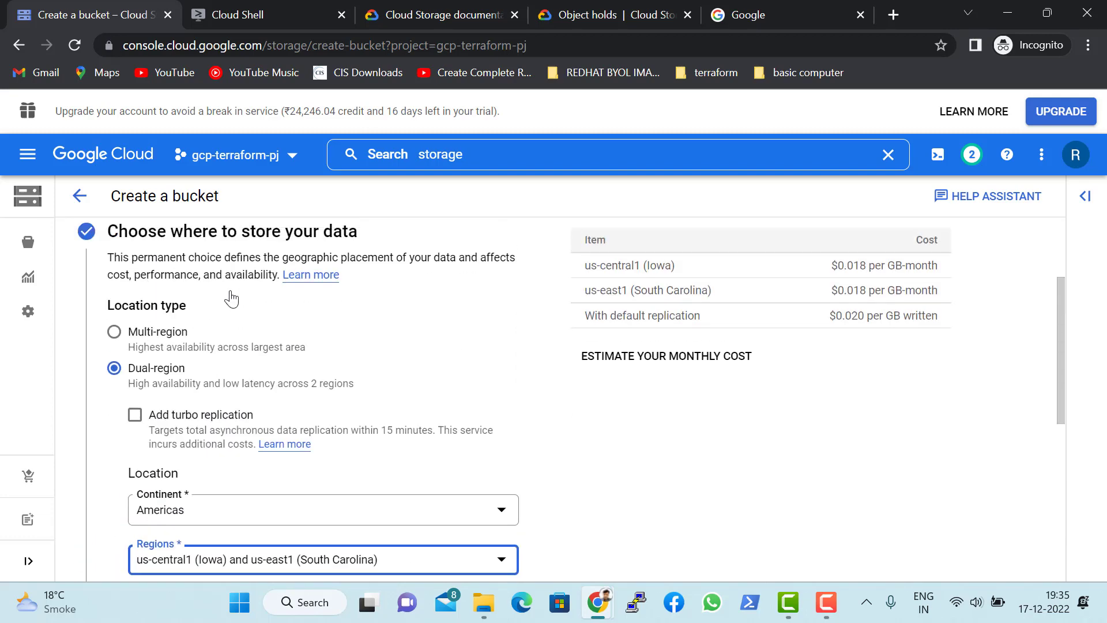
scroll(459, 485, down, 1)
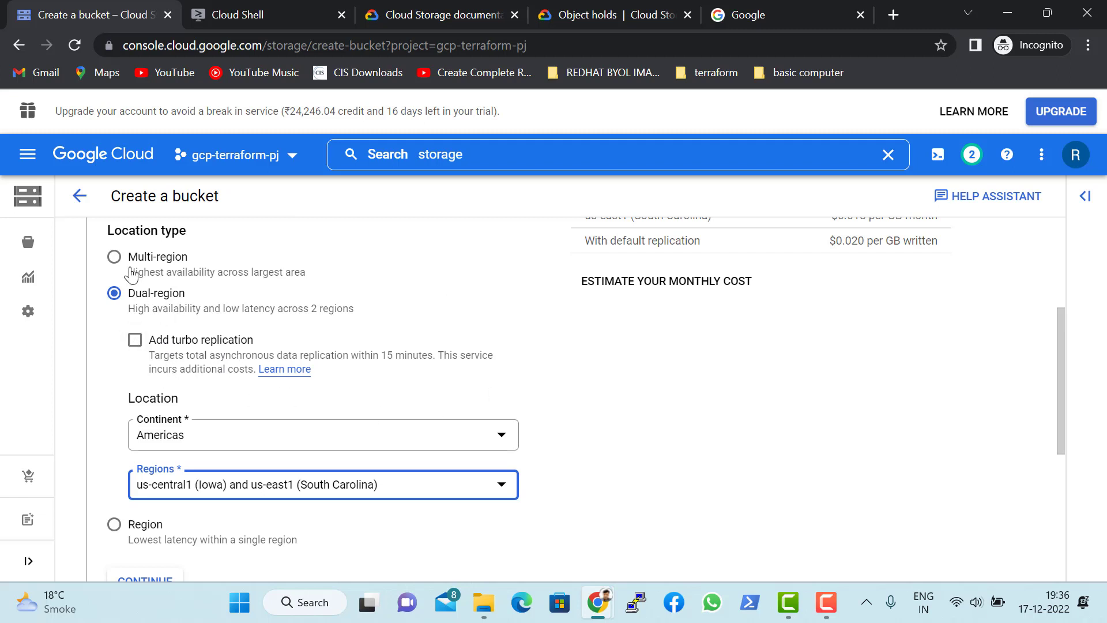
Switch the bucket's location type back to Multi-region briefly, and finally set it to Region.
click(114, 257)
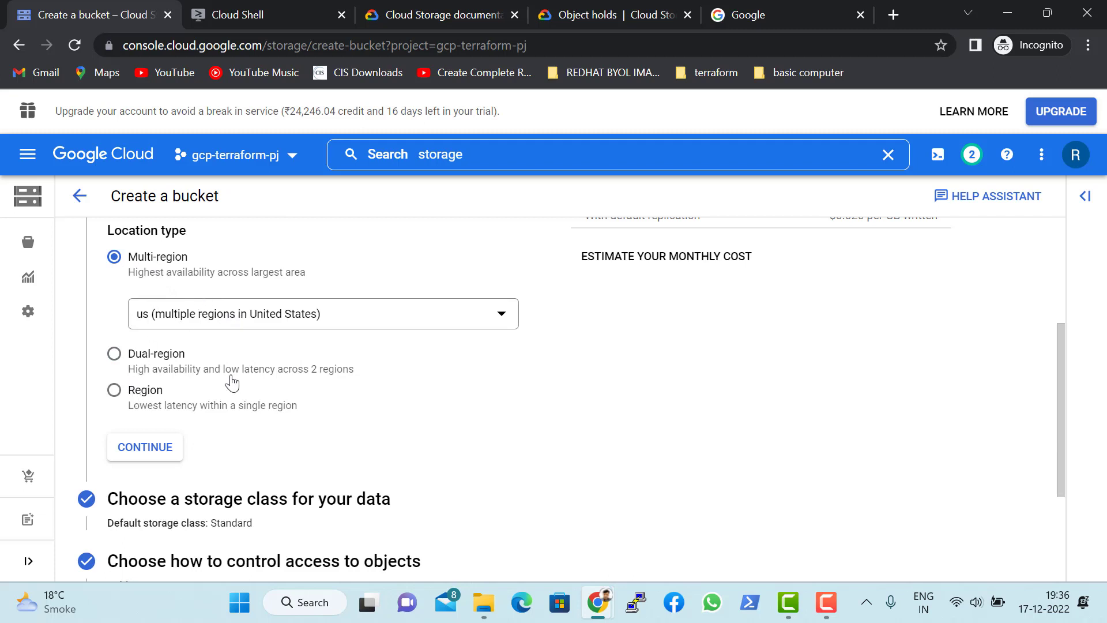
scroll(230, 383, down, 3)
scroll(240, 351, up, 2)
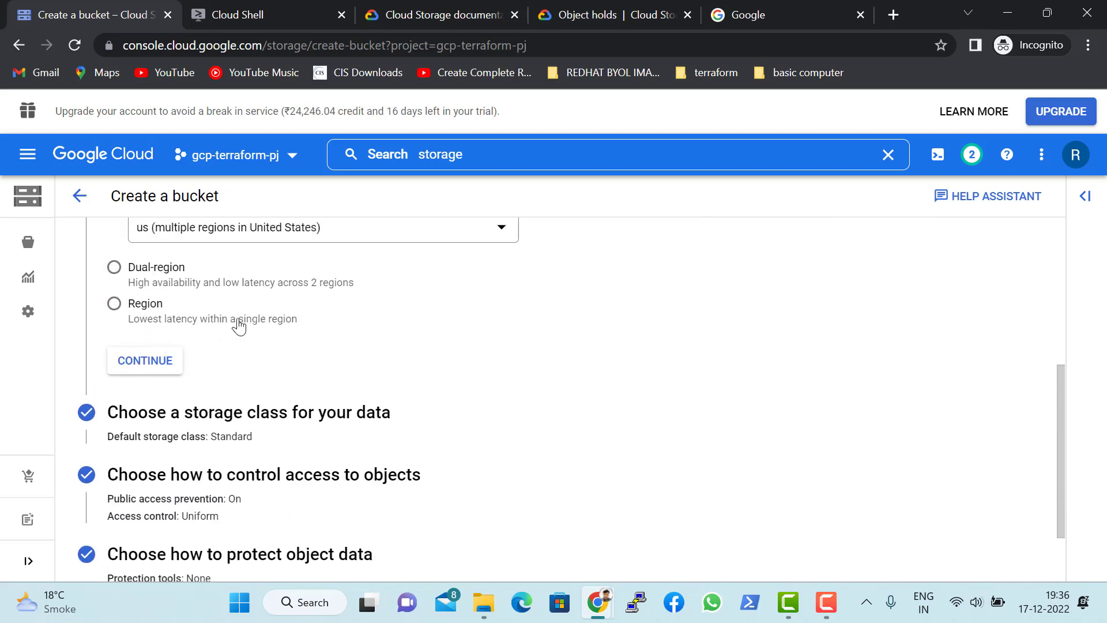
click(115, 303)
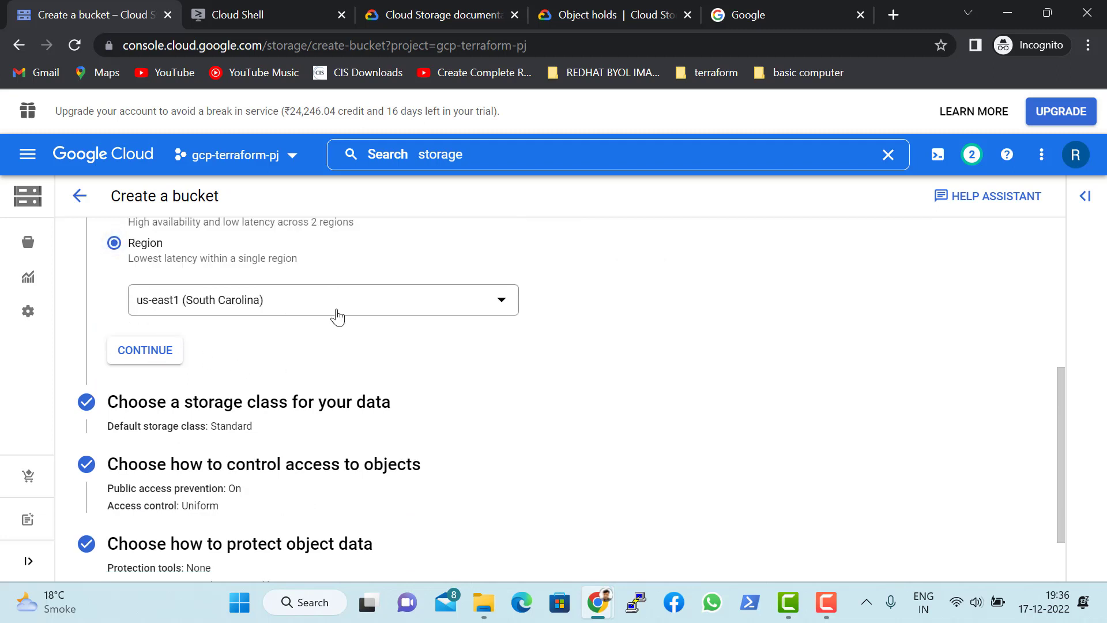
Try europe-west3 (Frankfurt) as the bucket's single region and review its cost.
click(338, 304)
scroll(314, 439, down, 2)
scroll(356, 370, up, 3)
scroll(346, 390, down, 3)
scroll(344, 408, up, 8)
scroll(344, 408, down, 1)
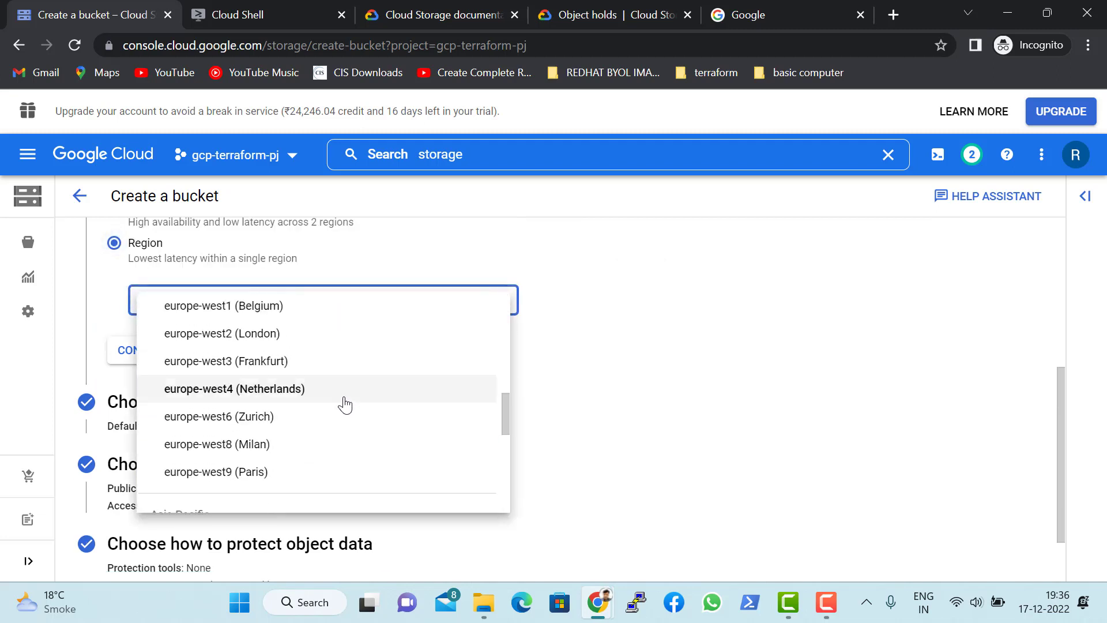
click(222, 371)
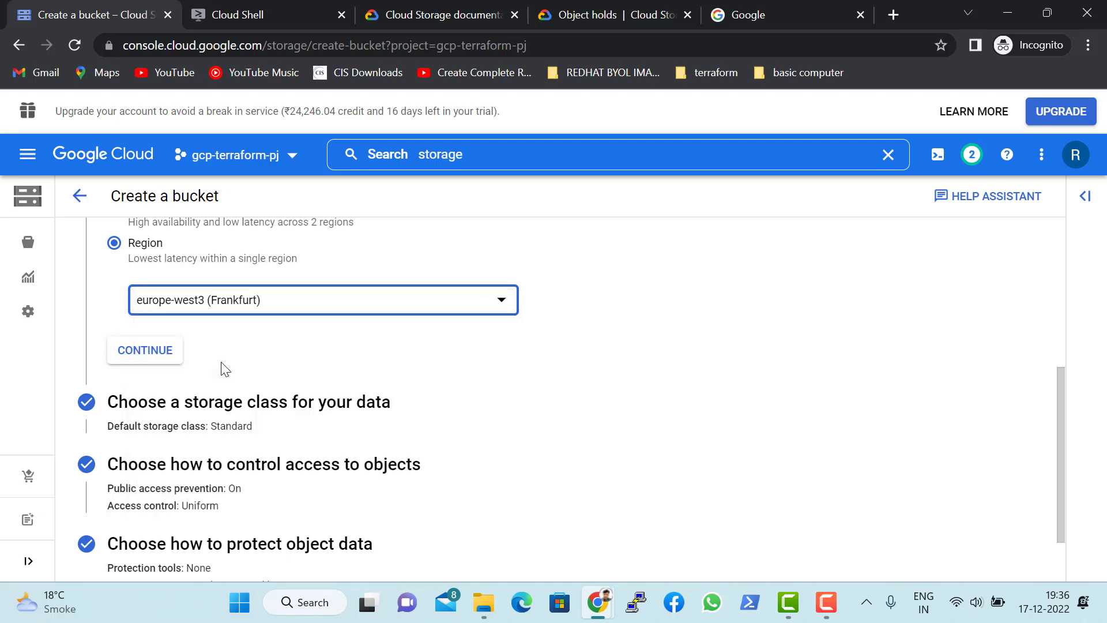
scroll(277, 355, up, 2)
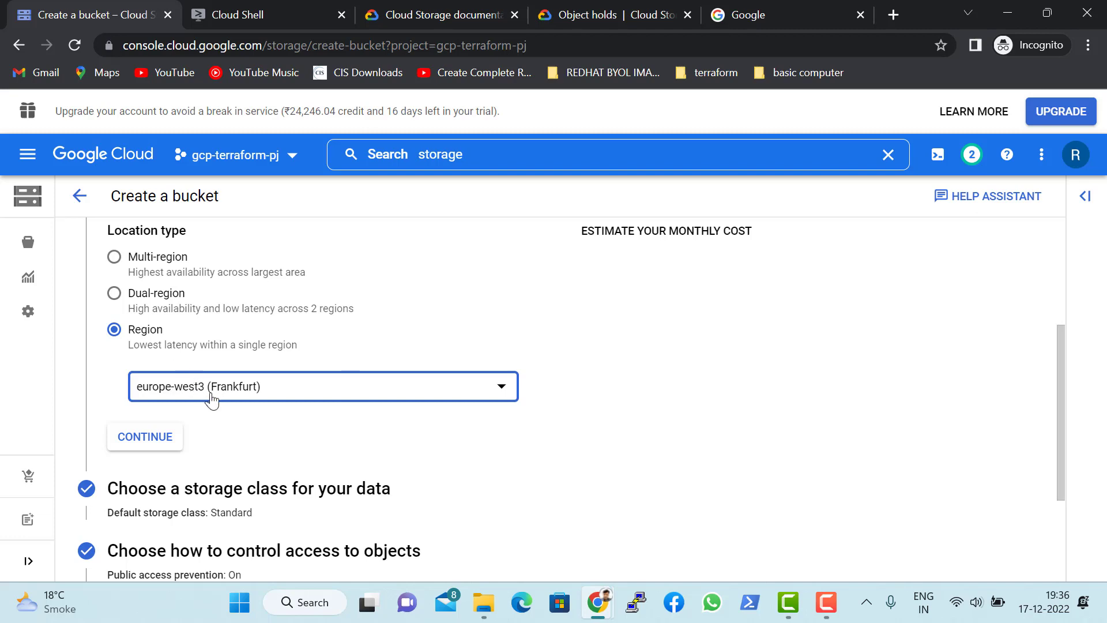
scroll(206, 353, up, 3)
scroll(206, 353, down, 2)
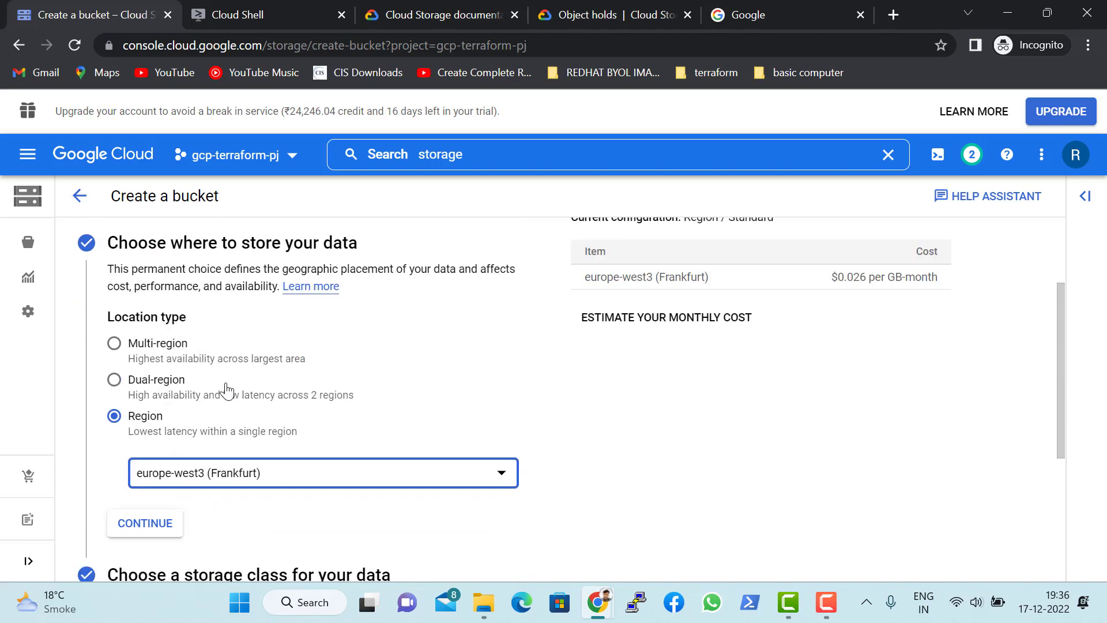
Set the location type to Multi-region with us (multiple regions in United States) and complete the location section.
click(114, 344)
scroll(331, 469, down, 2)
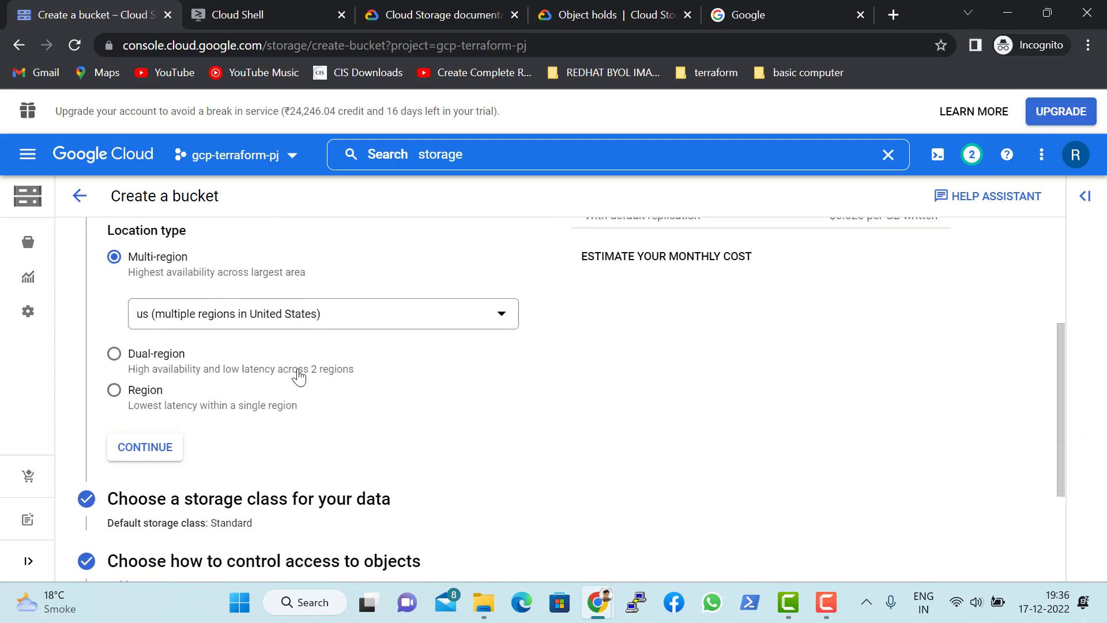
scroll(402, 396, down, 3)
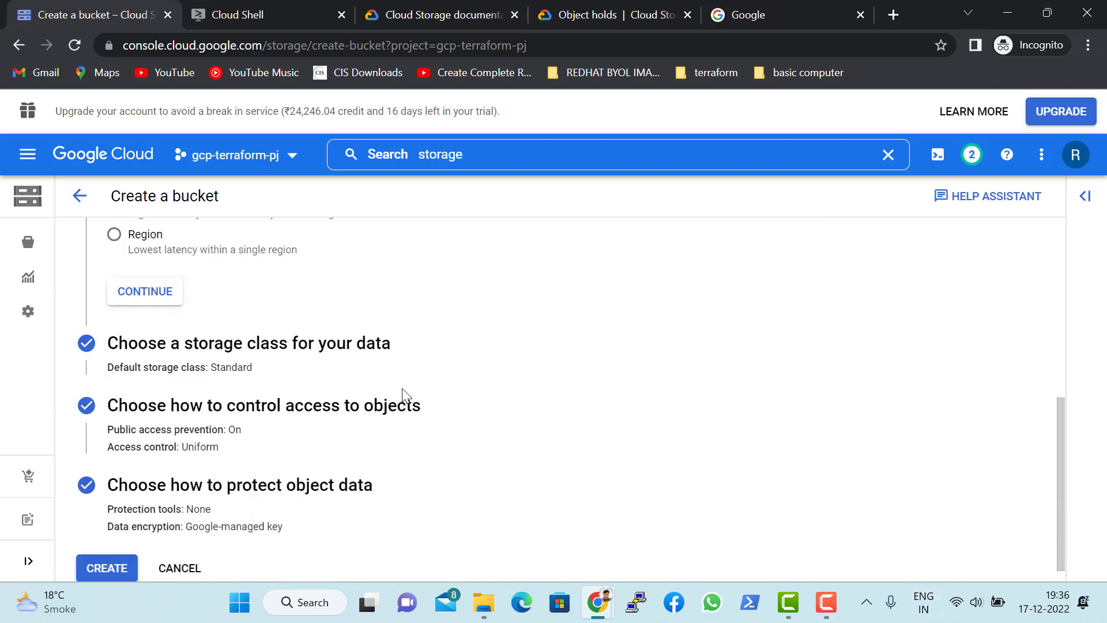
click(168, 287)
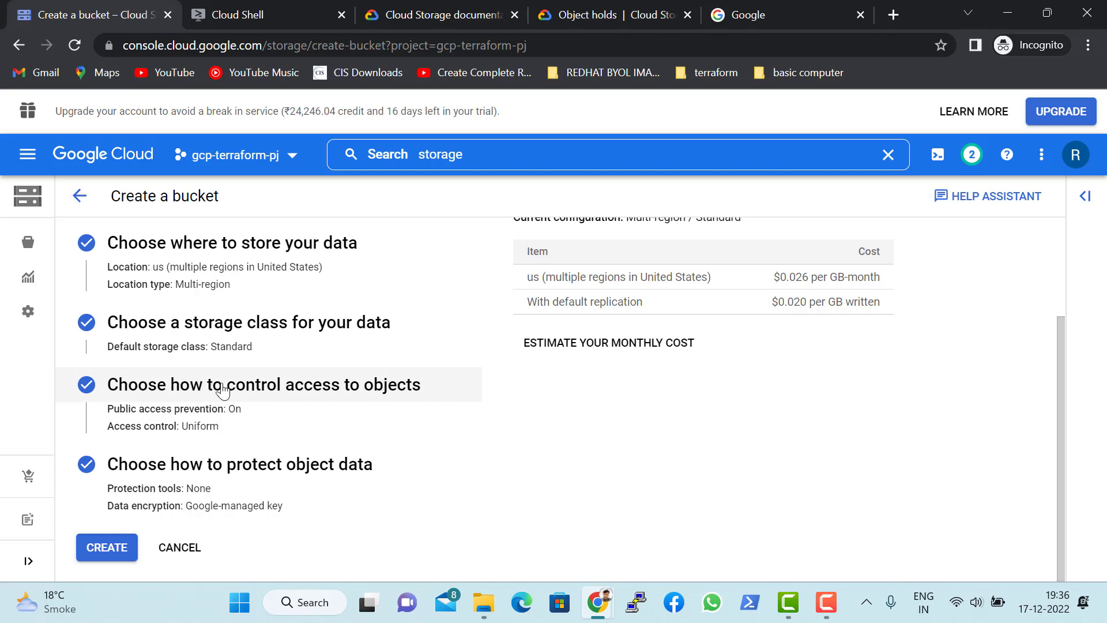
Open the settings for controlling access to objects and examine the public access prevention option.
click(270, 392)
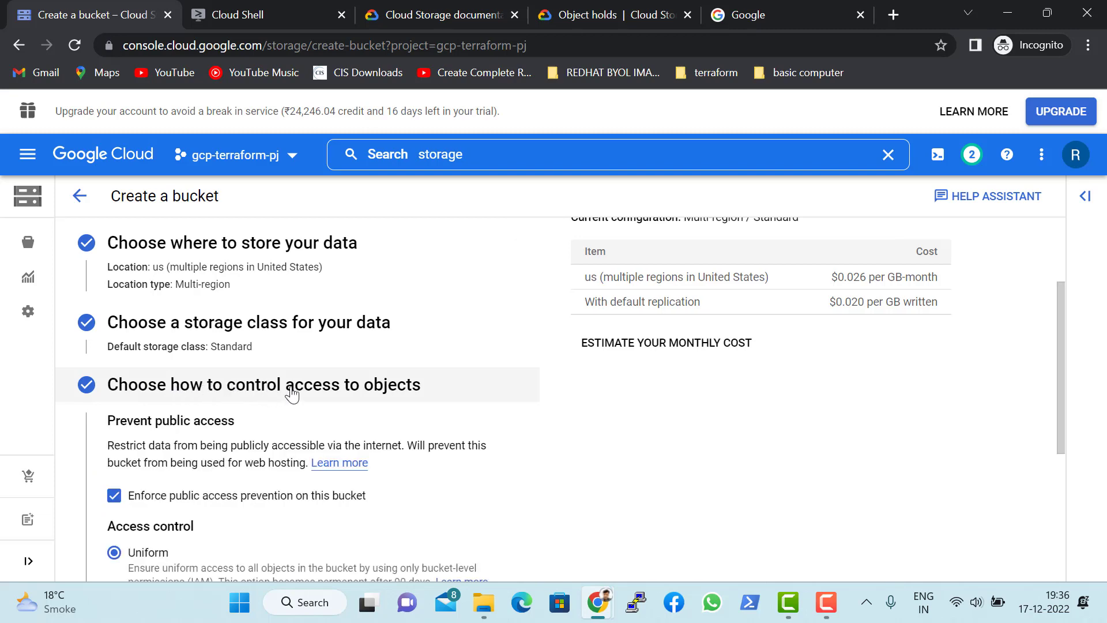
scroll(289, 391, down, 2)
scroll(154, 358, up, 1)
scroll(222, 299, down, 1)
drag(108, 248, 227, 254)
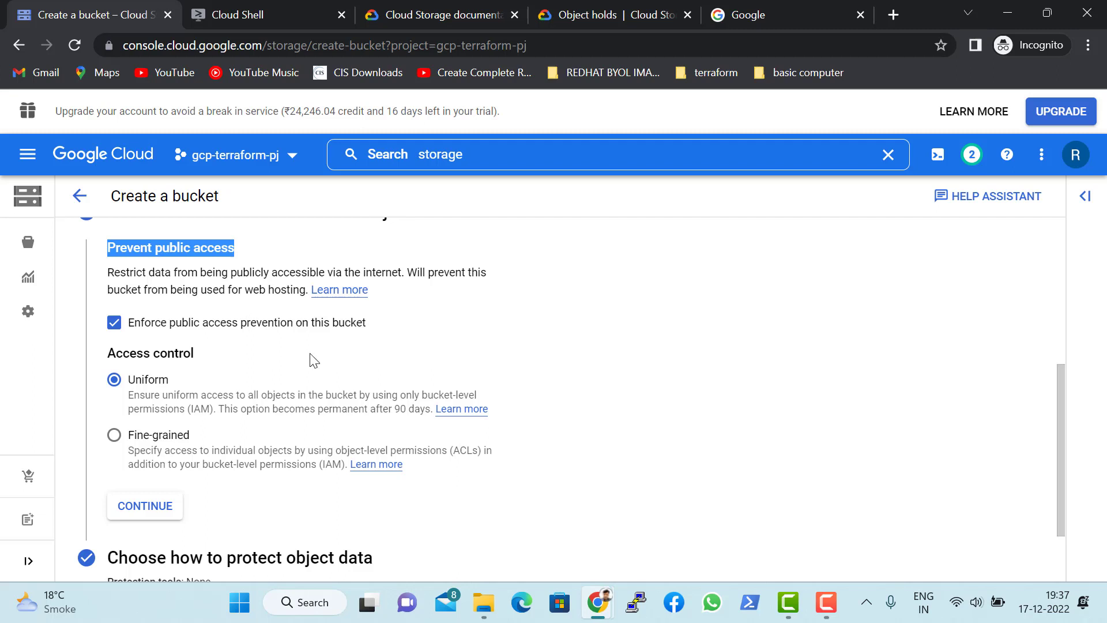
scroll(363, 314, down, 2)
scroll(105, 364, up, 2)
Examine the Uniform and Fine-grained access control options and complete the section with Uniform kept.
drag(107, 359, 194, 353)
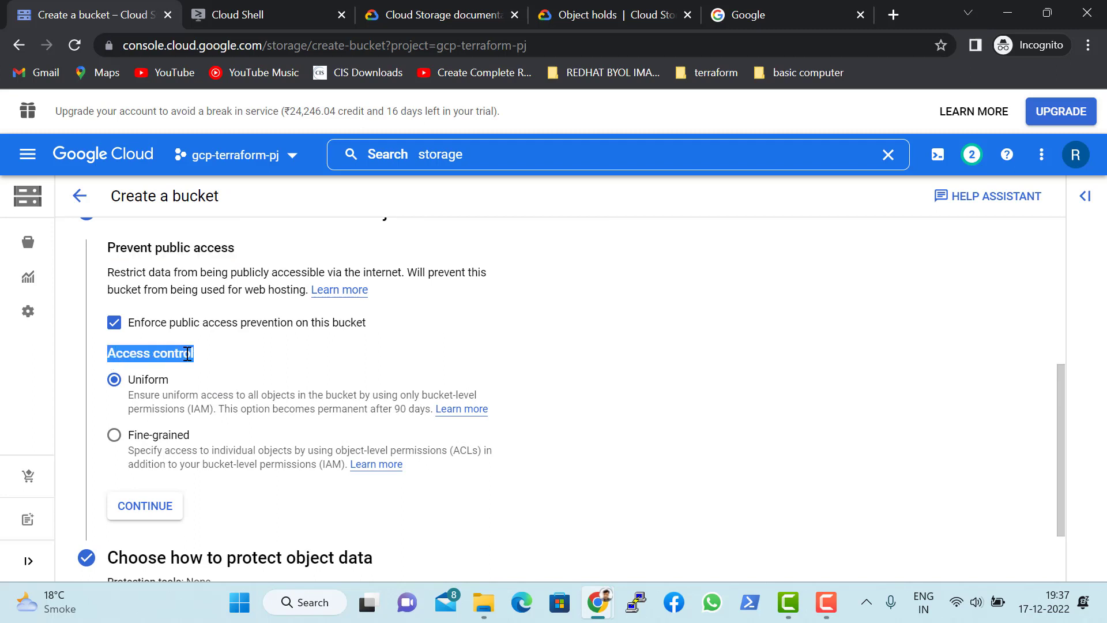
scroll(190, 354, down, 2)
triple_click(131, 267)
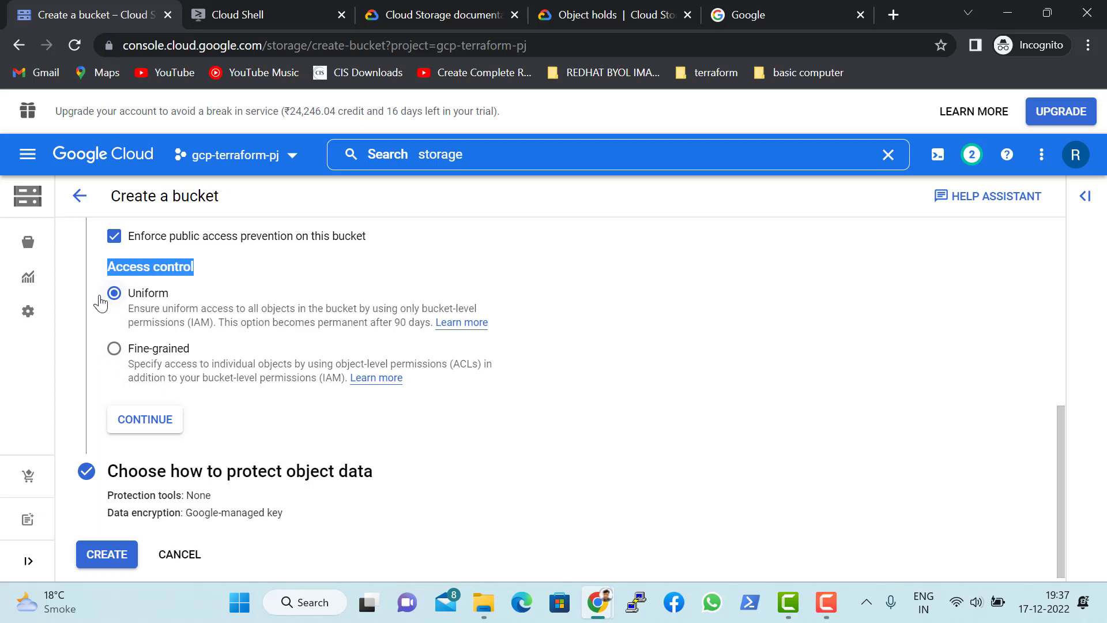
drag(92, 289, 178, 284)
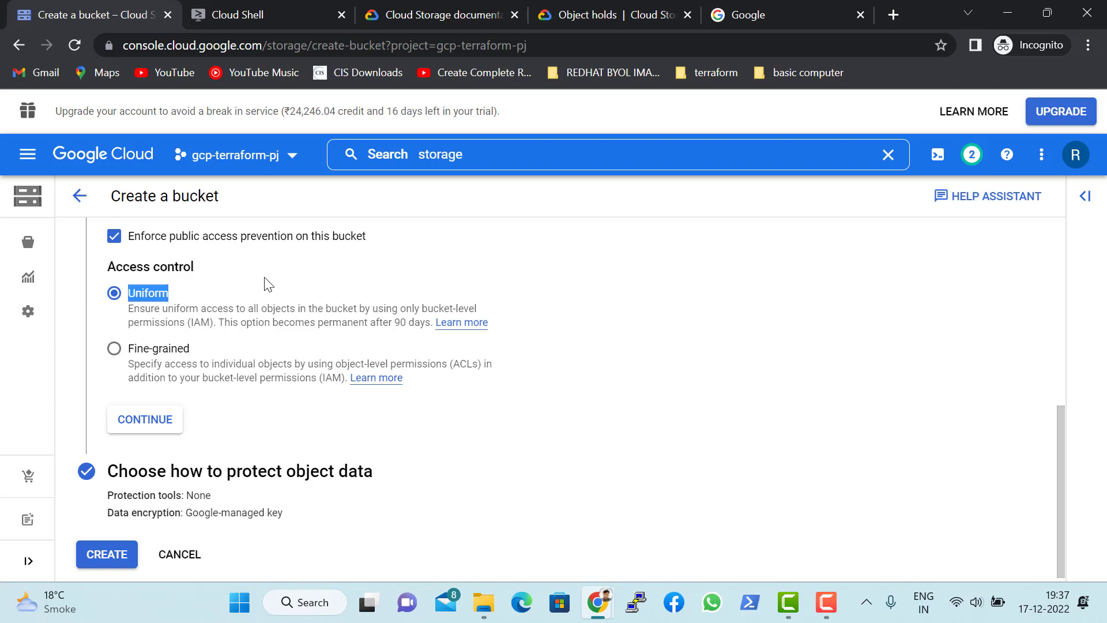
scroll(199, 332, down, 1)
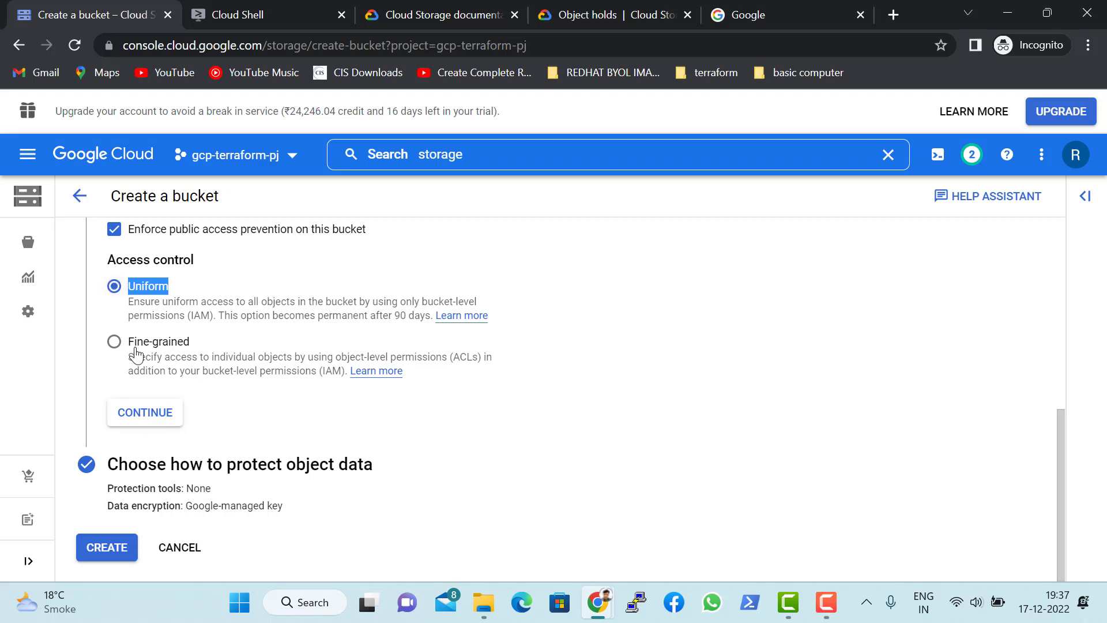
click(119, 420)
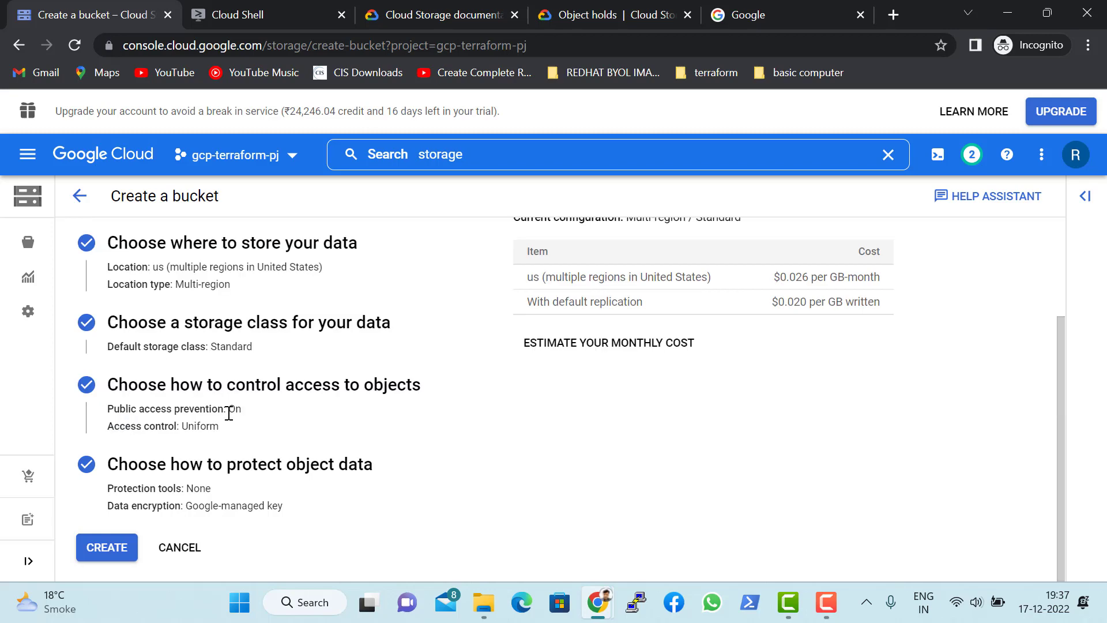
Open the settings for protecting object data and examine the available protection tools.
click(324, 473)
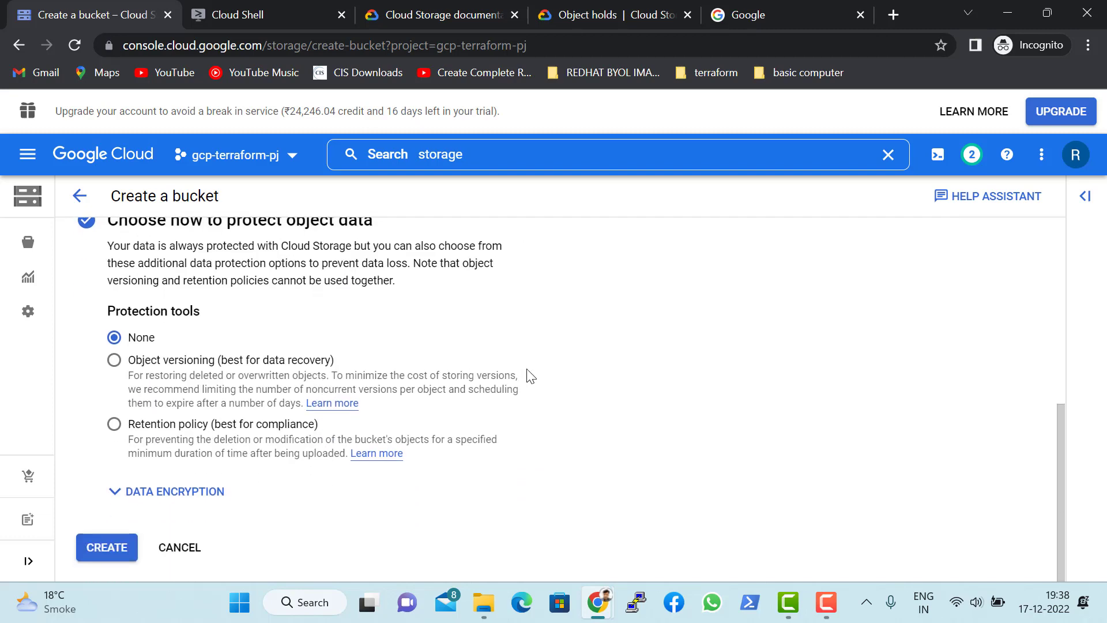
scroll(527, 375, up, 1)
scroll(526, 376, down, 1)
drag(115, 309, 194, 310)
scroll(476, 322, up, 3)
scroll(479, 324, down, 3)
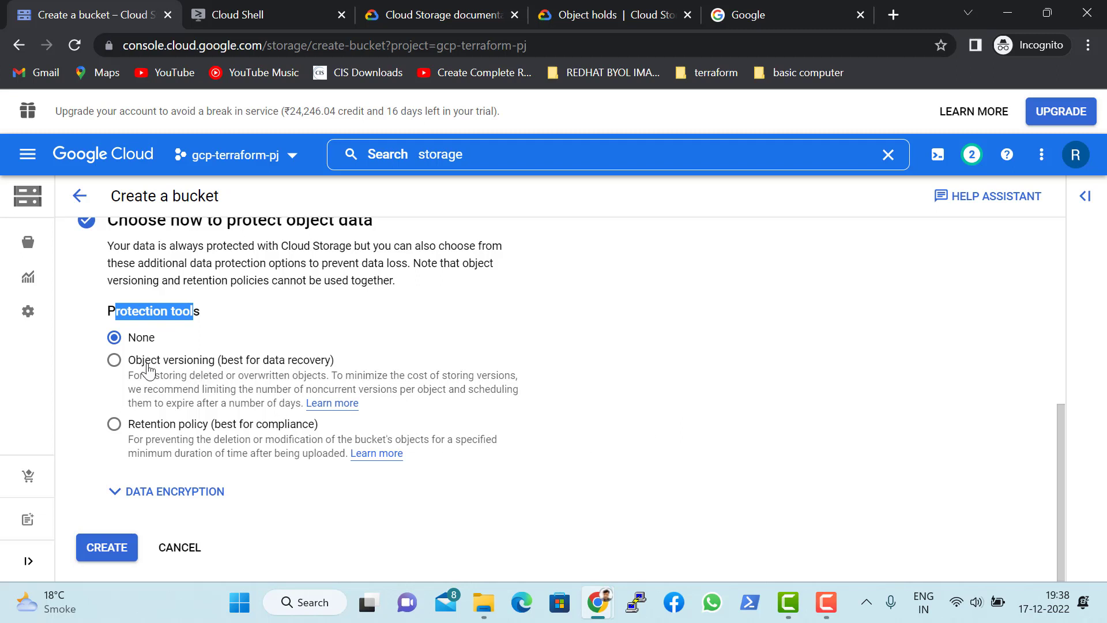
Try the Object versioning protection tool, review its version and expiry settings, and return the choice to None.
click(120, 363)
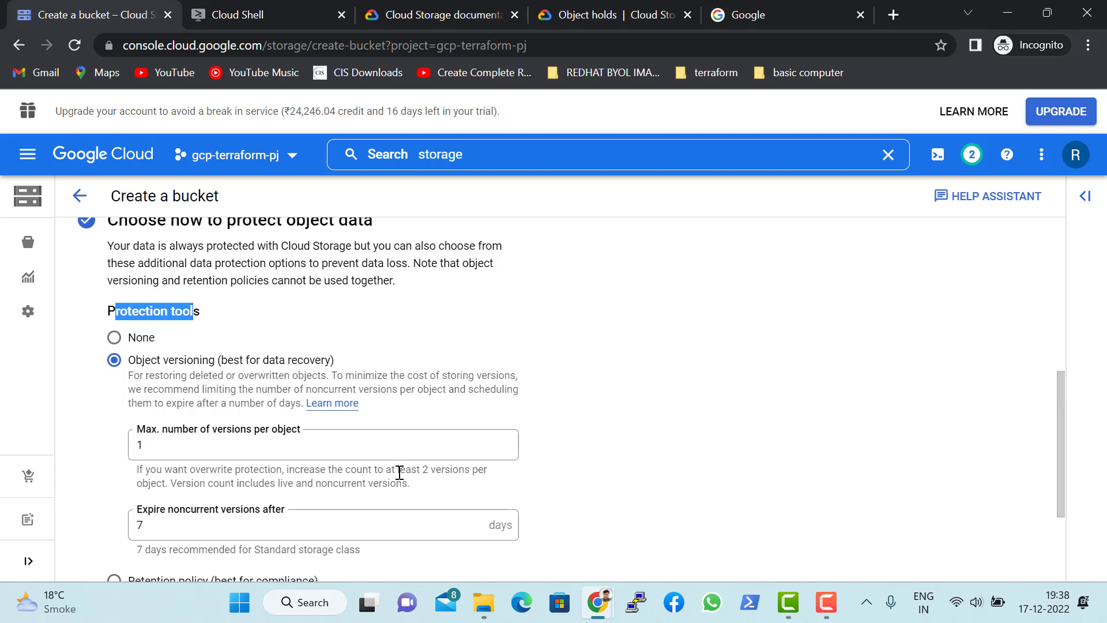
scroll(396, 469, down, 1)
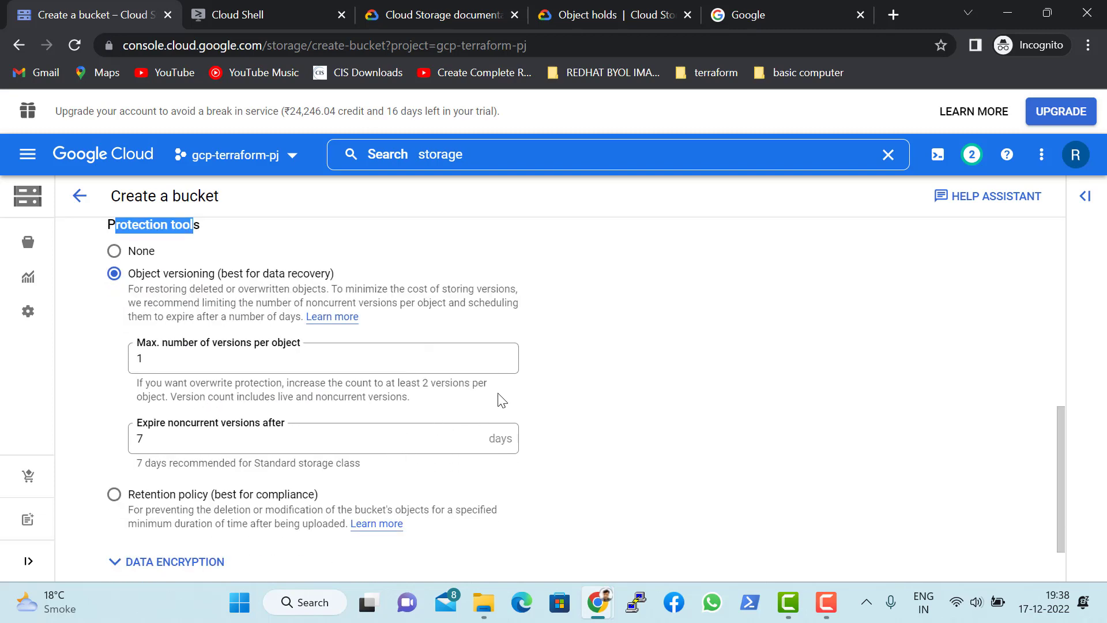
scroll(562, 372, up, 1)
scroll(562, 371, down, 1)
click(115, 251)
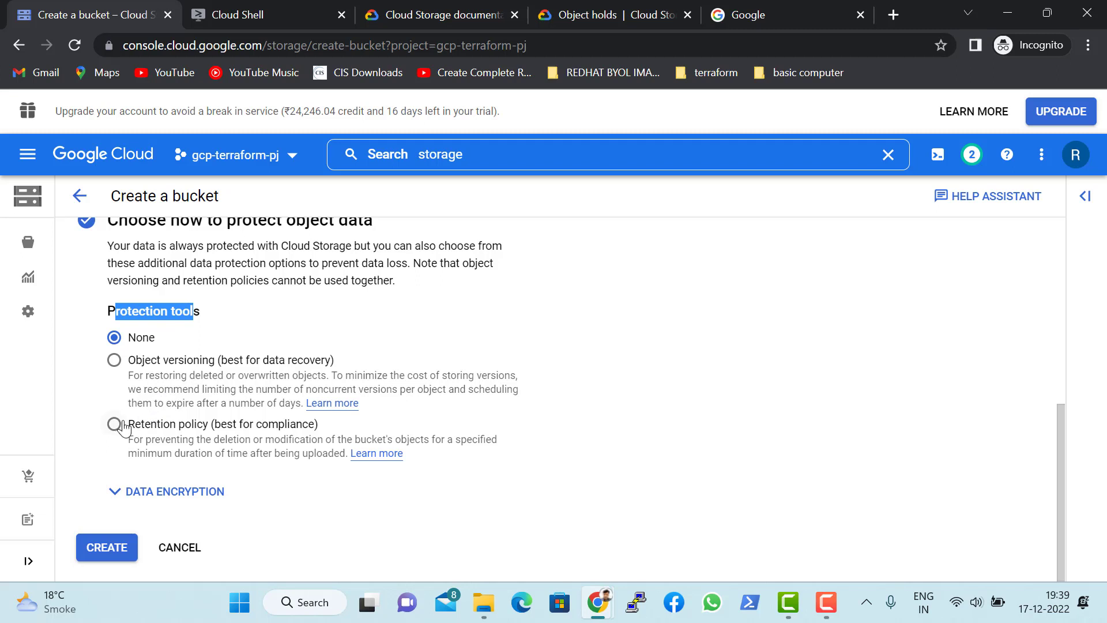
Try the Retention policy protection tool with a retention duration of 1 second.
drag(131, 430, 353, 430)
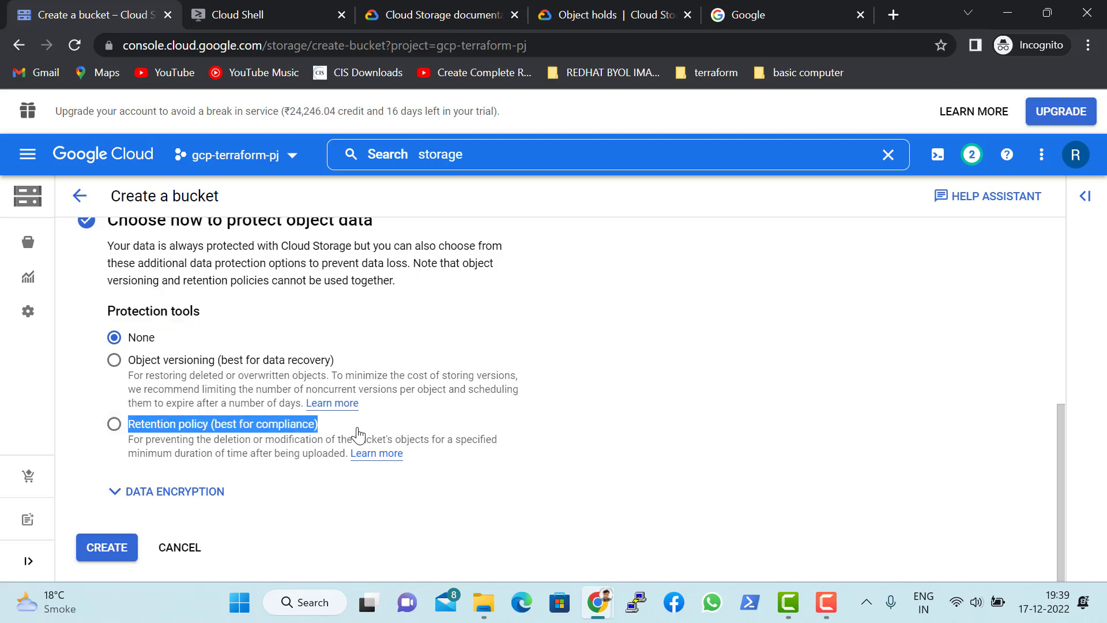
click(825, 473)
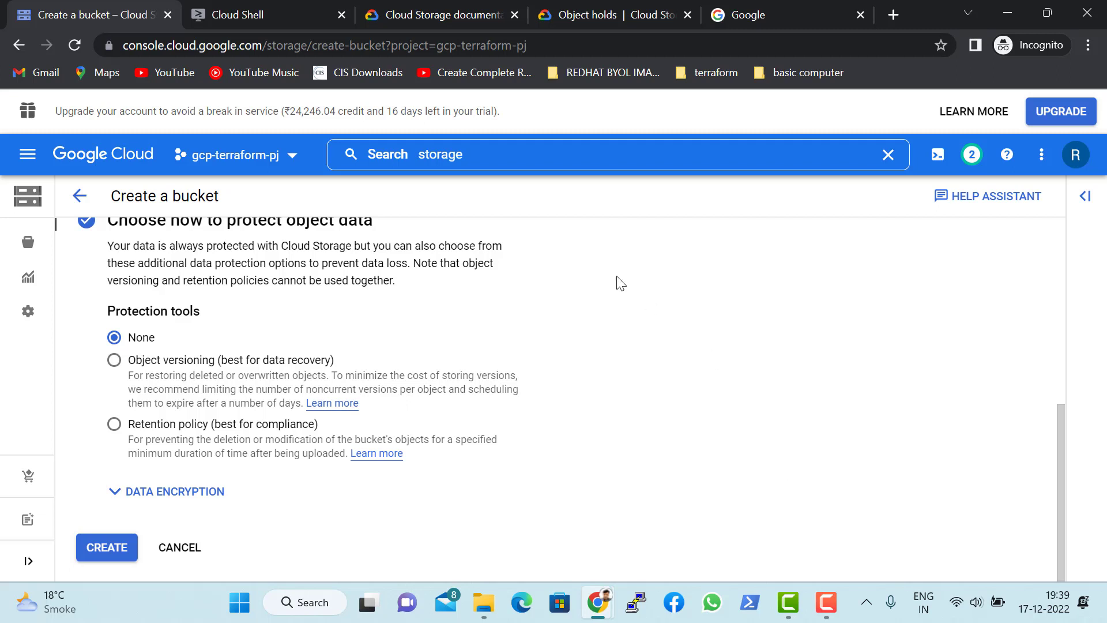
click(114, 425)
scroll(198, 421, down, 1)
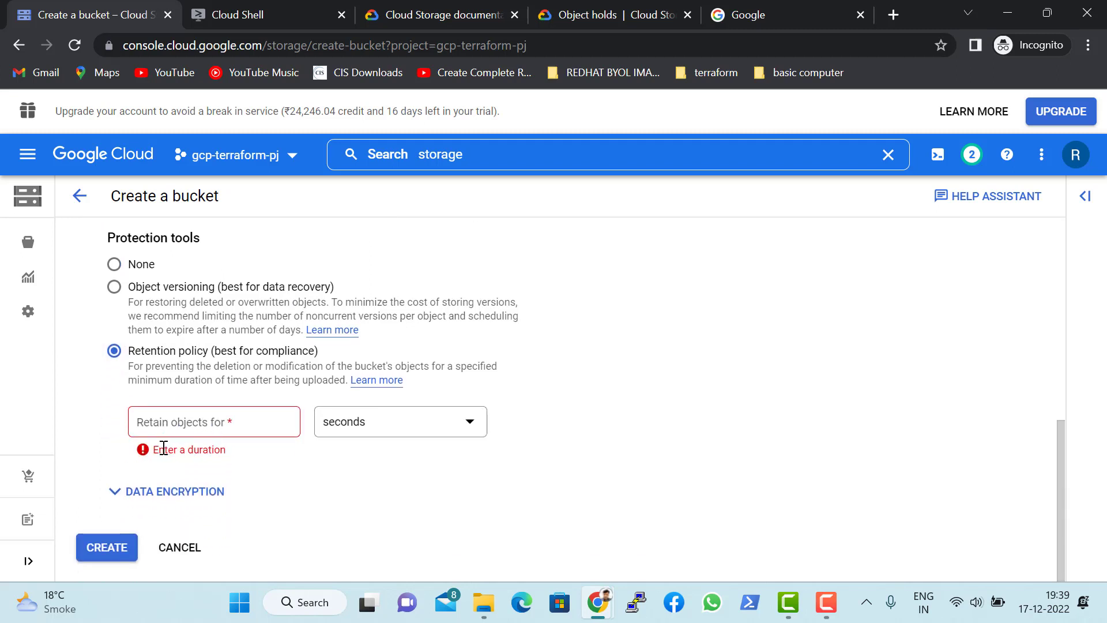
drag(157, 450, 226, 444)
click(230, 425)
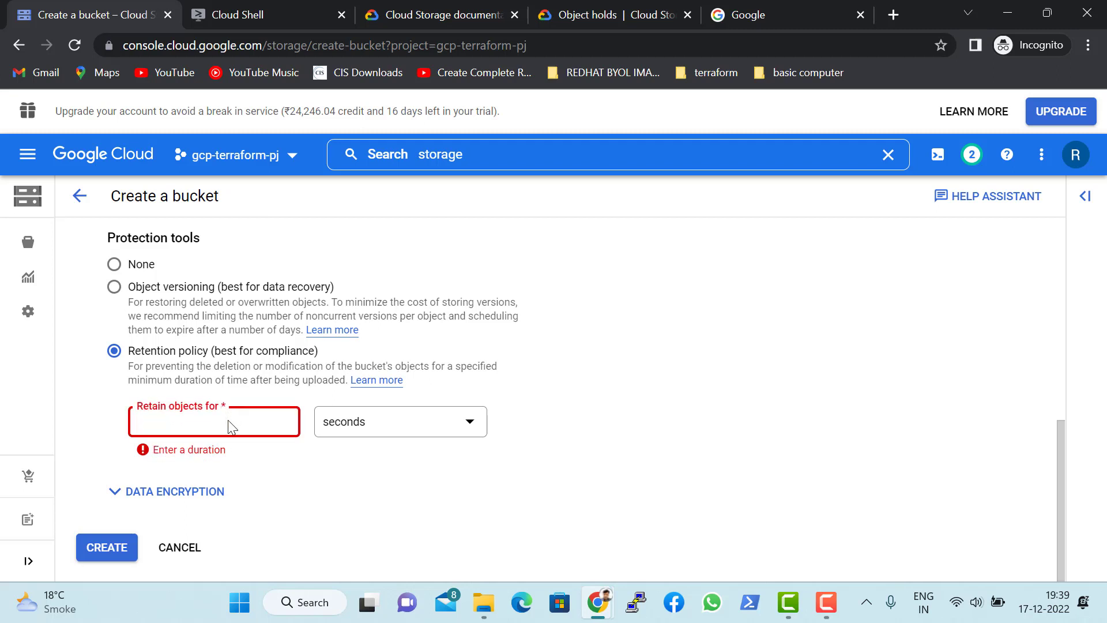
text(1)
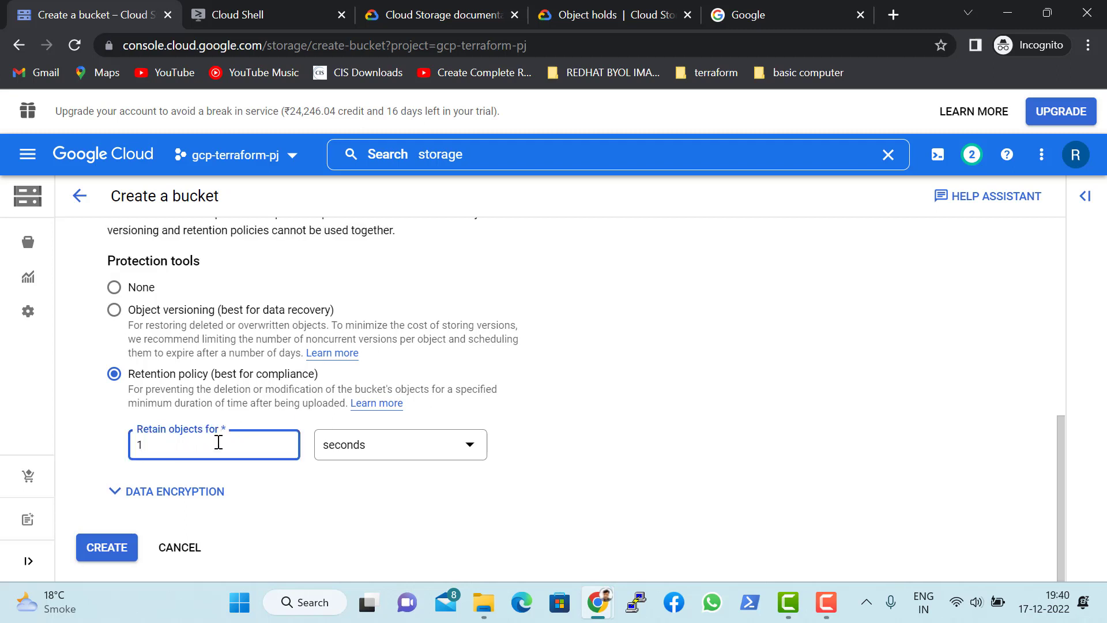
Check the available time units for the retention duration and set the protection tool back to None.
click(366, 450)
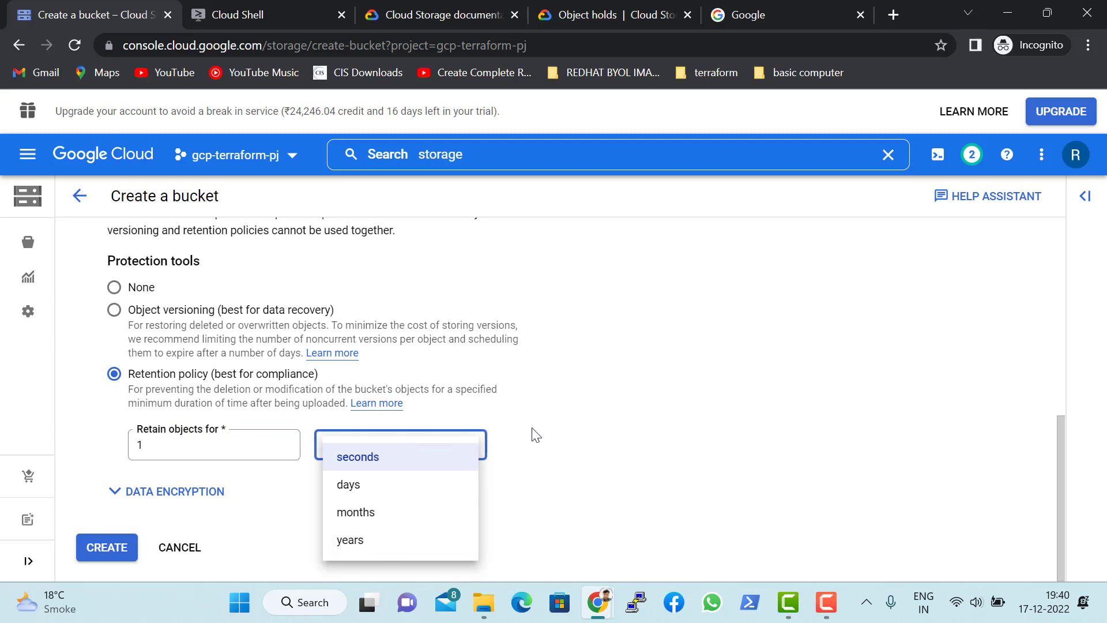
click(547, 428)
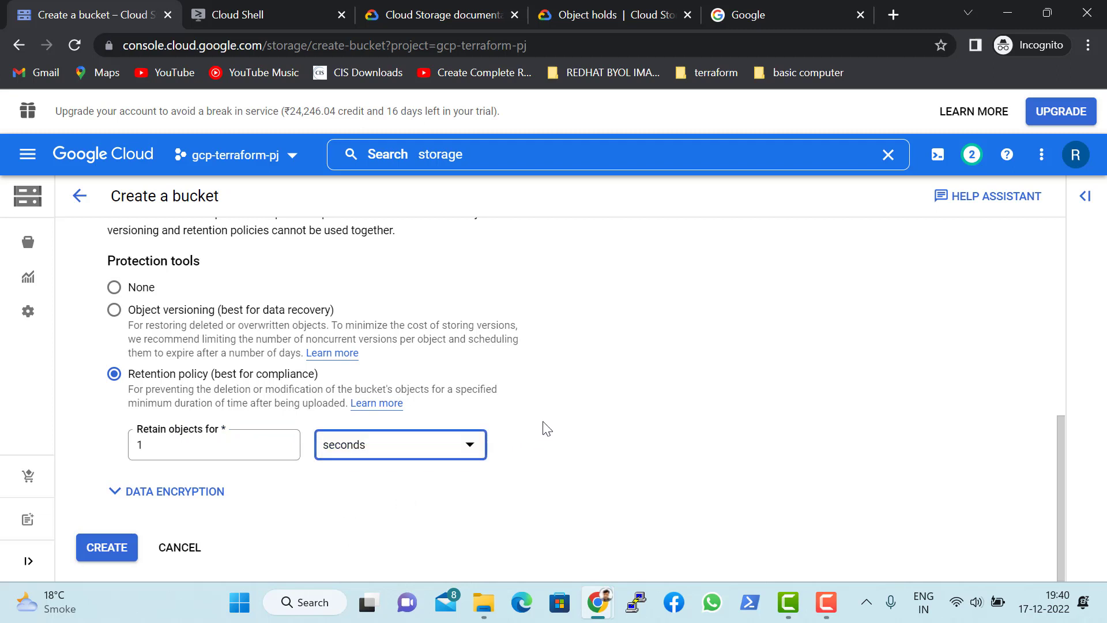
click(454, 452)
click(570, 433)
scroll(584, 444, up, 2)
scroll(587, 445, down, 2)
click(132, 285)
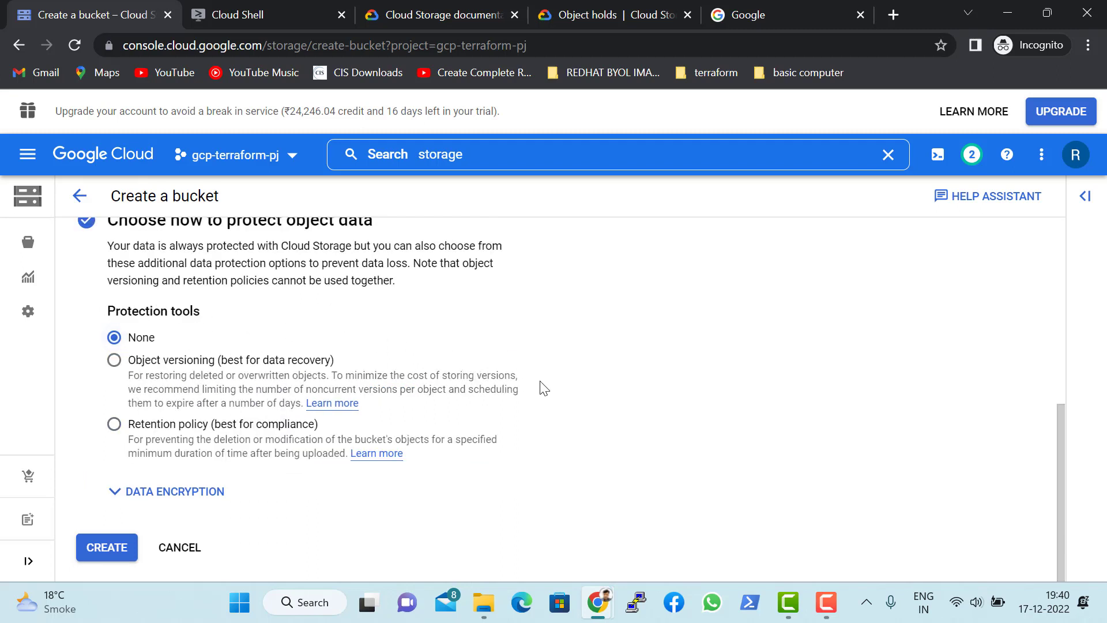
Try a customer-managed encryption key, check the project's available keys, and return data encryption to the Google-managed key.
click(160, 495)
scroll(168, 429, down, 2)
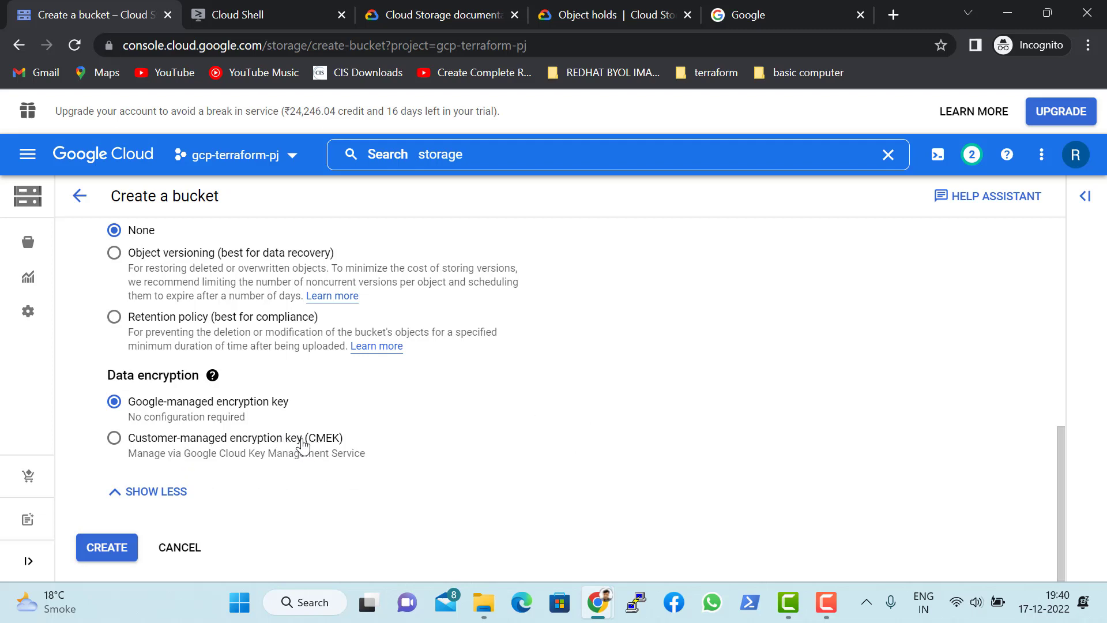
click(136, 444)
scroll(256, 424, down, 1)
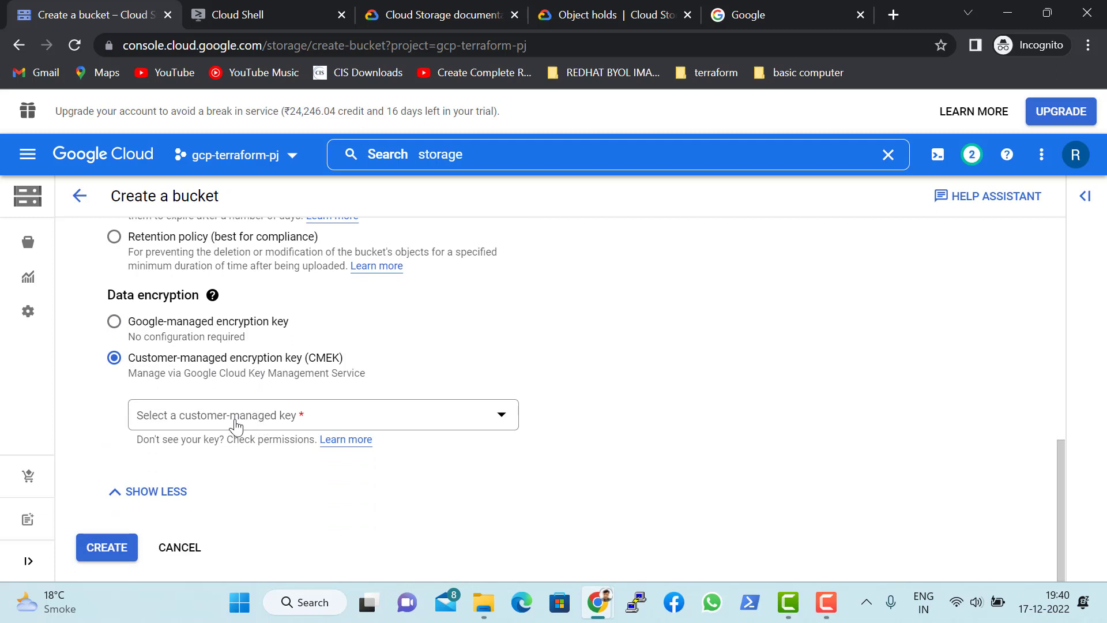
click(236, 426)
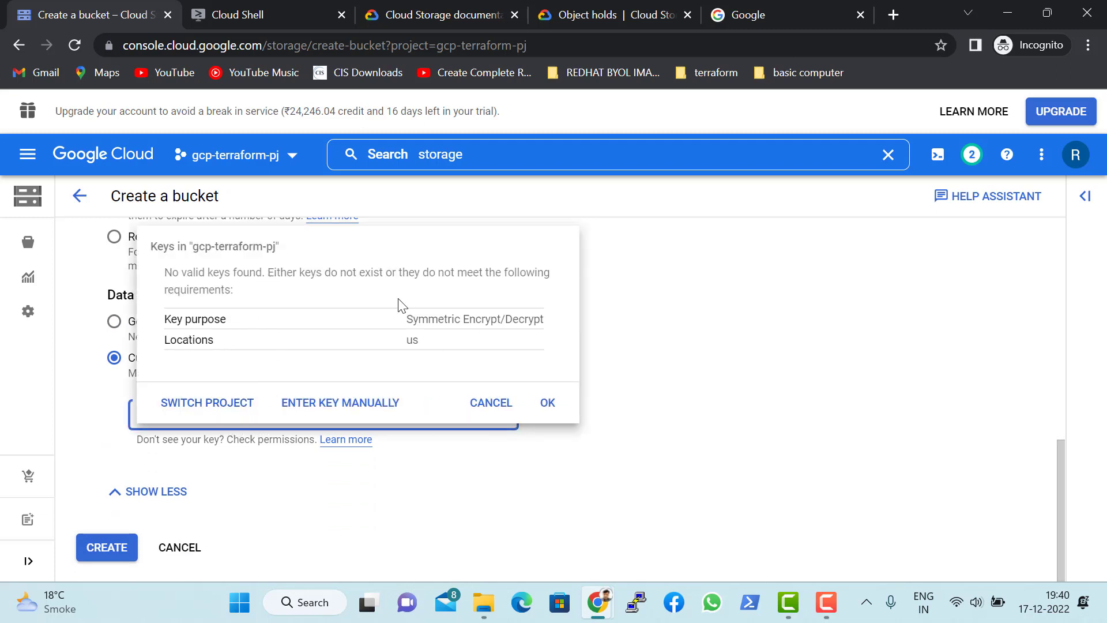
click(479, 411)
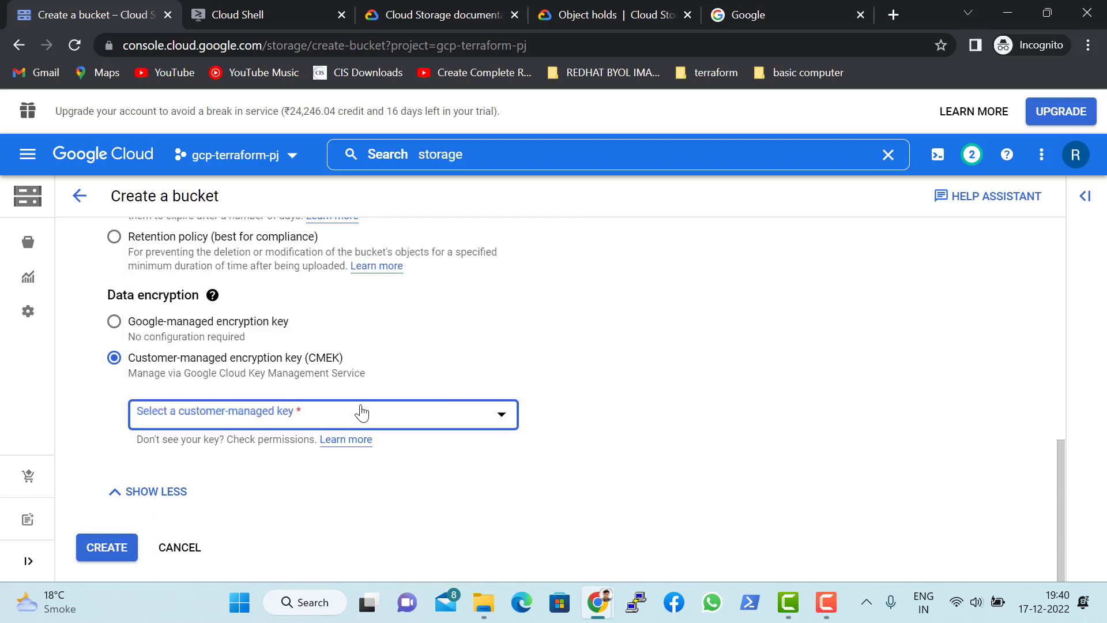
click(143, 333)
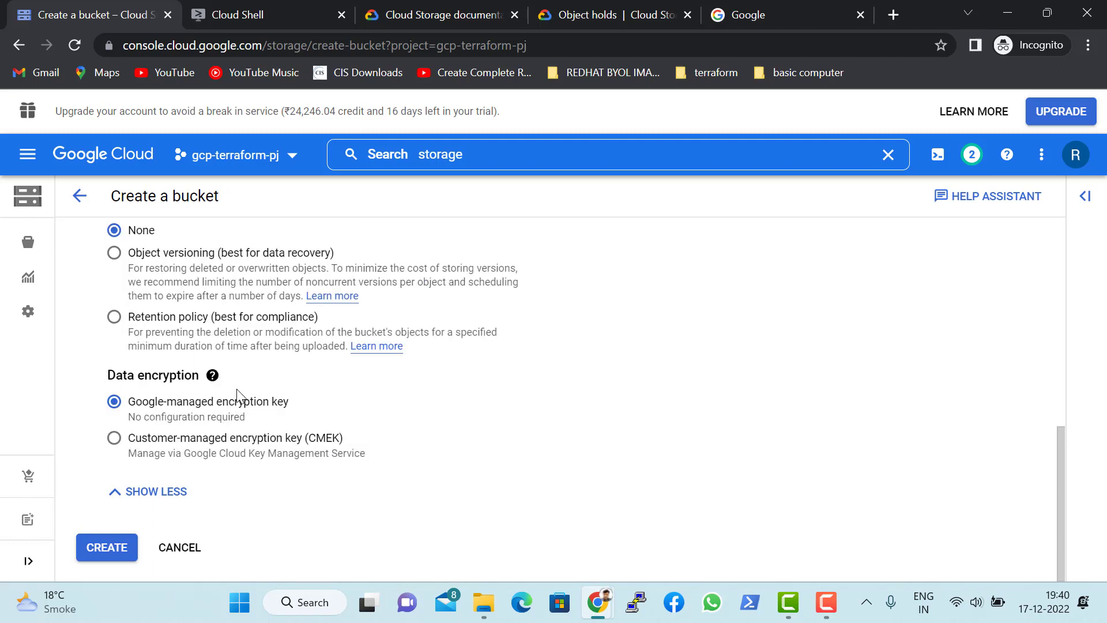
click(167, 493)
Create the bucket and confirm that public access prevention is enforced on it.
click(99, 549)
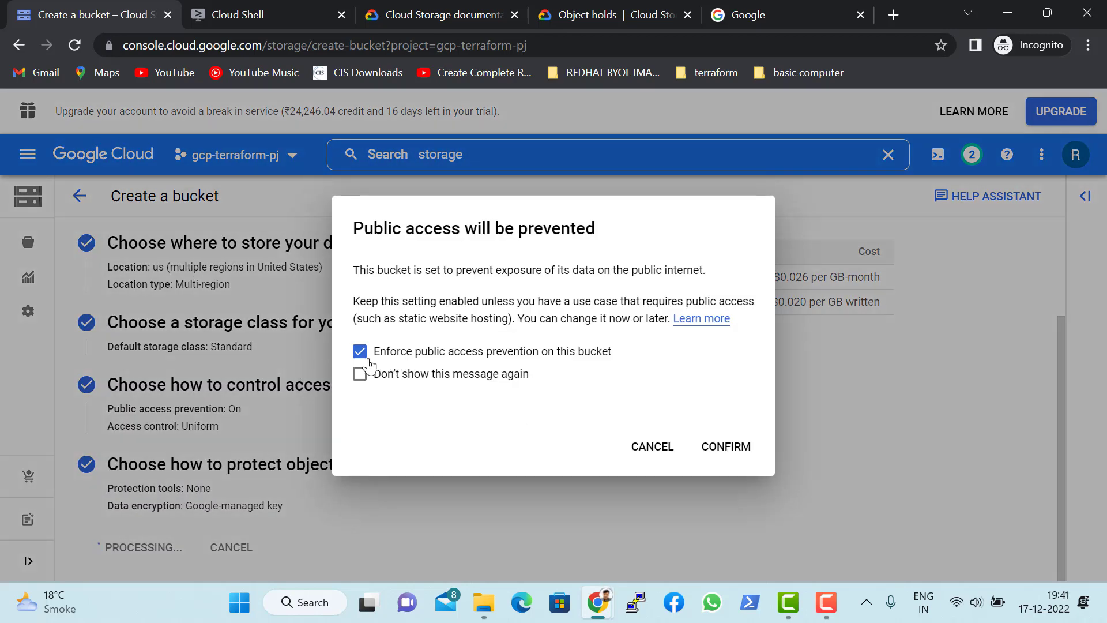
drag(358, 224, 608, 234)
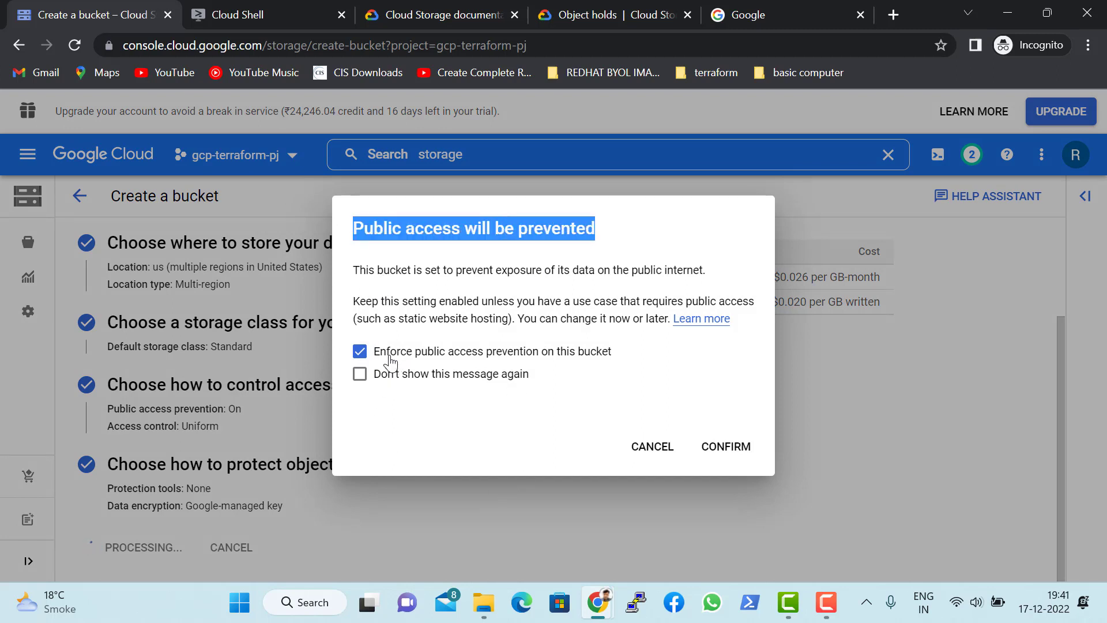
click(715, 454)
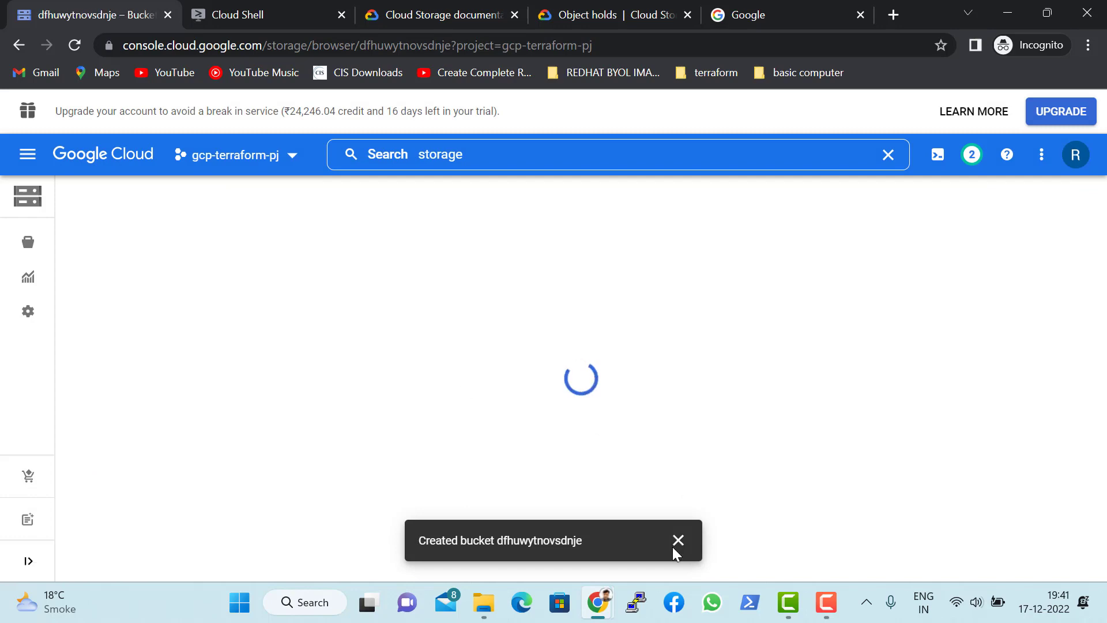
Dismiss the bucket creation notice and look over the new bucket's details page.
click(678, 540)
scroll(741, 376, down, 1)
scroll(695, 451, down, 5)
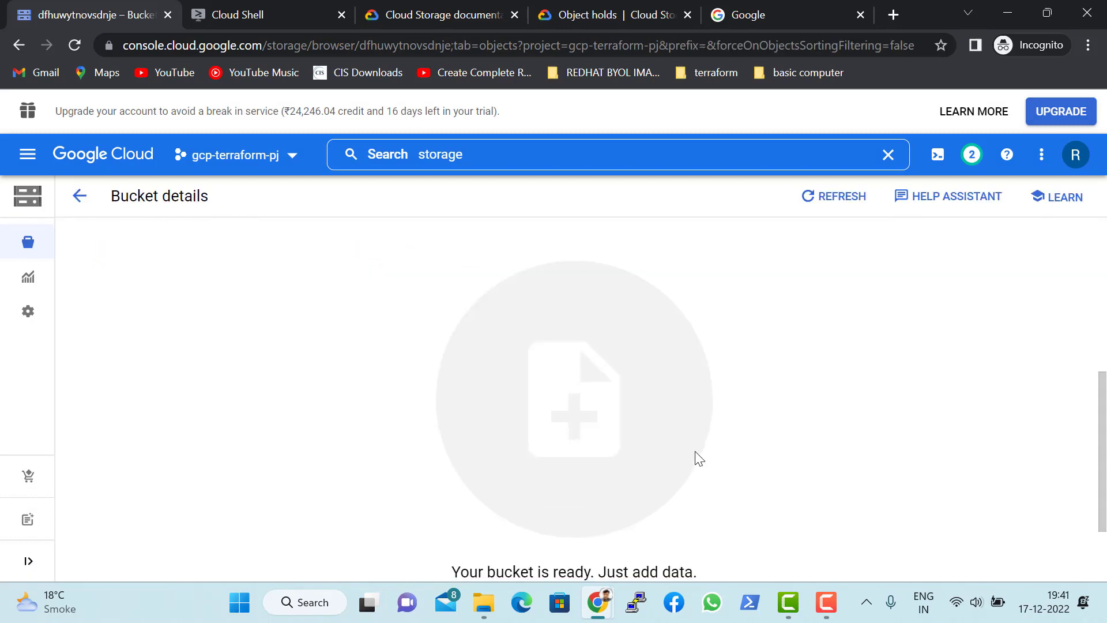
scroll(695, 451, up, 6)
Go back to the bucket list and review the attribute columns for the new bucket.
click(80, 199)
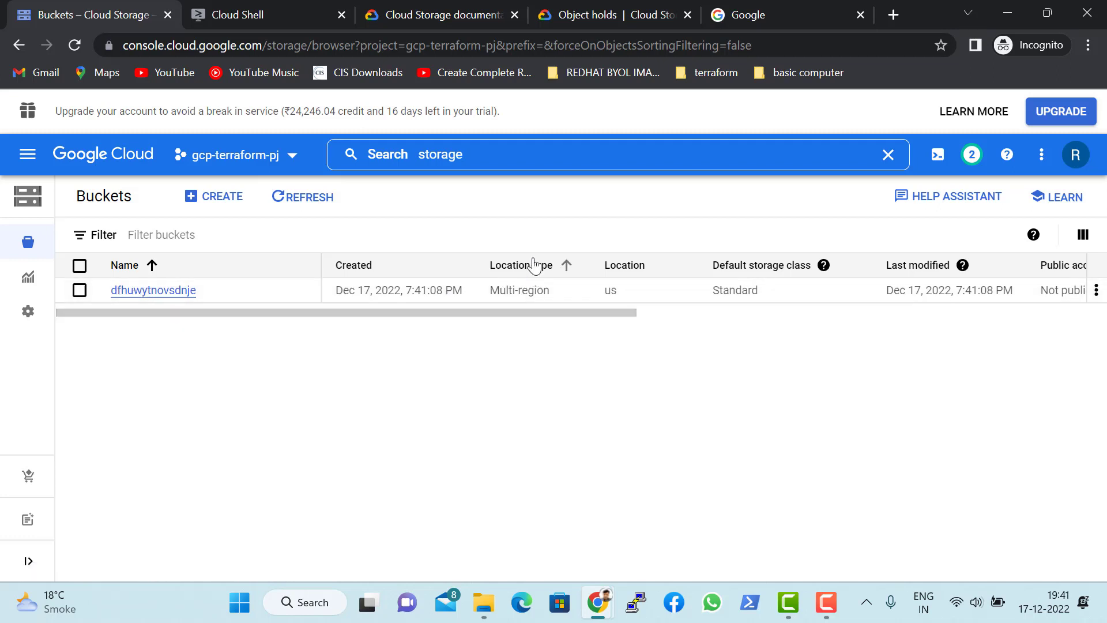
scroll(476, 316, right, 2)
scroll(476, 316, right, 4)
scroll(583, 314, left, 5)
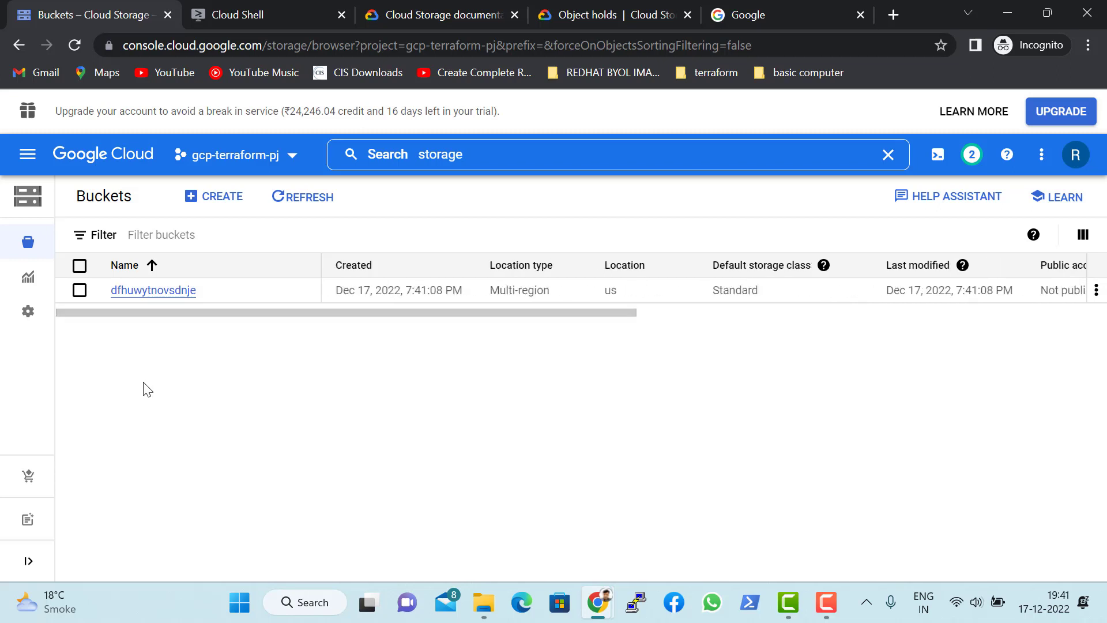
Open the bucket dfhuwytnovsdnje and examine its configuration: overview, permissions, protection and object lifecycle settings.
click(164, 292)
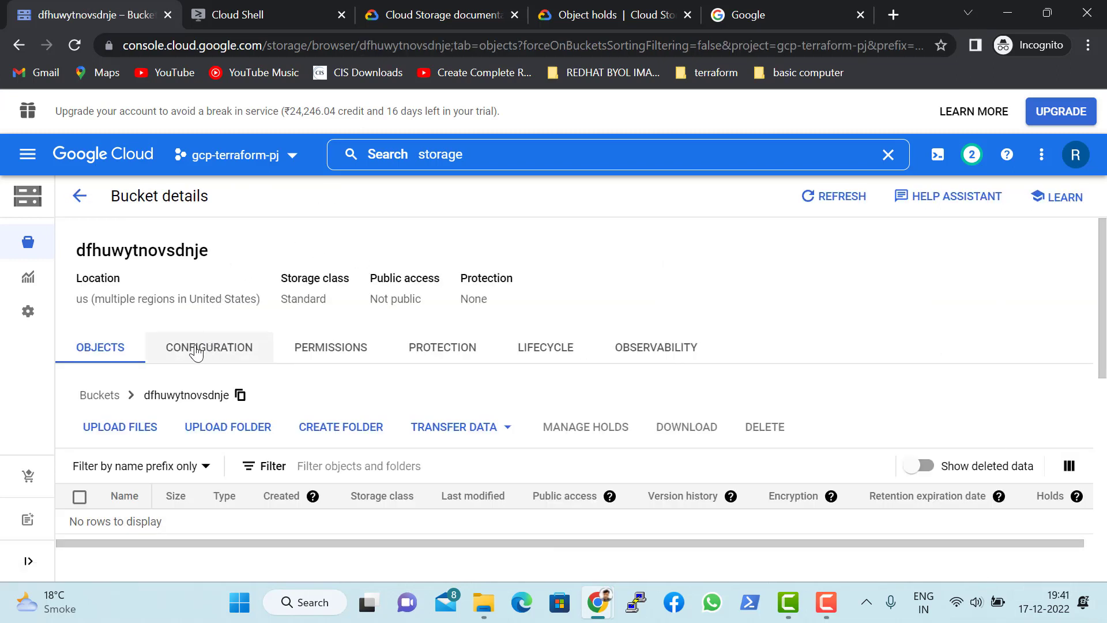
scroll(139, 257, down, 2)
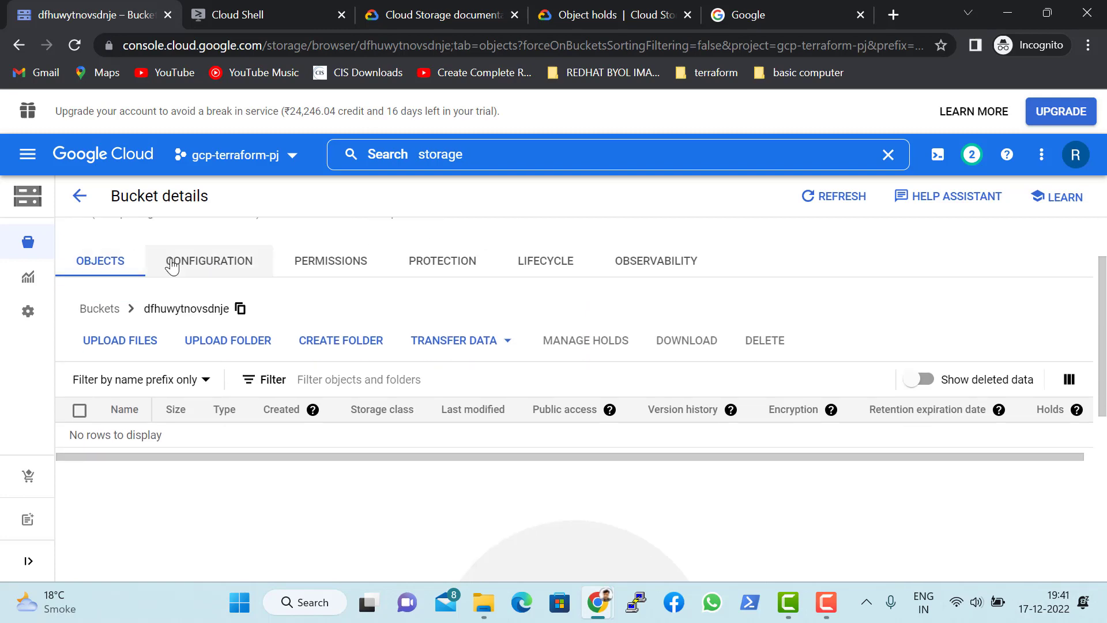
click(181, 265)
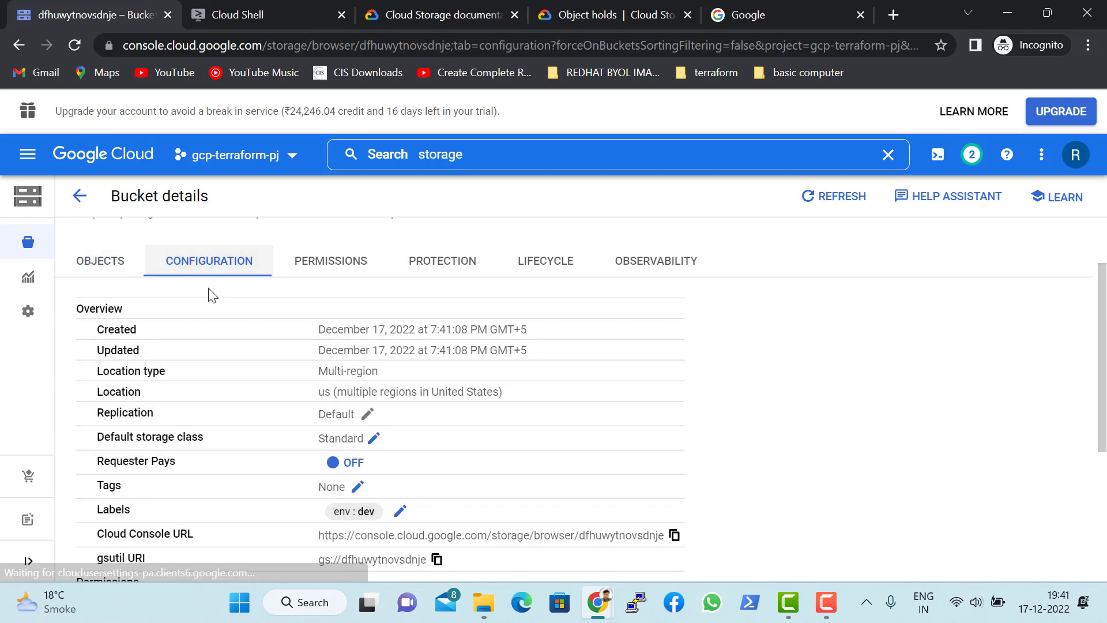
scroll(235, 342, down, 2)
scroll(254, 355, up, 2)
scroll(252, 357, up, 2)
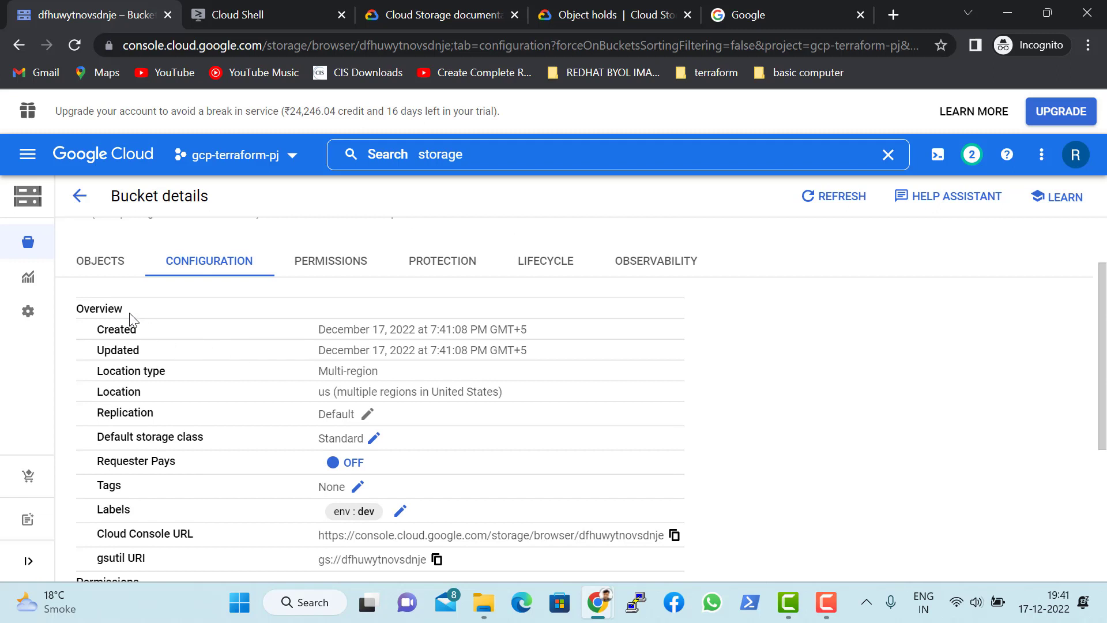
scroll(132, 320, down, 2)
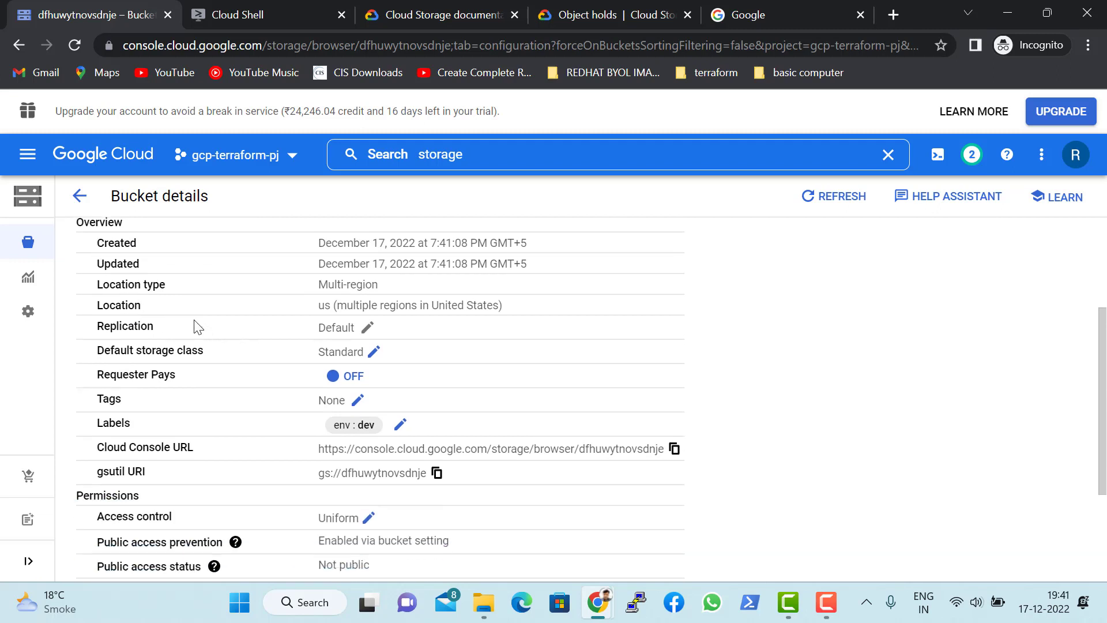
scroll(194, 327, down, 2)
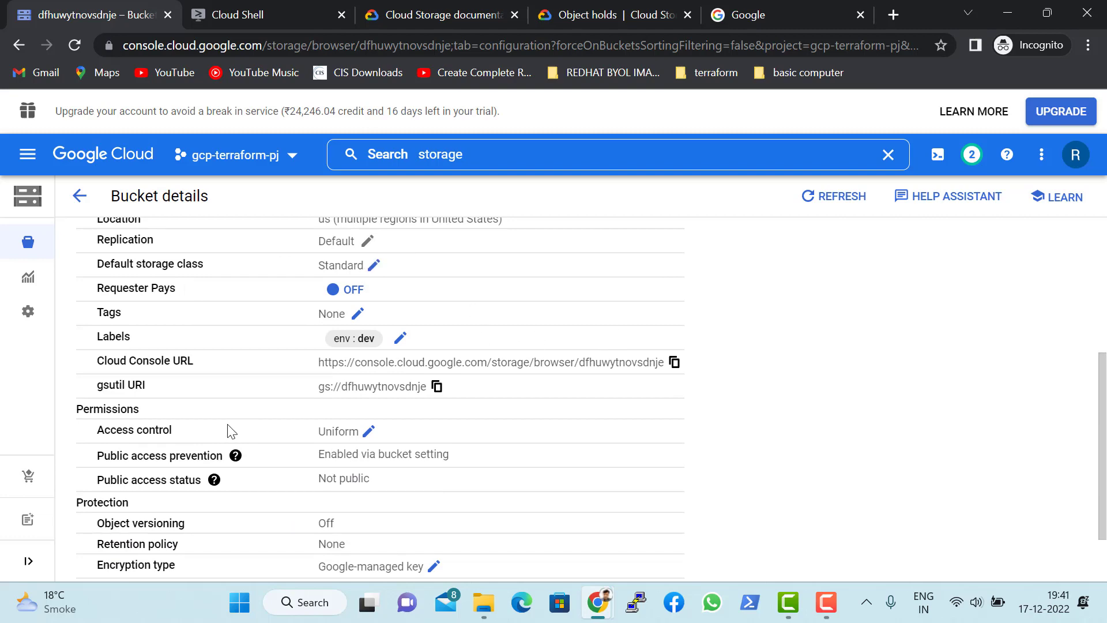
scroll(231, 439, down, 2)
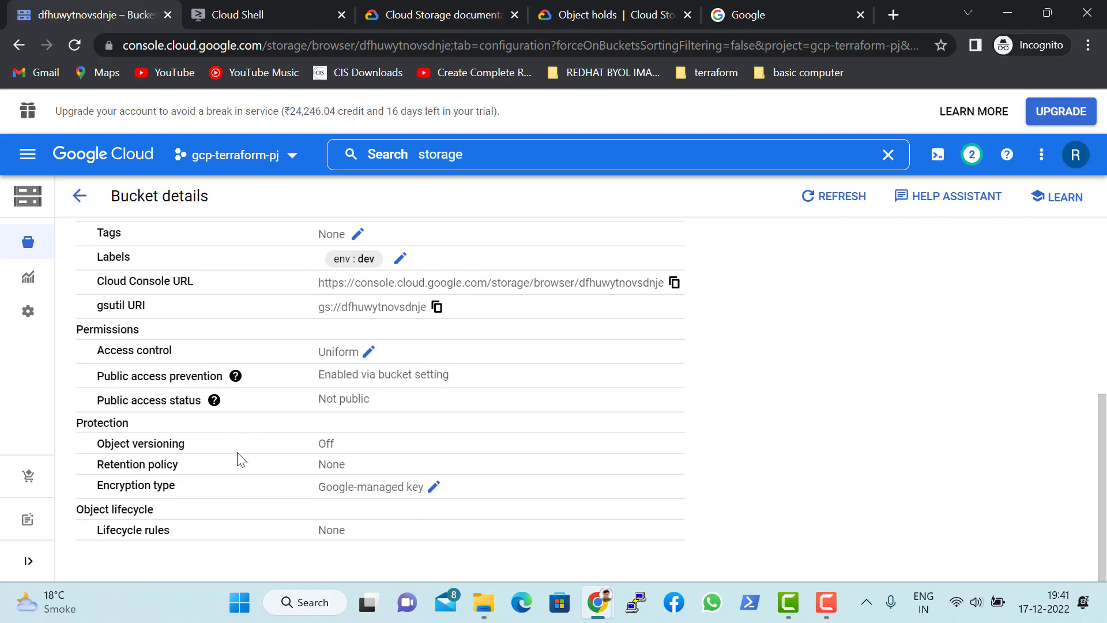
scroll(242, 450, up, 8)
scroll(213, 401, down, 3)
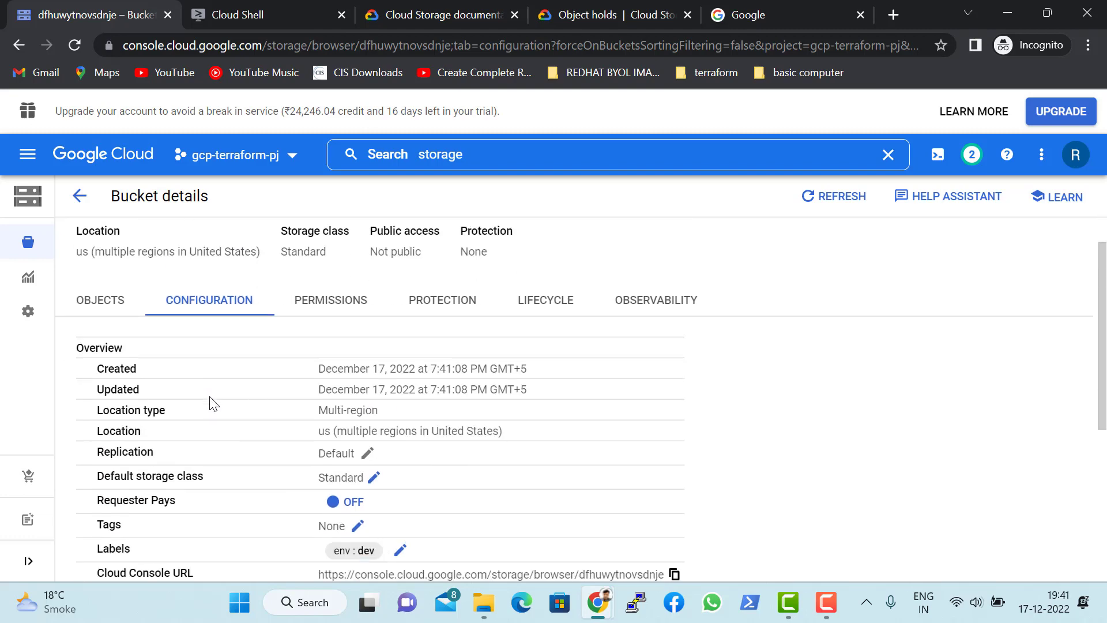
scroll(220, 364, up, 3)
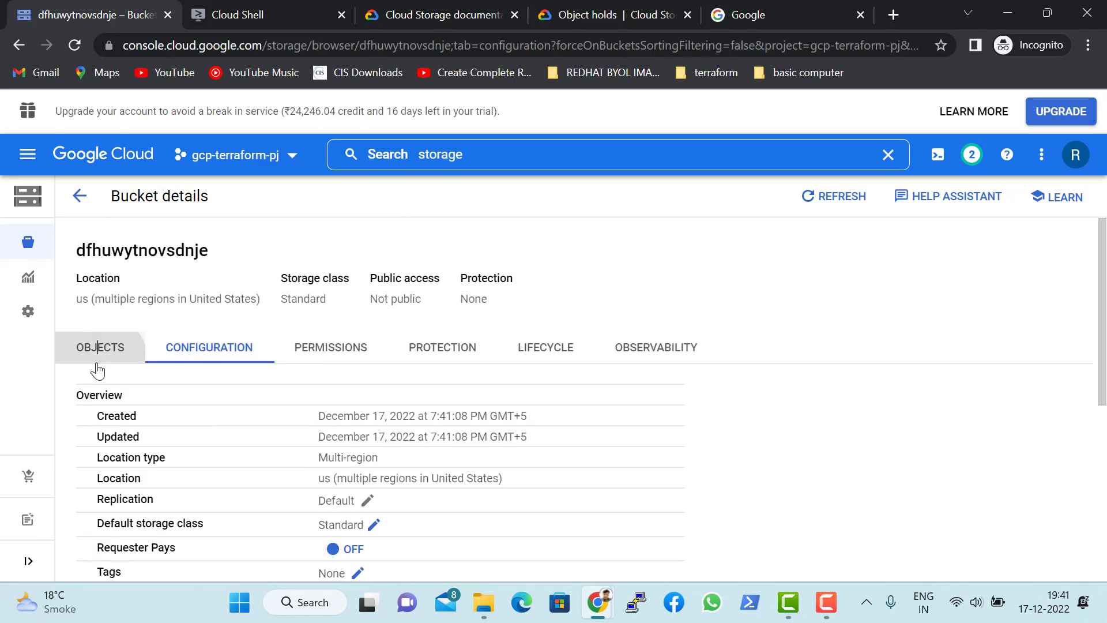
Examine the bucket's object list, including its columns and the option to show deleted data.
click(96, 346)
scroll(155, 325, down, 3)
scroll(141, 279, up, 3)
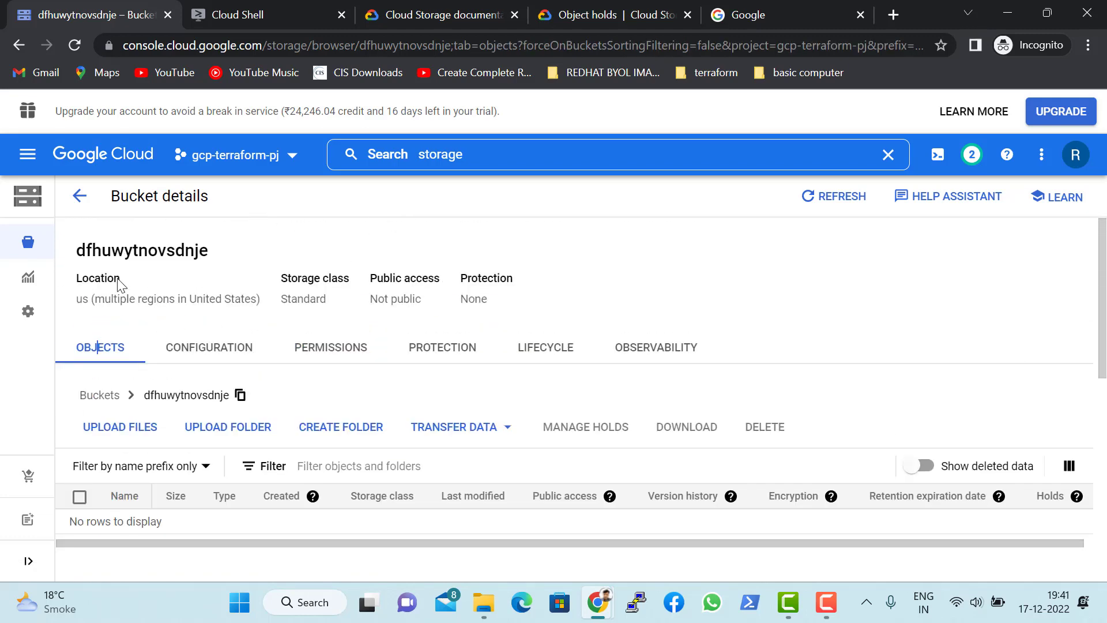
scroll(227, 417, down, 2)
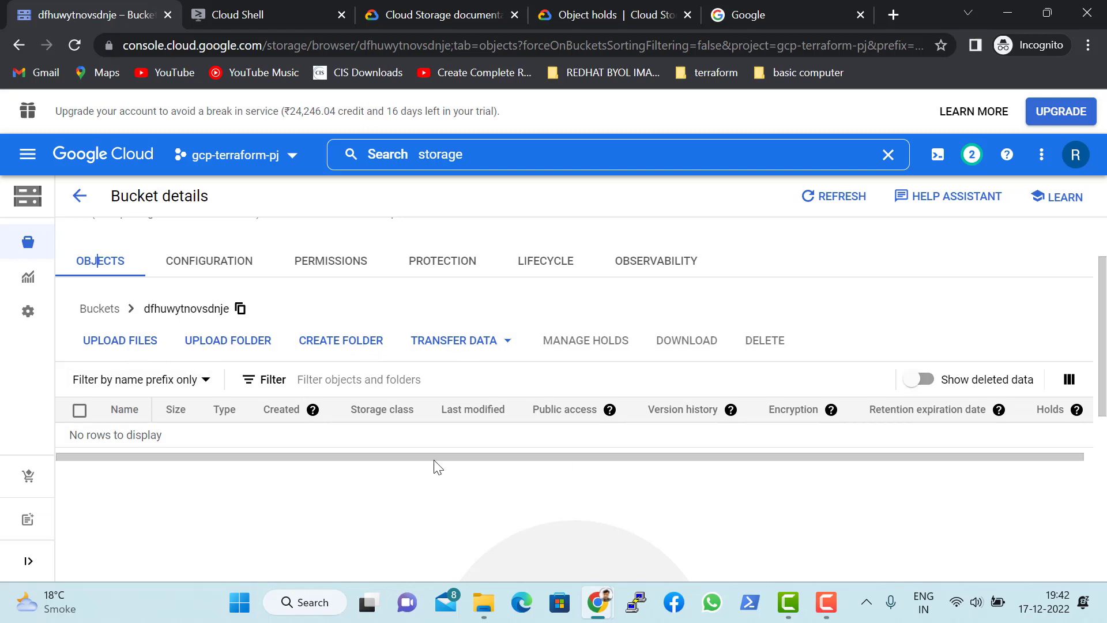
drag(279, 458, 471, 462)
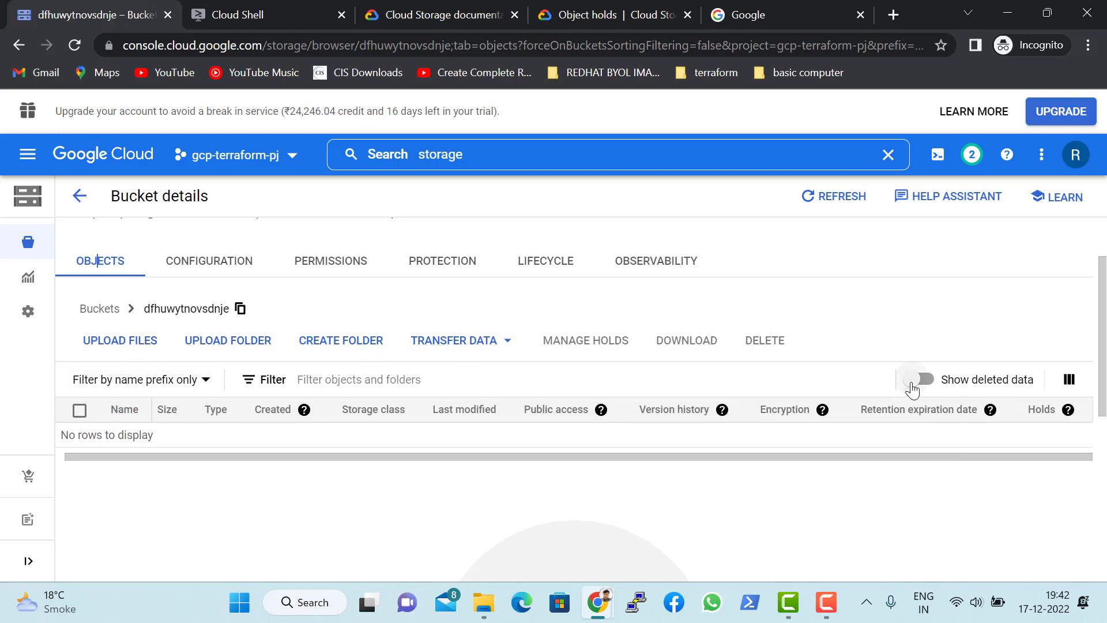
click(934, 385)
click(919, 384)
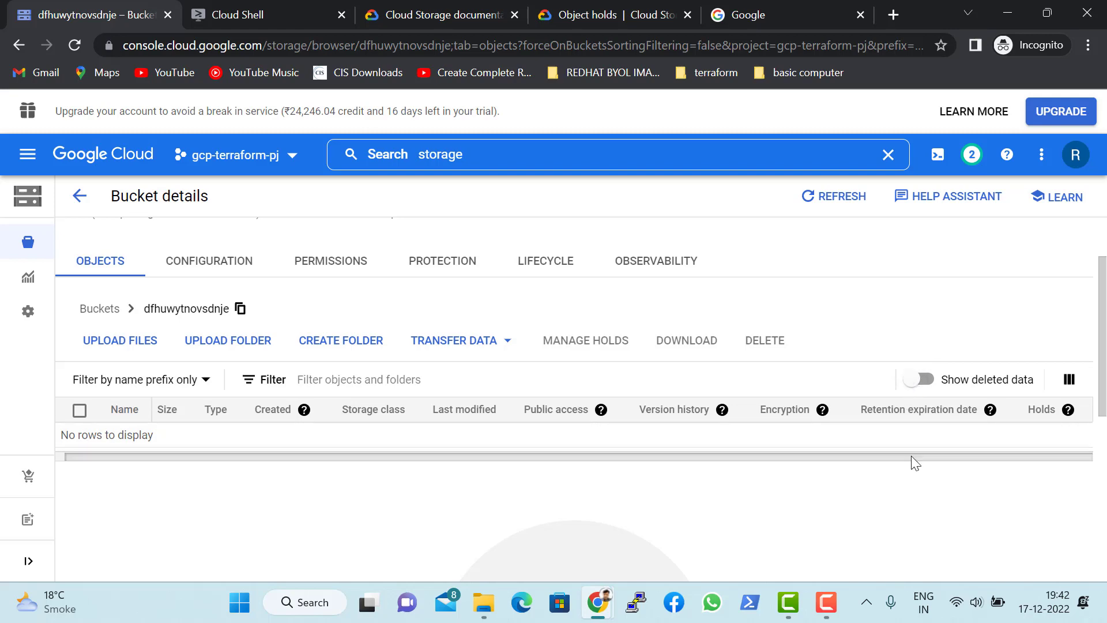
drag(944, 456, 919, 468)
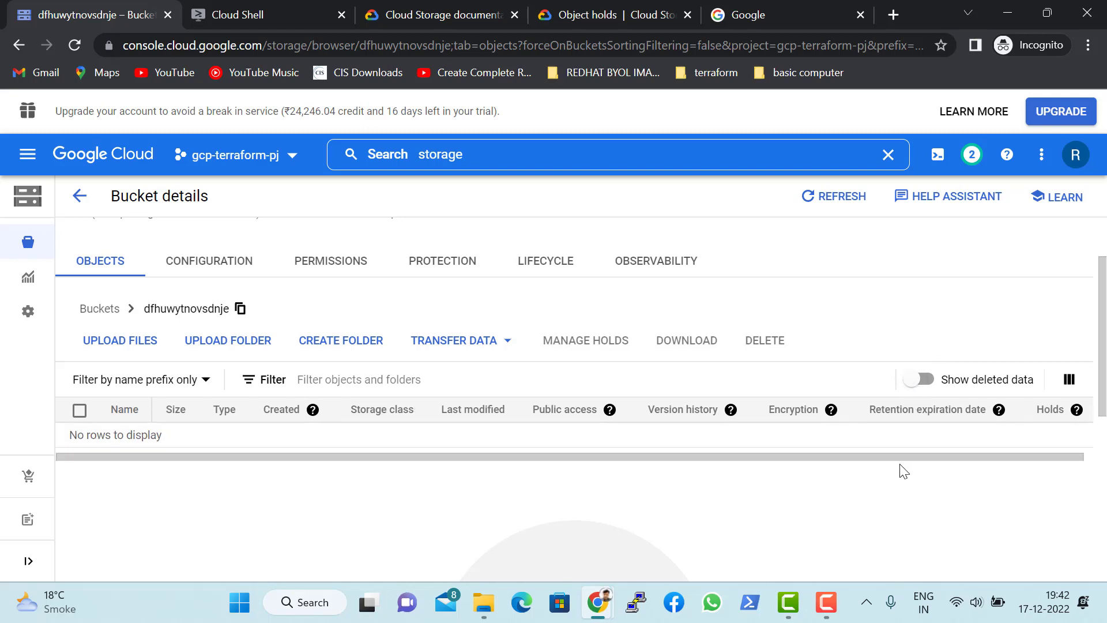
Review the bucket's summary of location, storage class, public access and protection.
scroll(883, 340, up, 2)
scroll(230, 329, down, 2)
scroll(230, 329, up, 2)
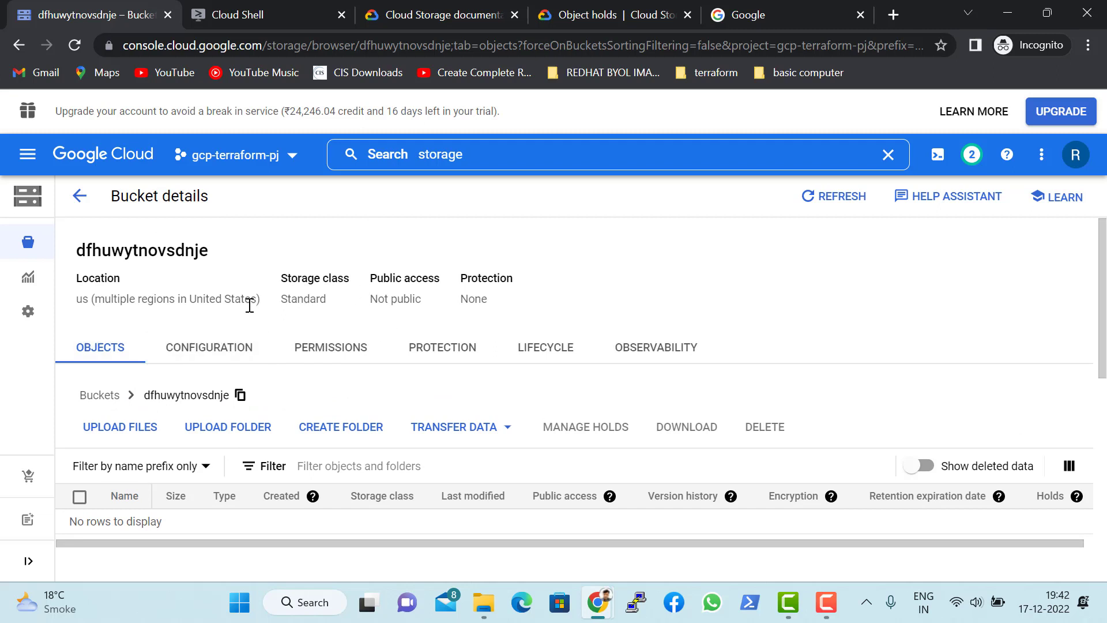
drag(370, 299, 423, 298)
Return to the bucket list and check the bucket's remaining columns and its available actions.
click(79, 195)
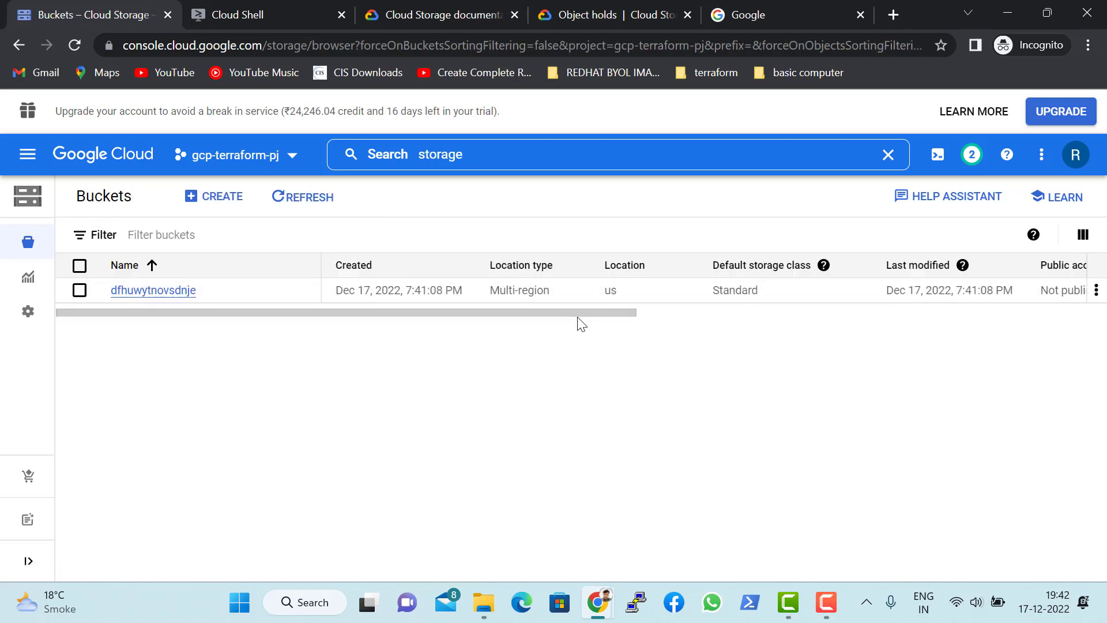
drag(580, 311, 704, 317)
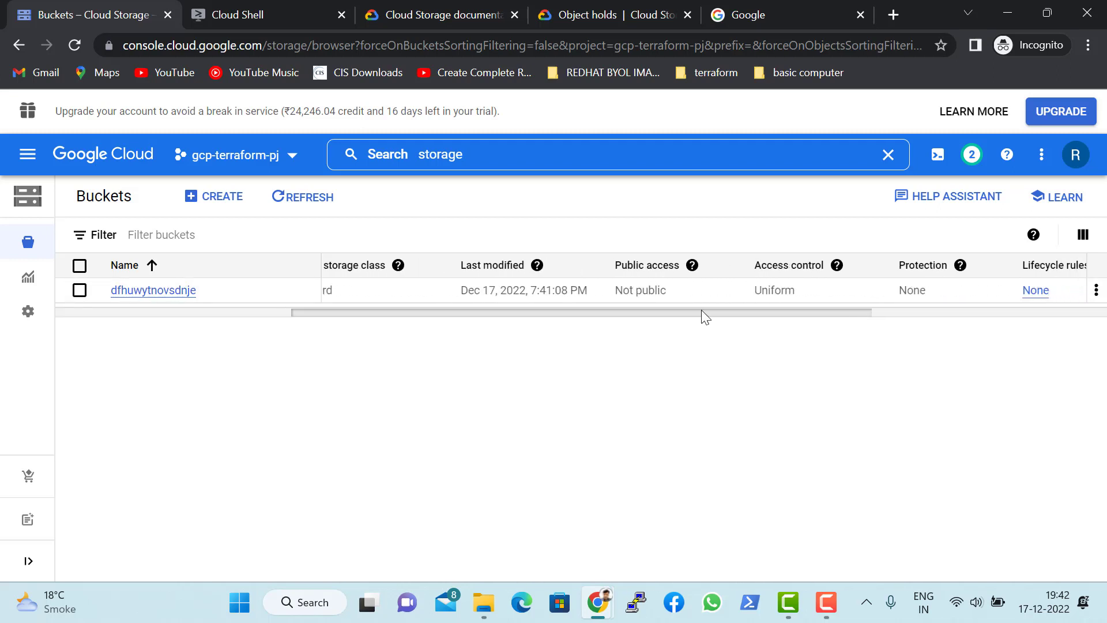
click(1096, 290)
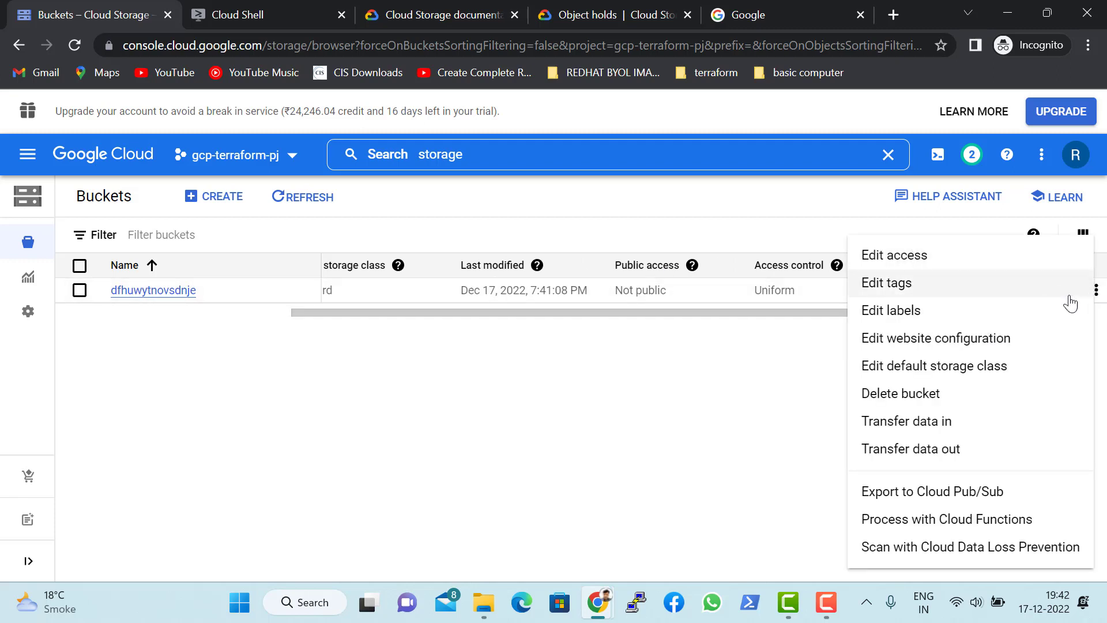
click(790, 388)
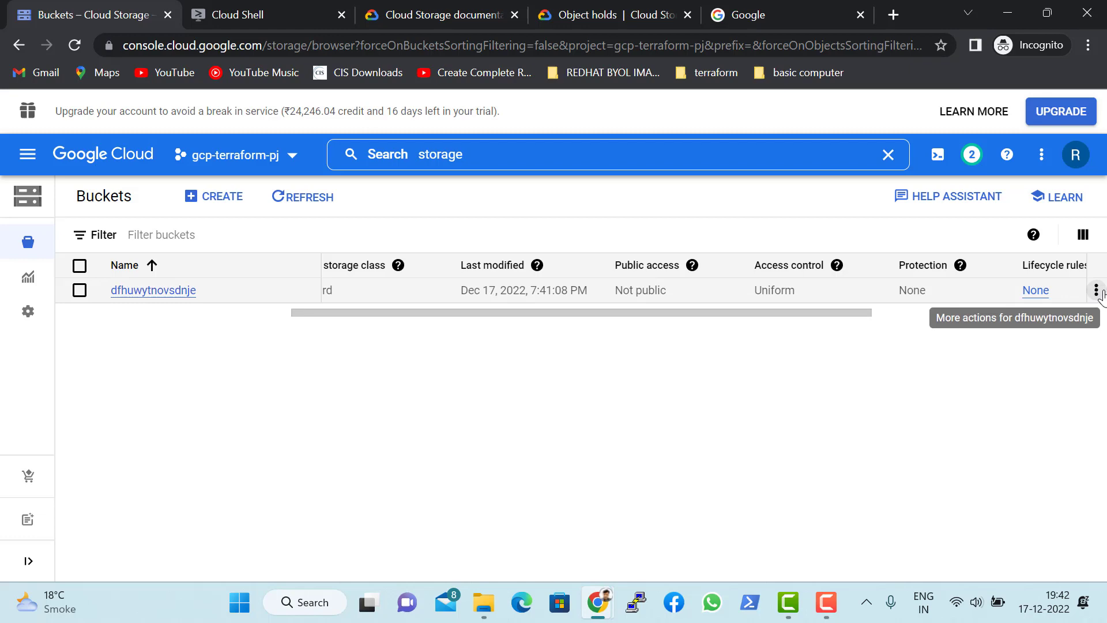
Edit the bucket's access and try to grant access to a new principal named AllUsers.
click(1098, 291)
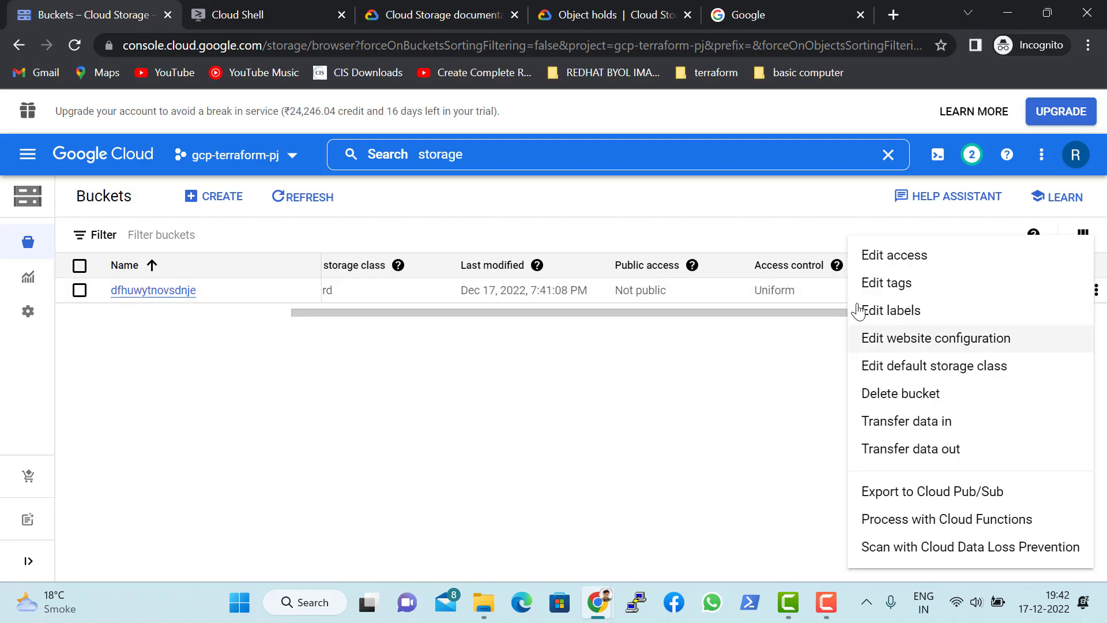
click(888, 254)
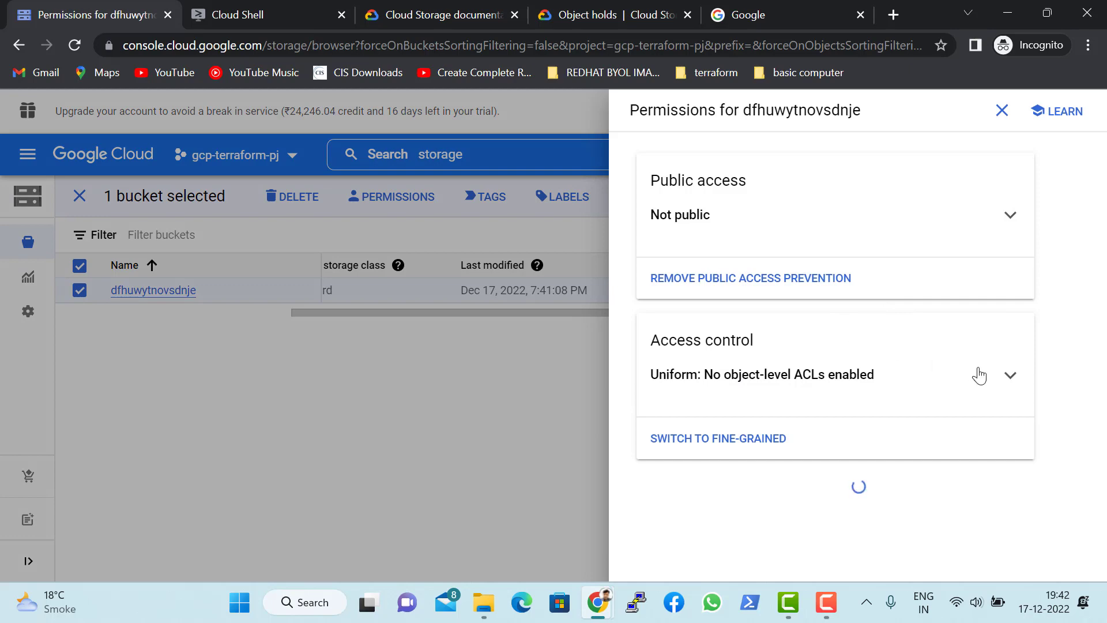
scroll(1007, 363, down, 3)
click(1015, 317)
click(639, 388)
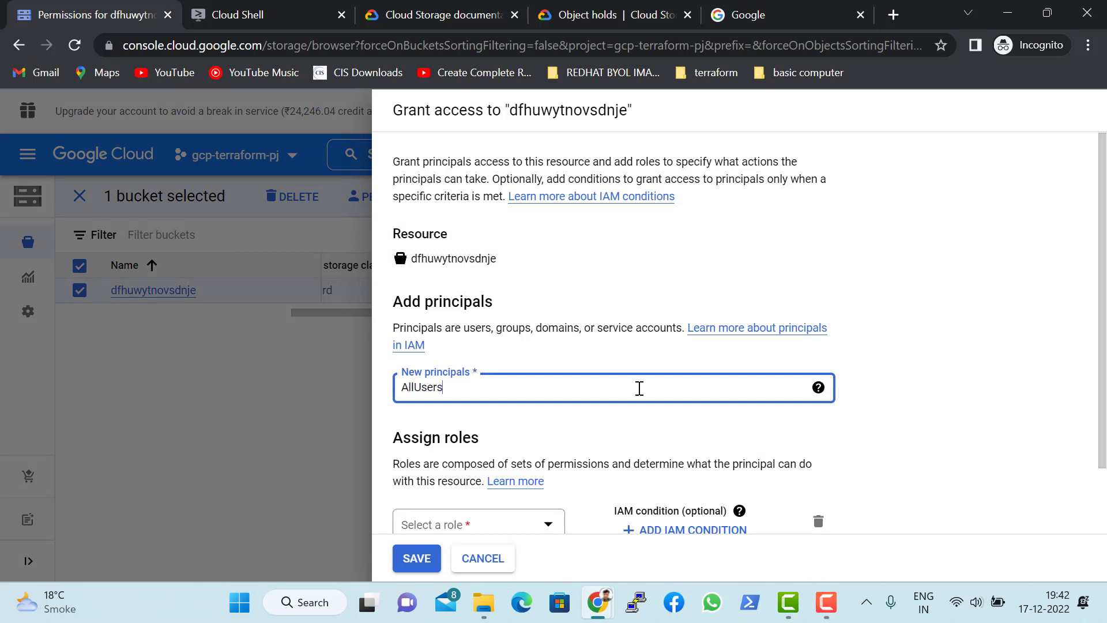
text(AllUsers)
key(Return)
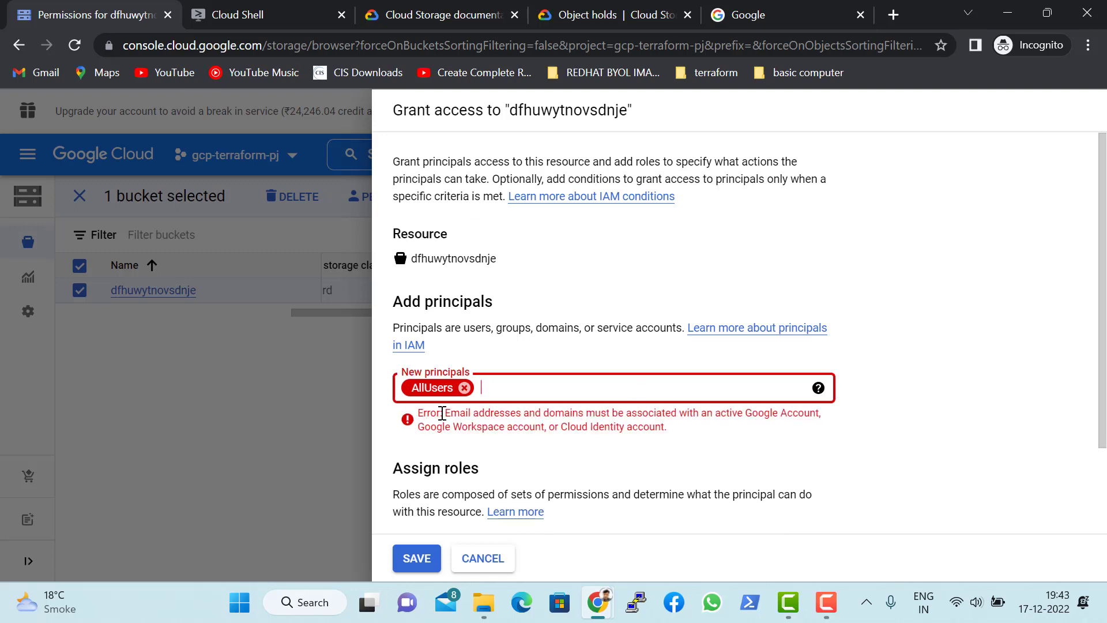
Try allUsers as the new principal instead, and clear that entry again.
click(466, 388)
text(allUsers)
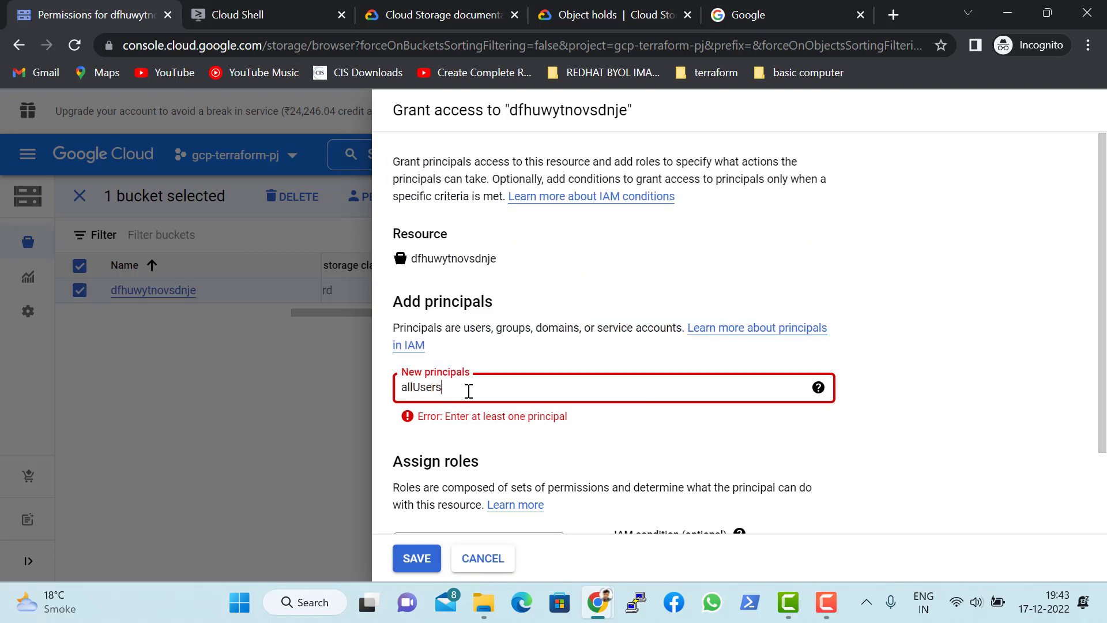
key(Return)
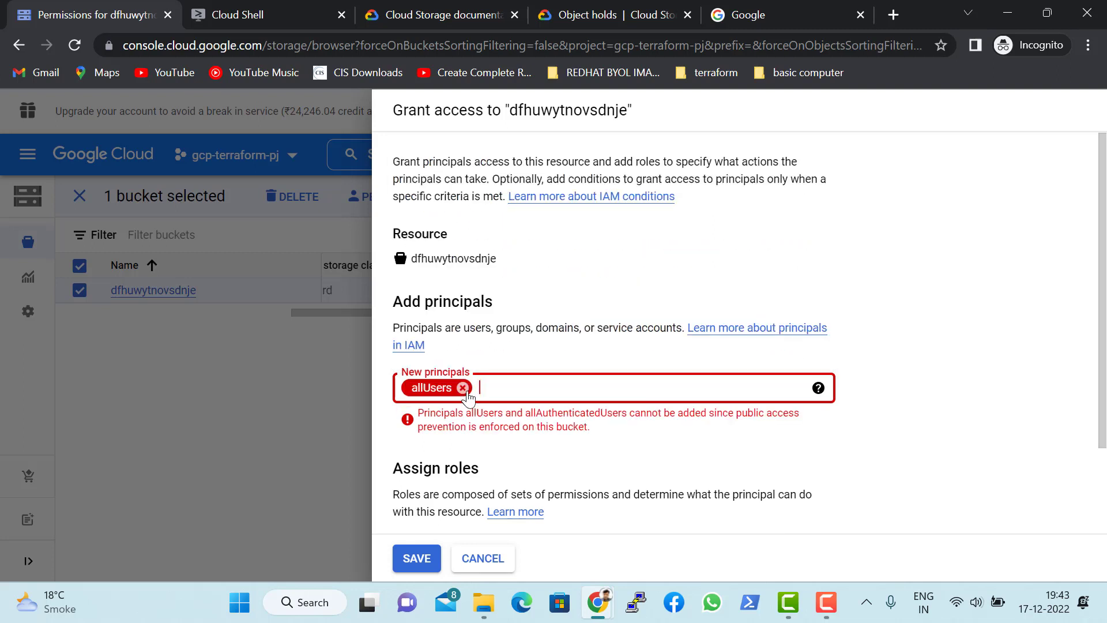
click(465, 388)
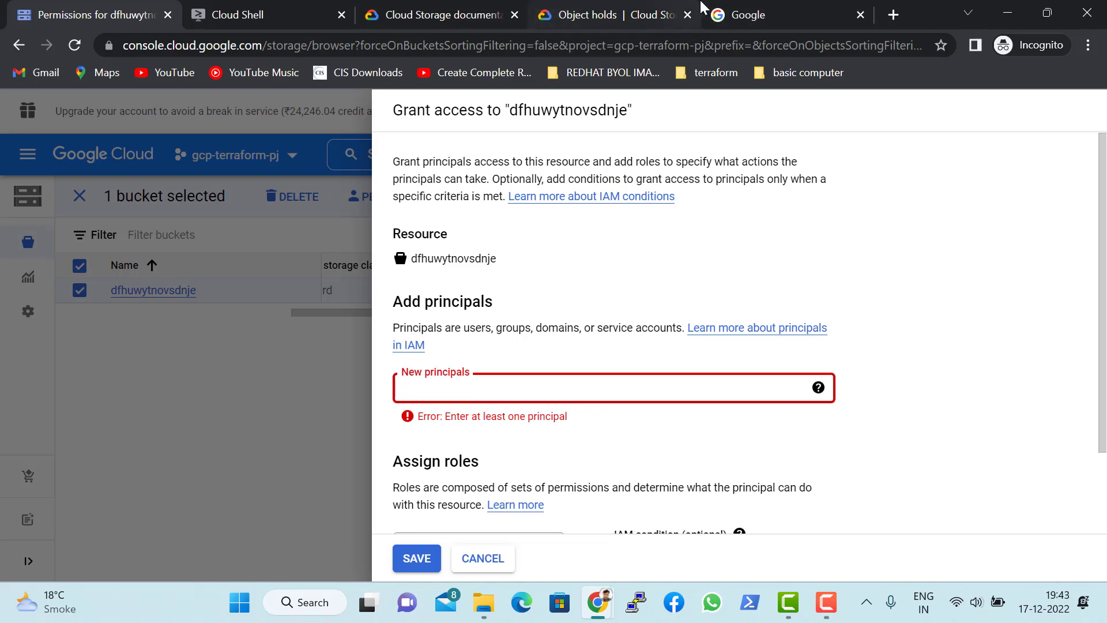
Try to add allUser as the new principal for the bucket.
scroll(637, 455, down, 2)
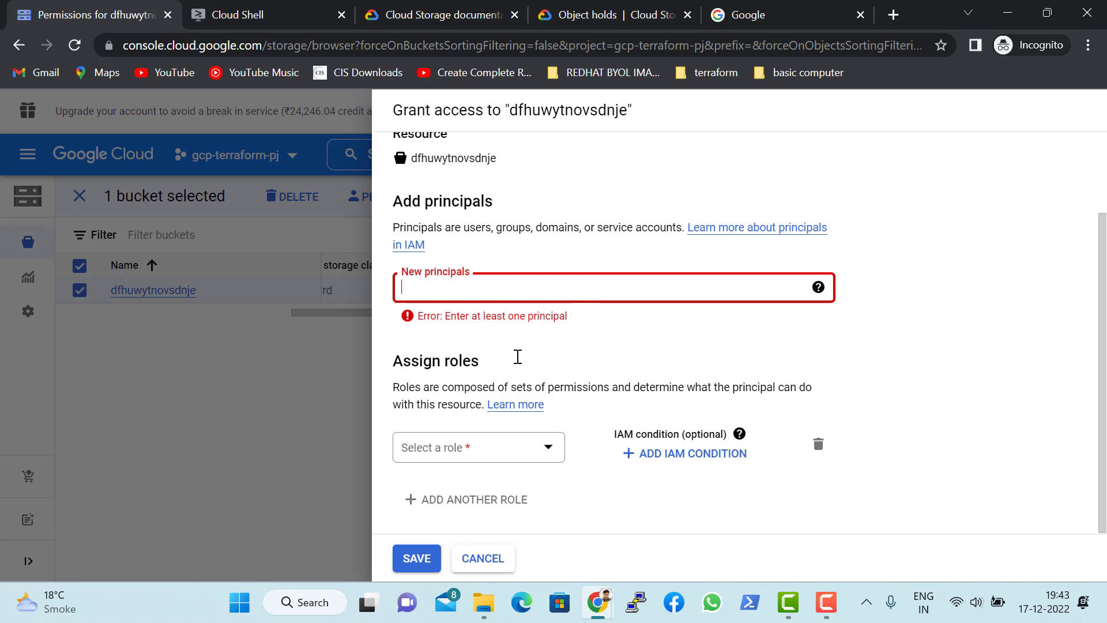
text(ll)
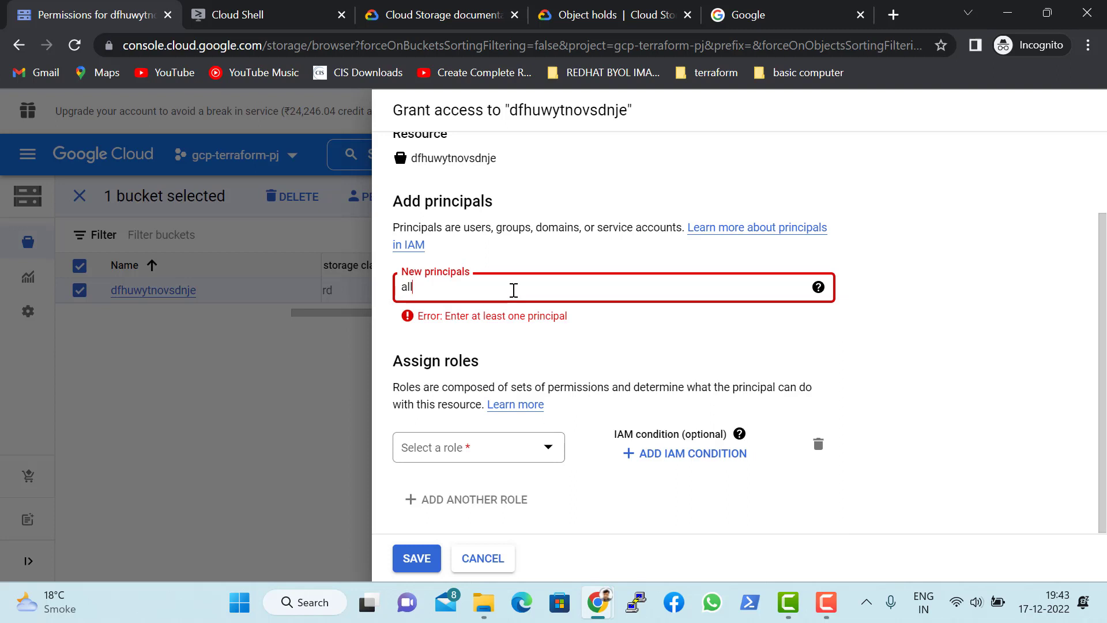
key(Return)
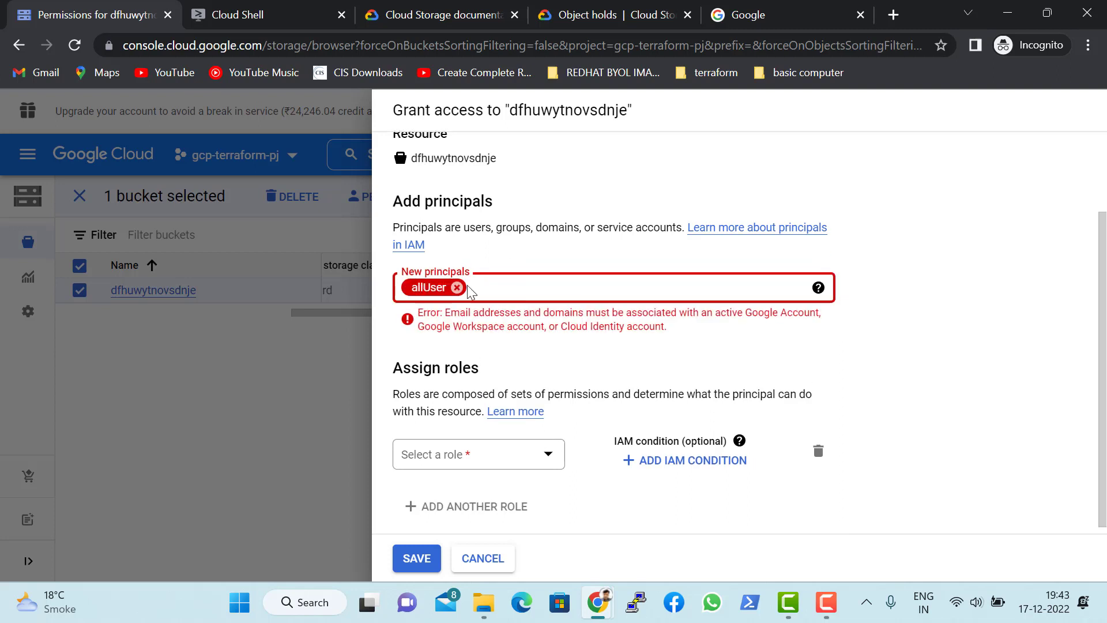
Replace the rejected principal entry with allUsers and check the validation message.
click(457, 287)
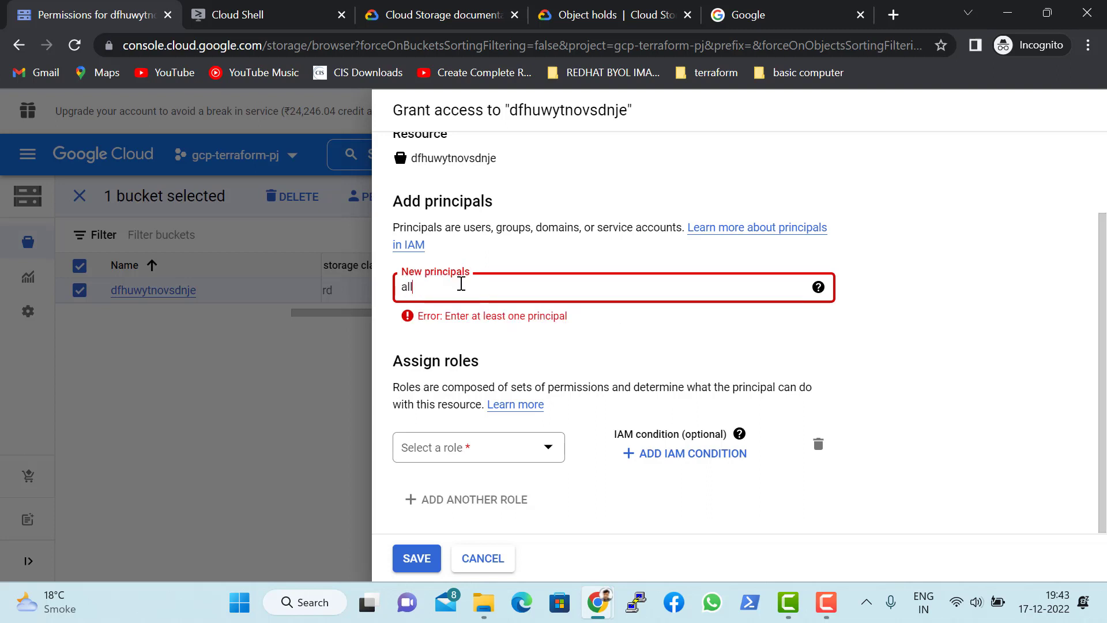
key(Return)
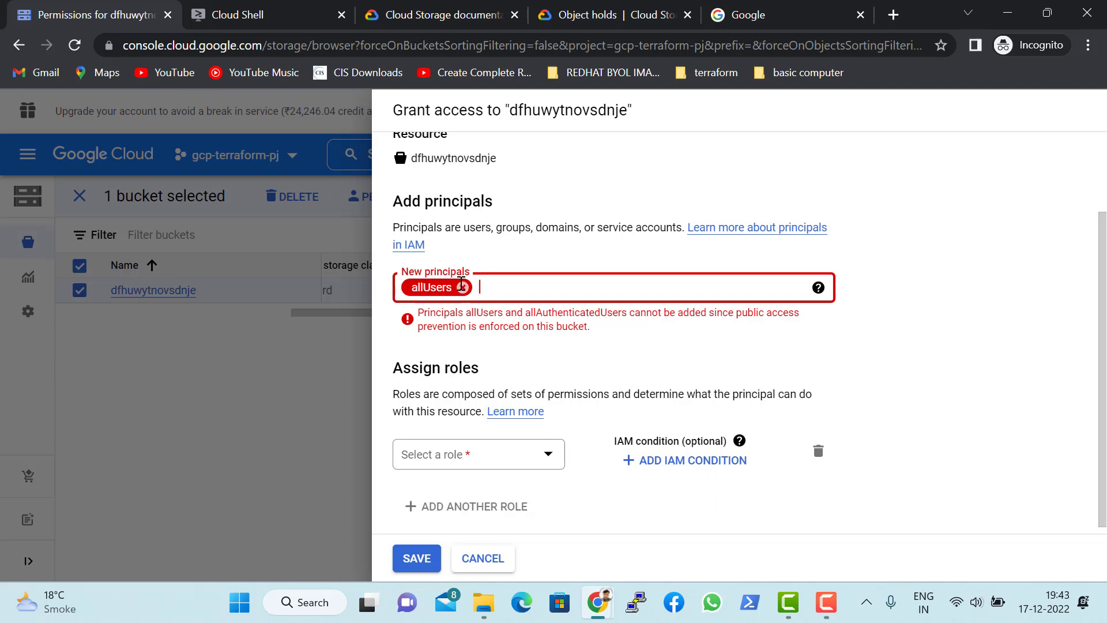
click(574, 366)
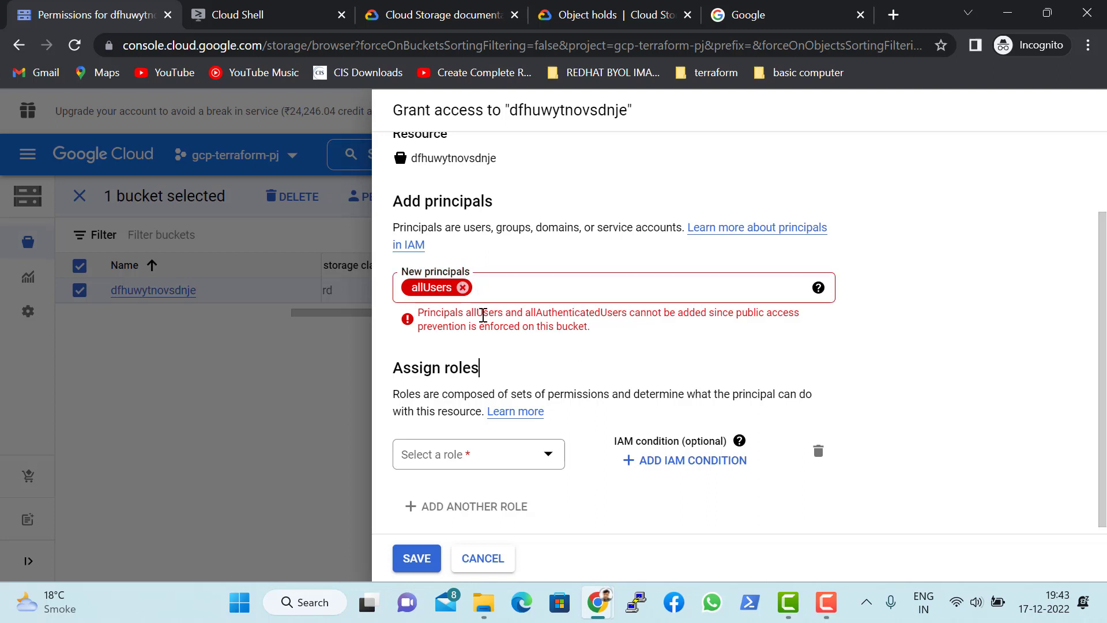
Read why the allUsers principal is rejected, clear the entry and cancel granting access to the bucket.
drag(707, 315, 768, 340)
scroll(476, 320, up, 1)
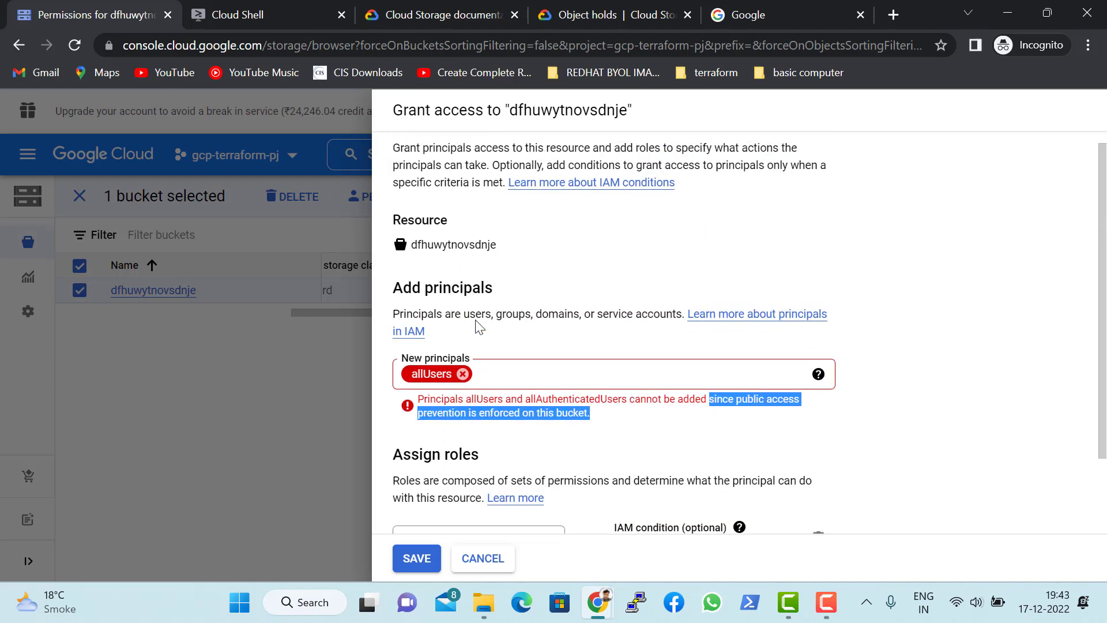
click(463, 374)
click(498, 560)
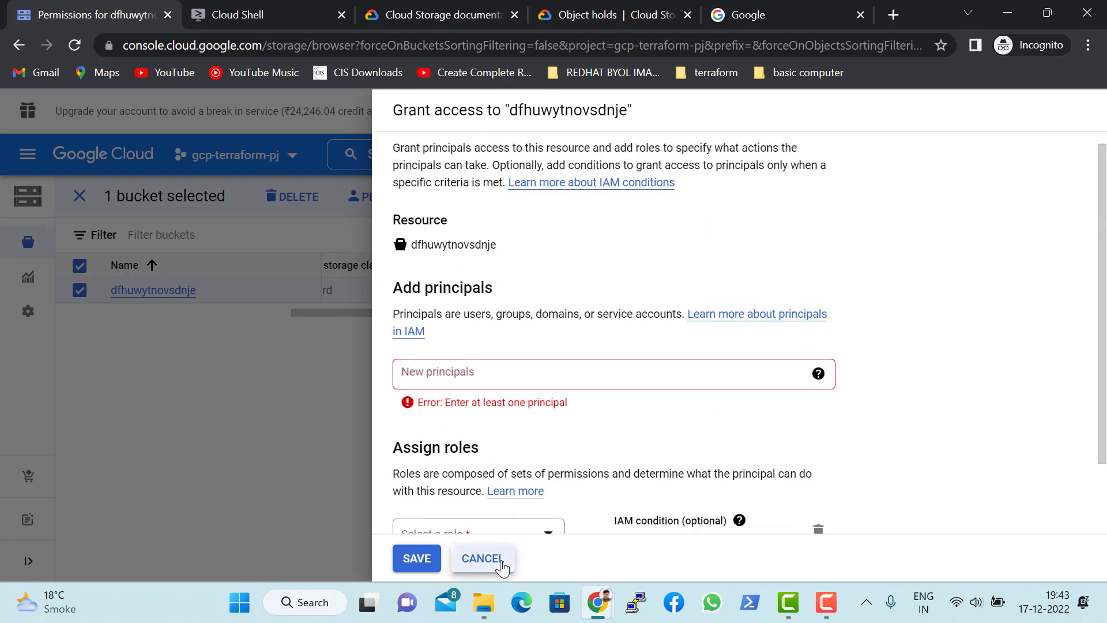
Remove public access prevention from the bucket dfhuwytnovsdnje and confirm the change.
scroll(942, 381, up, 2)
scroll(943, 382, up, 1)
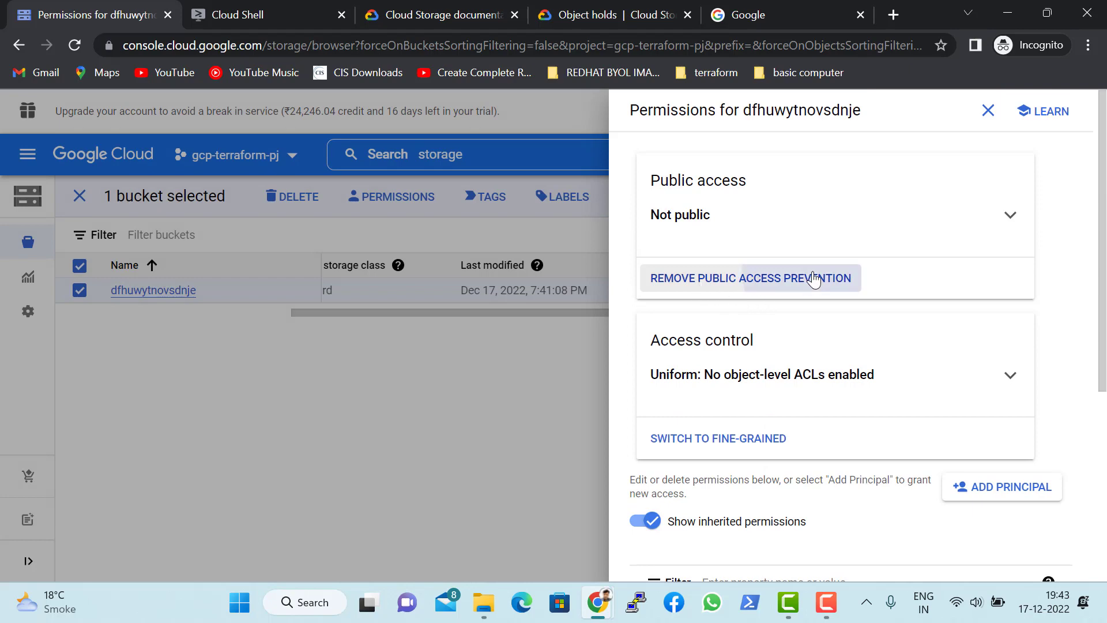
click(814, 279)
click(737, 452)
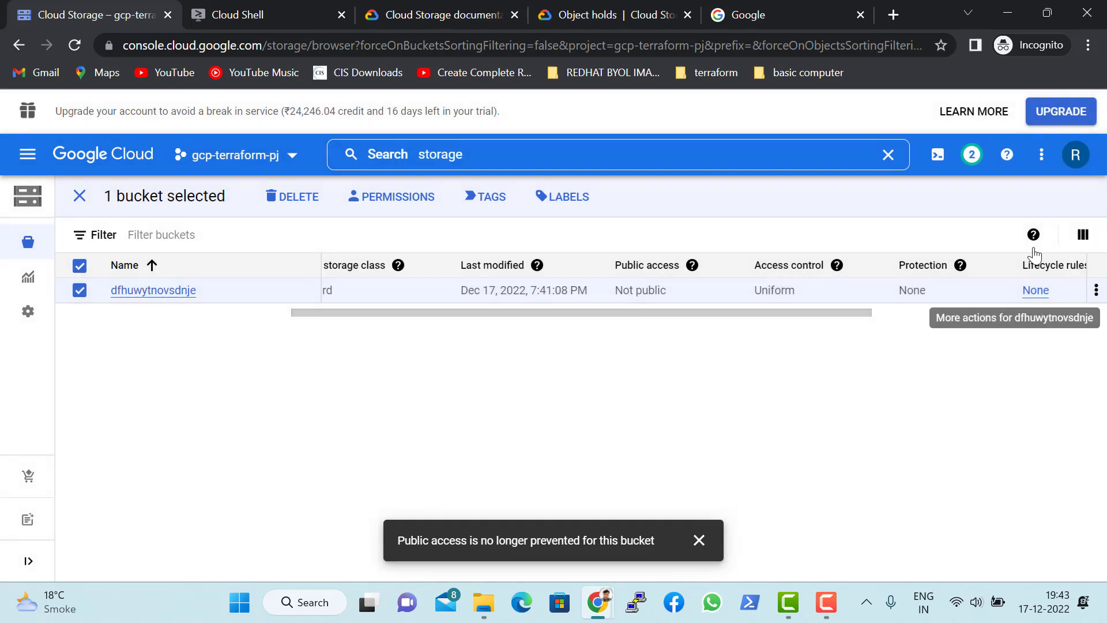
Try again to add allUsers as a new principal for the bucket, then cancel and close its permissions.
click(1096, 290)
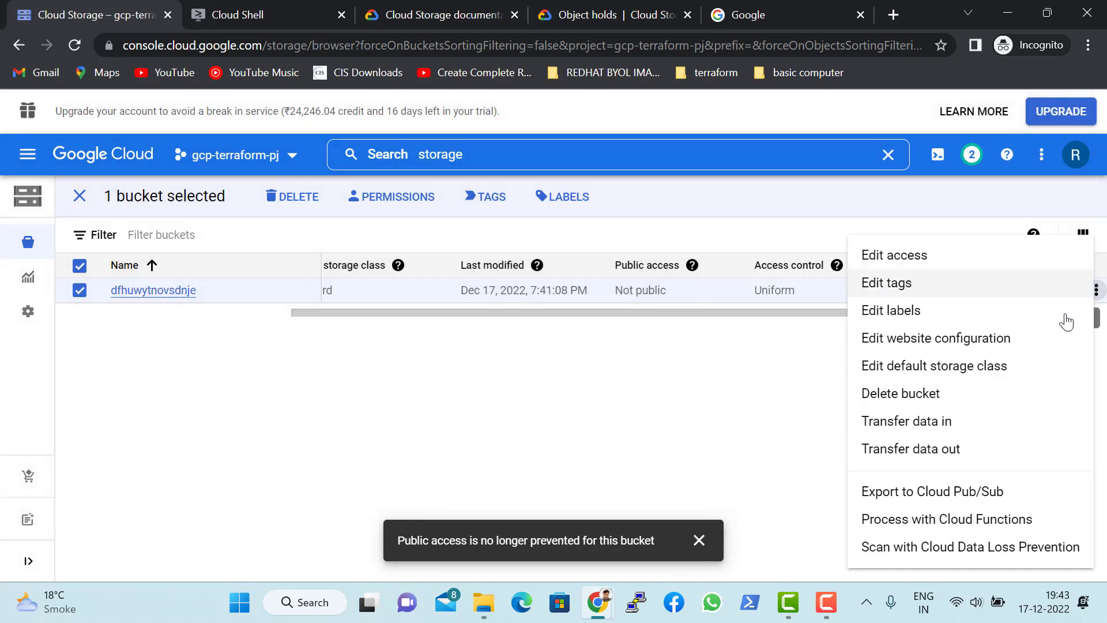
click(933, 256)
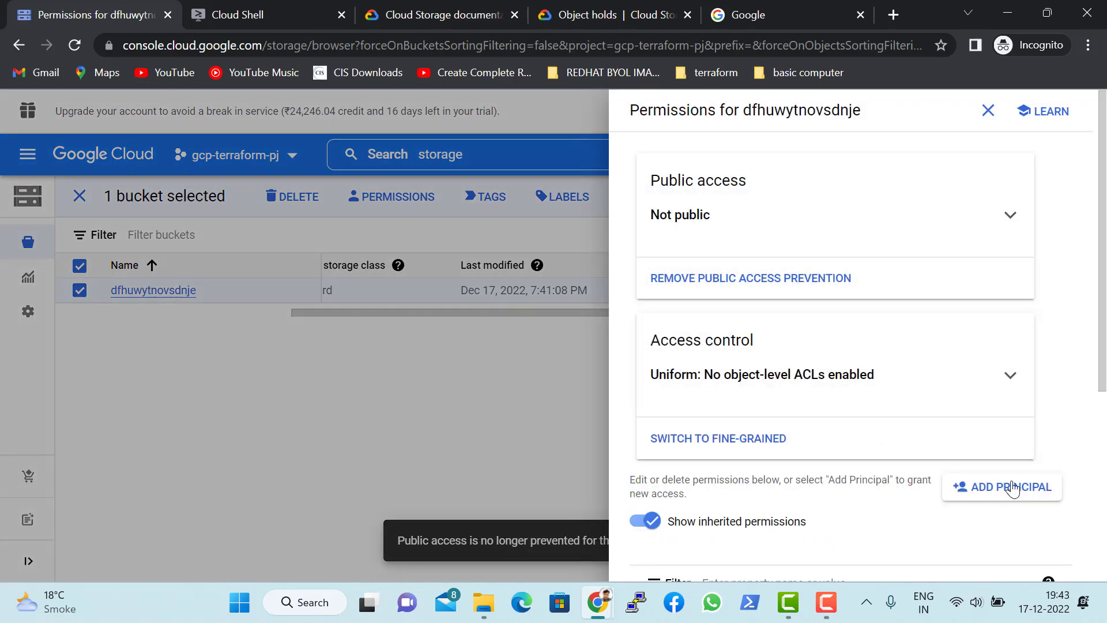
click(1013, 487)
click(479, 399)
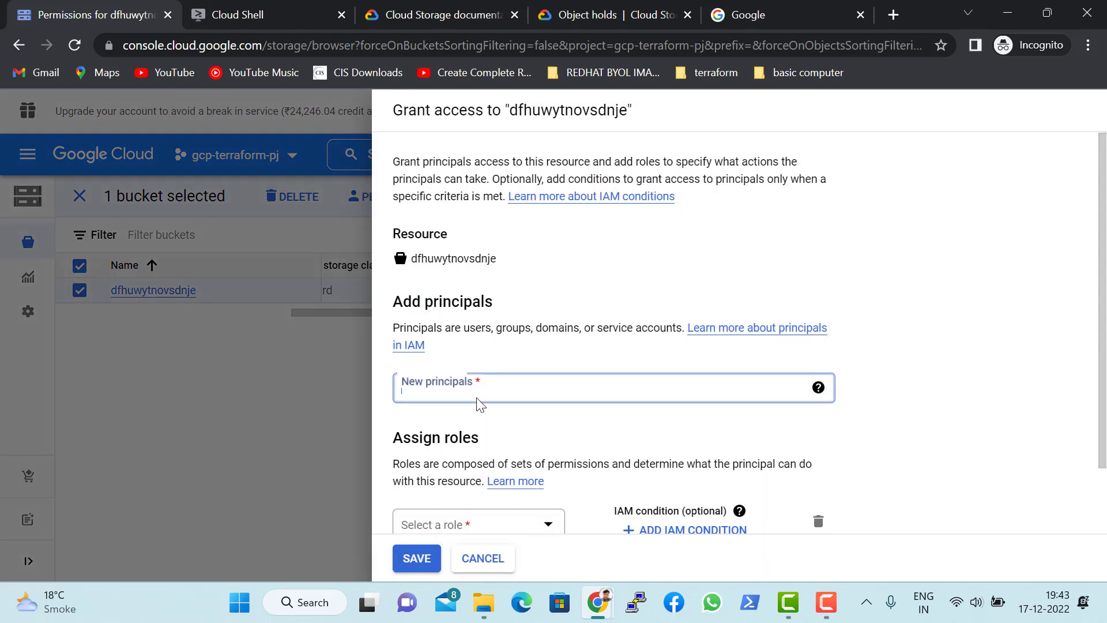
text(allUsers)
key(Return)
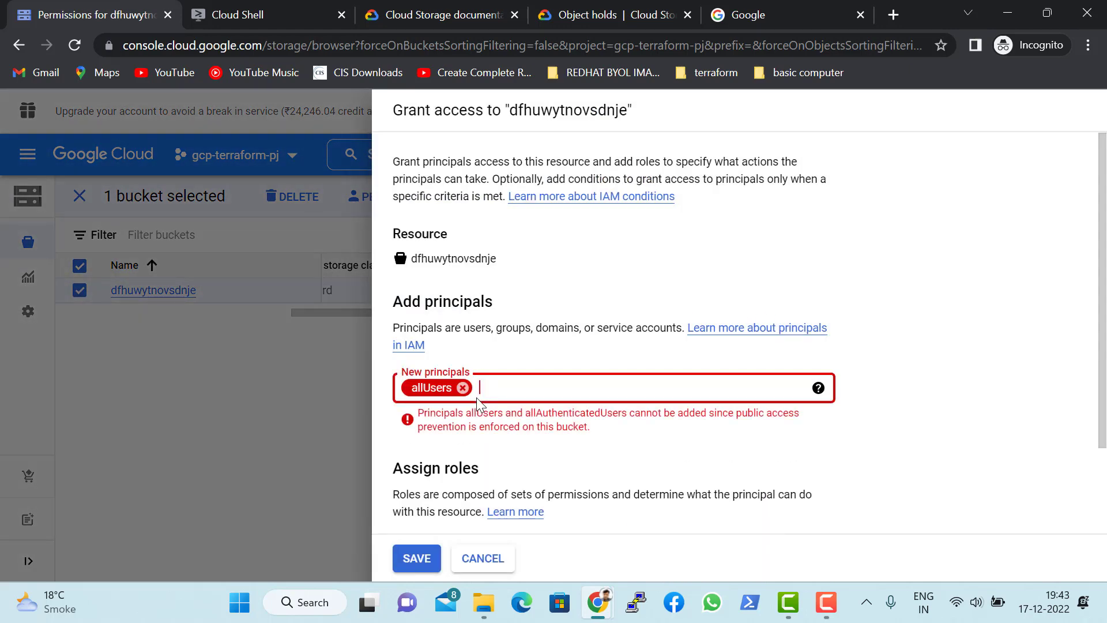
click(497, 562)
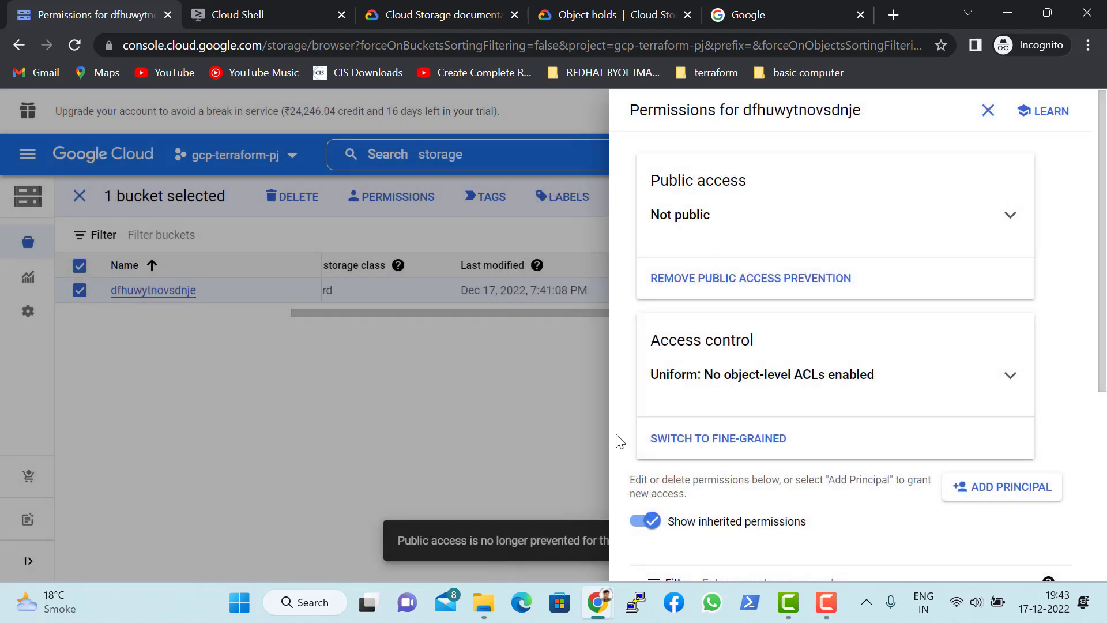
click(519, 481)
click(703, 539)
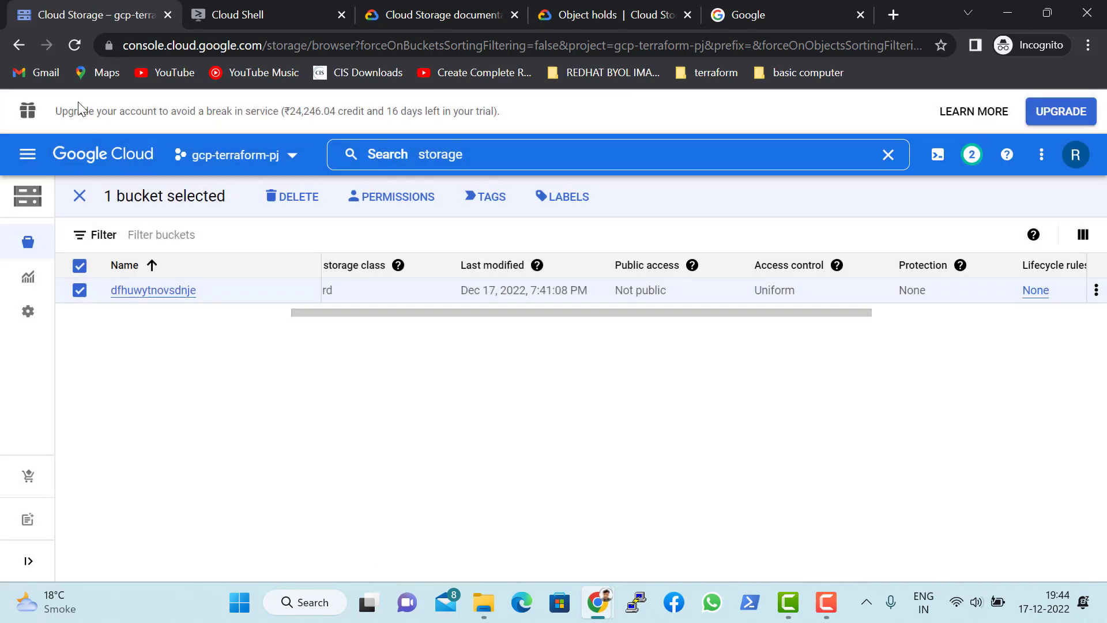
Reload the bucket list, edit the access of dfhuwytnovsdnje and add allUsers as a new principal.
click(75, 45)
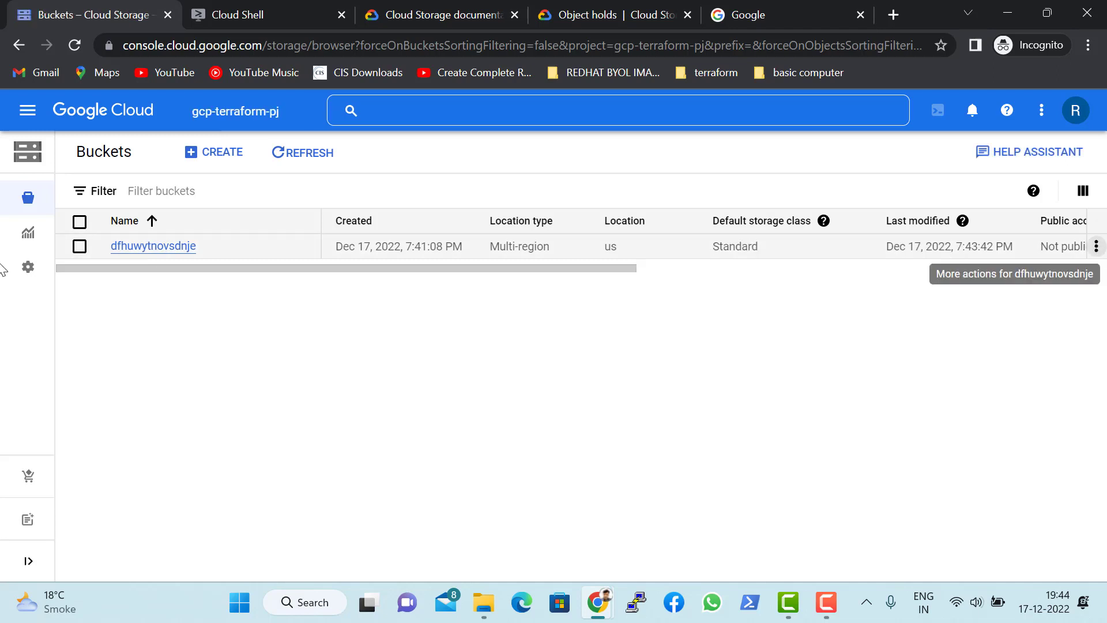
click(80, 247)
click(1095, 290)
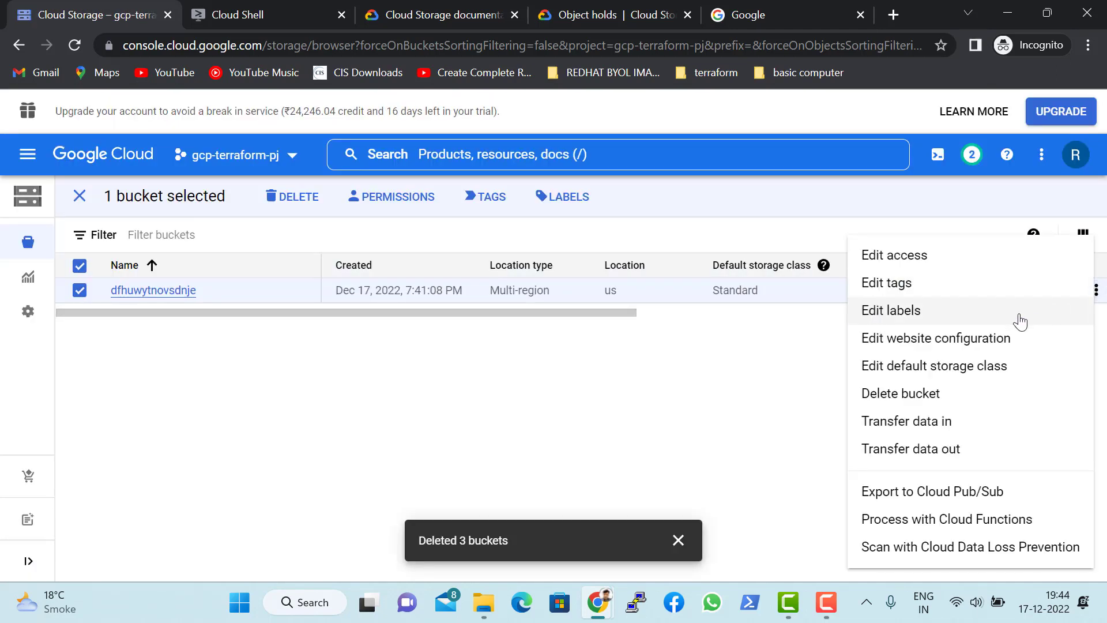
click(894, 255)
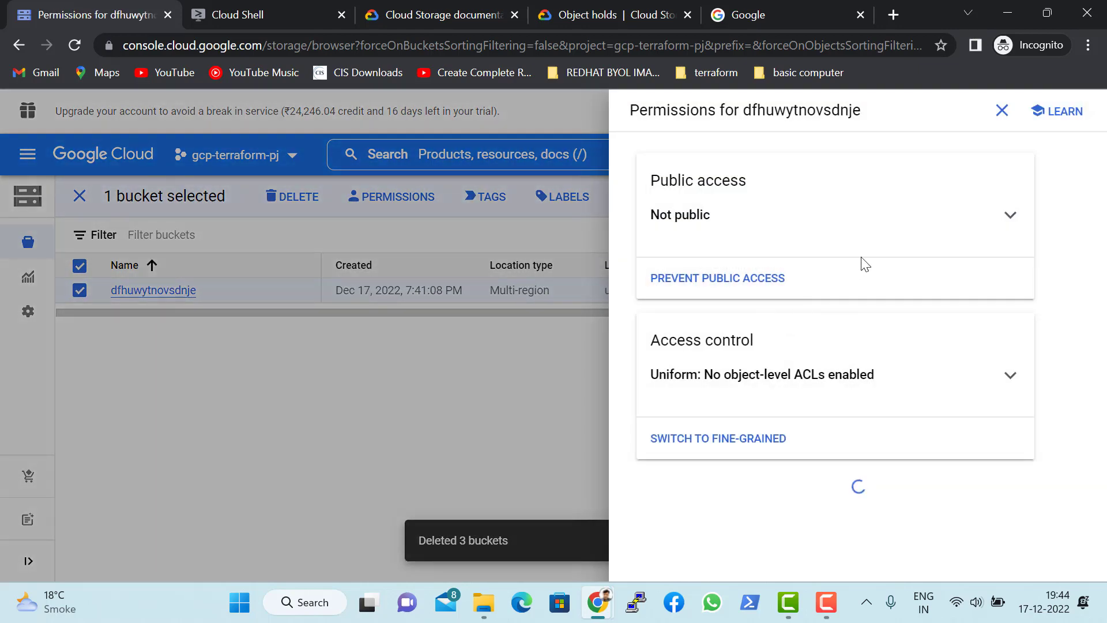
scroll(958, 484, down, 2)
click(992, 407)
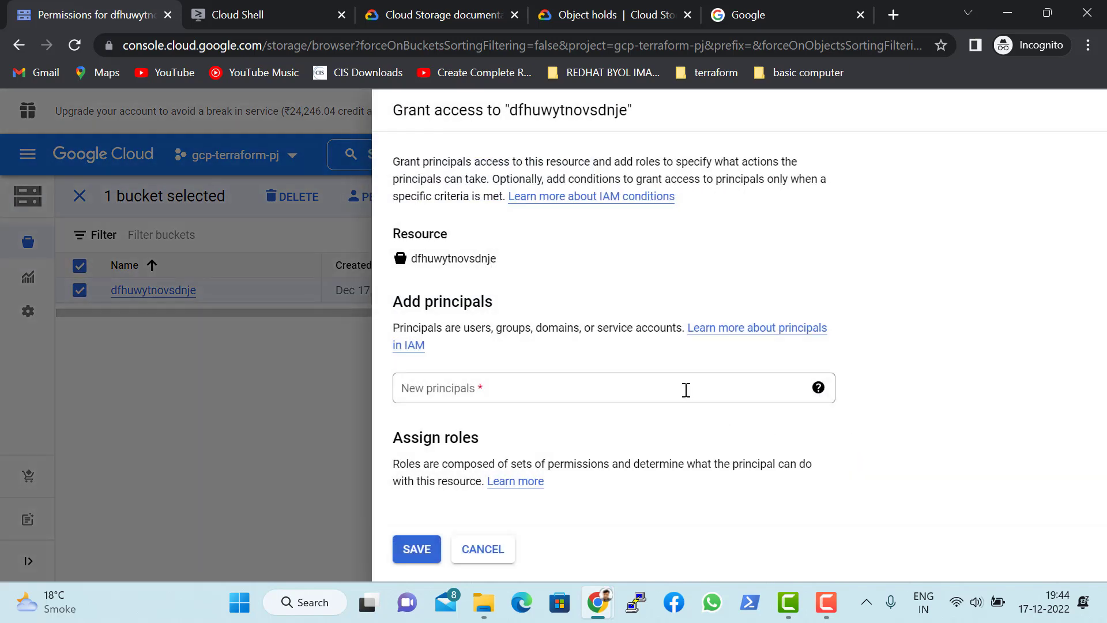
text(all)
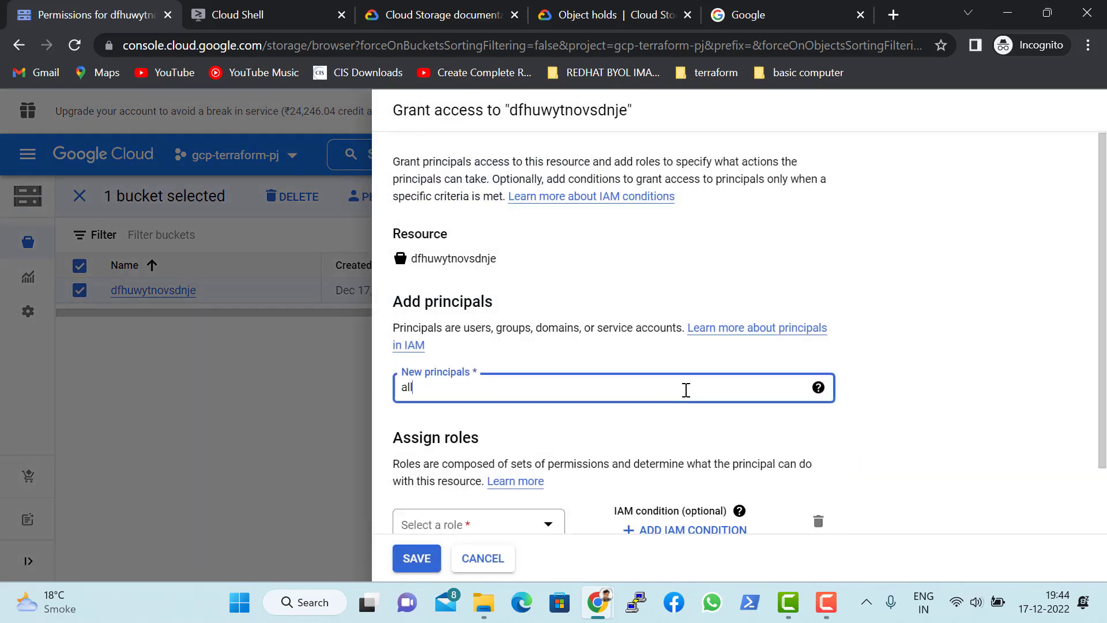
text(Us)
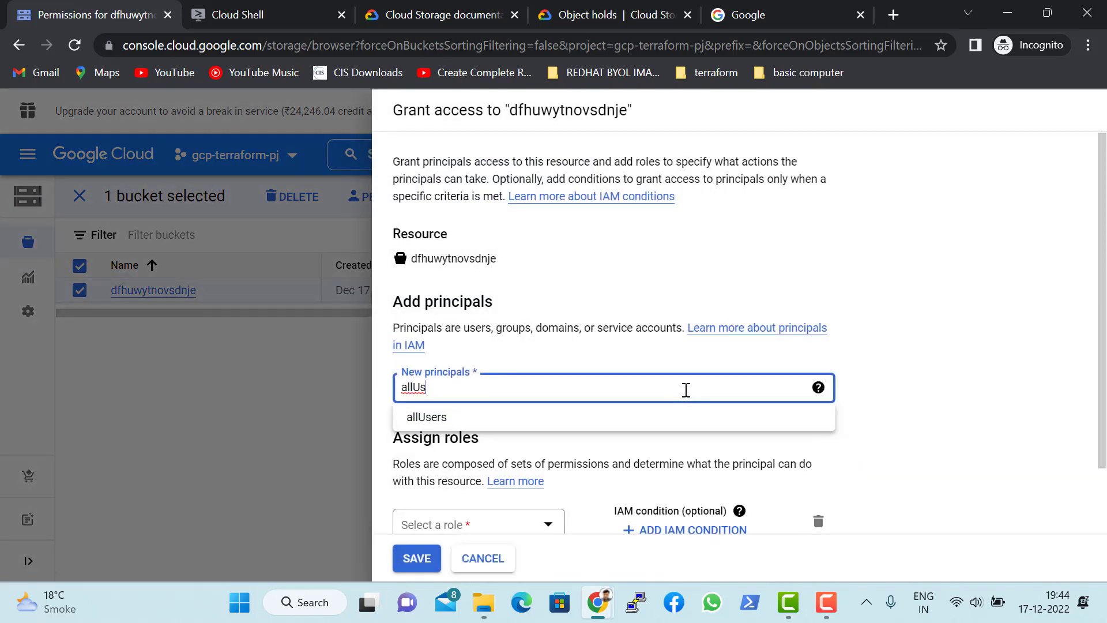
key(Return)
click(872, 346)
Assign the Storage Object Viewer role to allUsers and save the grant, allowing public access to the bucket.
scroll(954, 370, down, 2)
click(531, 455)
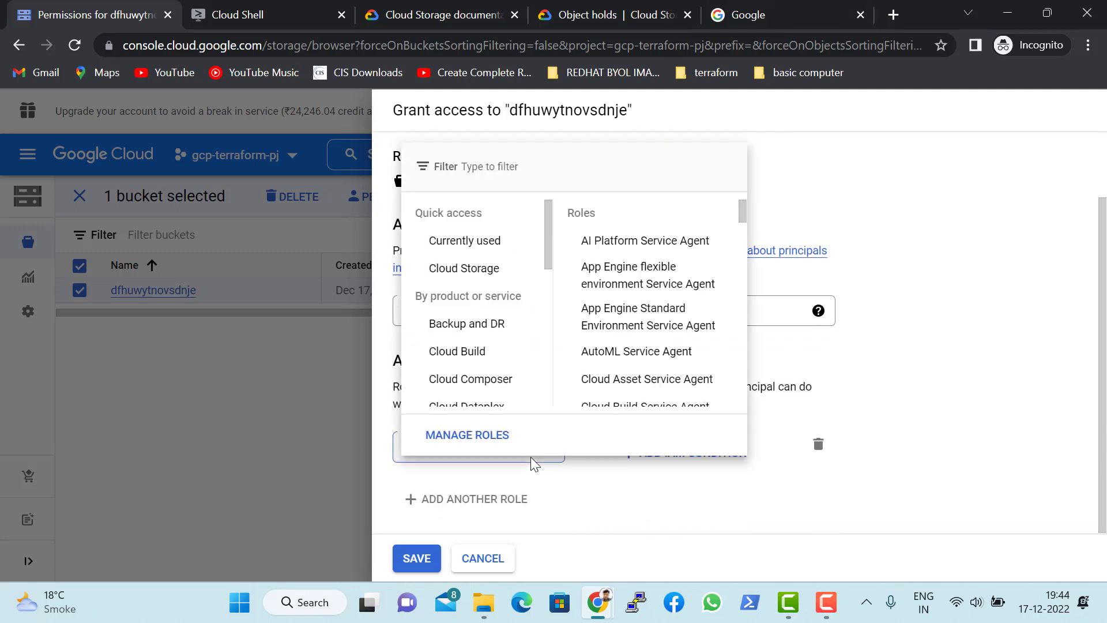
click(597, 166)
text(storage view)
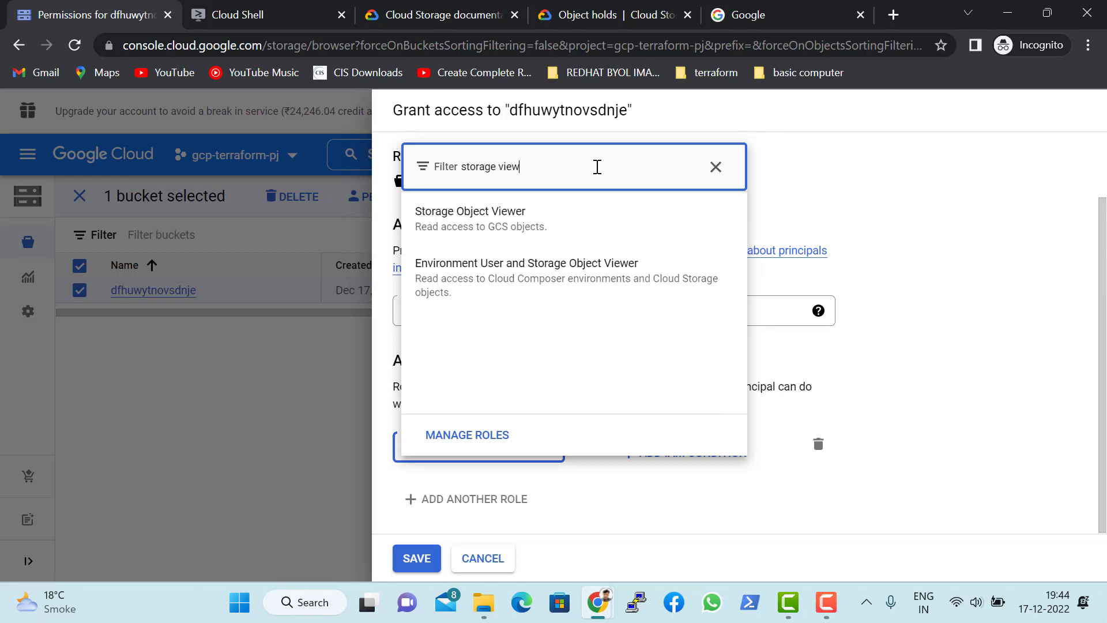
click(492, 231)
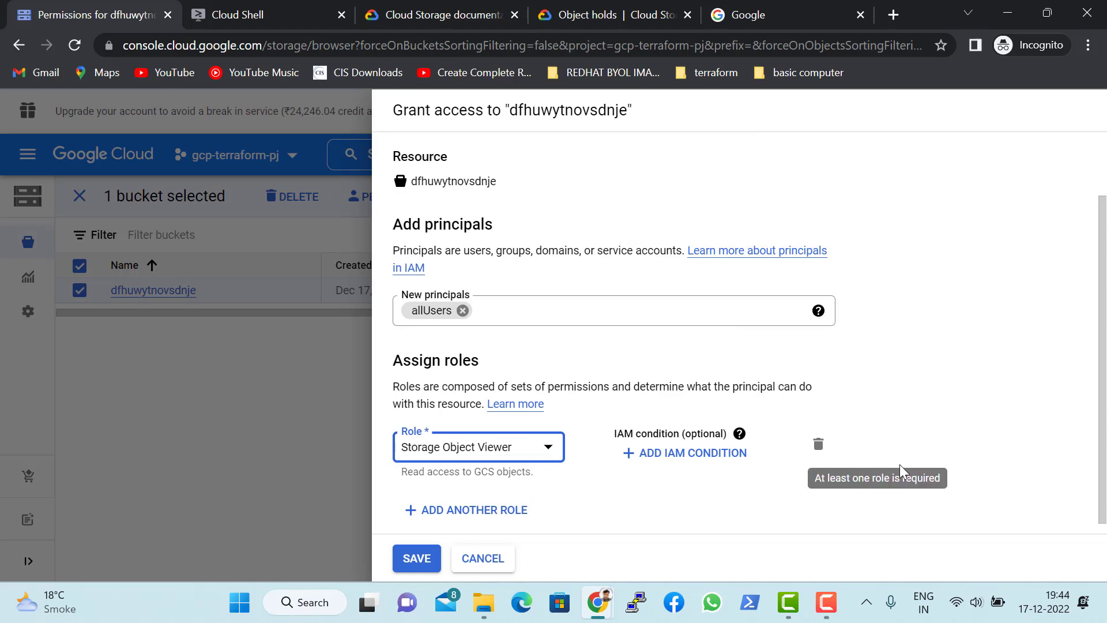
scroll(865, 433, down, 1)
click(401, 569)
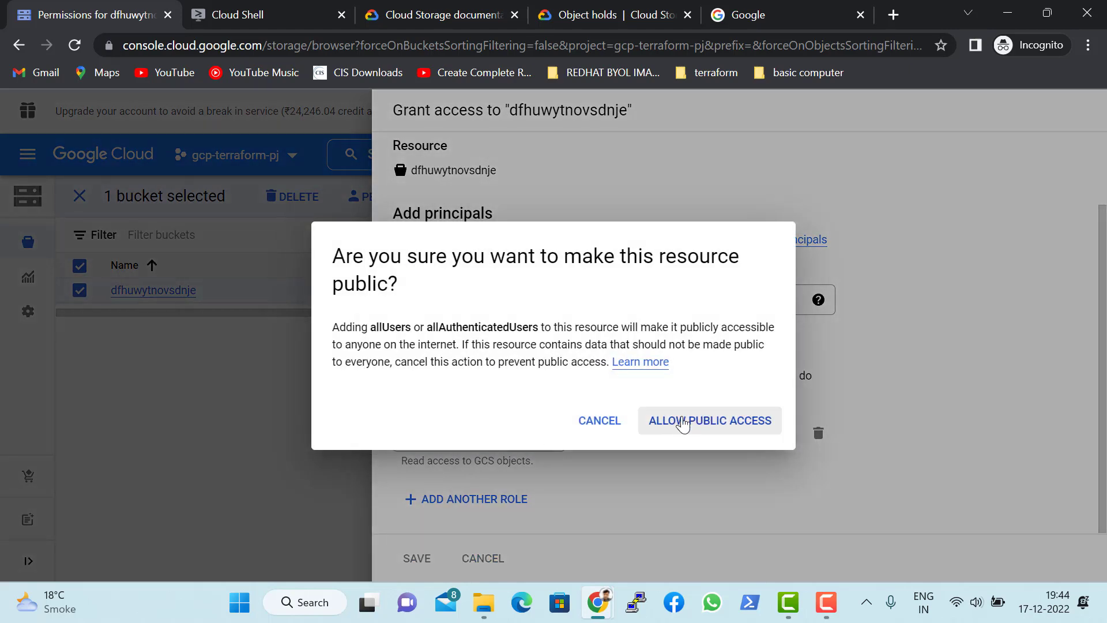
click(683, 421)
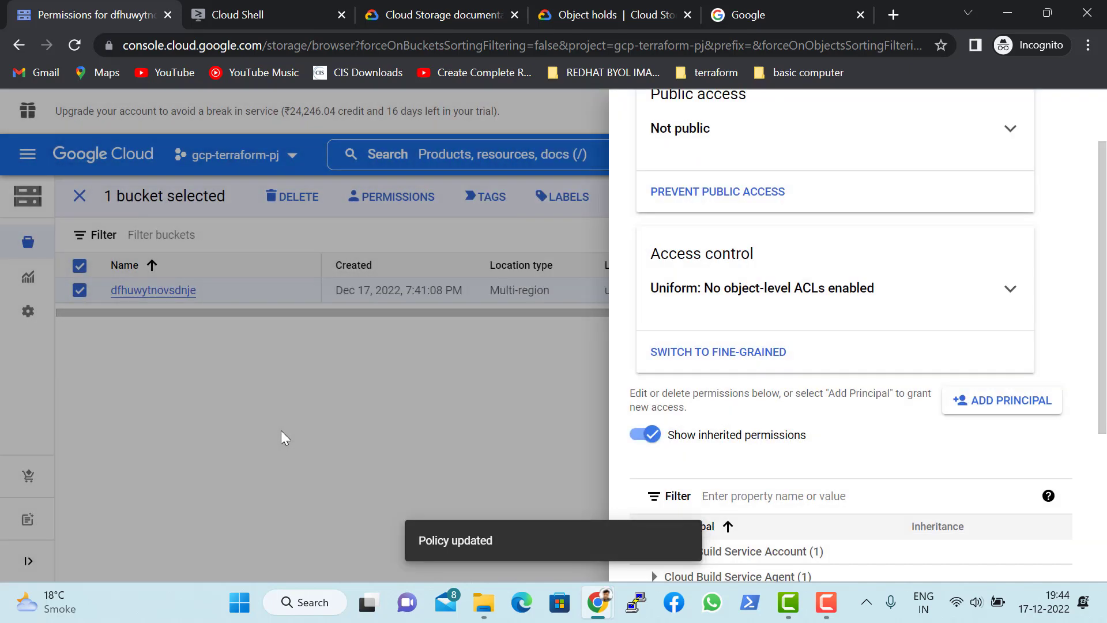
Close the permissions, refresh the bucket list and check the bucket's public access status.
click(282, 430)
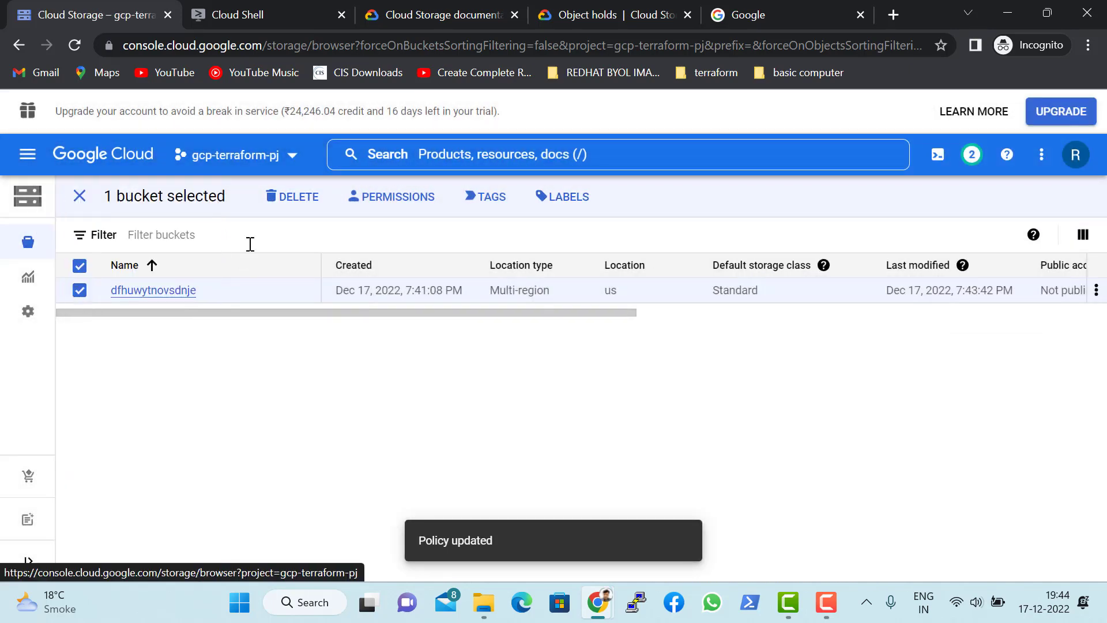
click(91, 206)
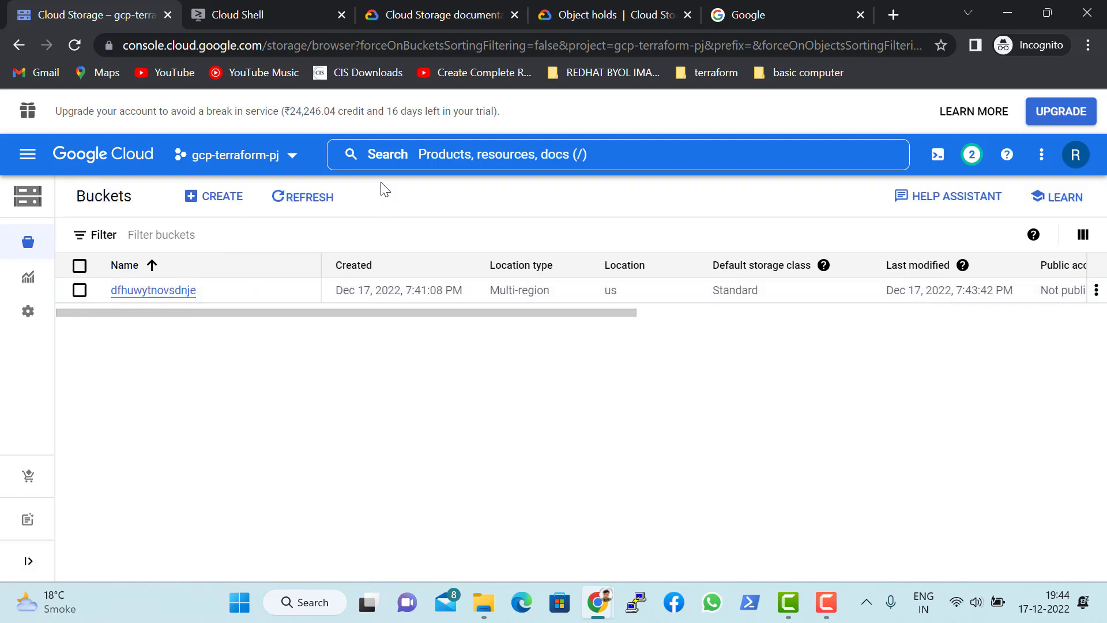
click(285, 205)
drag(359, 315, 611, 317)
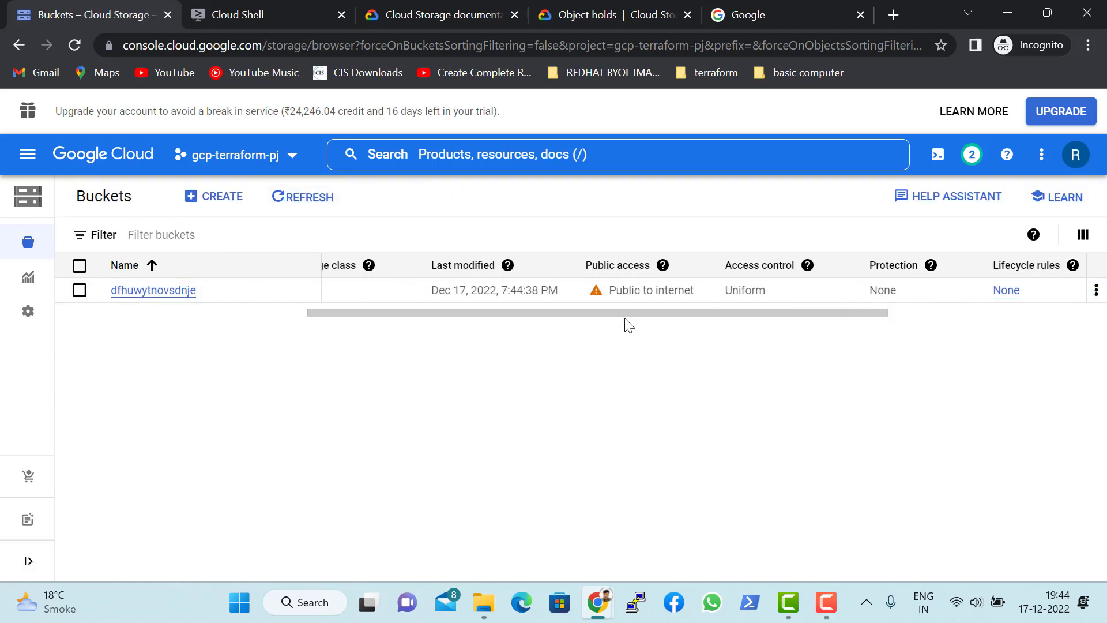
click(661, 269)
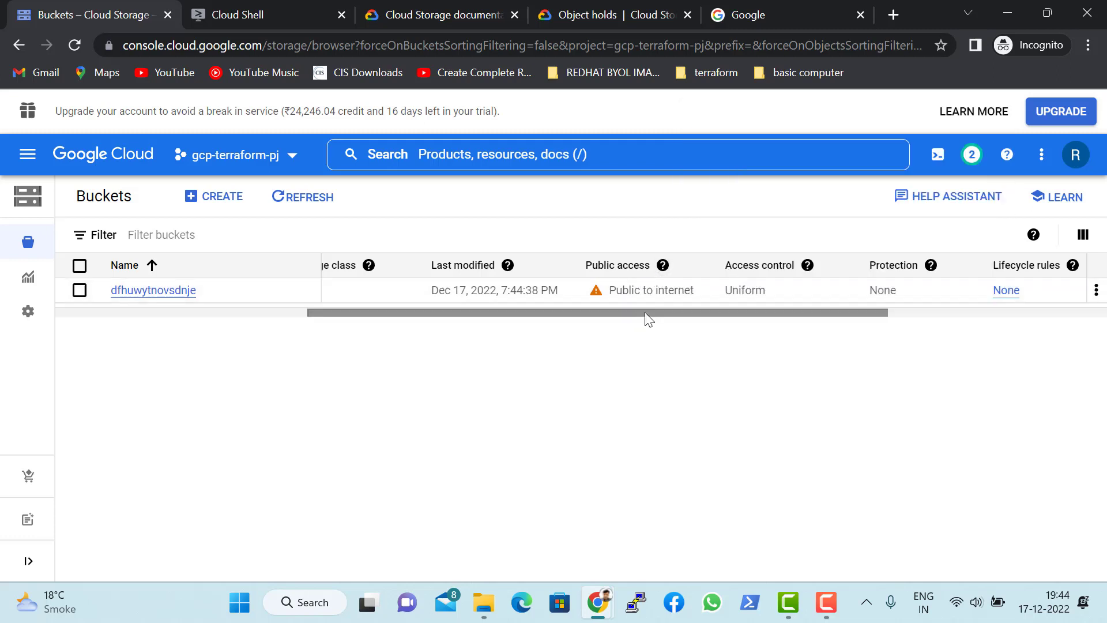
drag(645, 313, 321, 367)
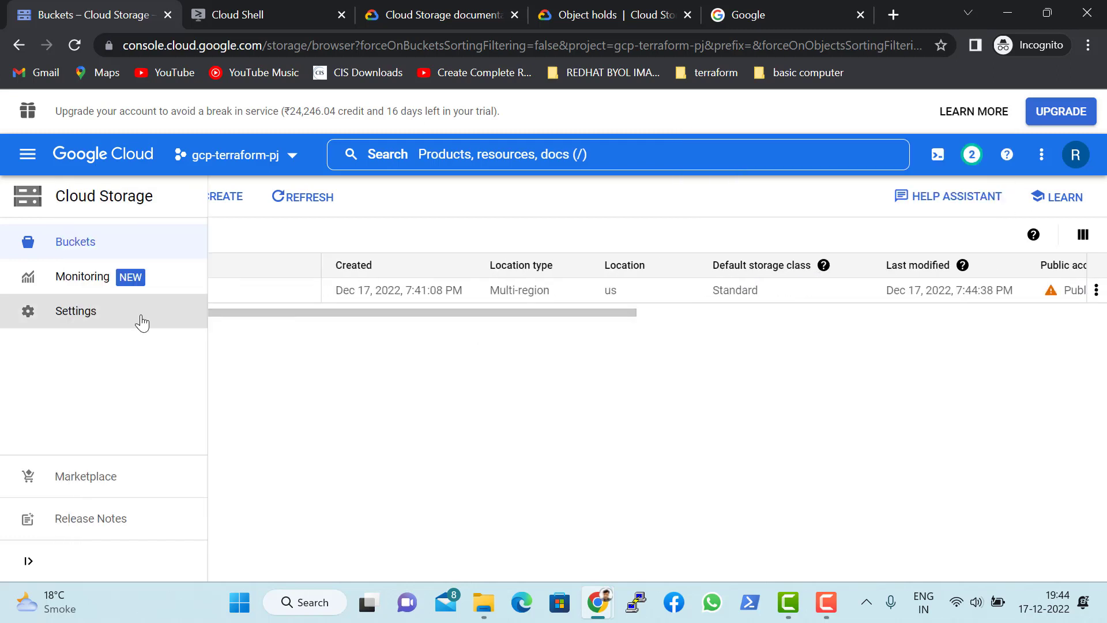
drag(611, 321, 825, 324)
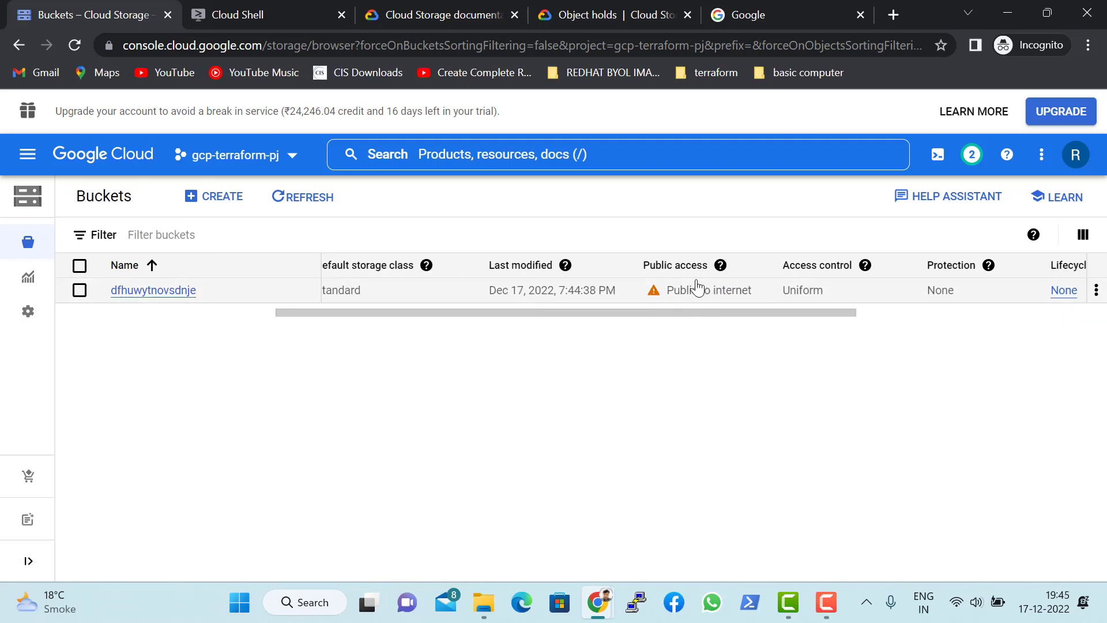
Edit access for the bucket again and filter its permissions by the allUsers principal.
click(1096, 290)
click(931, 256)
scroll(1006, 379, down, 3)
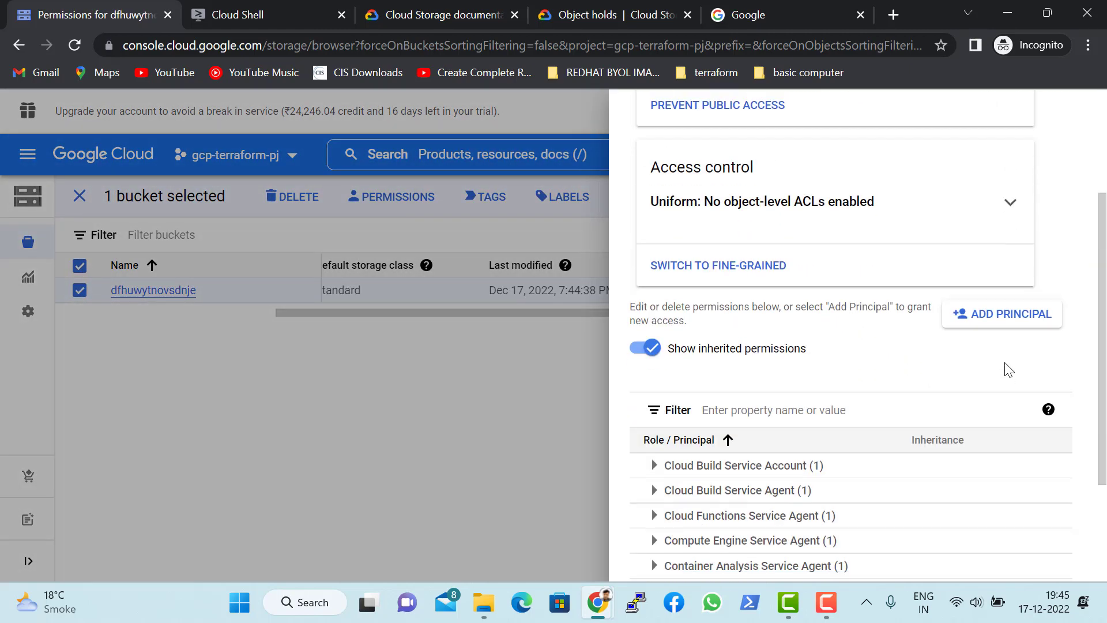
scroll(1007, 379, down, 3)
click(793, 257)
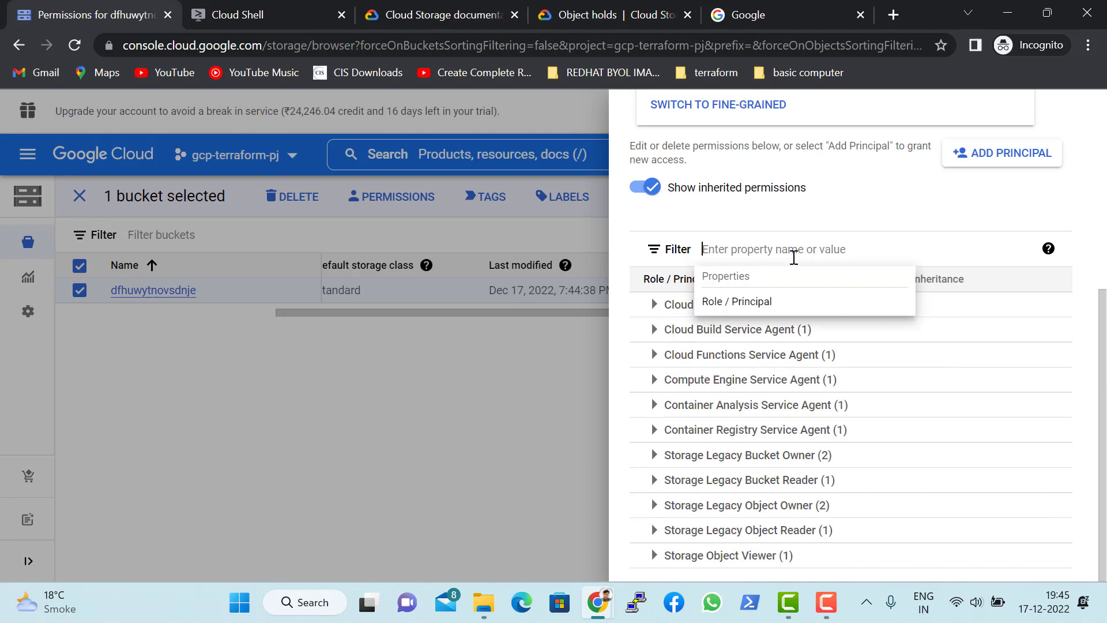
text(all)
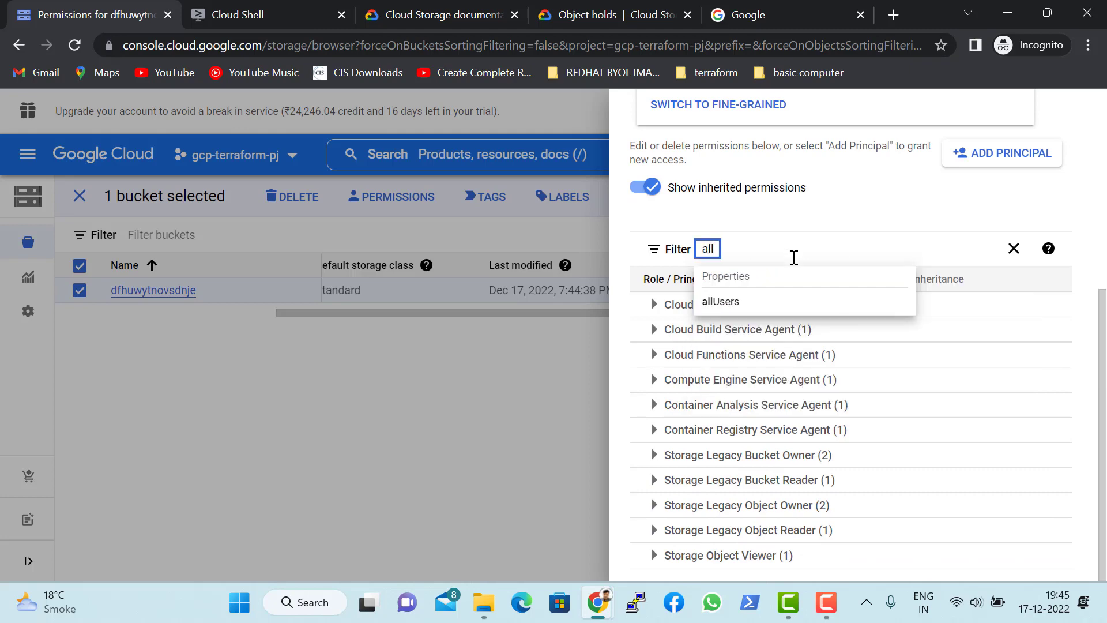
click(765, 306)
click(933, 439)
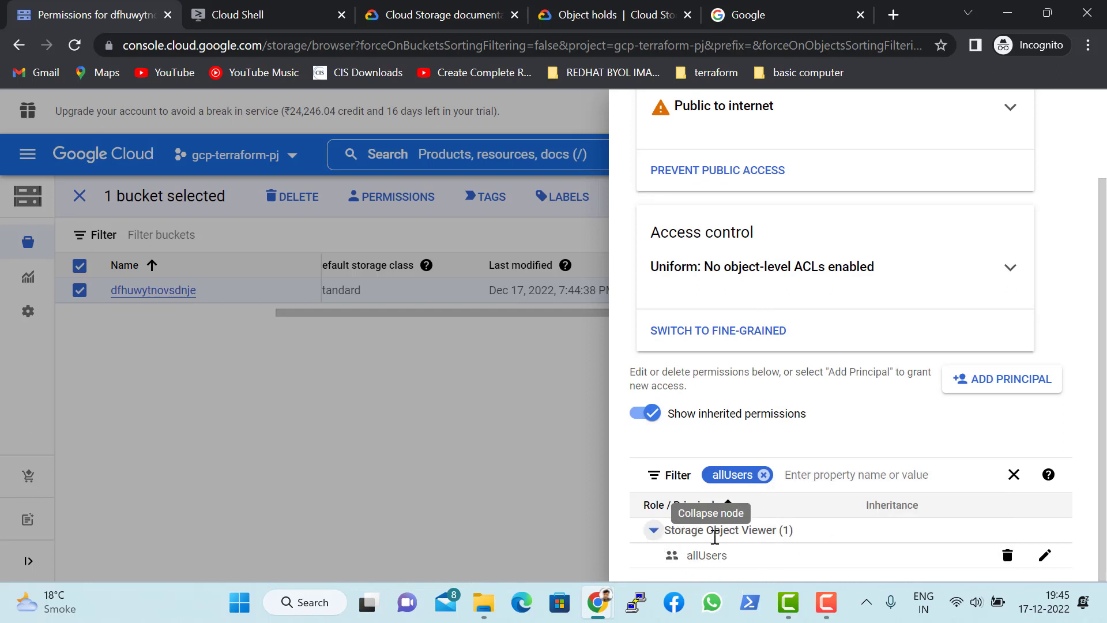
Remove allUsers from all roles on the bucket and enforce public access prevention again.
click(1008, 554)
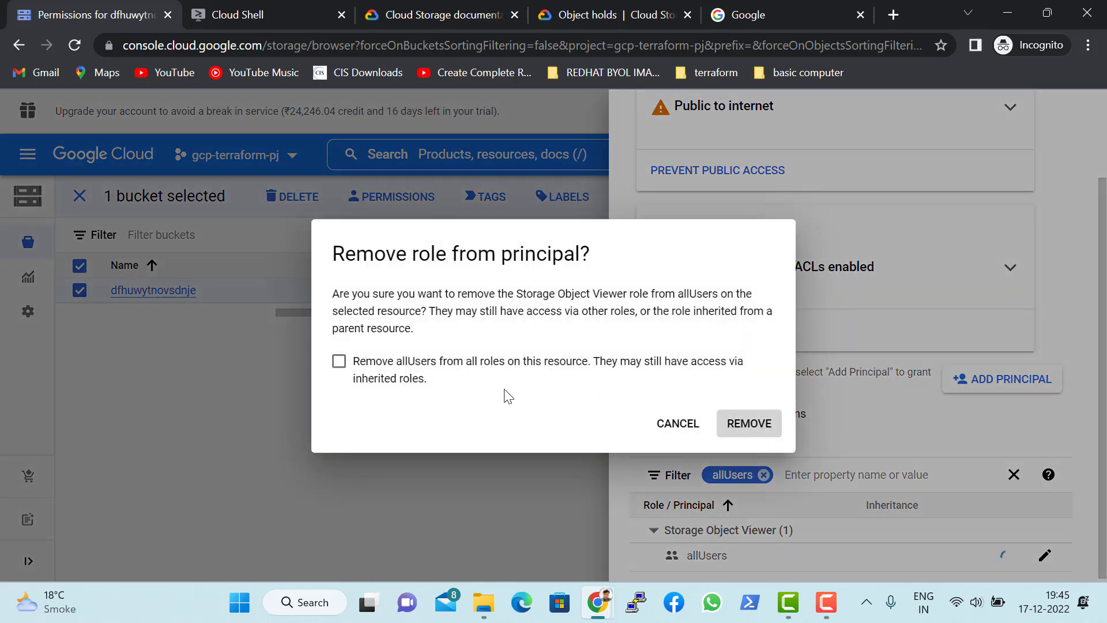
click(340, 362)
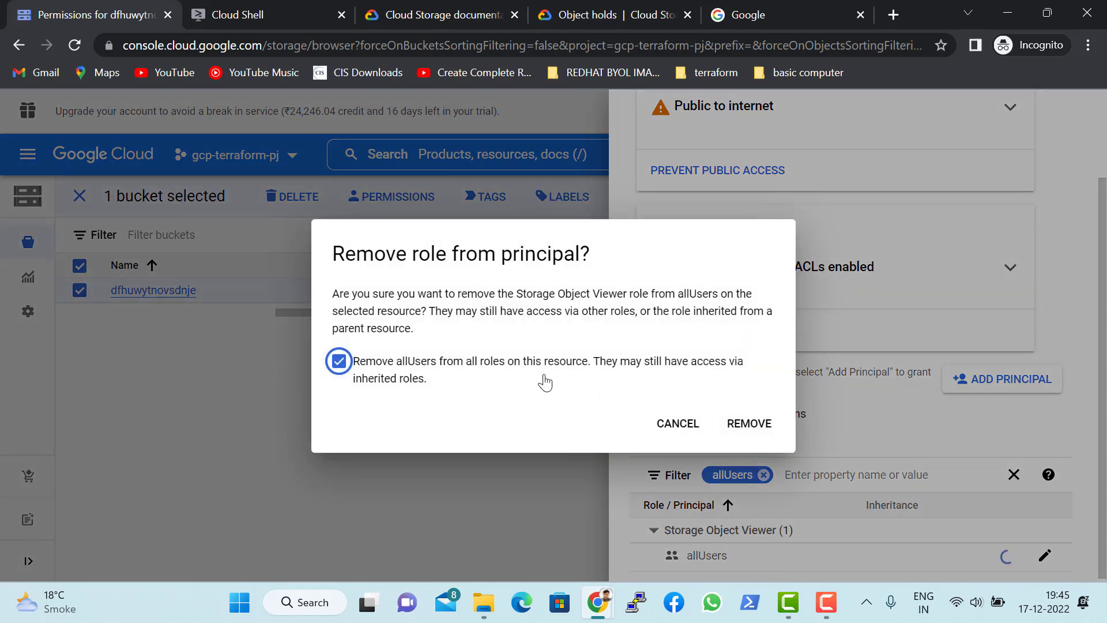
click(741, 431)
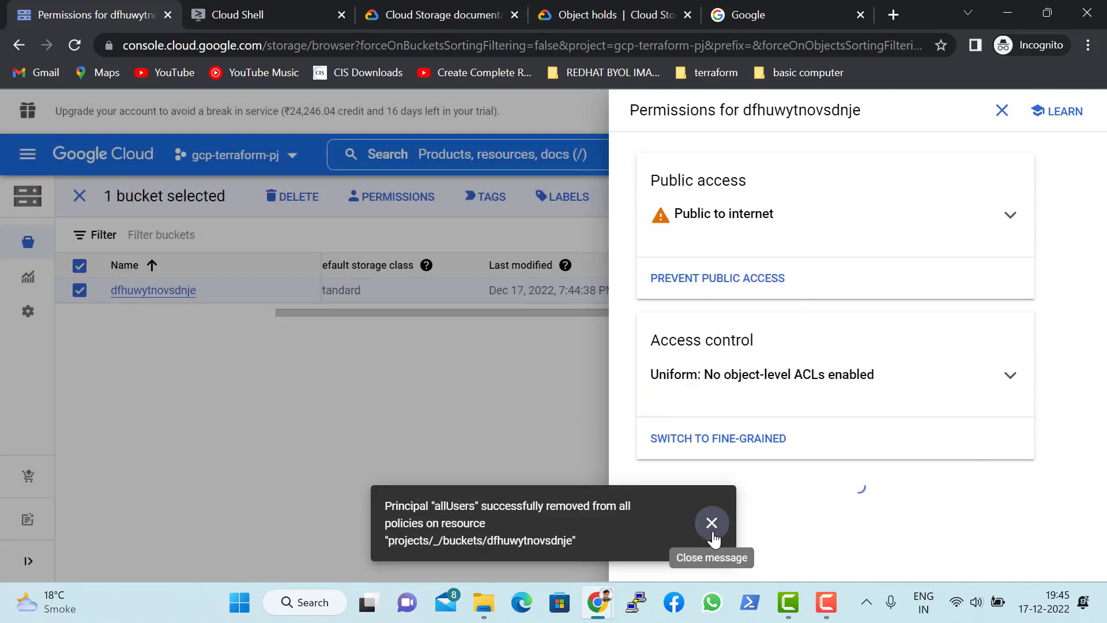
click(737, 279)
click(762, 479)
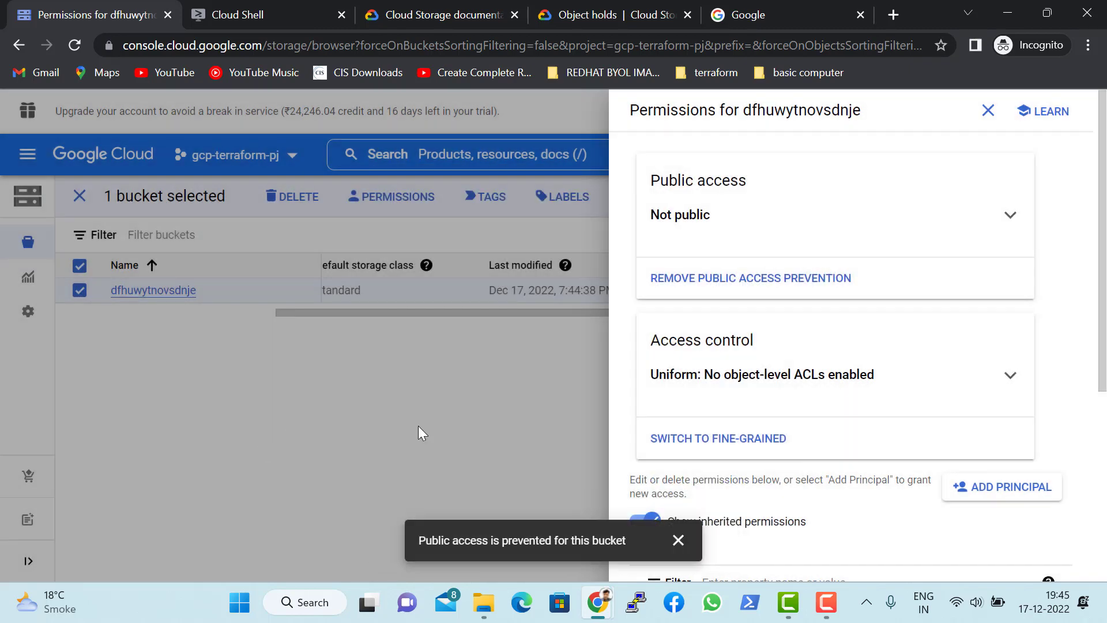
Close the bucket's permissions, clear its selection and open the details of bucket dfhuwytnovsdnje.
click(431, 410)
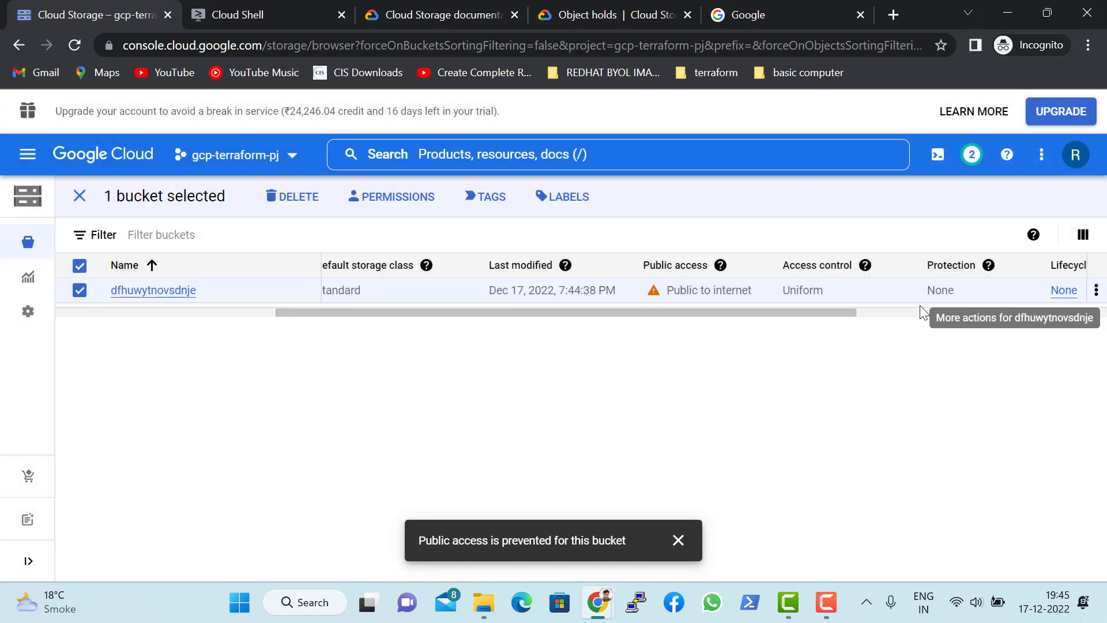
click(79, 196)
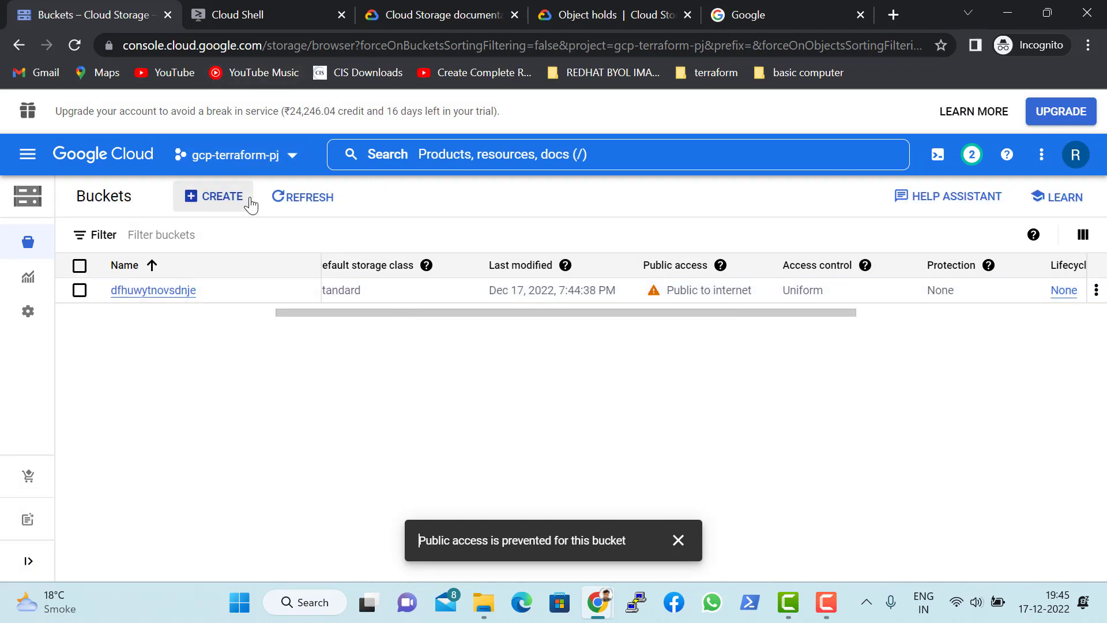
drag(693, 310, 610, 309)
drag(765, 309, 470, 340)
click(164, 289)
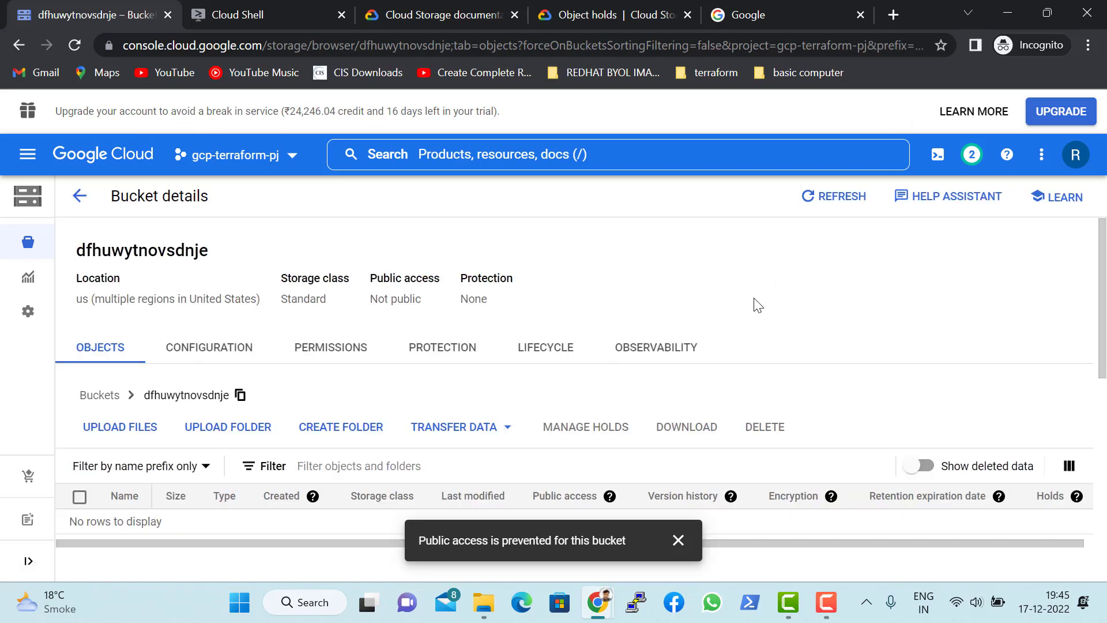
scroll(698, 254, down, 3)
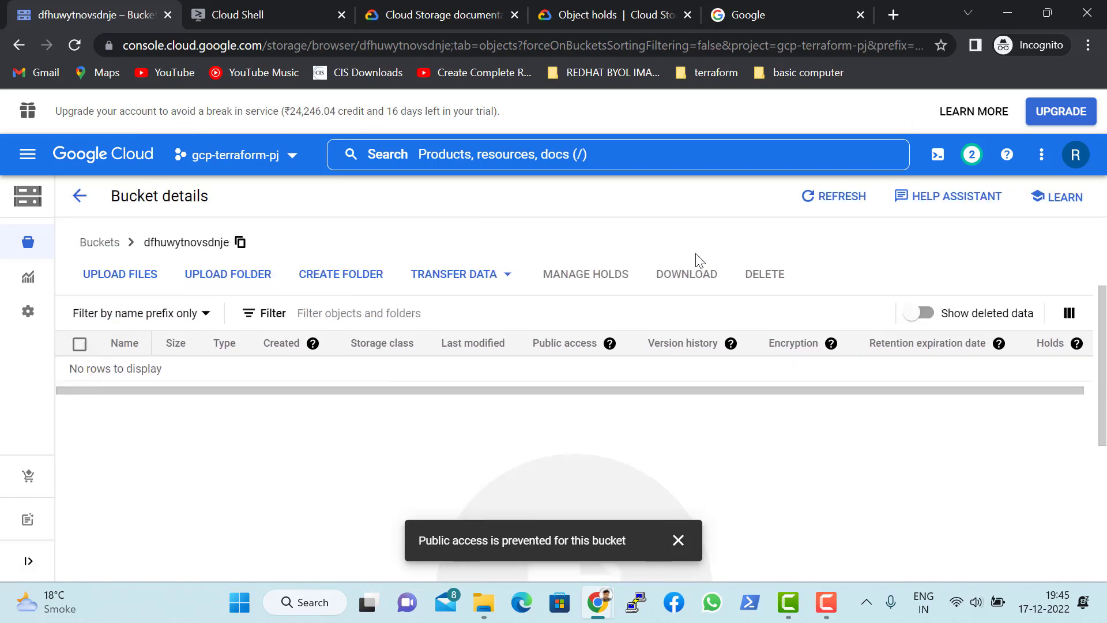
scroll(710, 358, up, 3)
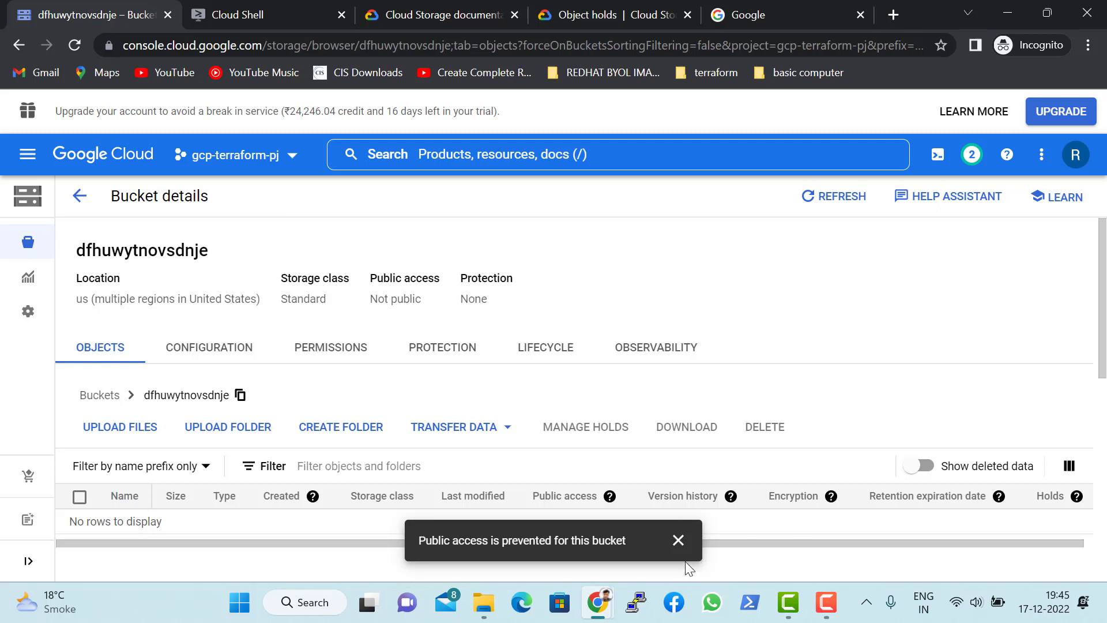
click(678, 541)
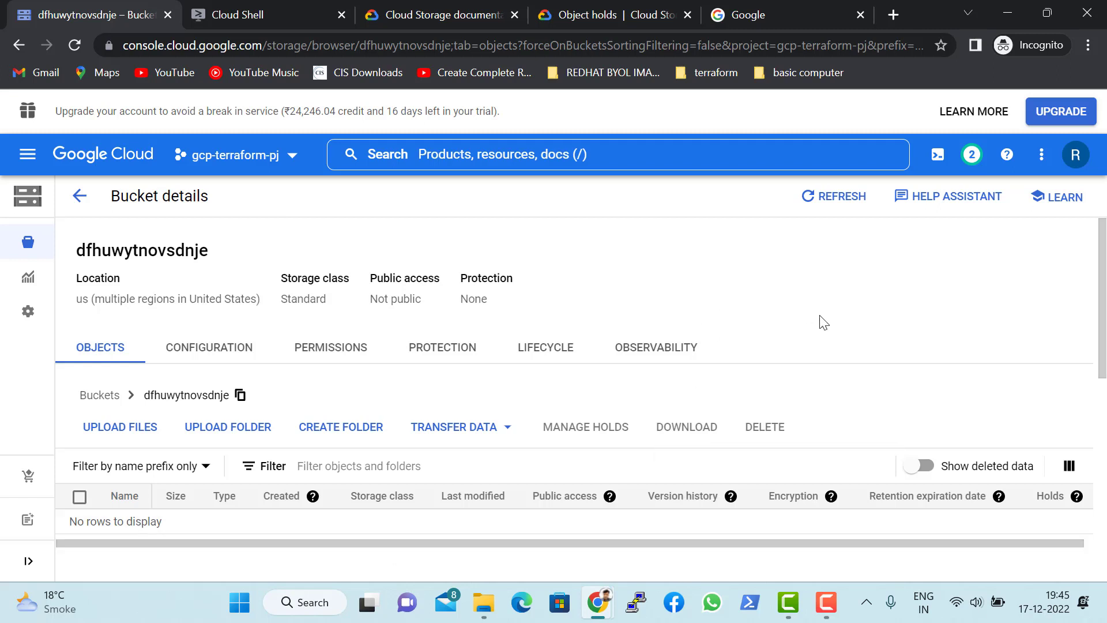
scroll(823, 323, down, 2)
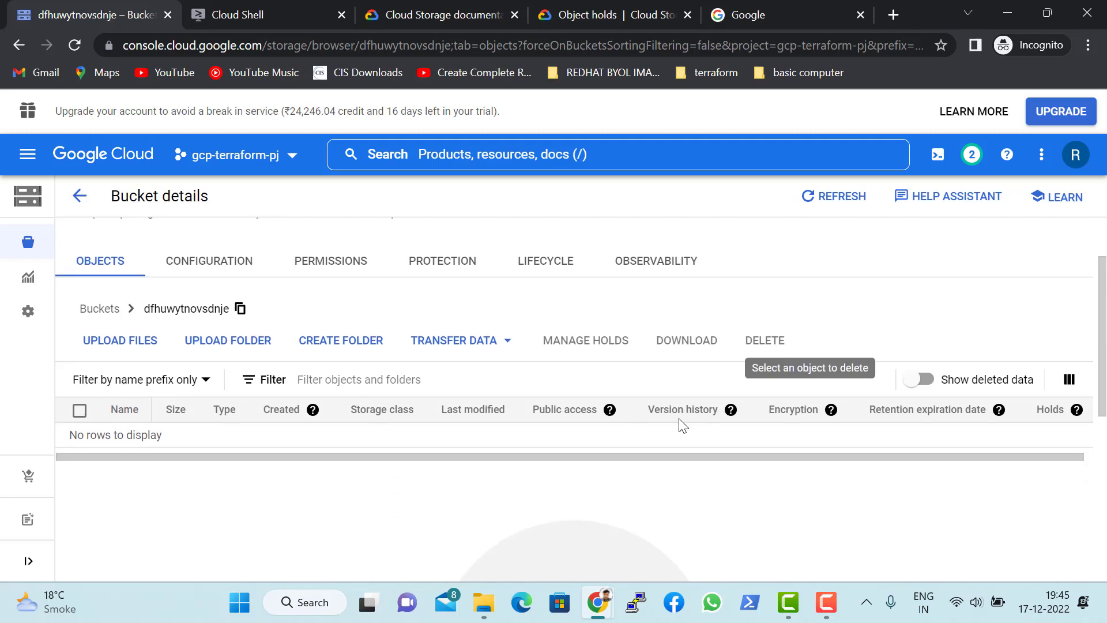
Show the bucket's permissions and review its public access status, access control settings and list of principals.
click(329, 259)
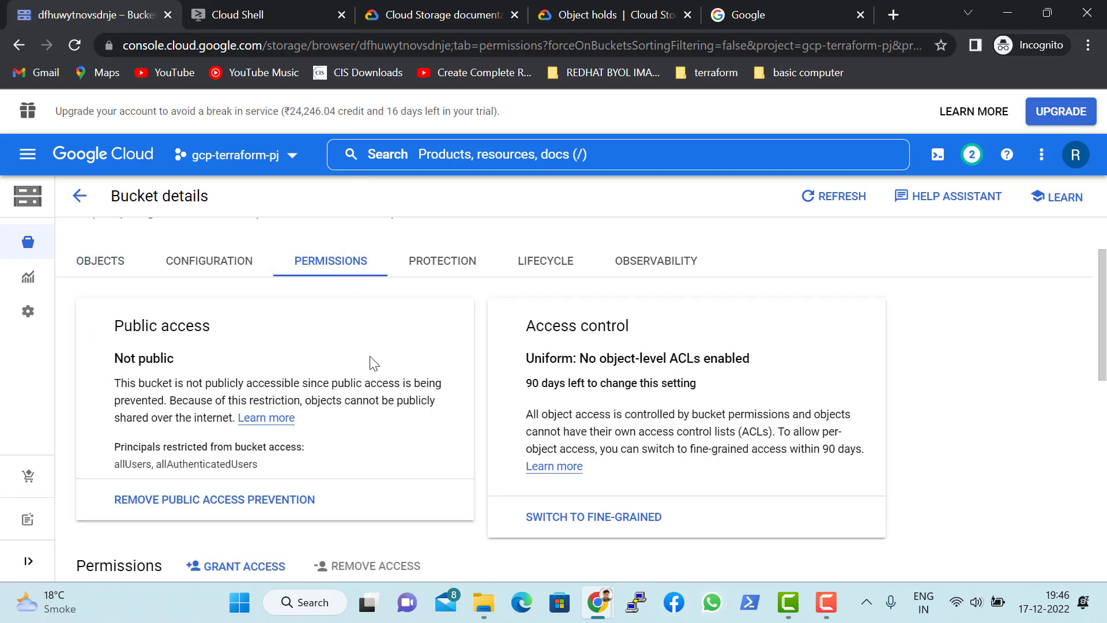
scroll(449, 363, up, 2)
scroll(473, 339, down, 3)
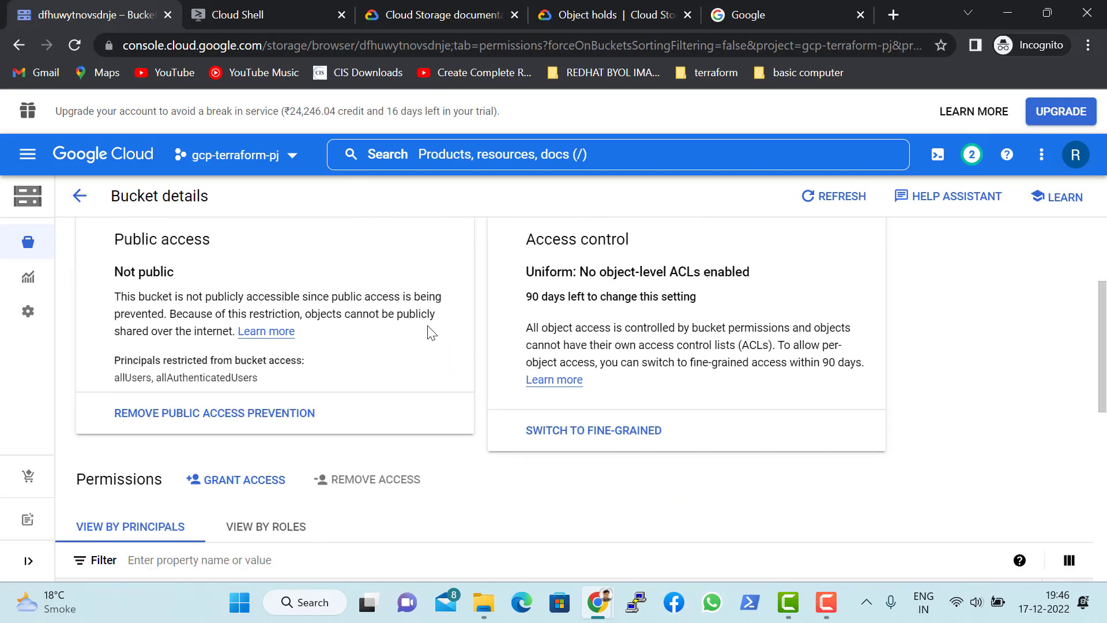
drag(115, 239, 206, 314)
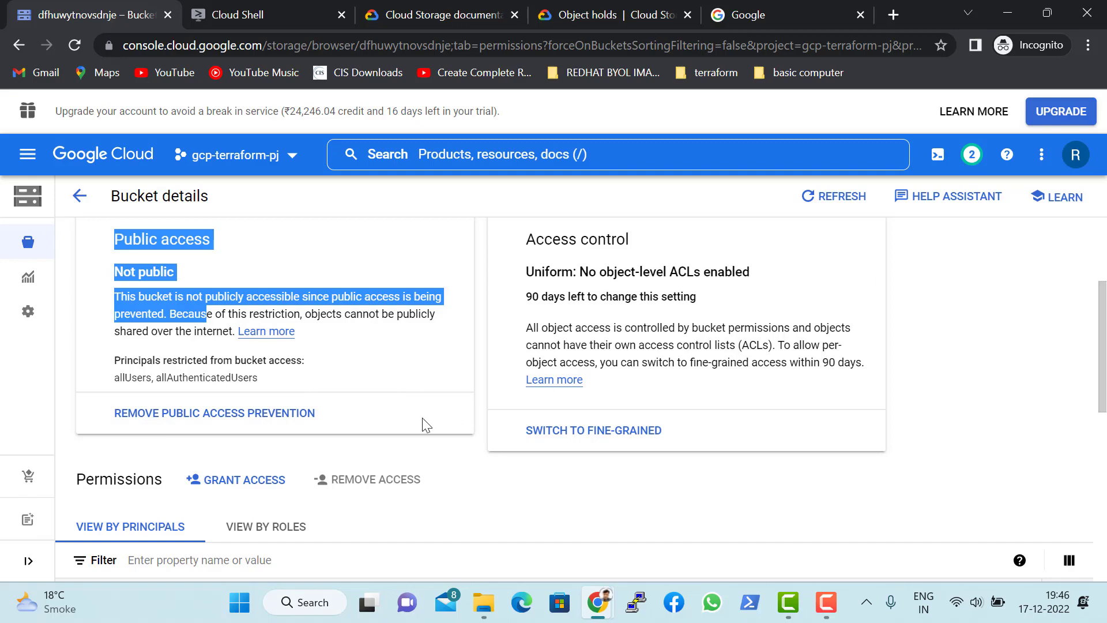
scroll(455, 448, up, 1)
scroll(247, 279, down, 3)
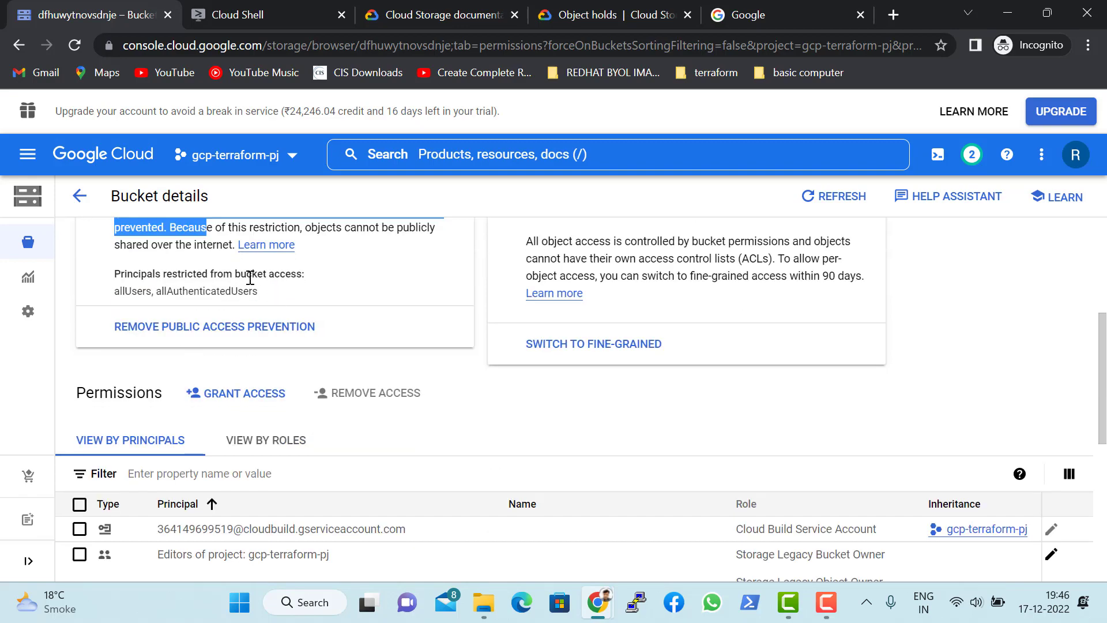
scroll(262, 329, down, 5)
scroll(262, 333, up, 10)
scroll(470, 420, down, 3)
mouse_move(531, 245)
mouse_down()
mouse_move(698, 306)
mouse_move(571, 271)
mouse_move(526, 240)
mouse_move(695, 299)
mouse_move(662, 297)
mouse_move(543, 238)
mouse_up()
click(699, 305)
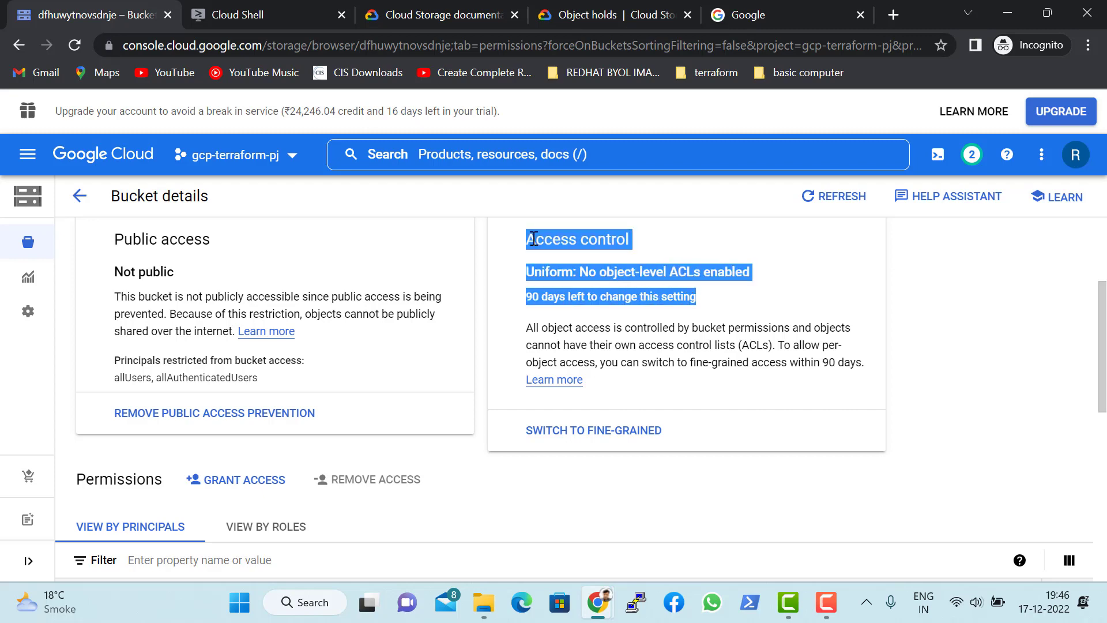
click(534, 239)
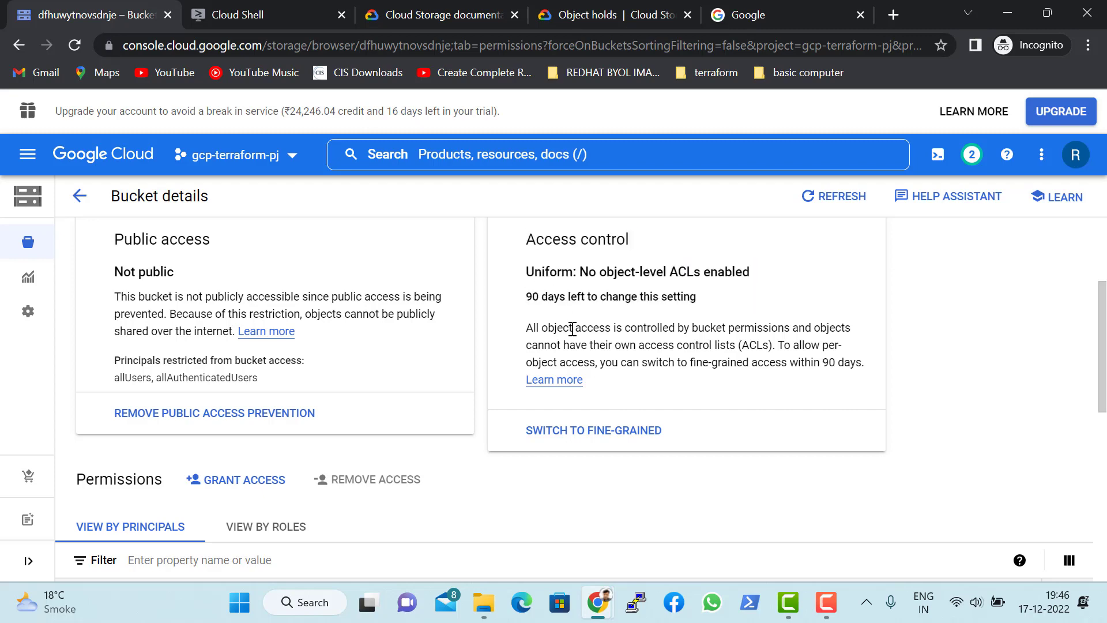
Switch the bucket's access control to Fine-grained and save the change.
click(605, 437)
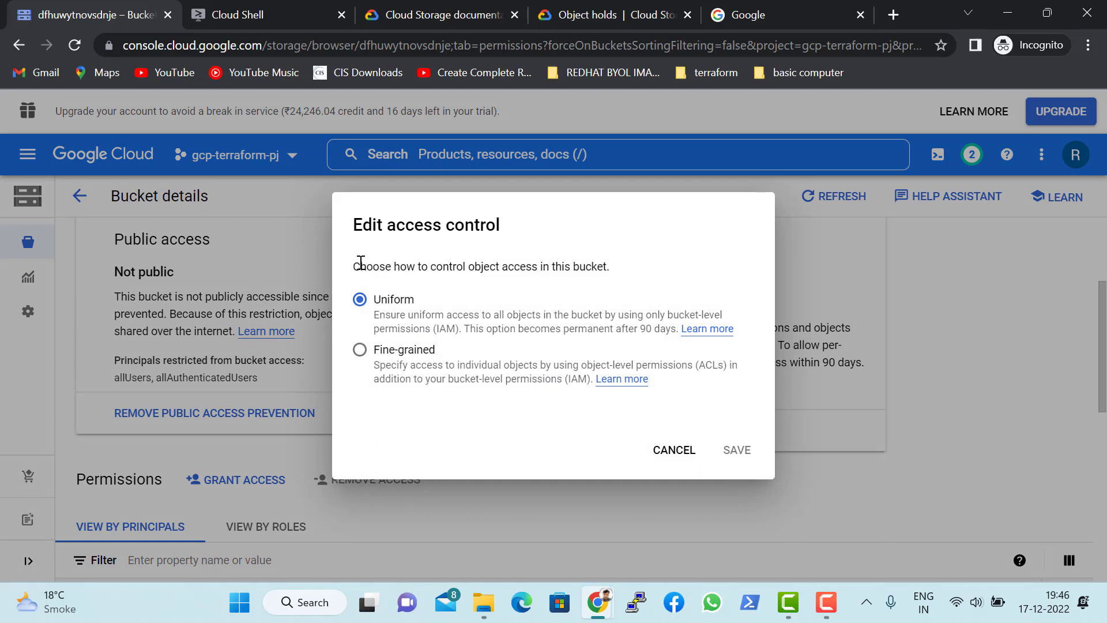
drag(361, 265, 620, 278)
triple_click(589, 260)
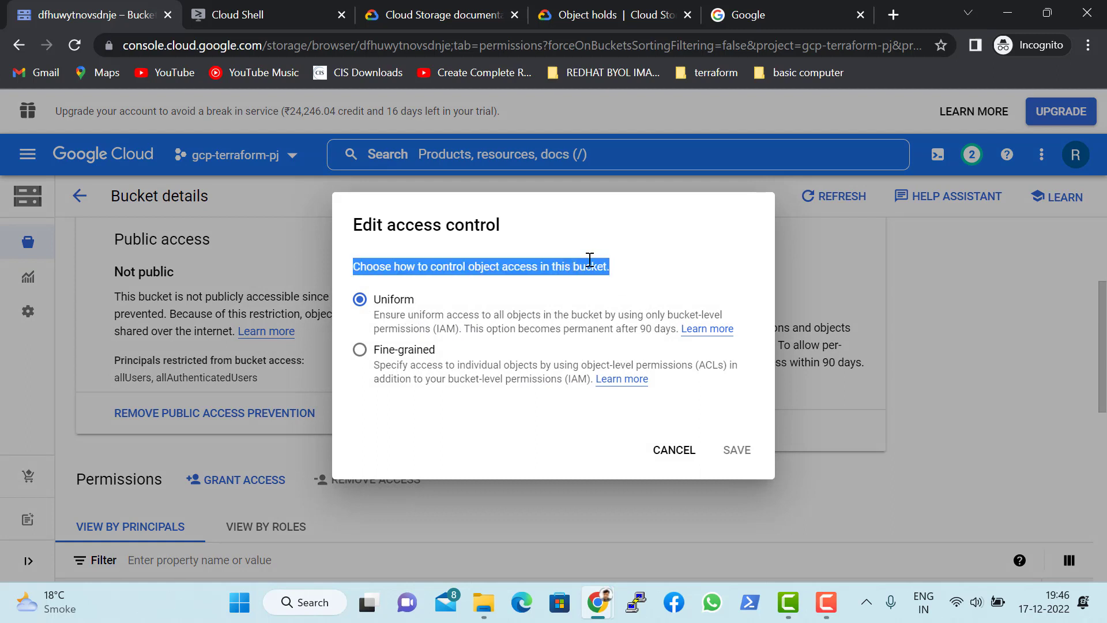
click(361, 351)
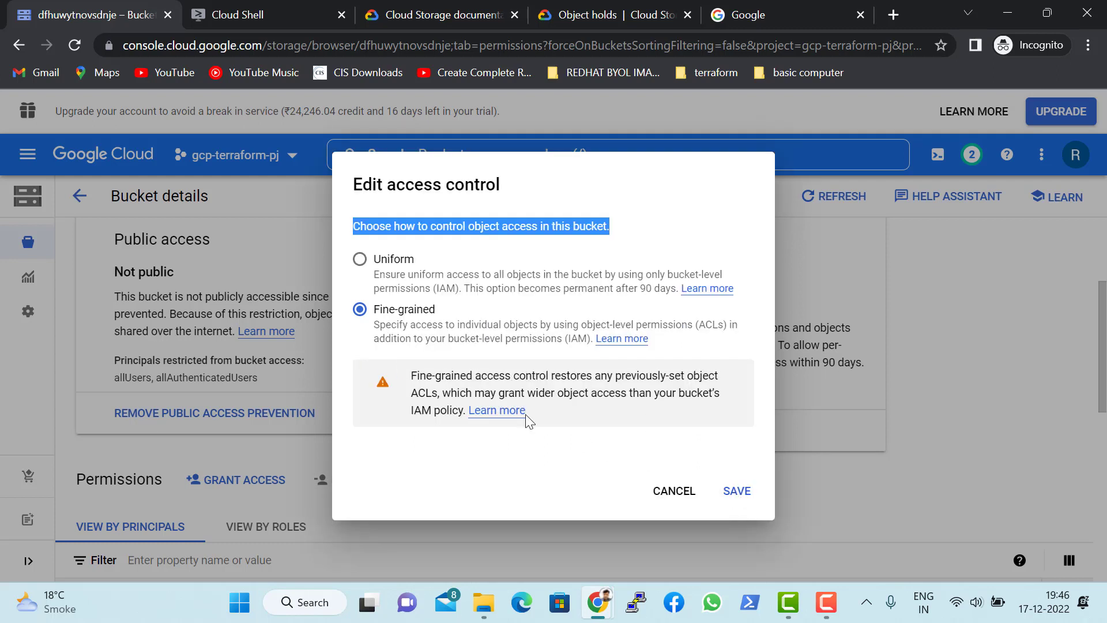
click(737, 491)
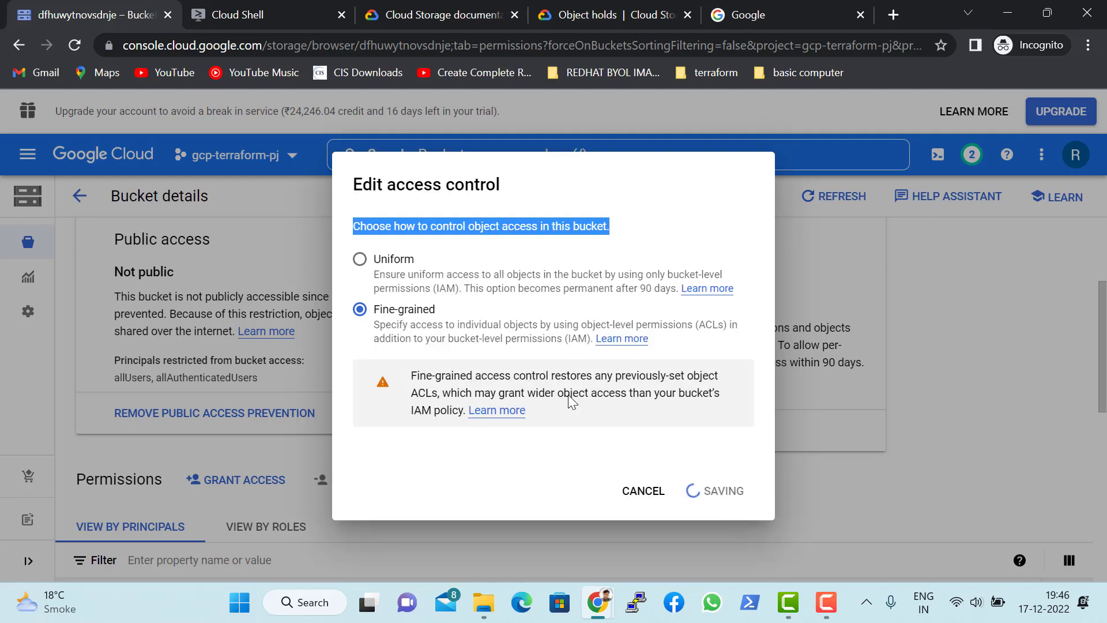
scroll(662, 423, down, 9)
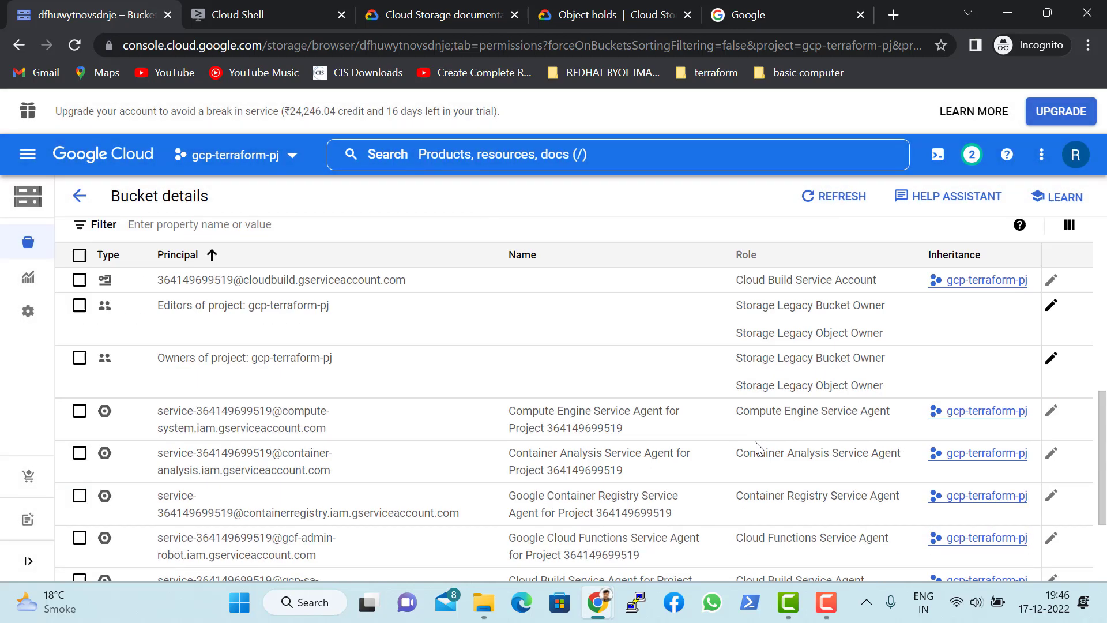
scroll(380, 302, up, 10)
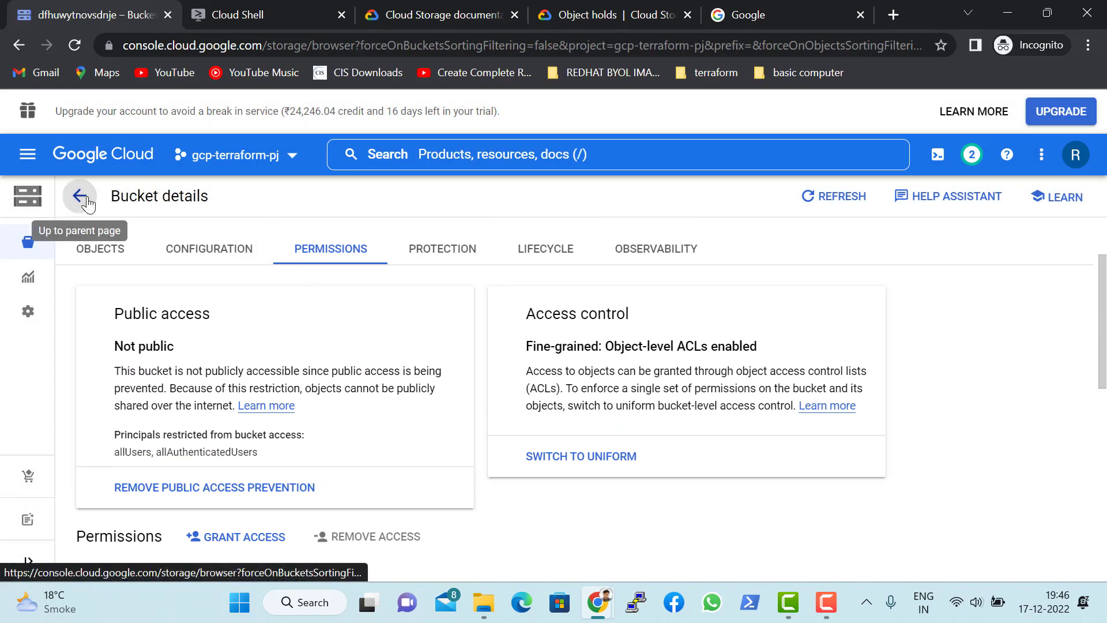
Reopen the bucket's objects from the bucket list and upload the image sunset-g1de0d0f74_1920 from the Downloads folder.
click(79, 196)
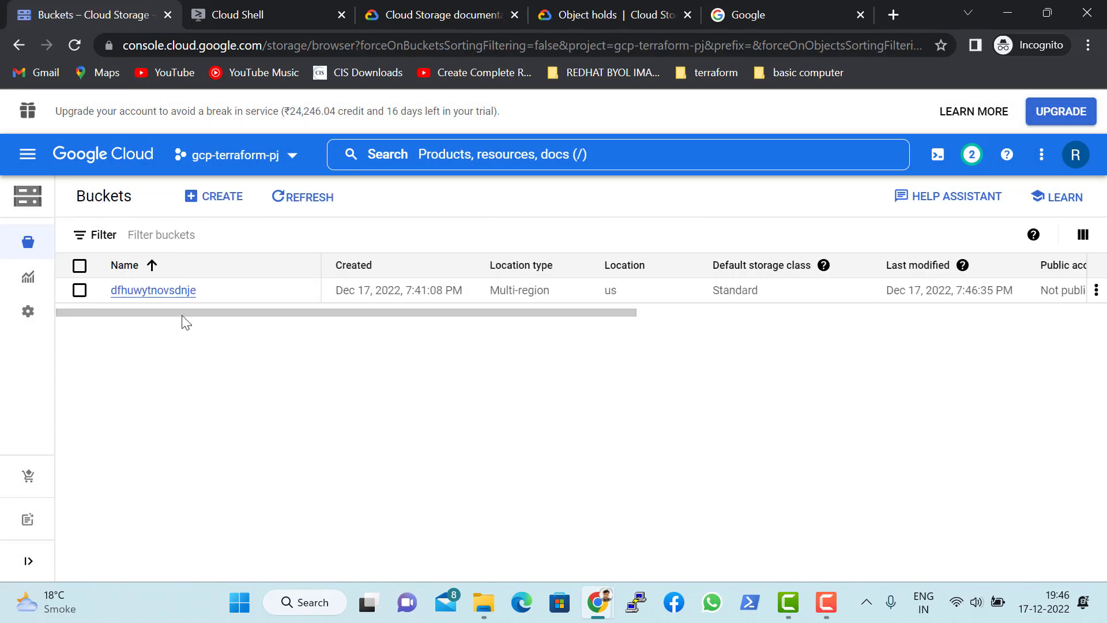
click(145, 293)
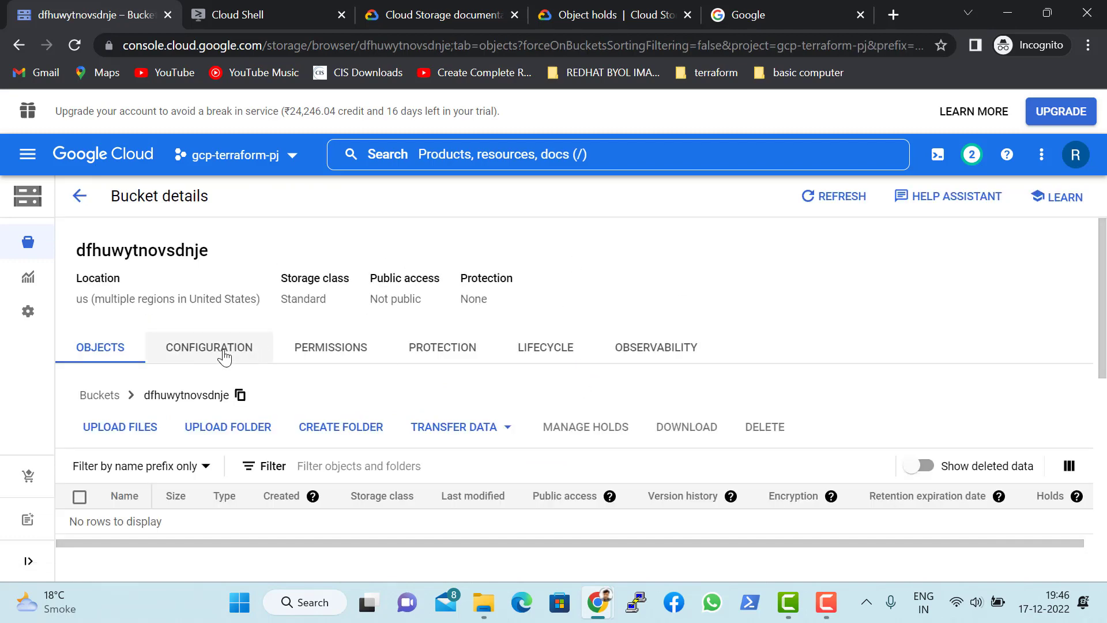
click(151, 426)
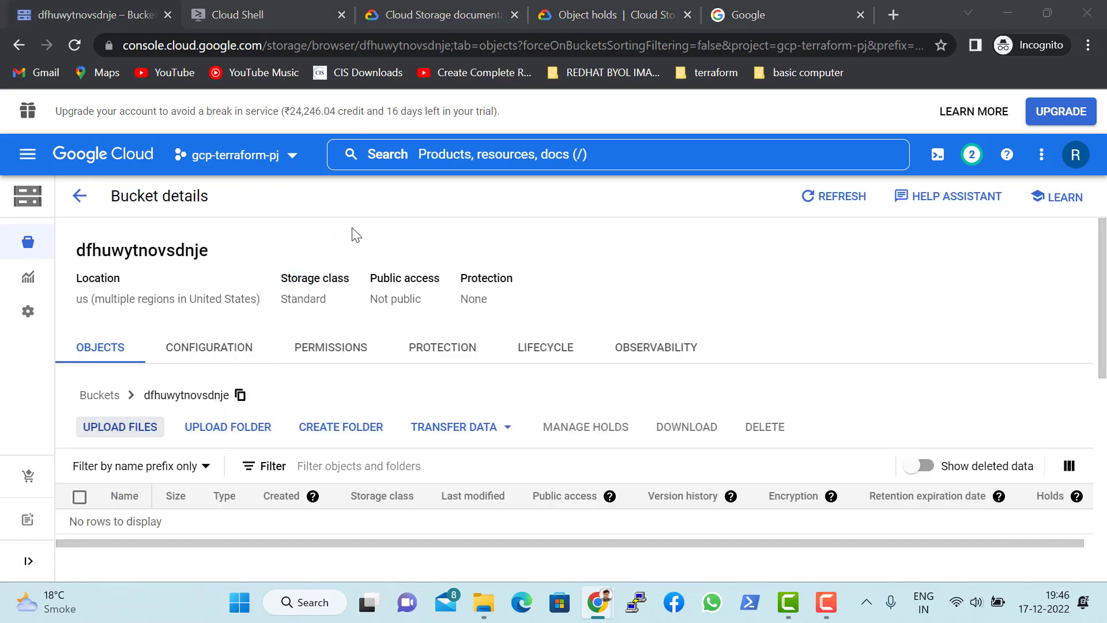
click(80, 172)
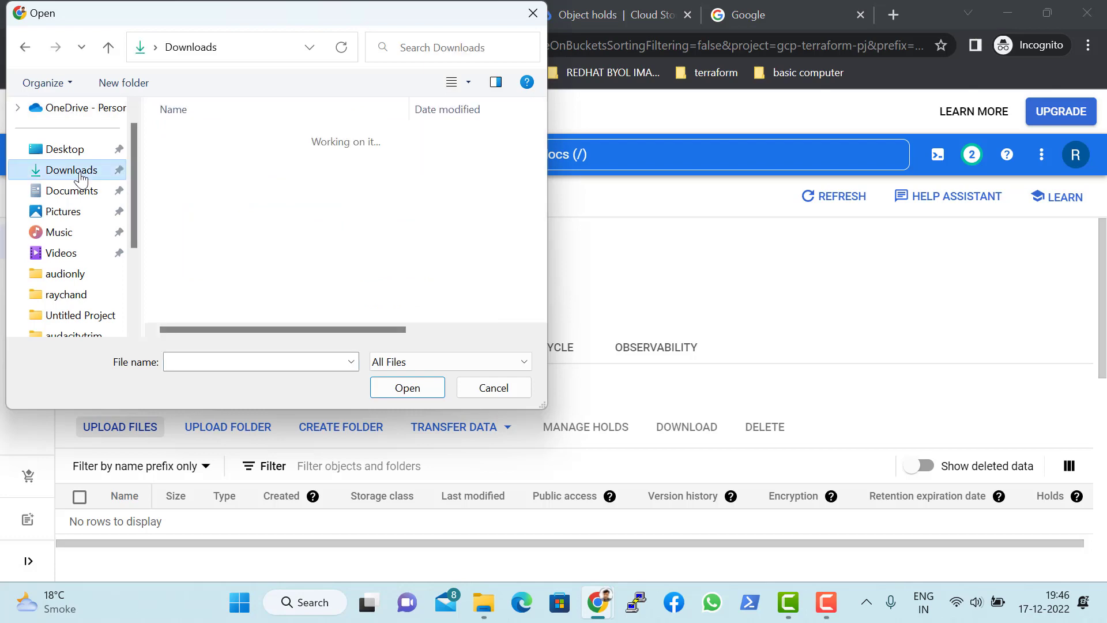
click(256, 207)
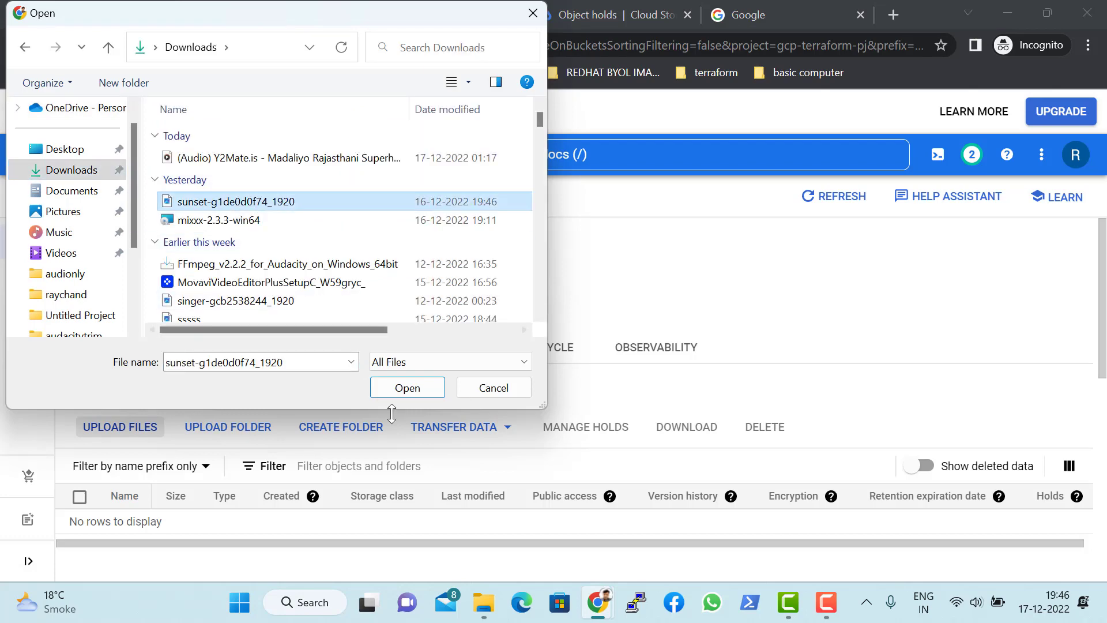
click(407, 387)
scroll(923, 473, down, 3)
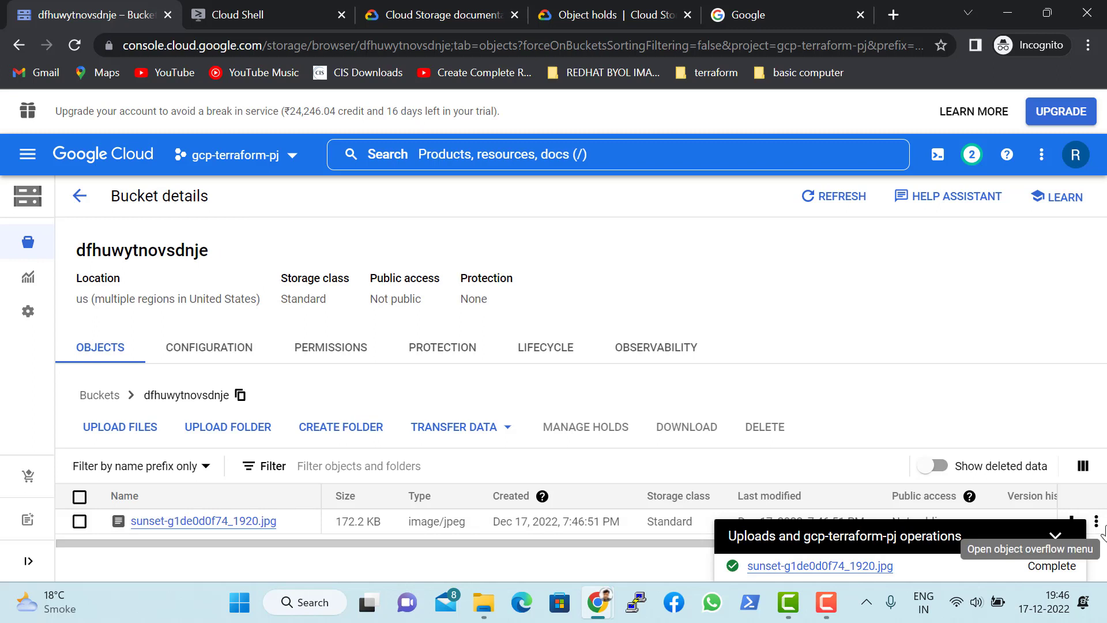
click(1064, 542)
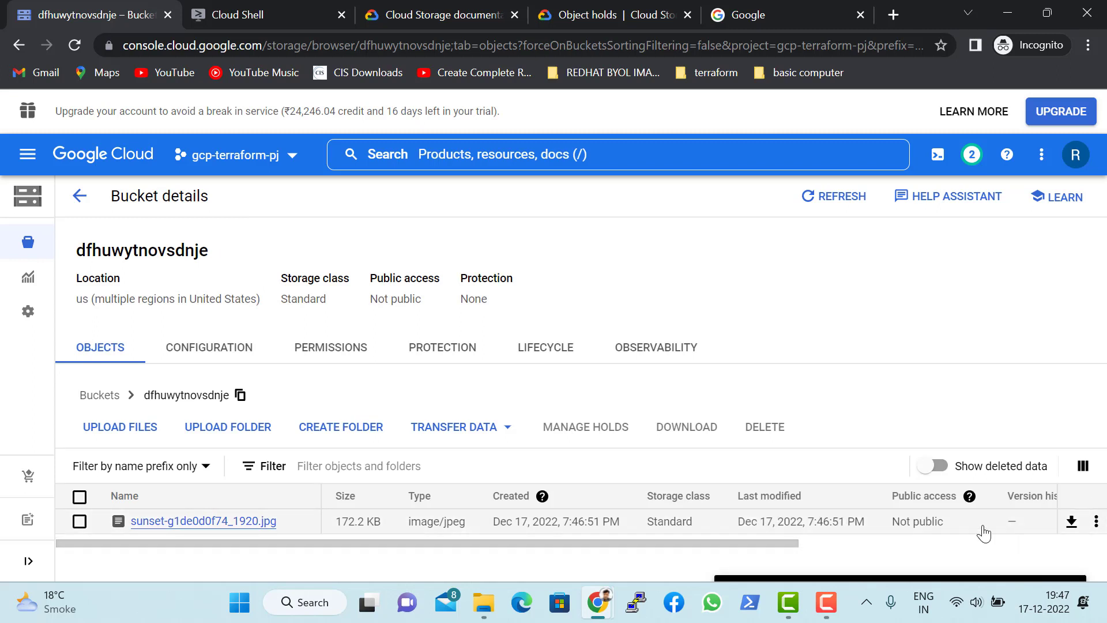
Try to make sunset-g1de0d0f74_1920.jpg public by adding a Public allUsers entry with Reader access and saving it.
scroll(748, 531, right, 2)
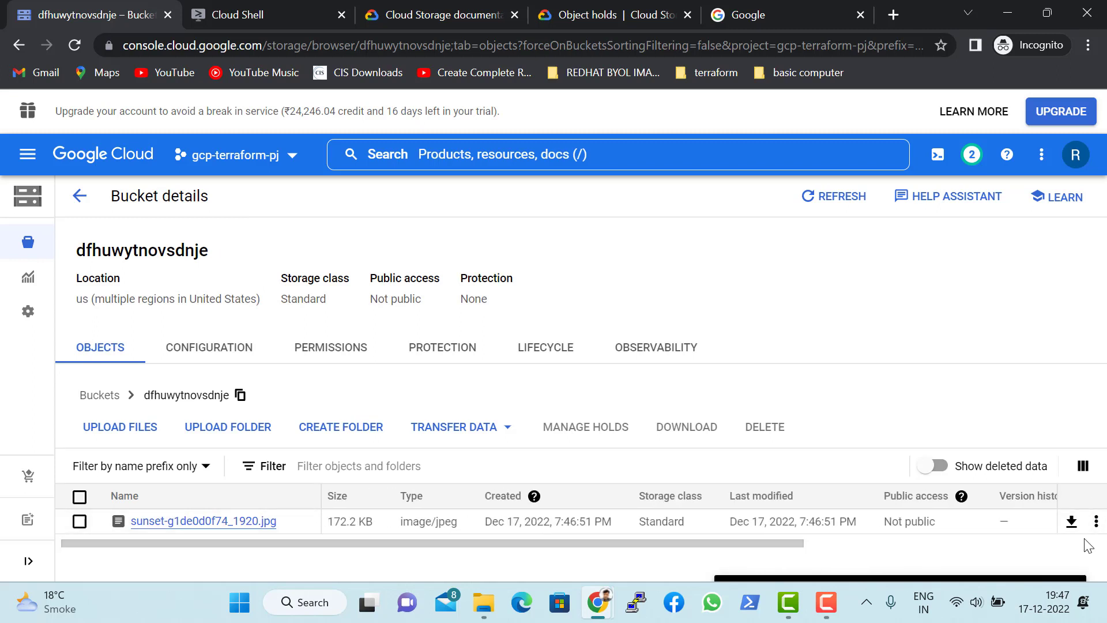
click(1095, 524)
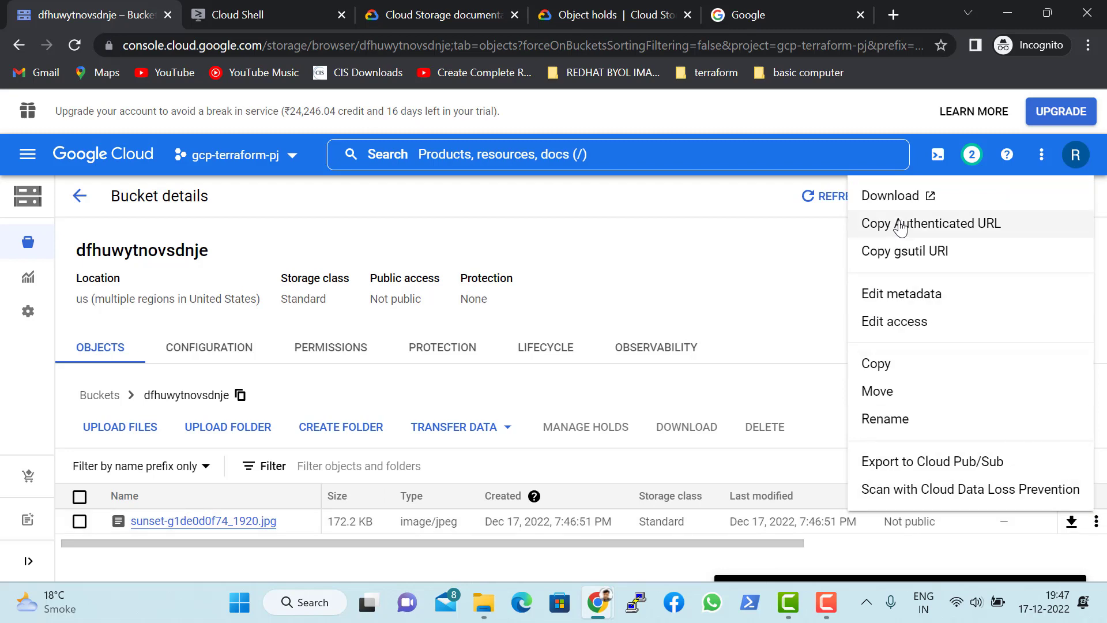
click(922, 322)
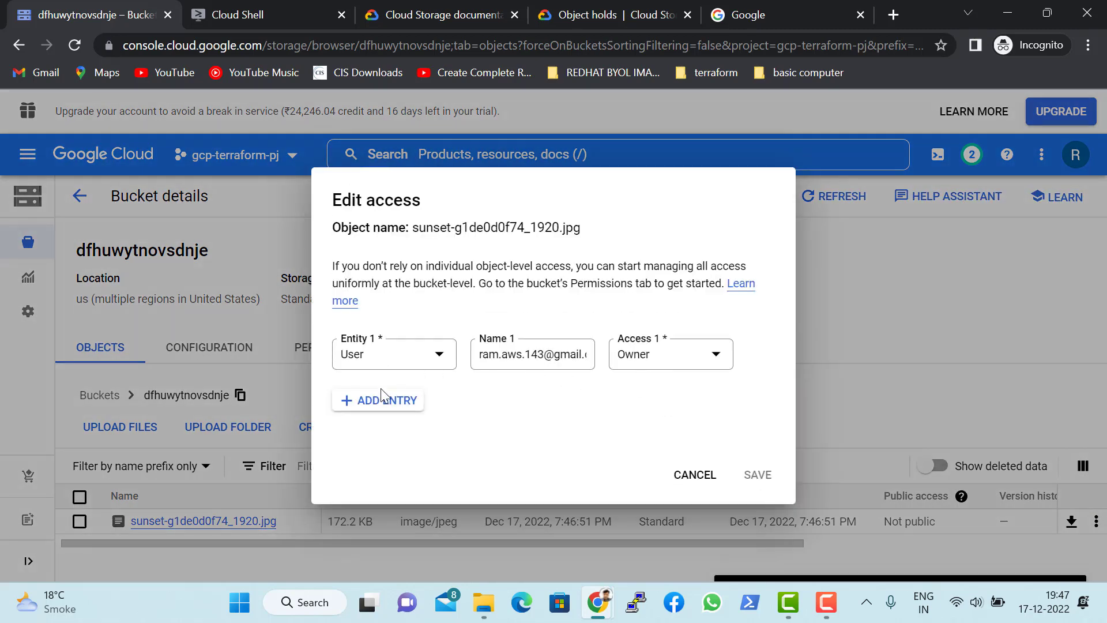
click(383, 410)
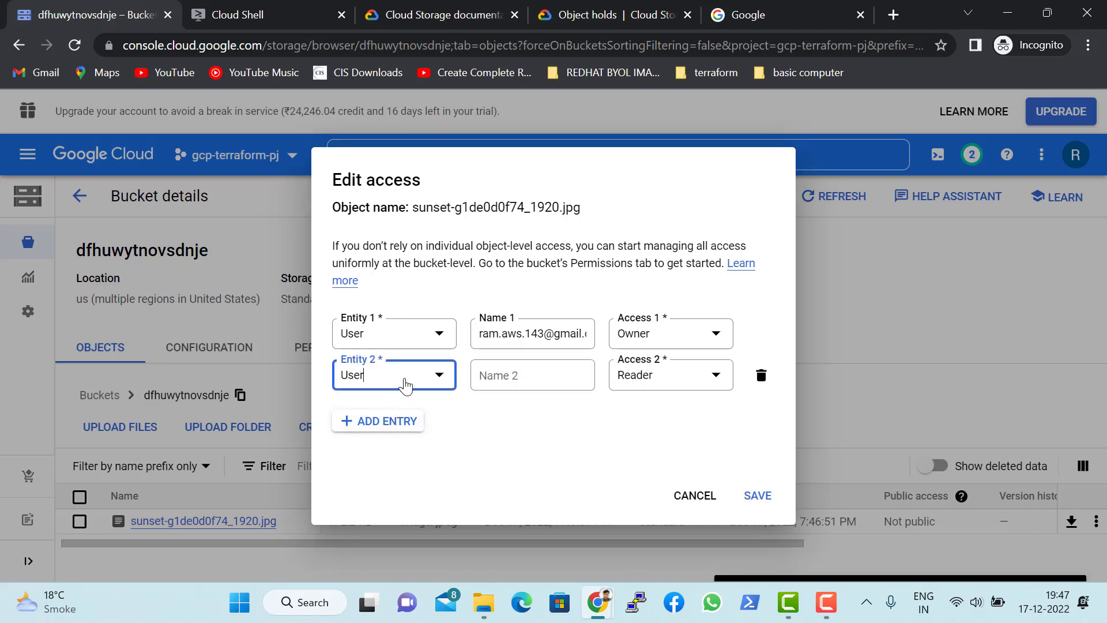
click(406, 385)
click(401, 500)
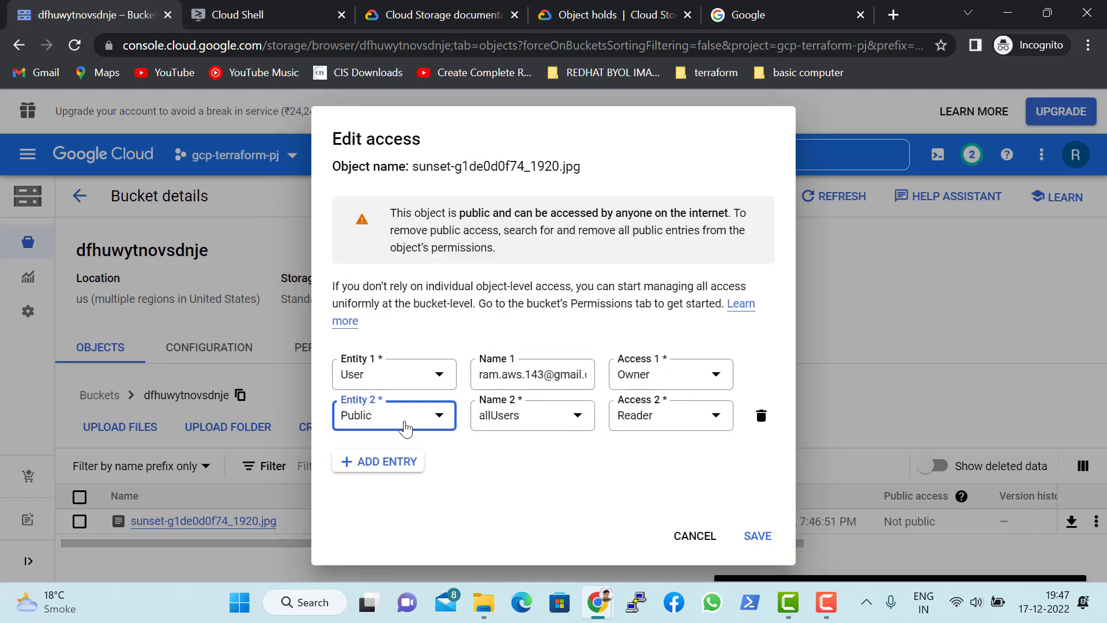
click(672, 421)
click(681, 419)
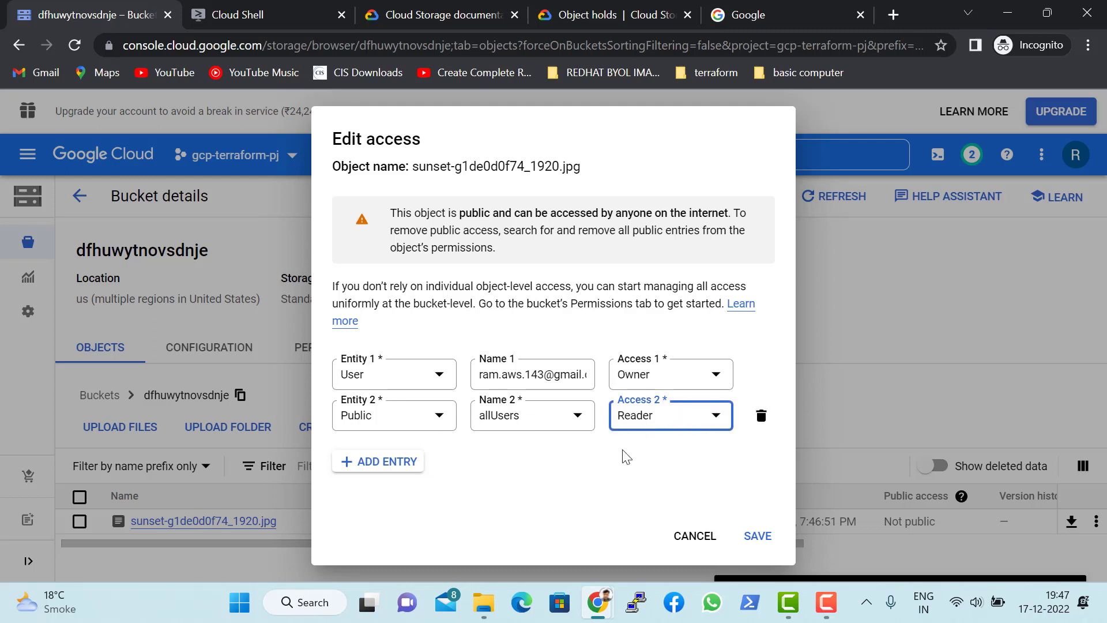
click(758, 536)
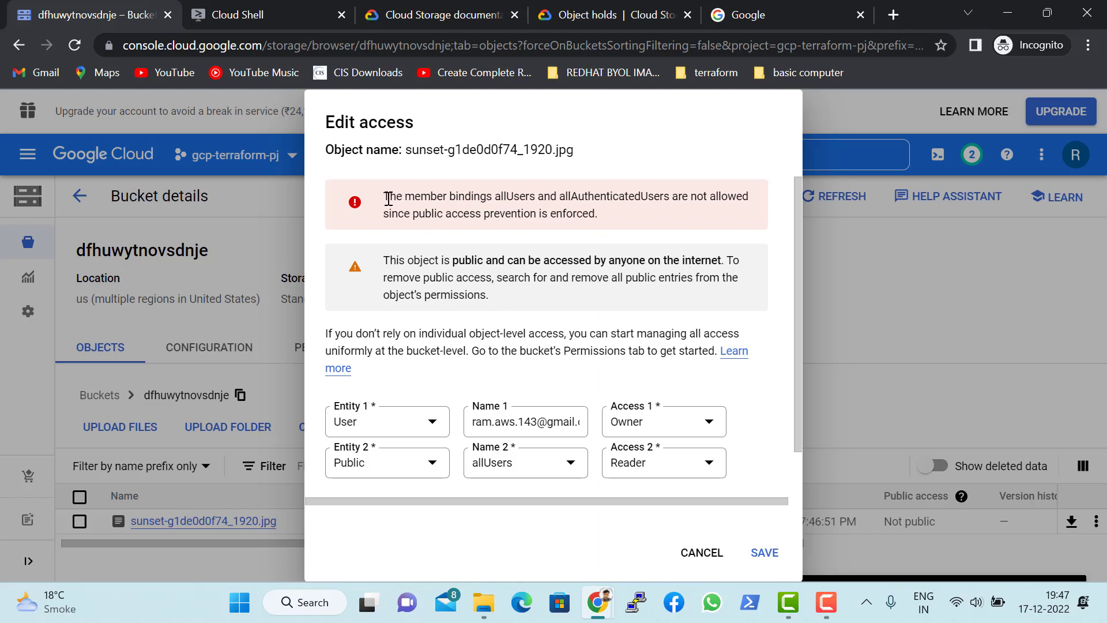
Read the error message in the object's access settings and cancel the access edit.
drag(389, 198, 599, 212)
click(600, 211)
double_click(455, 215)
mouse_move(389, 198)
mouse_down()
mouse_move(599, 223)
mouse_move(600, 215)
mouse_move(382, 199)
mouse_up()
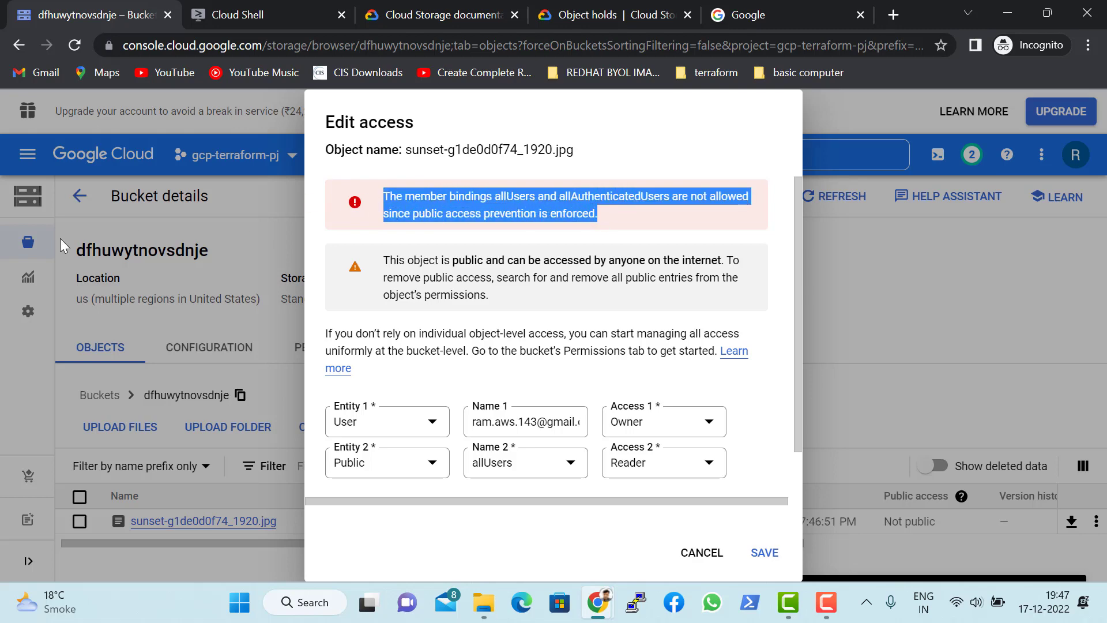
click(703, 553)
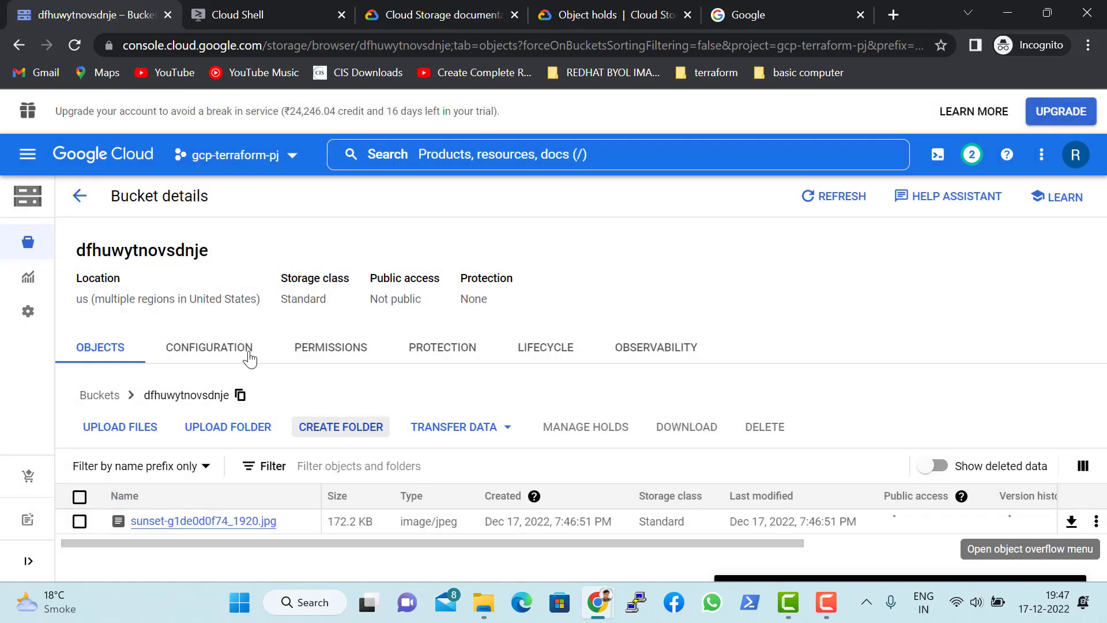
Reopen the bucket from the bucket list, remove its public access prevention with confirmation, and return to its objects.
click(80, 196)
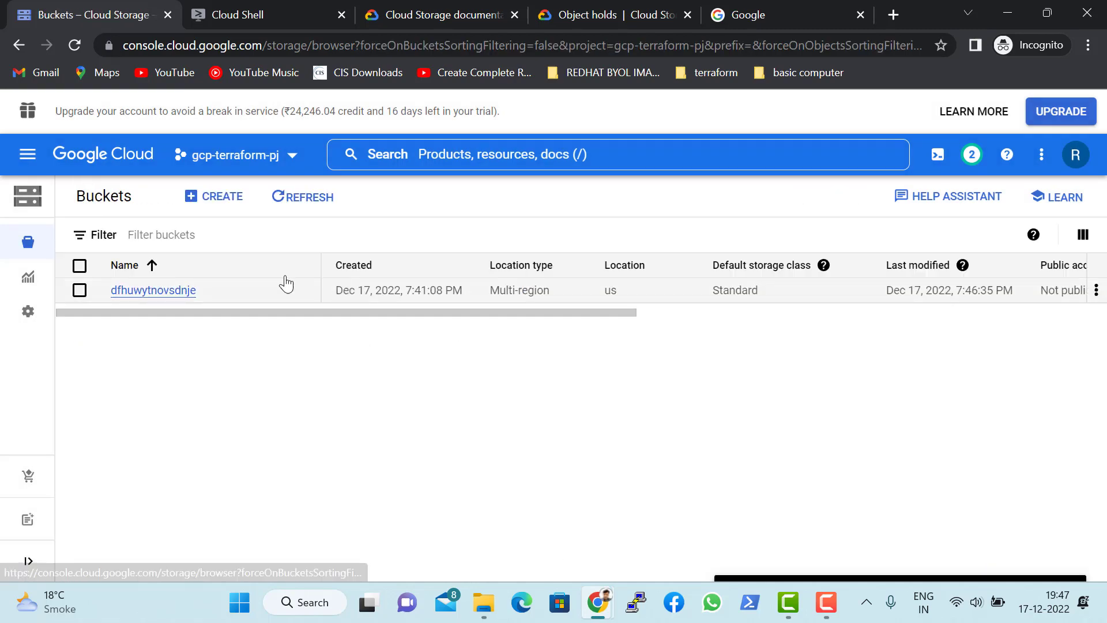
click(175, 294)
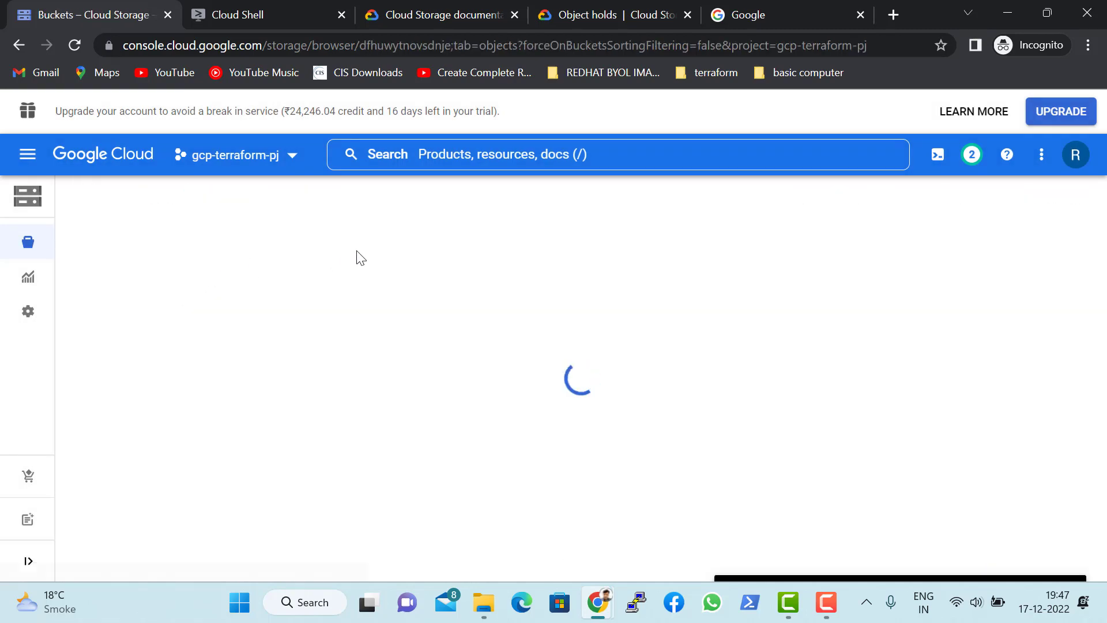
click(340, 348)
scroll(209, 347, down, 4)
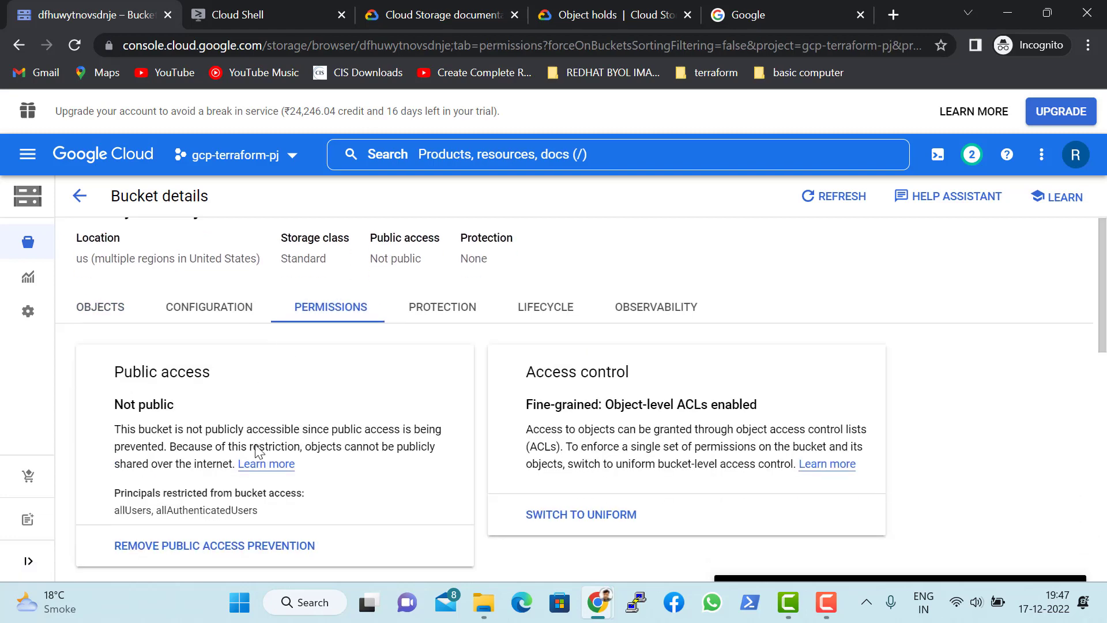
click(210, 327)
click(738, 450)
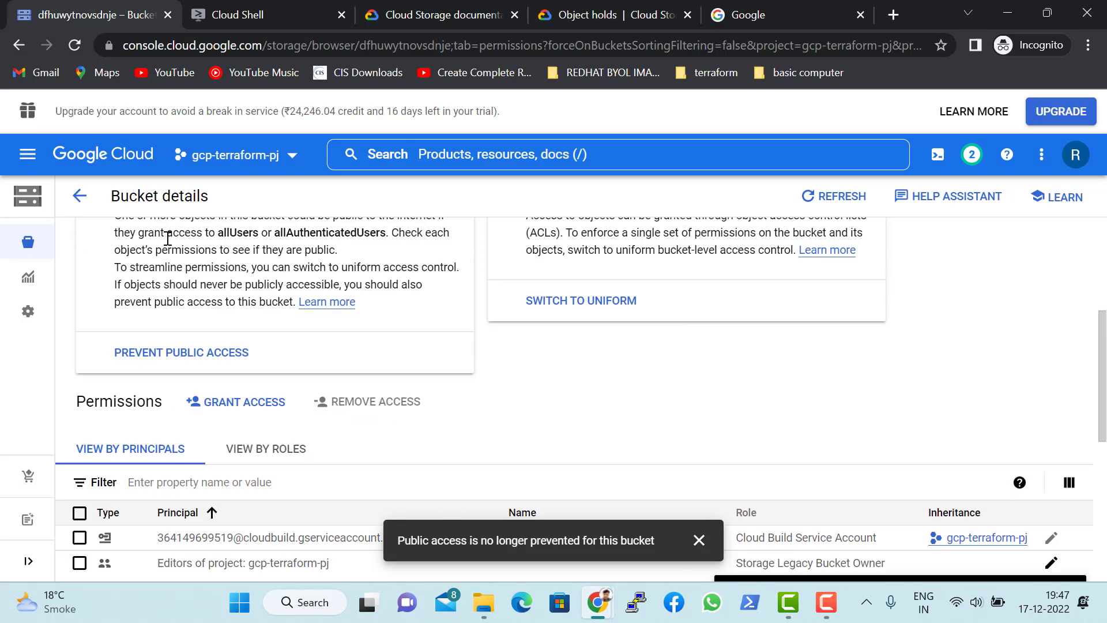
scroll(167, 248, up, 5)
click(92, 353)
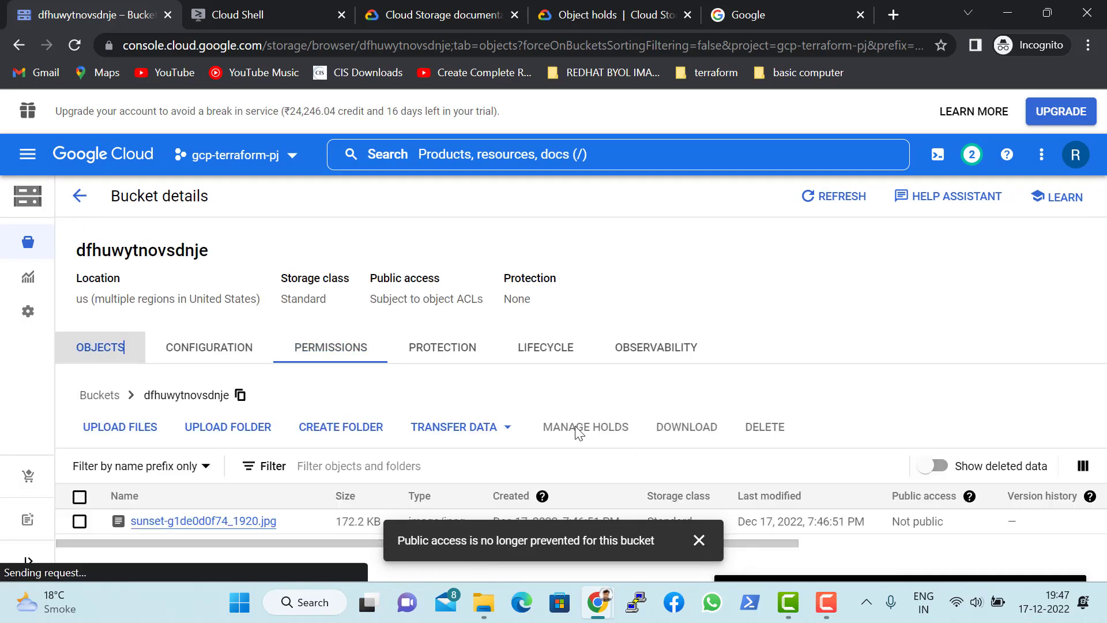
click(1072, 521)
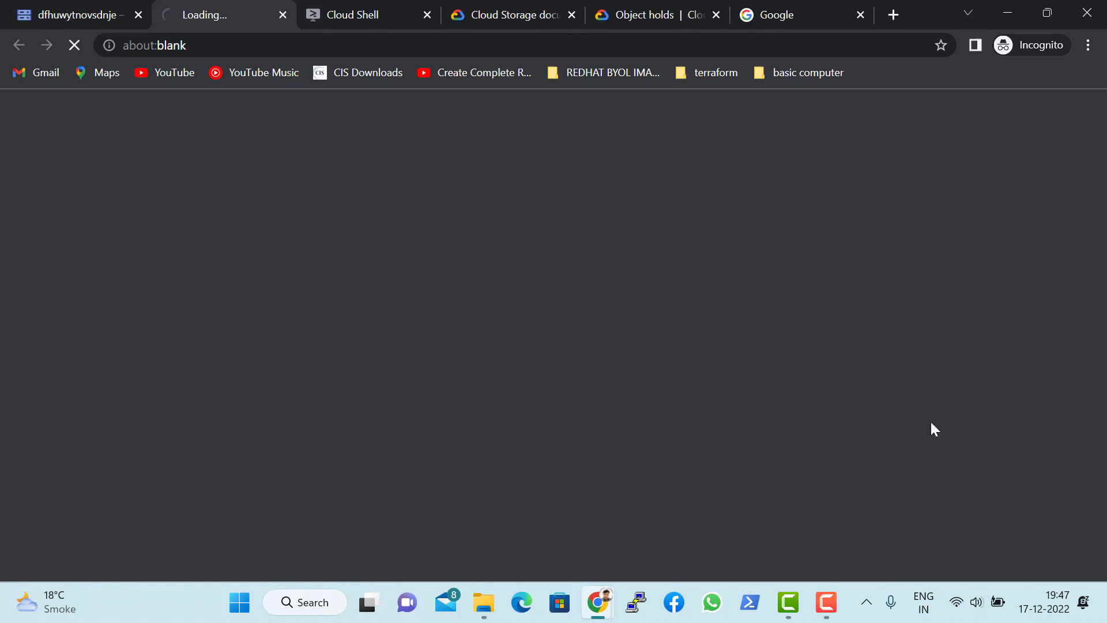
click(97, 6)
click(283, 15)
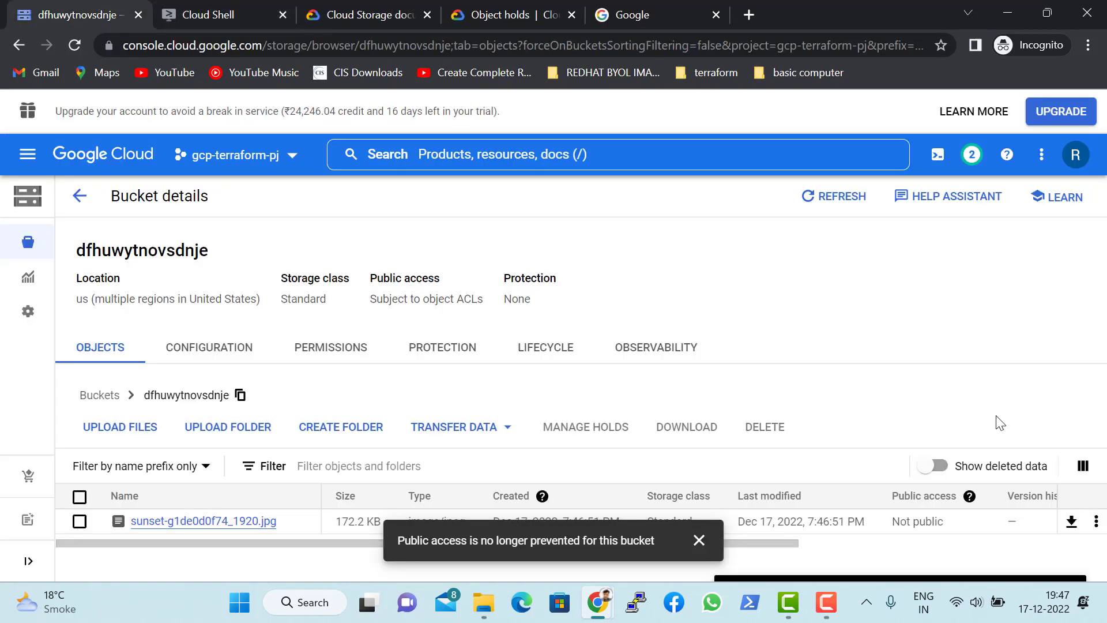
Make sunset-g1de0d0f74_1920.jpg public by adding a Public allUsers entry with Reader access, save it and dismiss the notification.
click(1097, 525)
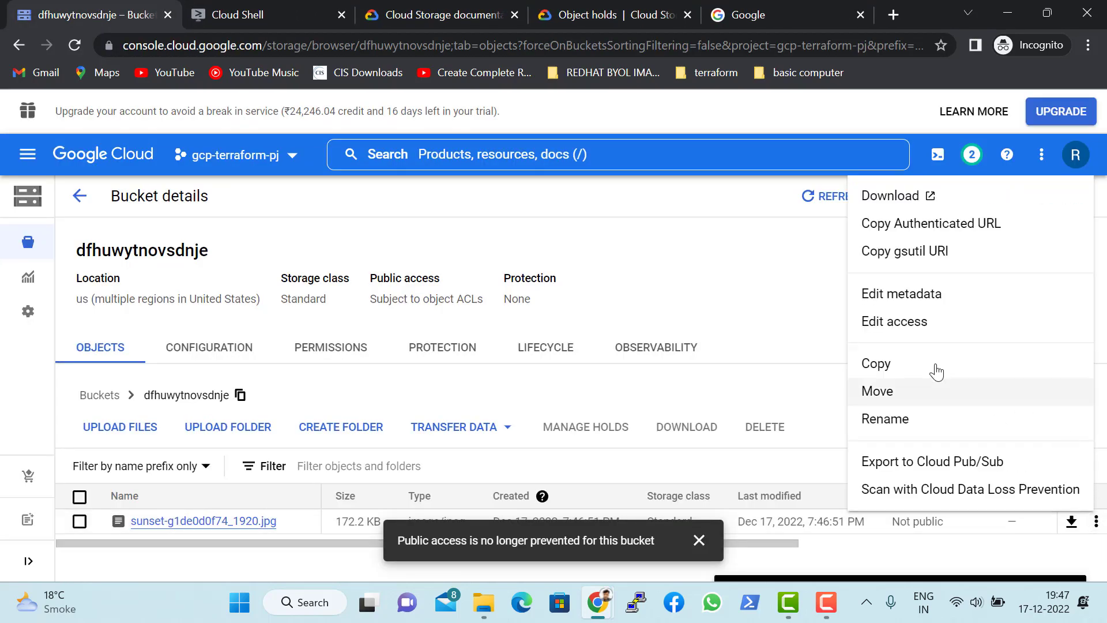
click(917, 320)
click(410, 399)
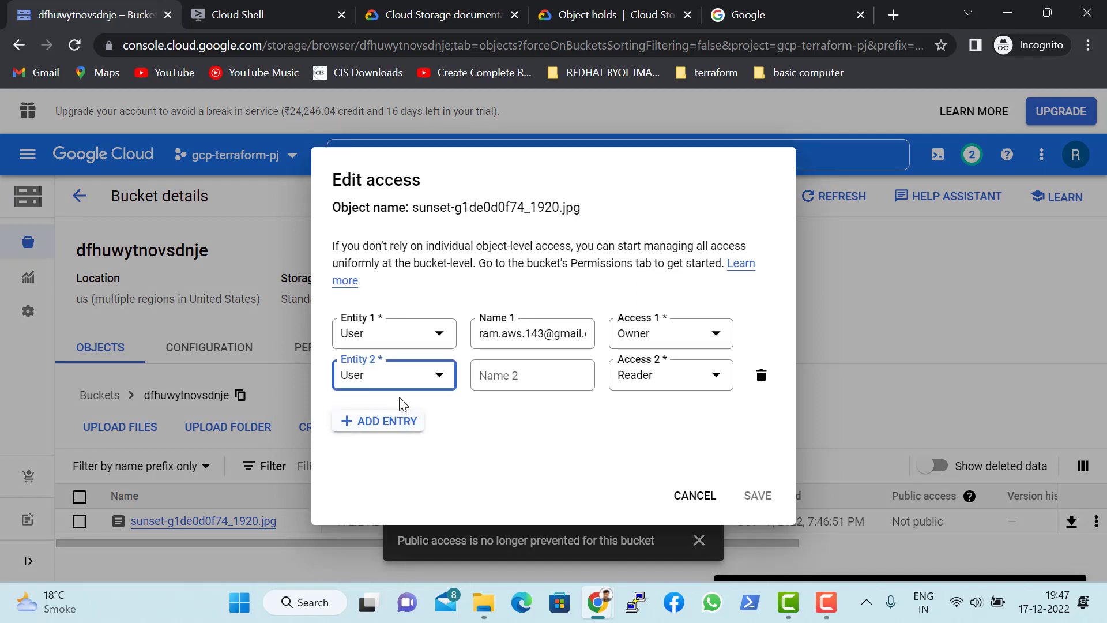
click(419, 376)
click(403, 496)
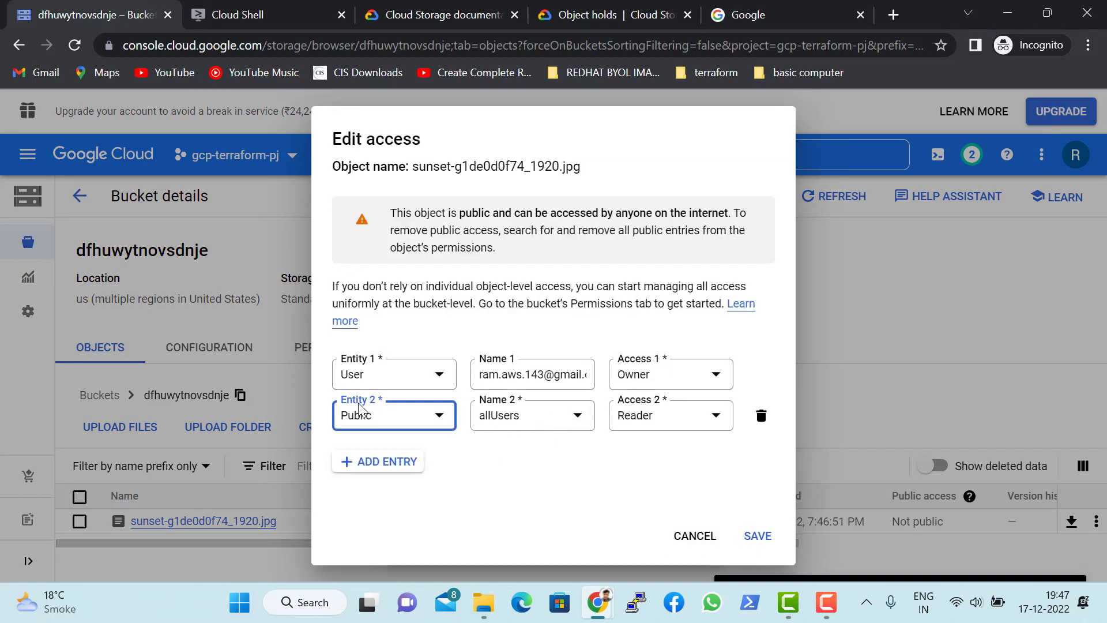
click(757, 535)
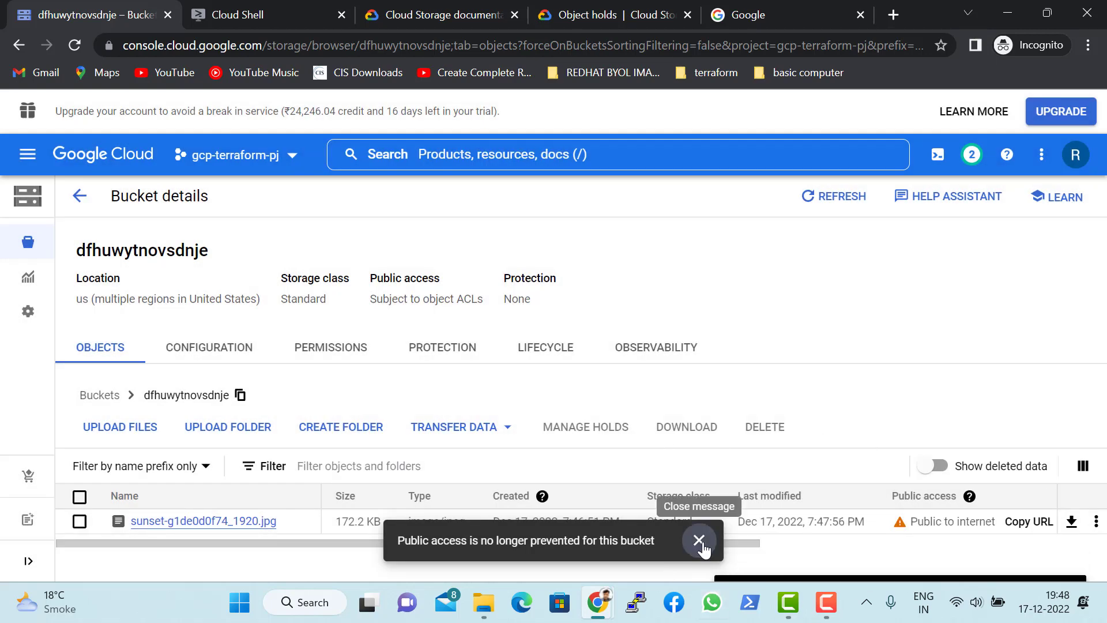
click(699, 540)
drag(746, 545, 594, 566)
Copy the public URL of sunset-g1de0d0f74_1920.jpg and open it in the Google browser tab.
click(1029, 522)
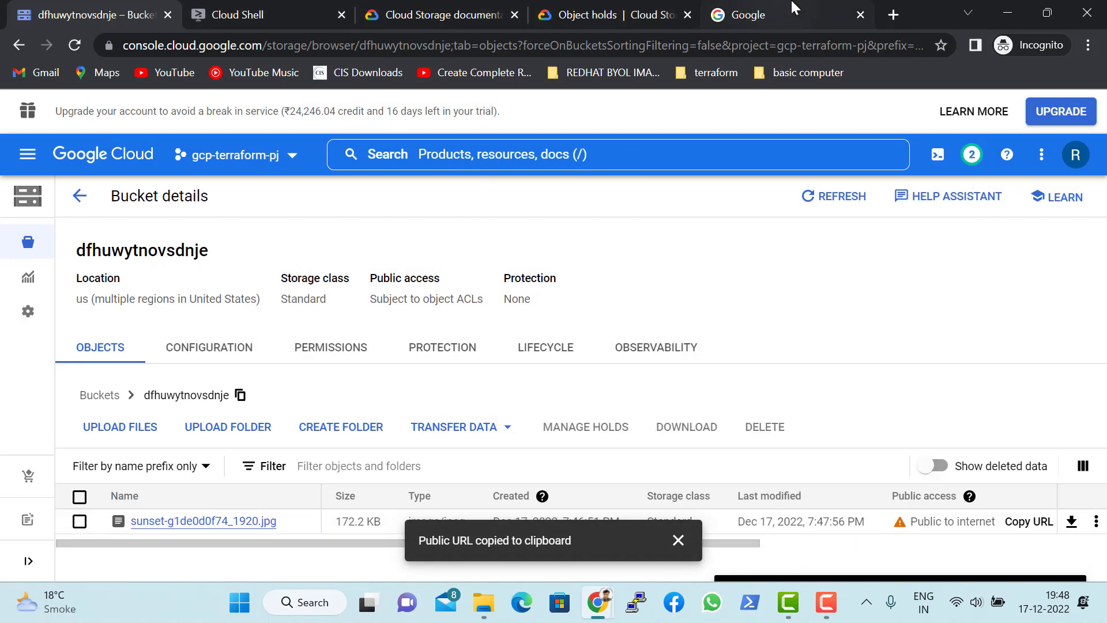
click(833, 26)
click(822, 44)
key(ctrl+v)
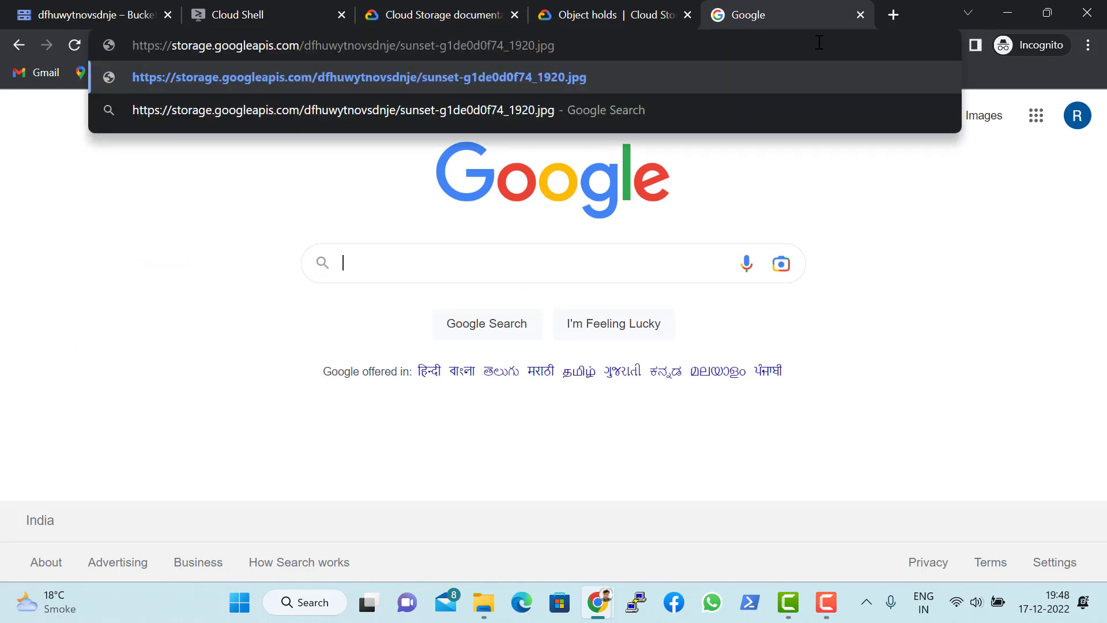
key(Return)
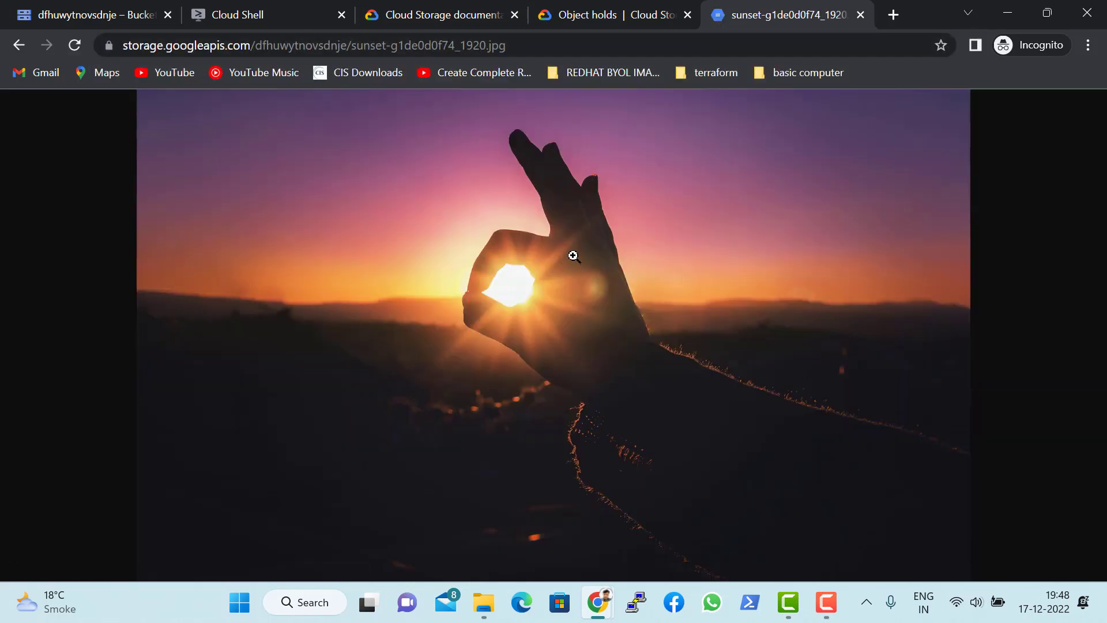
Return to the bucket and delete the Public allUsers Reader entry from the image's access settings, saving the change.
click(68, 5)
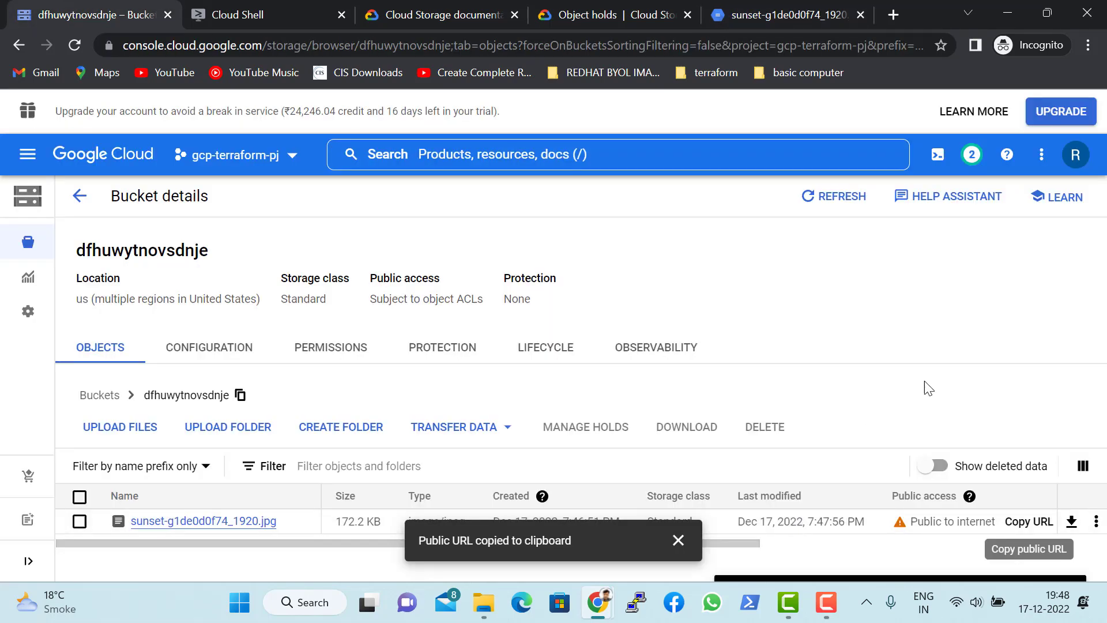
click(1096, 521)
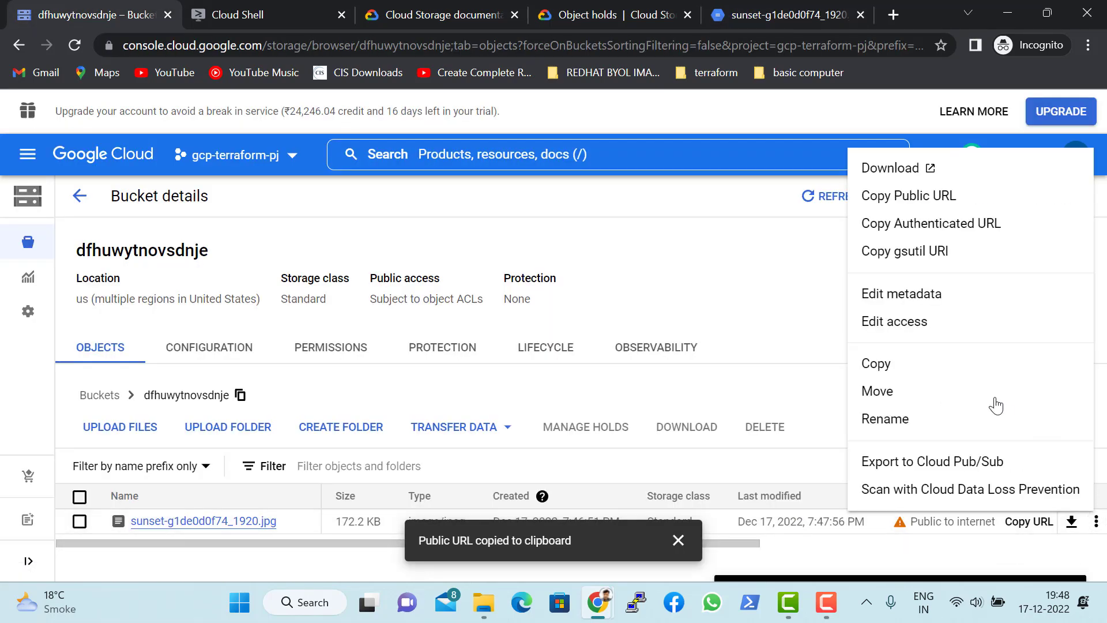
click(949, 322)
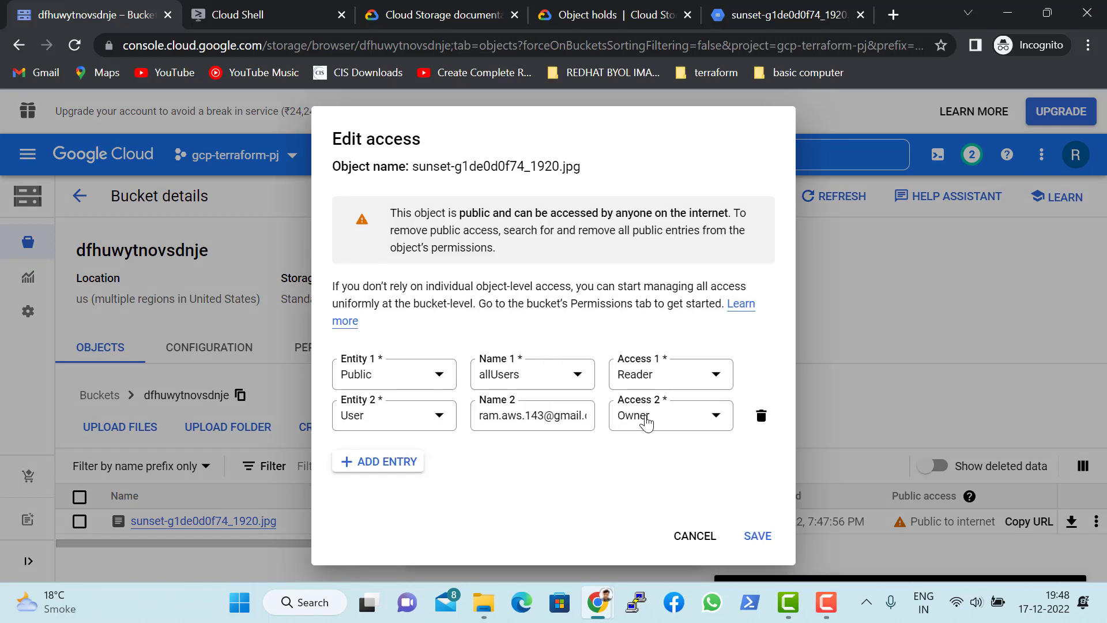
click(759, 376)
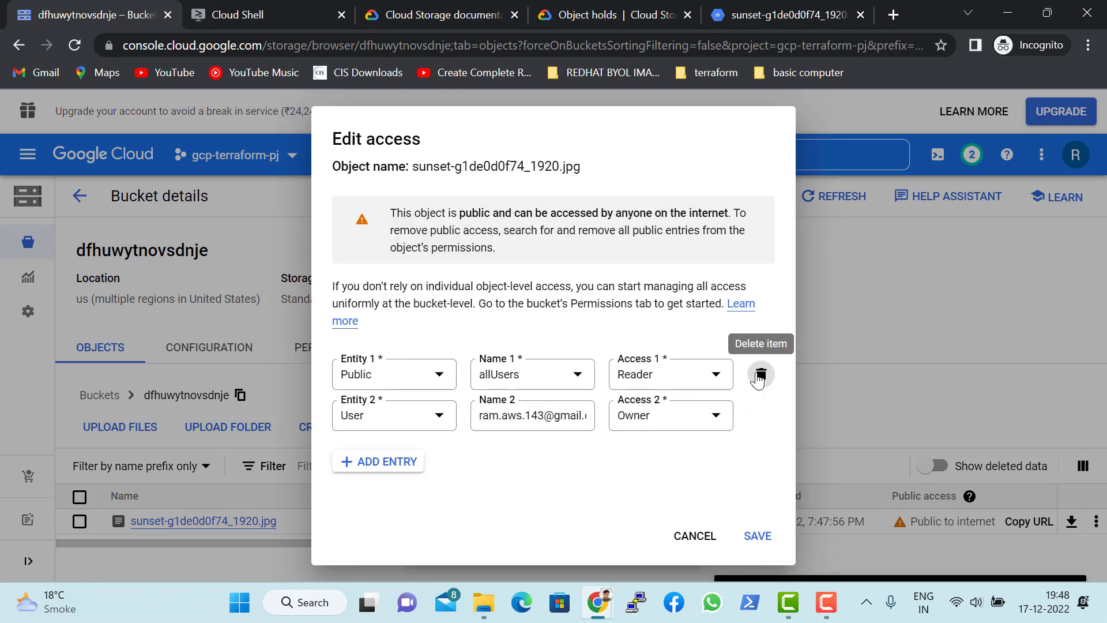
click(743, 477)
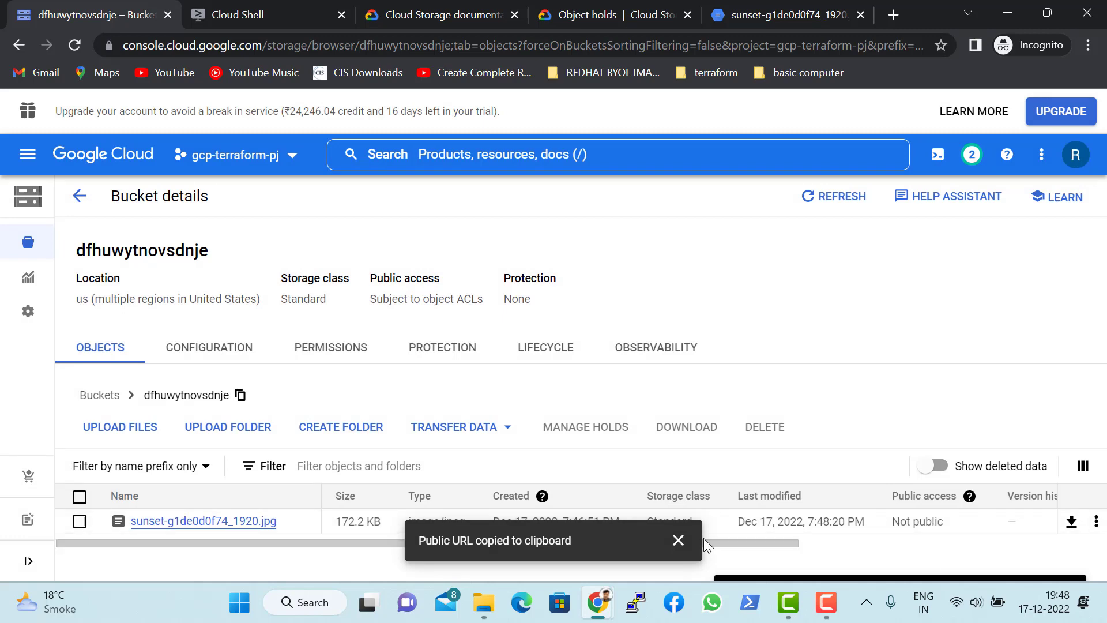
click(678, 540)
Examine object versioning in the bucket's protection settings, preview the options for turning it on and cancel.
click(427, 356)
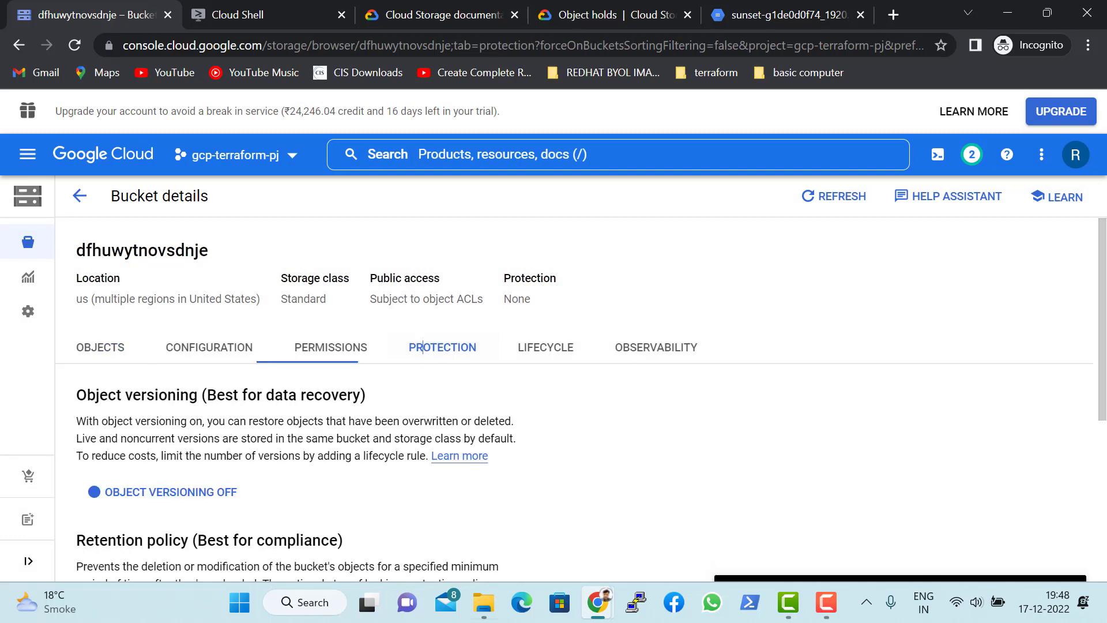
scroll(640, 381, down, 1)
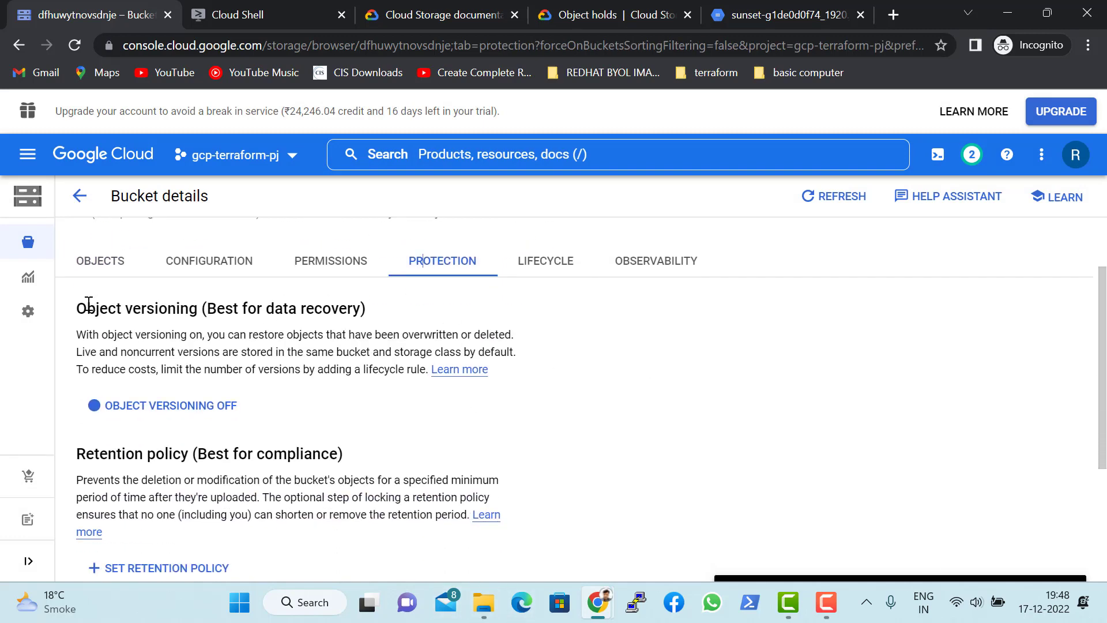
drag(80, 303, 366, 302)
click(355, 300)
drag(79, 310, 365, 314)
click(131, 334)
drag(84, 337, 202, 338)
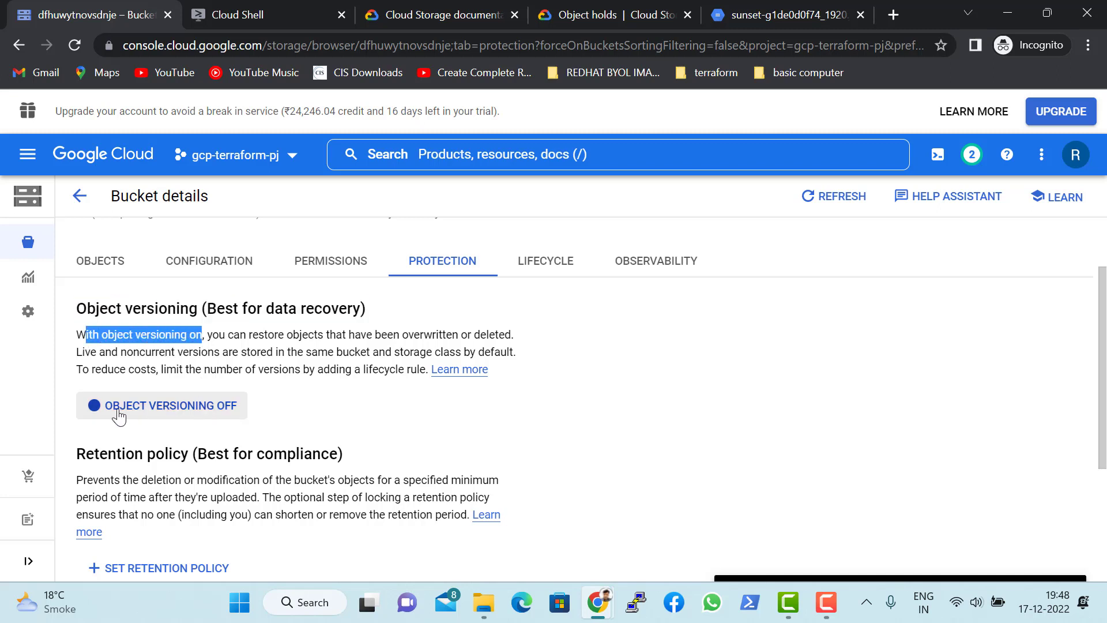
click(185, 411)
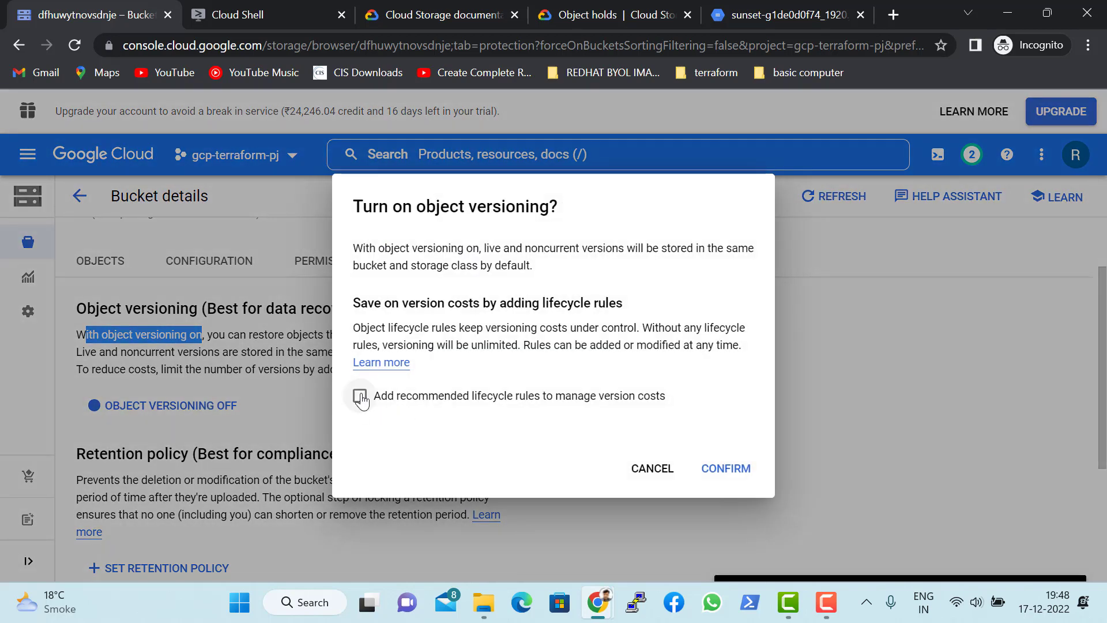
click(653, 472)
Review the protection options and read the object versioning description, including the advice on limiting the number of versions.
scroll(291, 352, down, 3)
scroll(291, 361, up, 5)
scroll(295, 374, down, 3)
scroll(297, 388, up, 2)
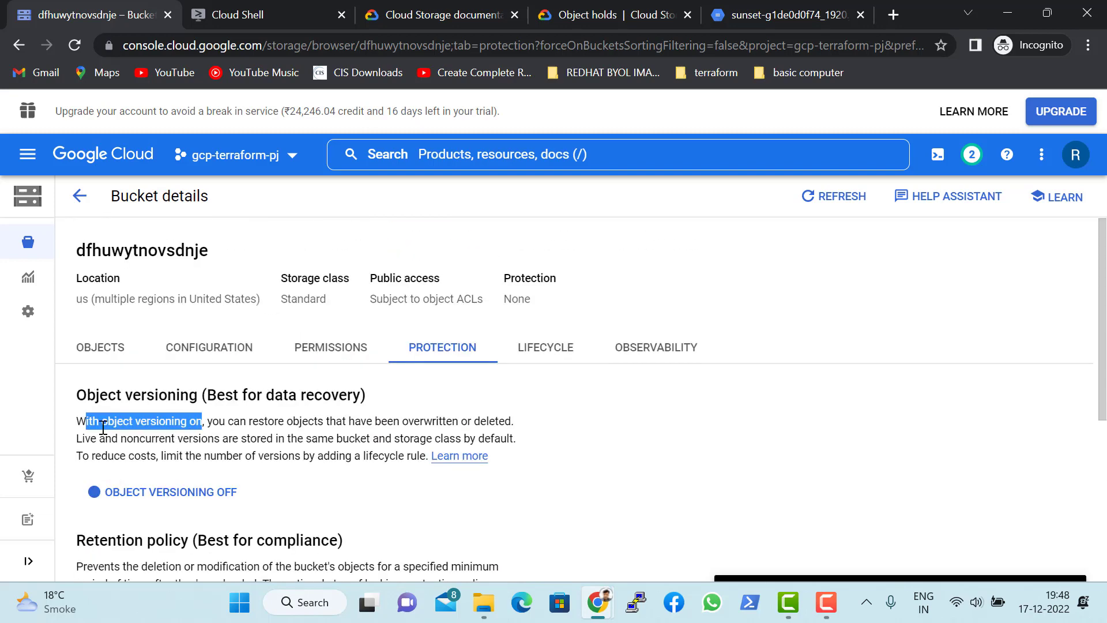
click(85, 416)
drag(80, 416, 413, 454)
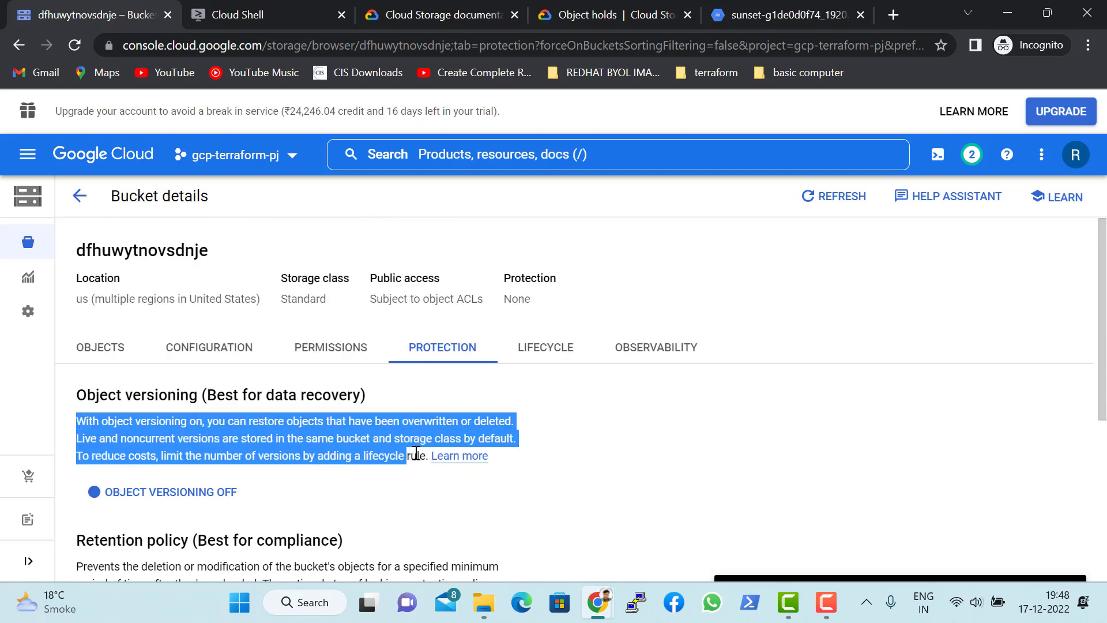
scroll(397, 458, down, 3)
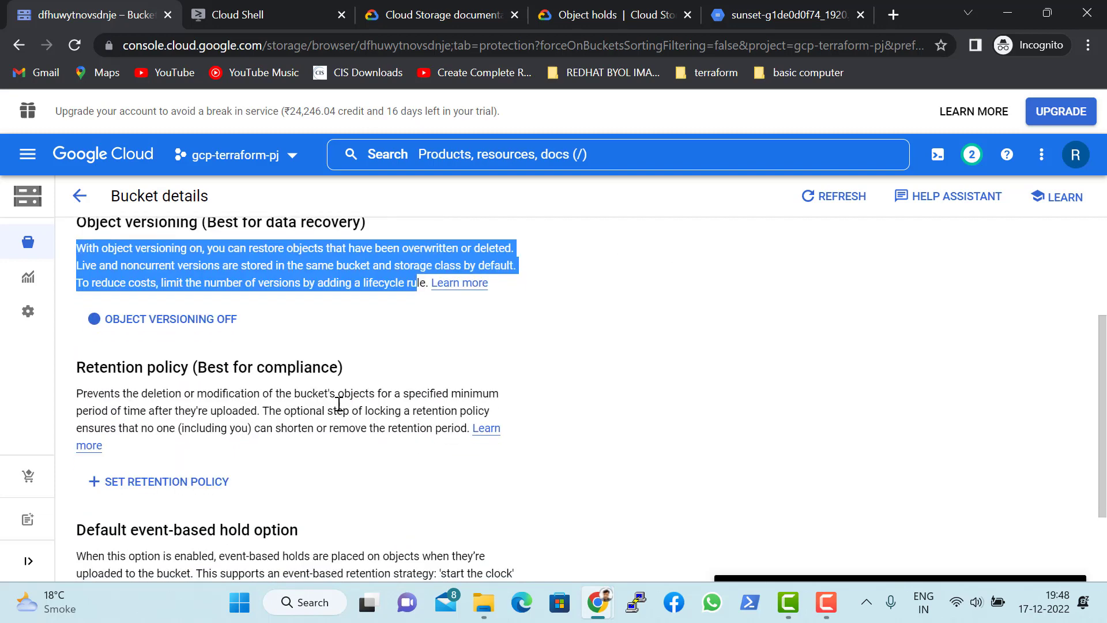
Turn on object versioning for the bucket without adding the recommended lifecycle rules.
click(115, 324)
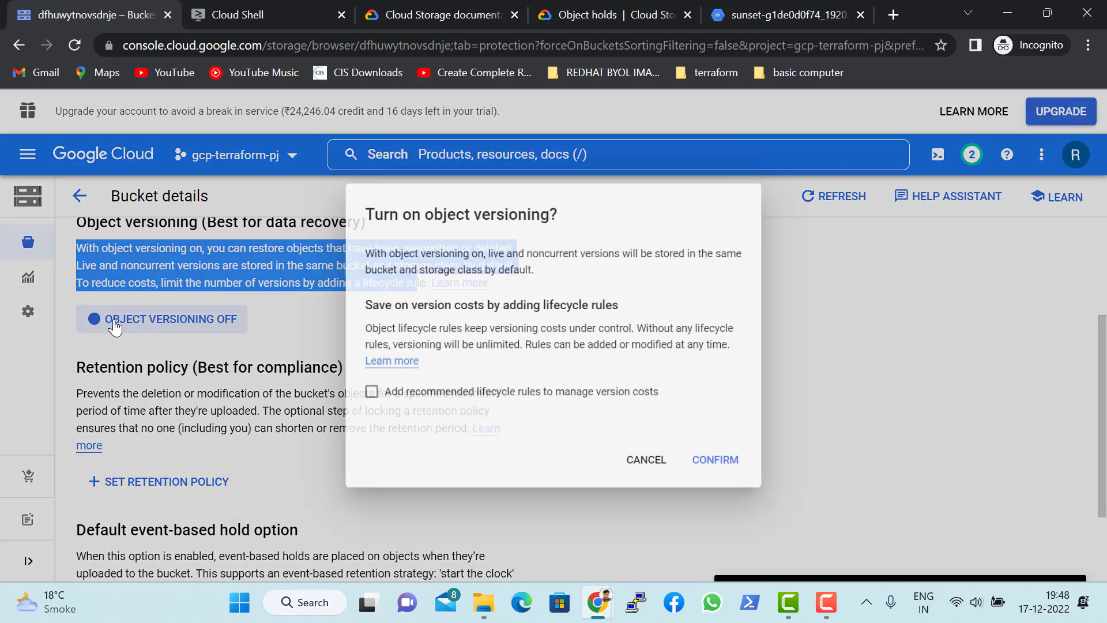
click(394, 397)
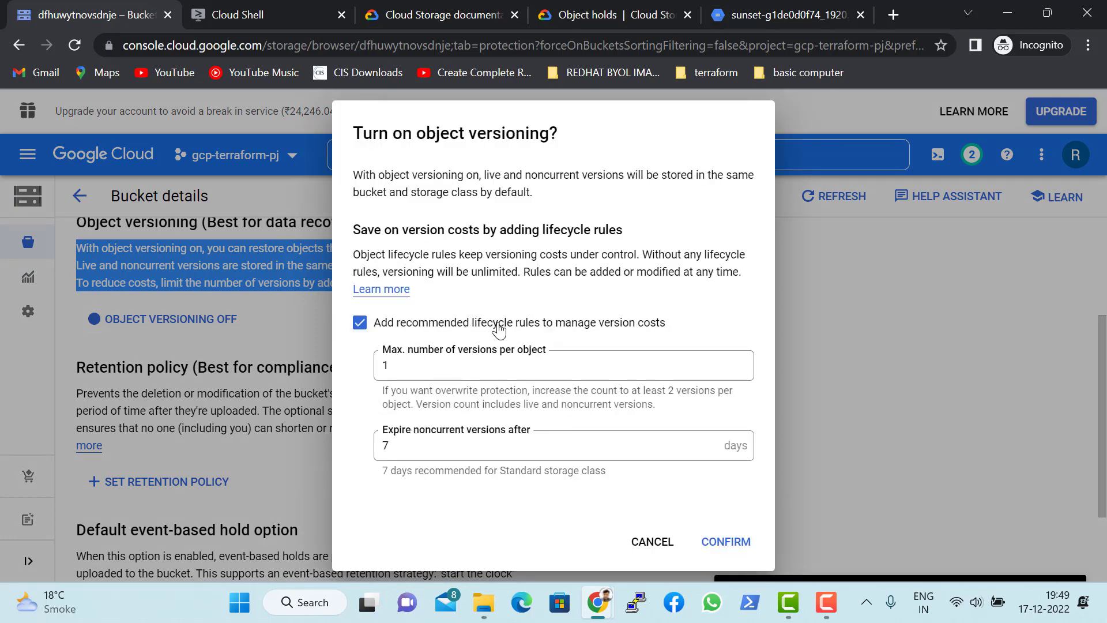
click(360, 327)
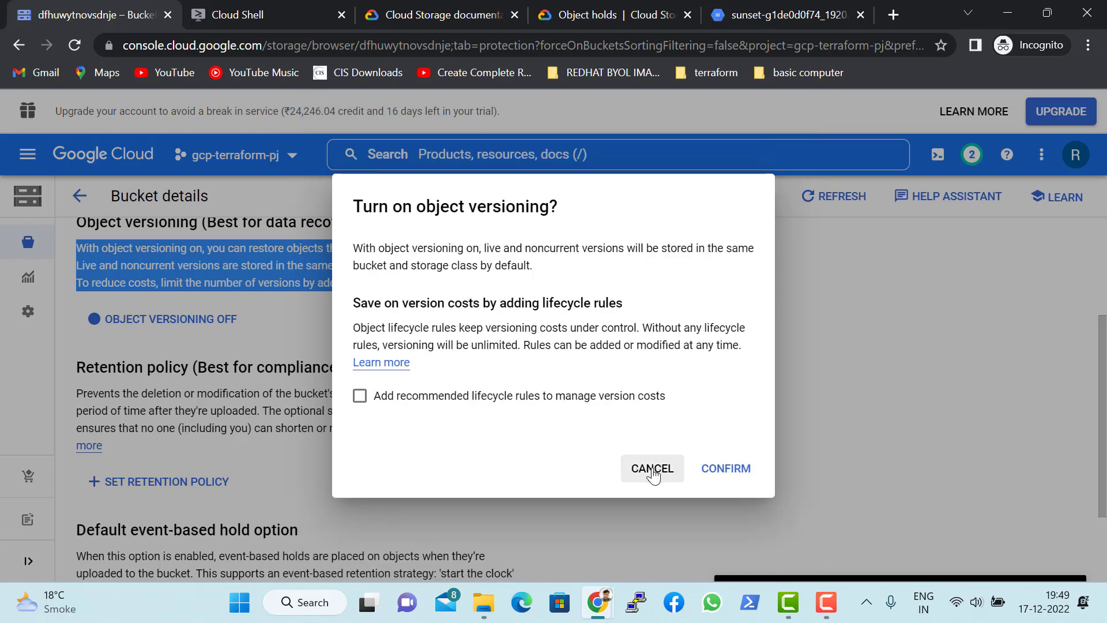
click(728, 469)
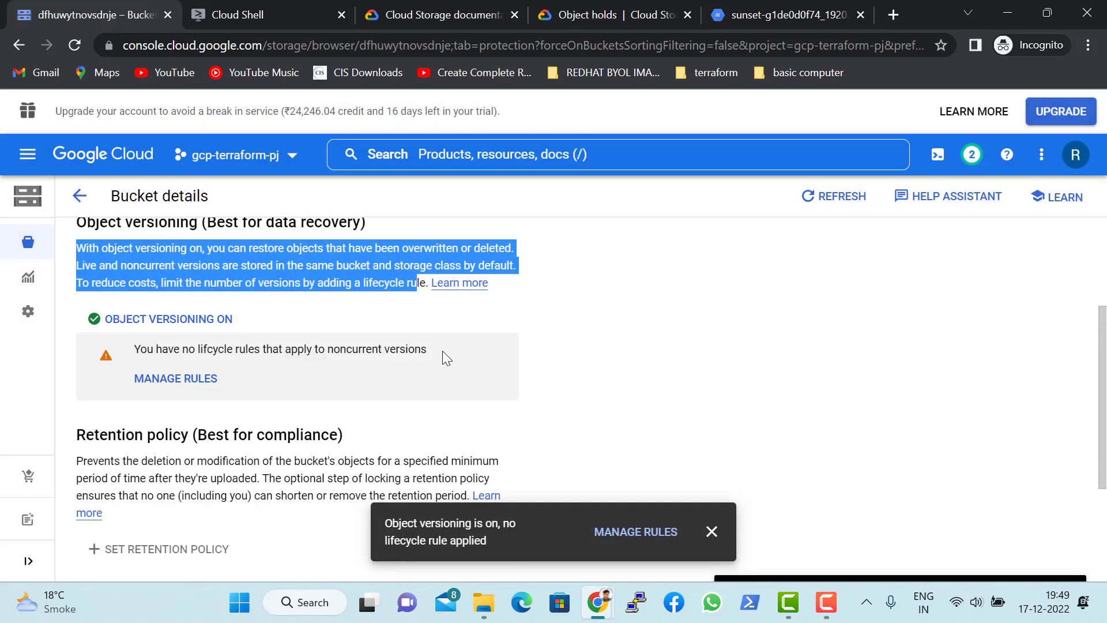
click(613, 381)
mouse_move(141, 348)
mouse_down()
mouse_move(427, 349)
mouse_move(149, 351)
mouse_up()
Examine the actions offered for a new object lifecycle rule and return to the bucket's lifecycle settings without adding one.
scroll(758, 391, up, 3)
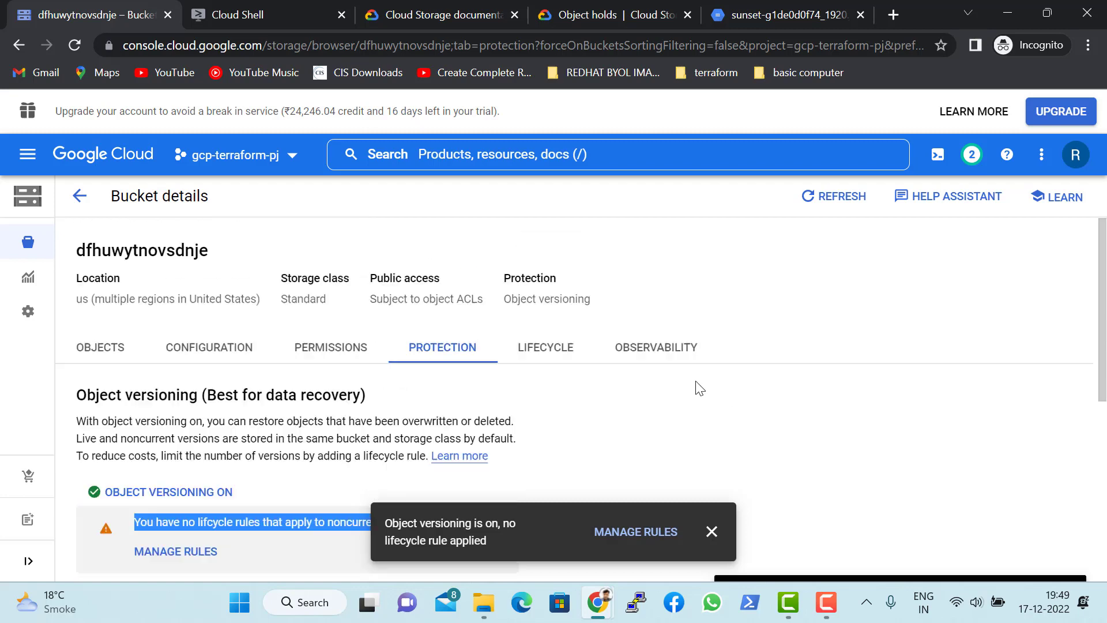
click(560, 349)
scroll(705, 328, down, 2)
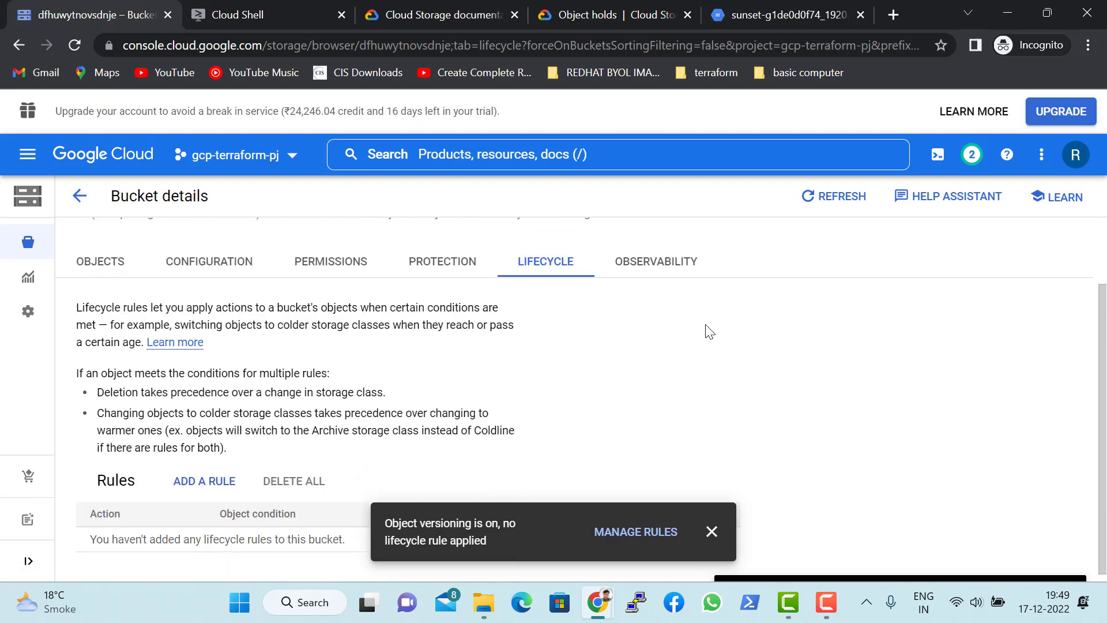
click(219, 492)
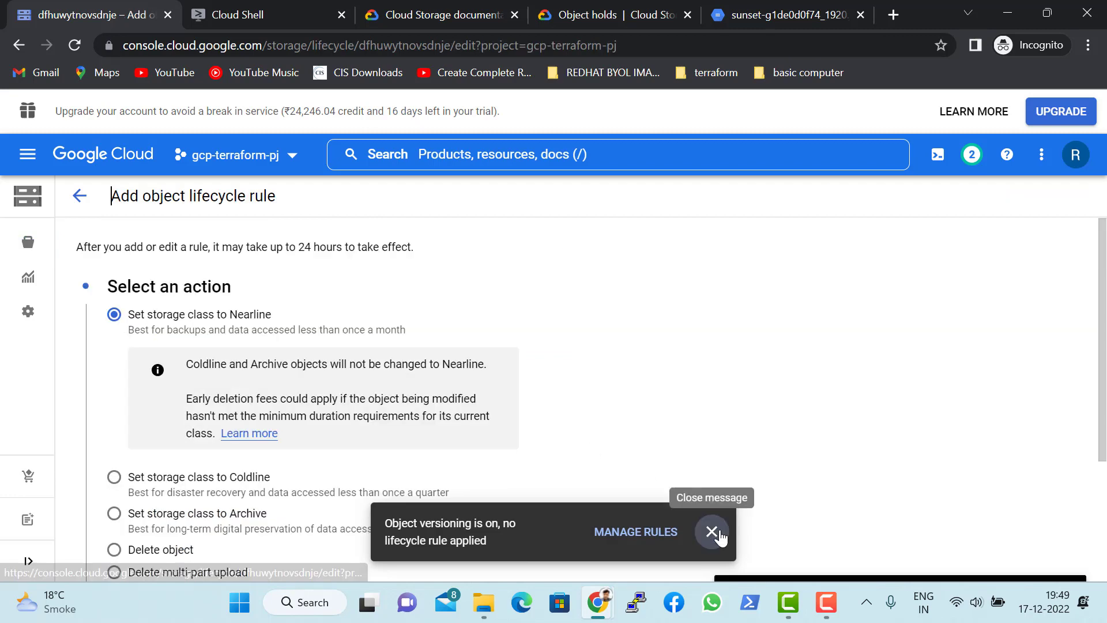
click(711, 531)
scroll(434, 437, down, 3)
scroll(433, 437, up, 3)
scroll(401, 445, down, 3)
scroll(359, 468, up, 3)
click(87, 203)
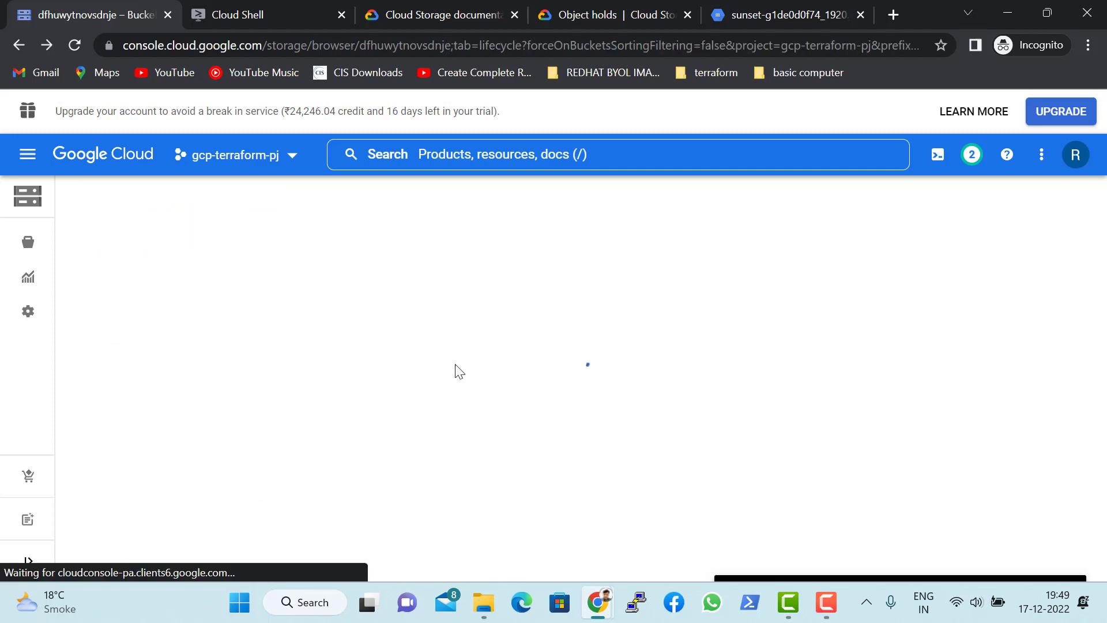
scroll(556, 425, down, 2)
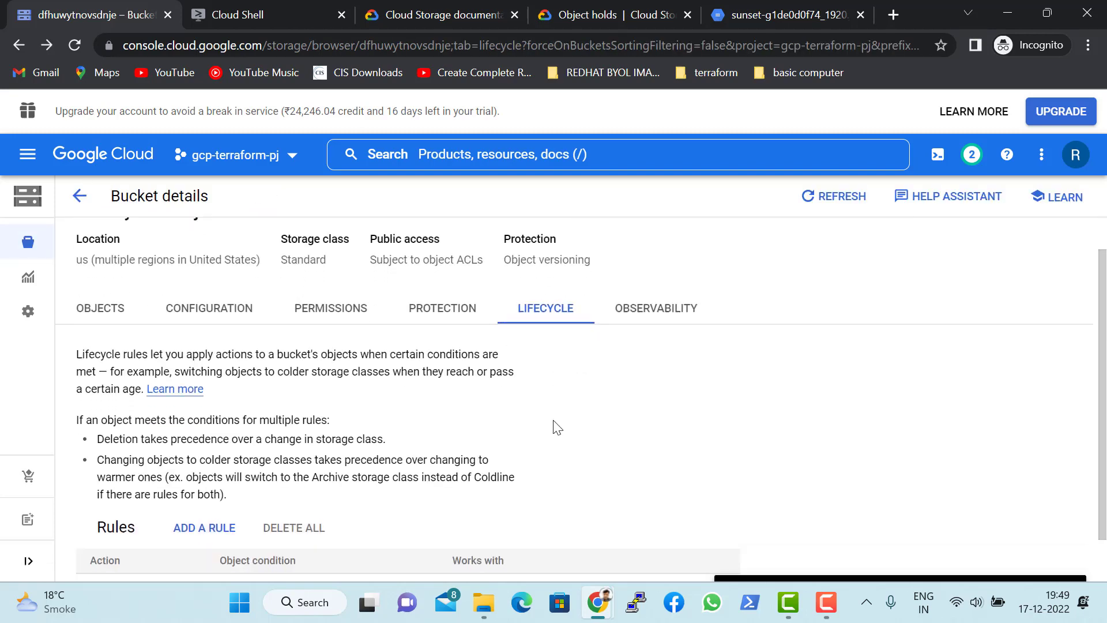
Open the bucket's protection settings and read the object versioning description, including the advice on reducing costs.
click(433, 262)
scroll(371, 339, down, 5)
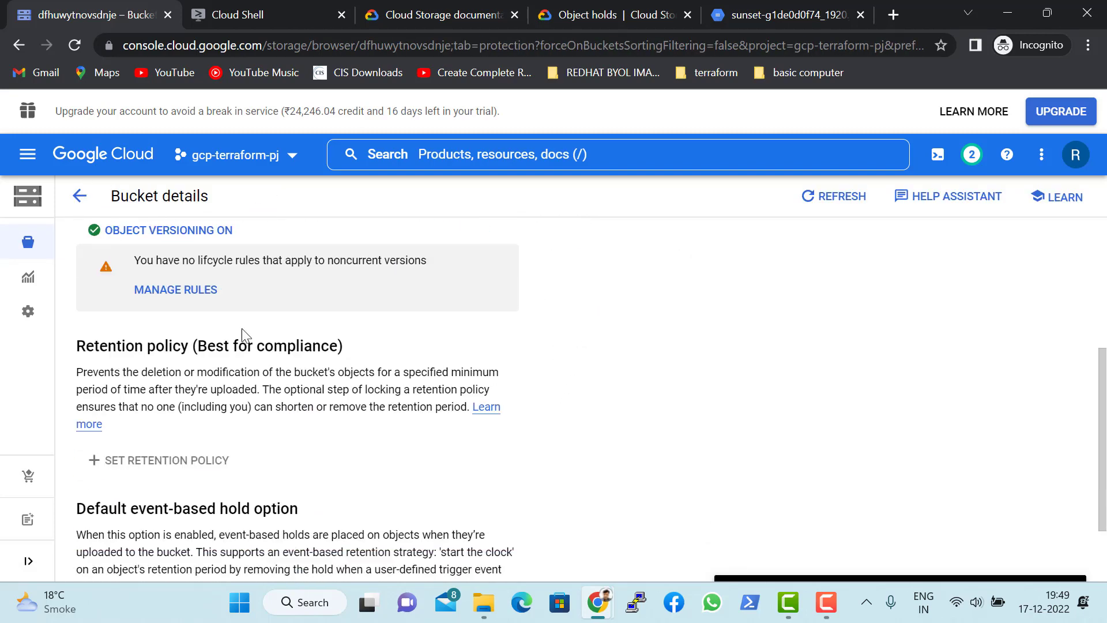
scroll(199, 297, up, 4)
scroll(115, 279, up, 3)
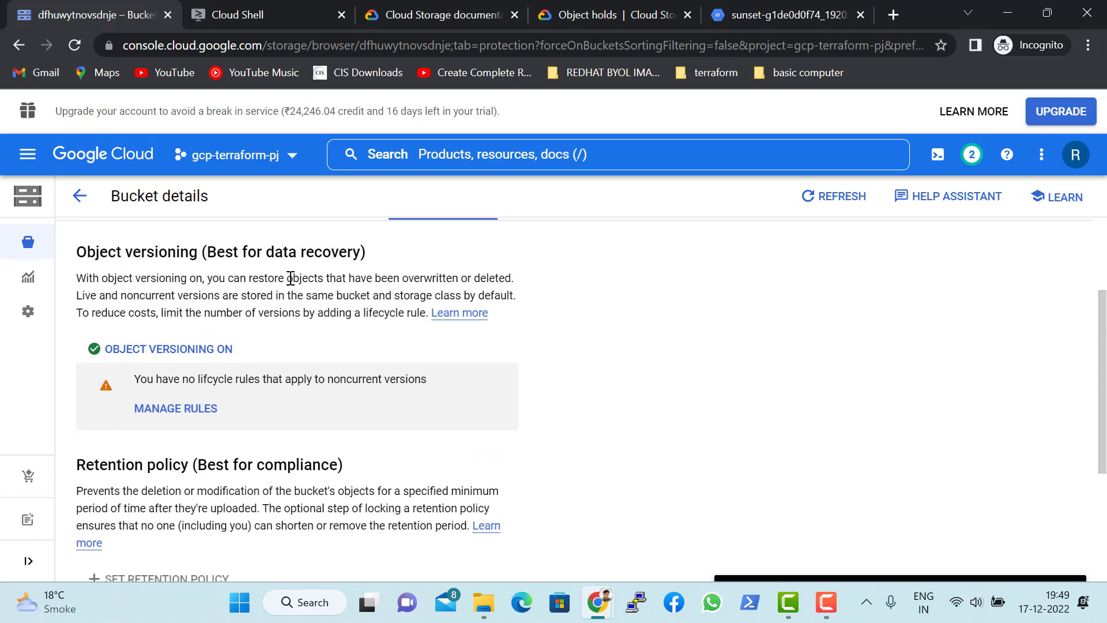
mouse_move(79, 416)
mouse_down()
mouse_move(458, 470)
mouse_move(414, 448)
mouse_move(429, 450)
mouse_move(96, 406)
mouse_up()
click(429, 450)
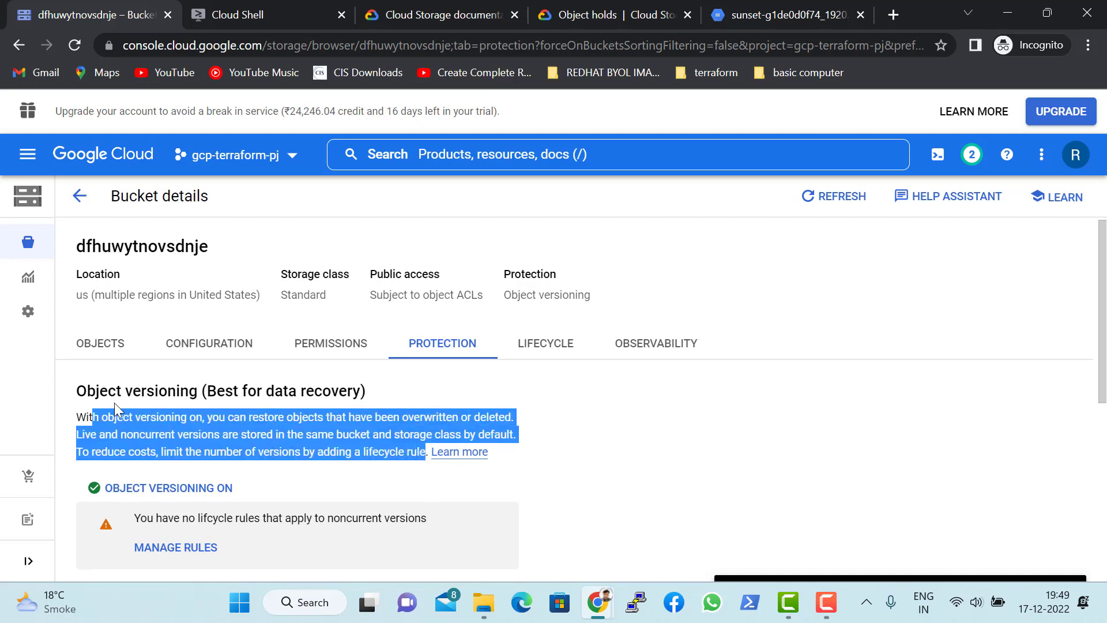
Turn off object versioning for the bucket.
scroll(210, 403, down, 2)
scroll(210, 403, down, 4)
scroll(359, 351, up, 3)
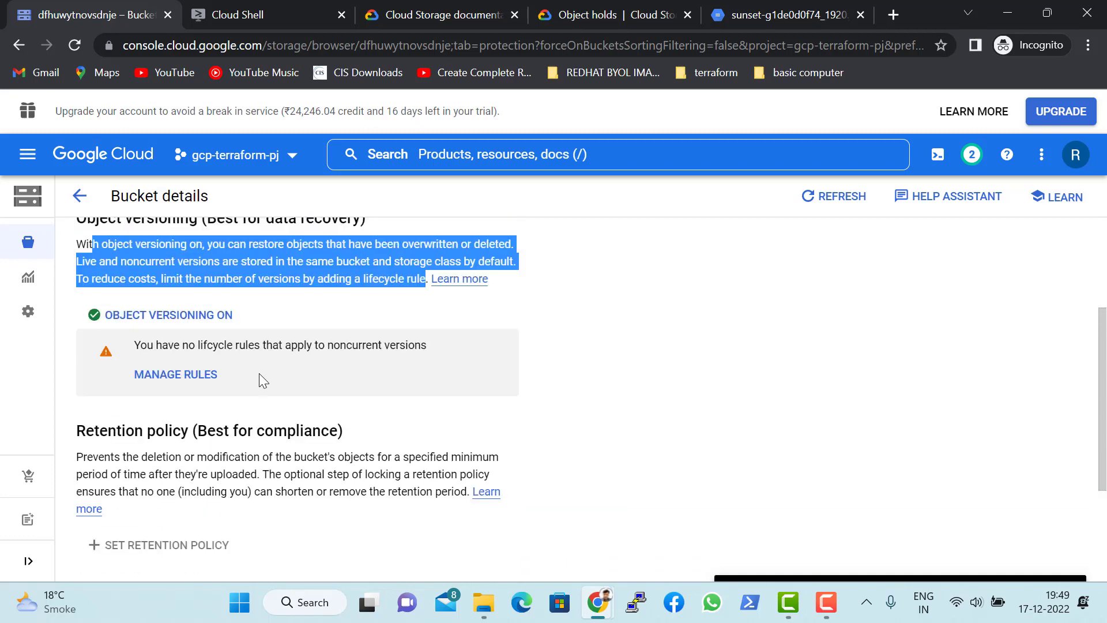
click(195, 325)
click(727, 404)
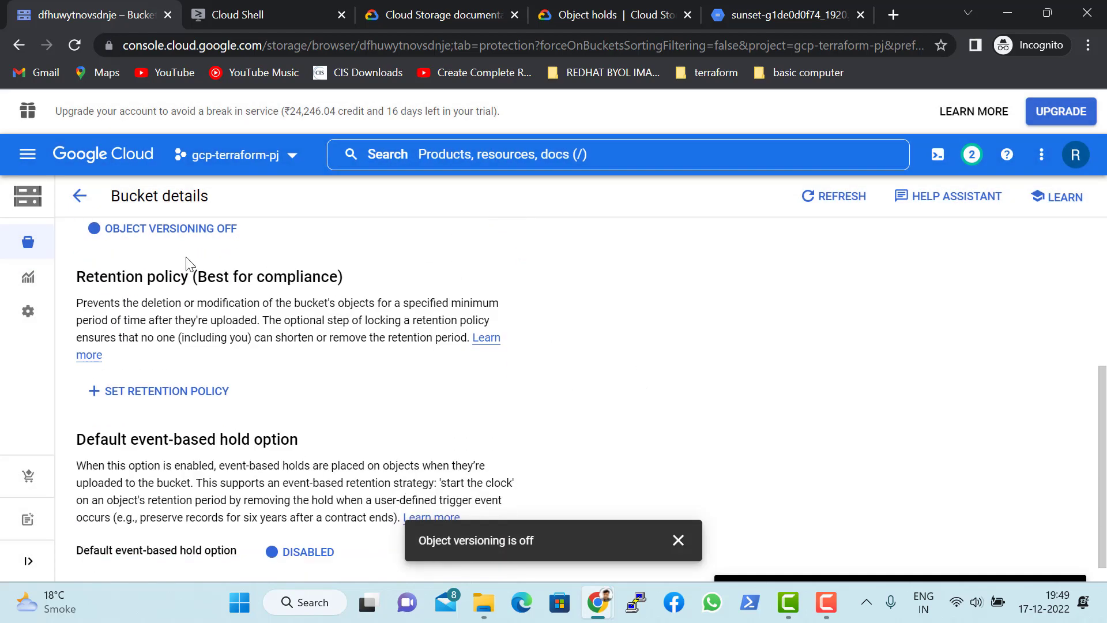
Read the retention policy description and set a retention policy that keeps the bucket's objects for 1 day.
drag(120, 283, 80, 286)
click(333, 274)
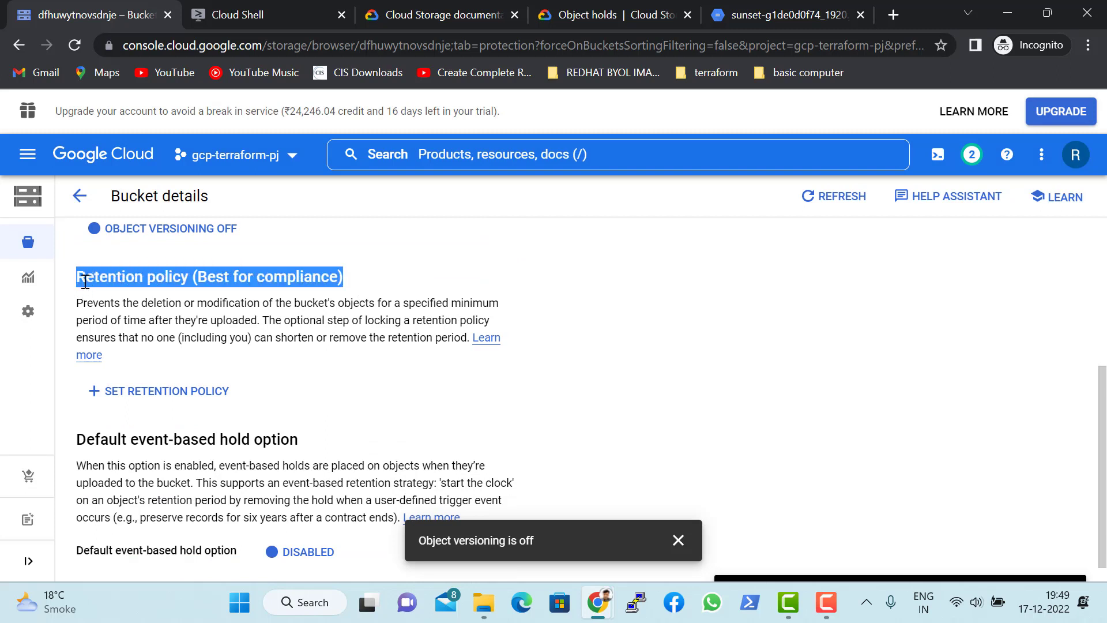
double_click(91, 282)
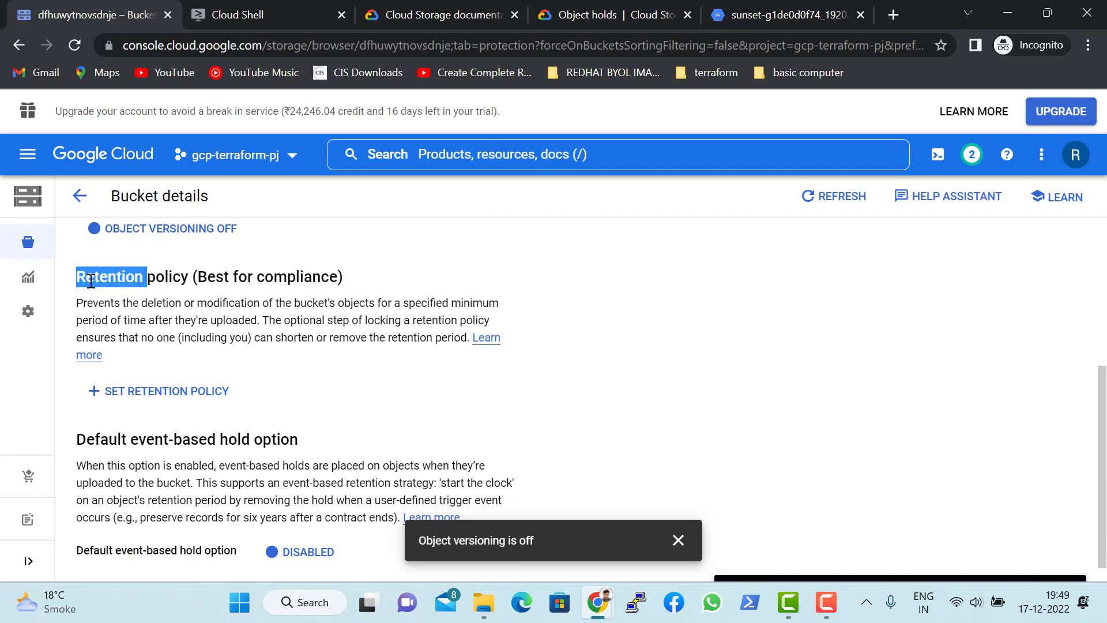
triple_click(91, 281)
click(110, 303)
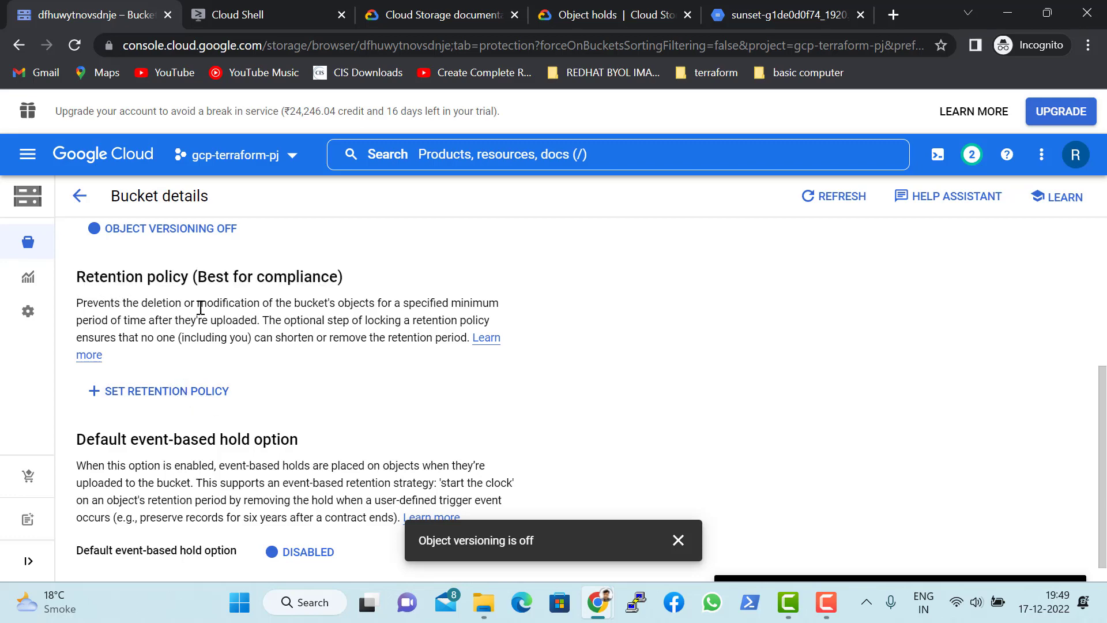
scroll(173, 312, down, 1)
click(145, 368)
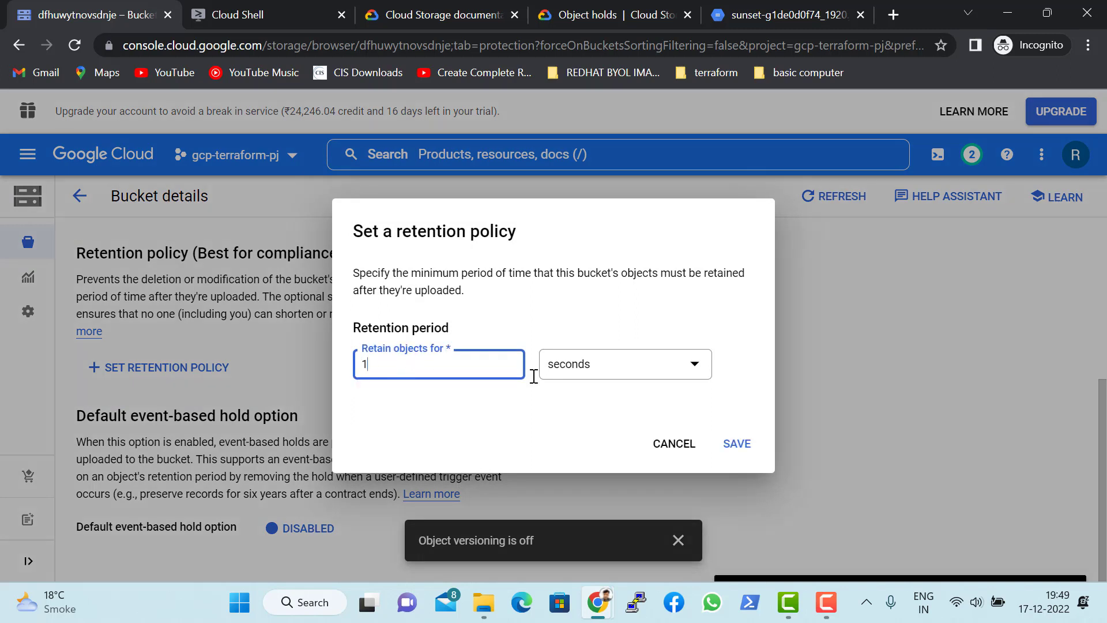
click(663, 366)
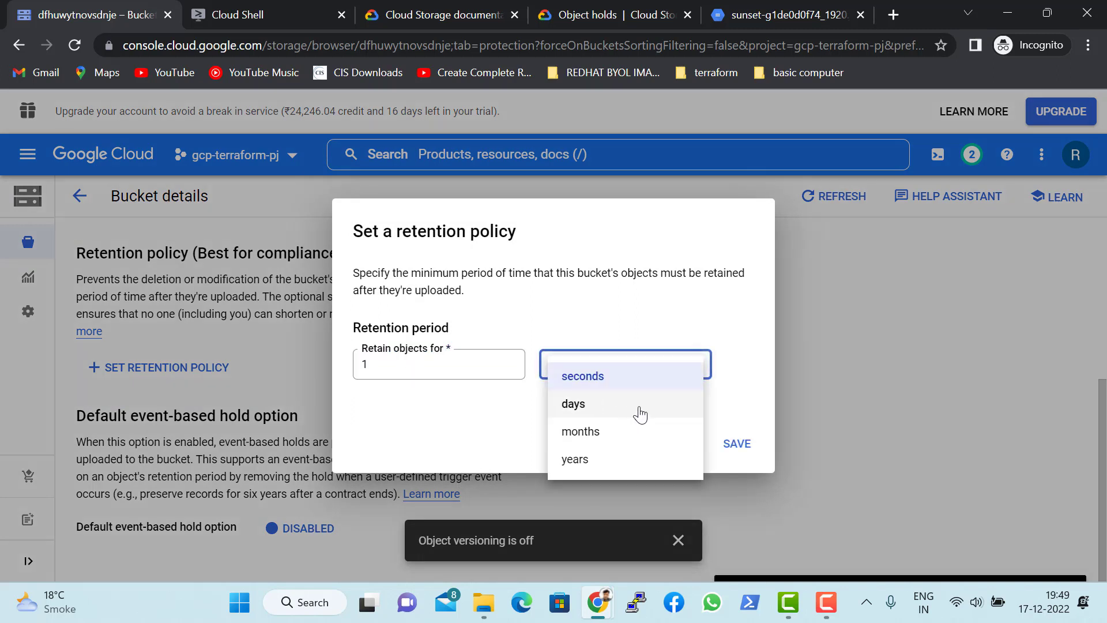
click(643, 406)
click(398, 373)
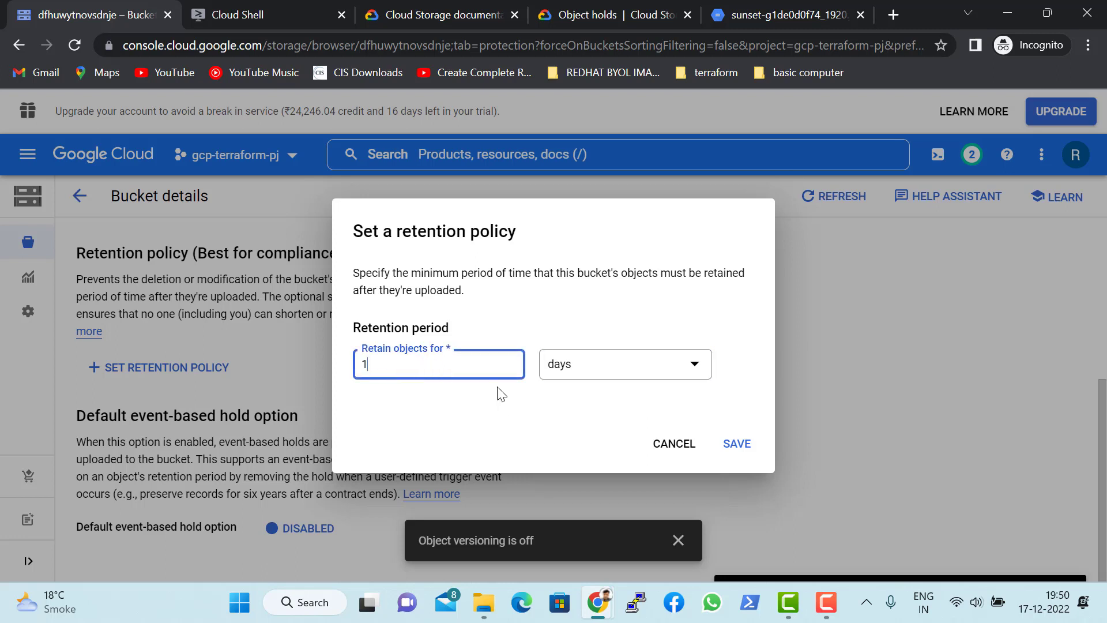
click(736, 442)
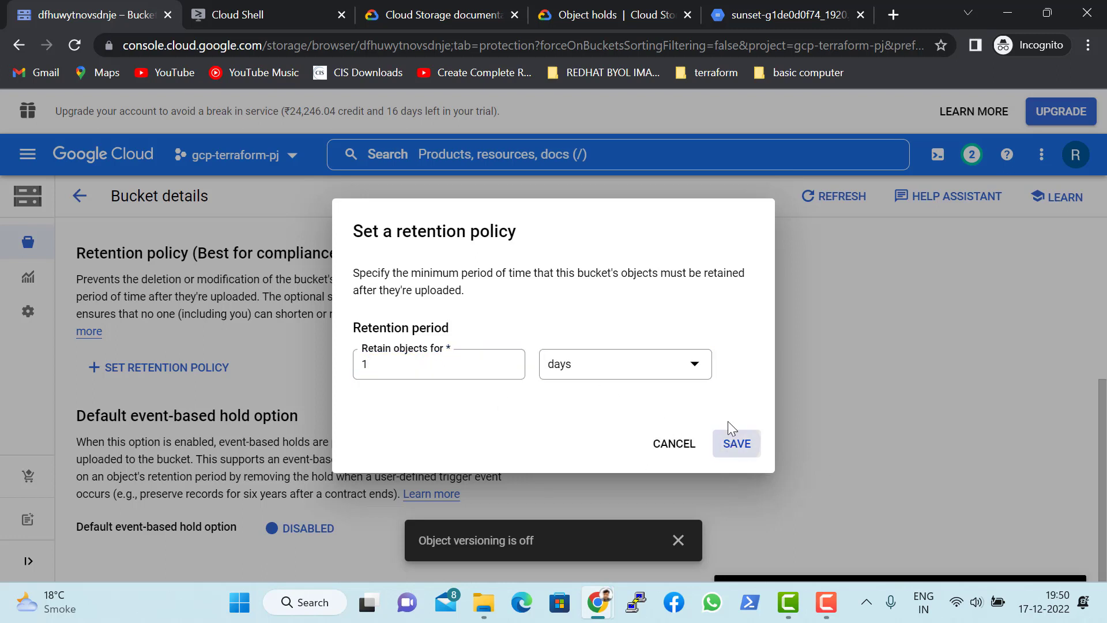
Review the retention policy's details and lock status explanation, and delete the policy from the bucket.
scroll(425, 364, down, 1)
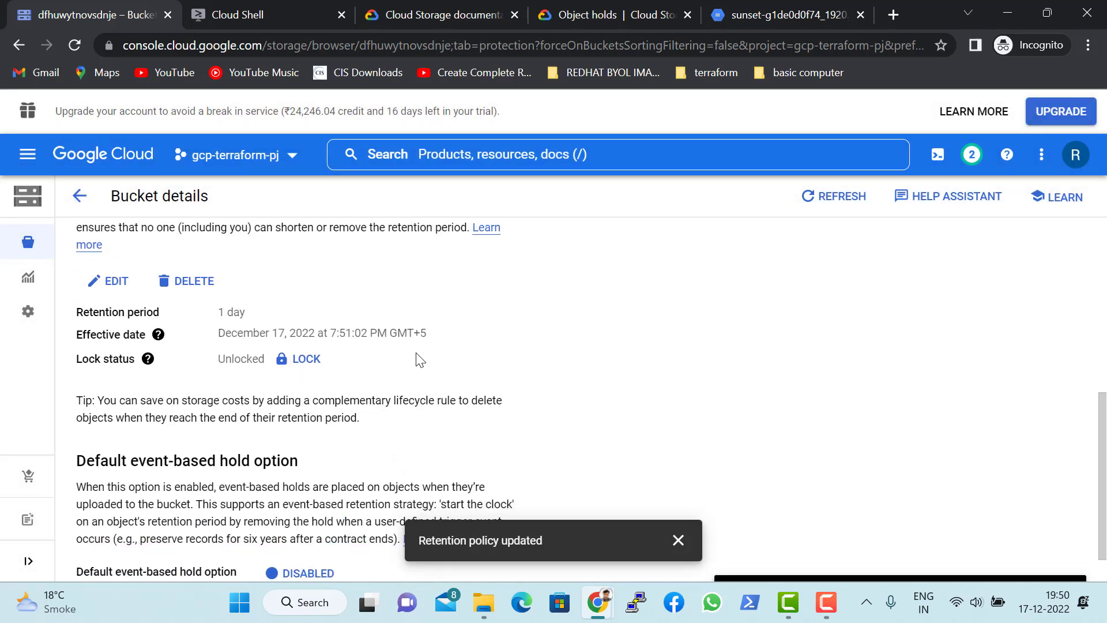
mouse_move(149, 359)
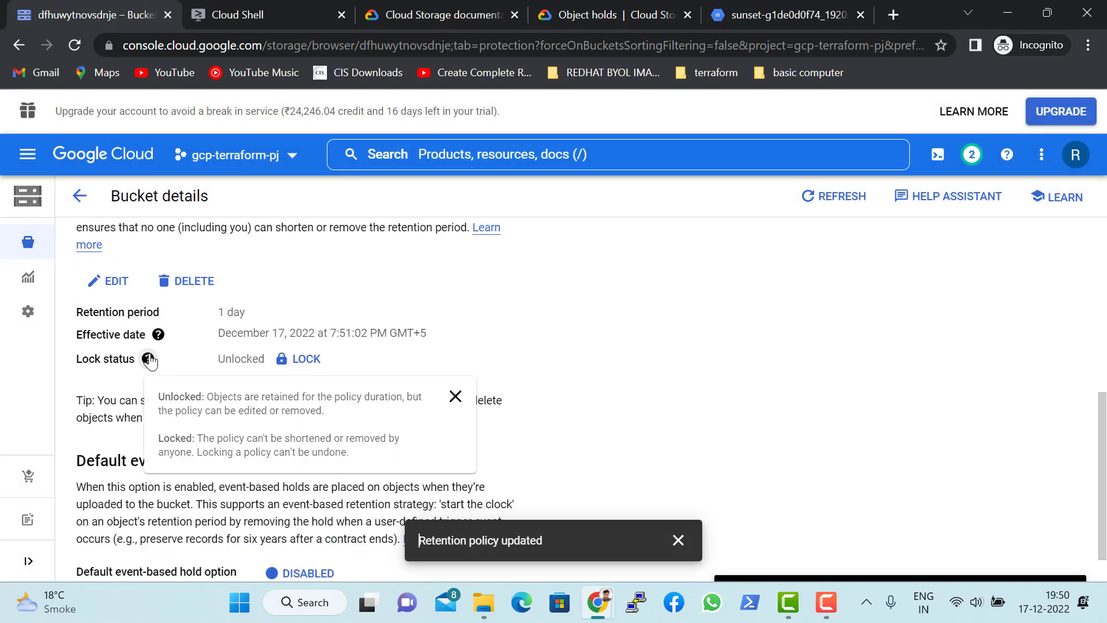
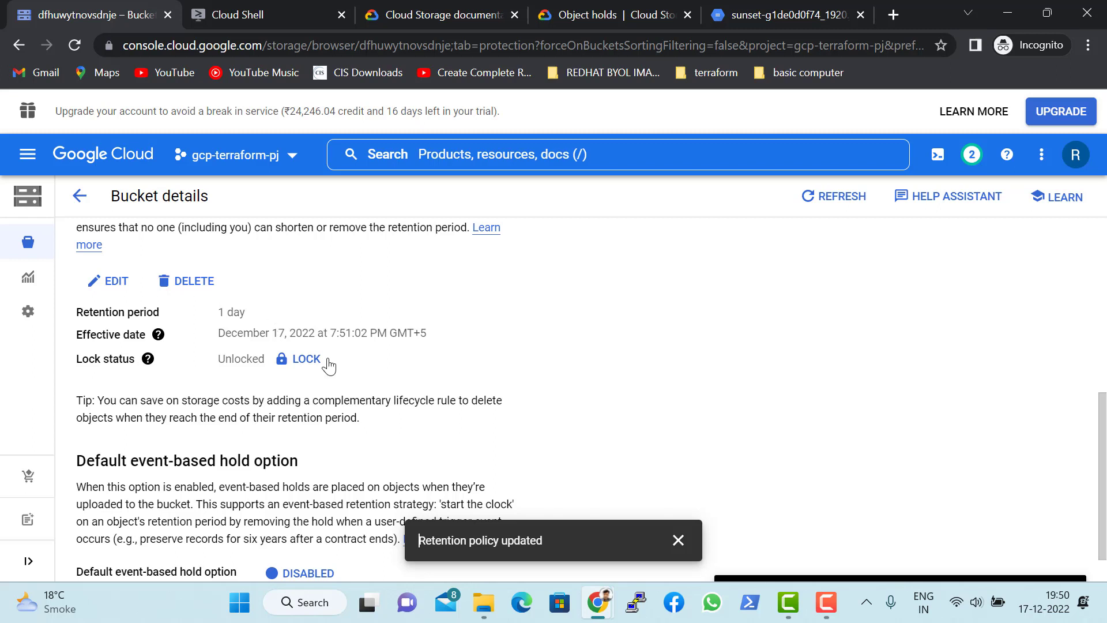
scroll(305, 323, up, 2)
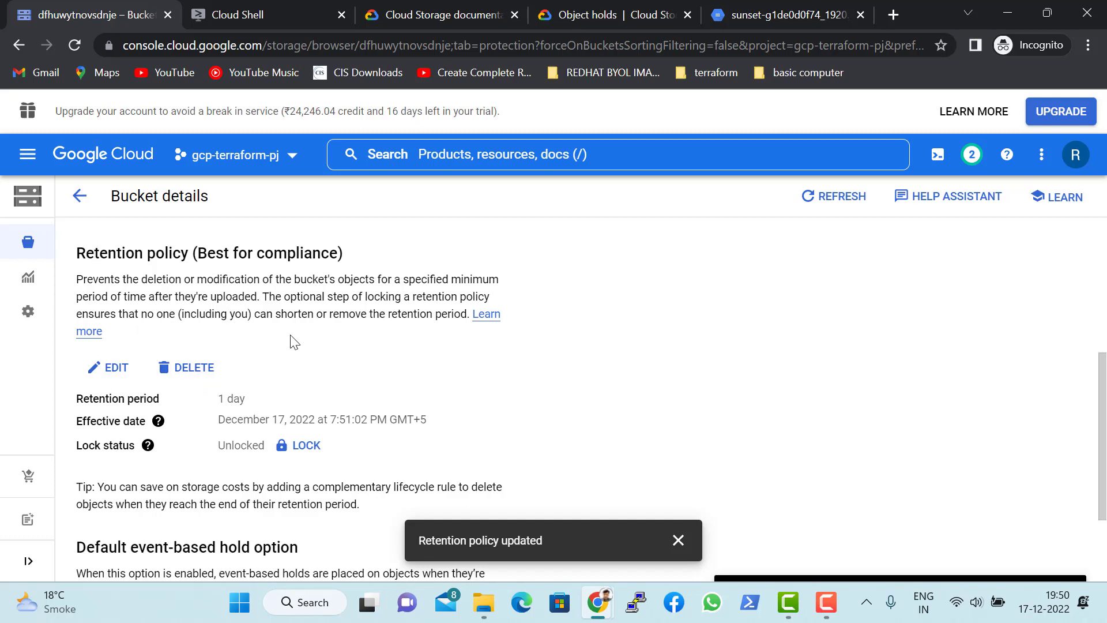
scroll(300, 341, down, 2)
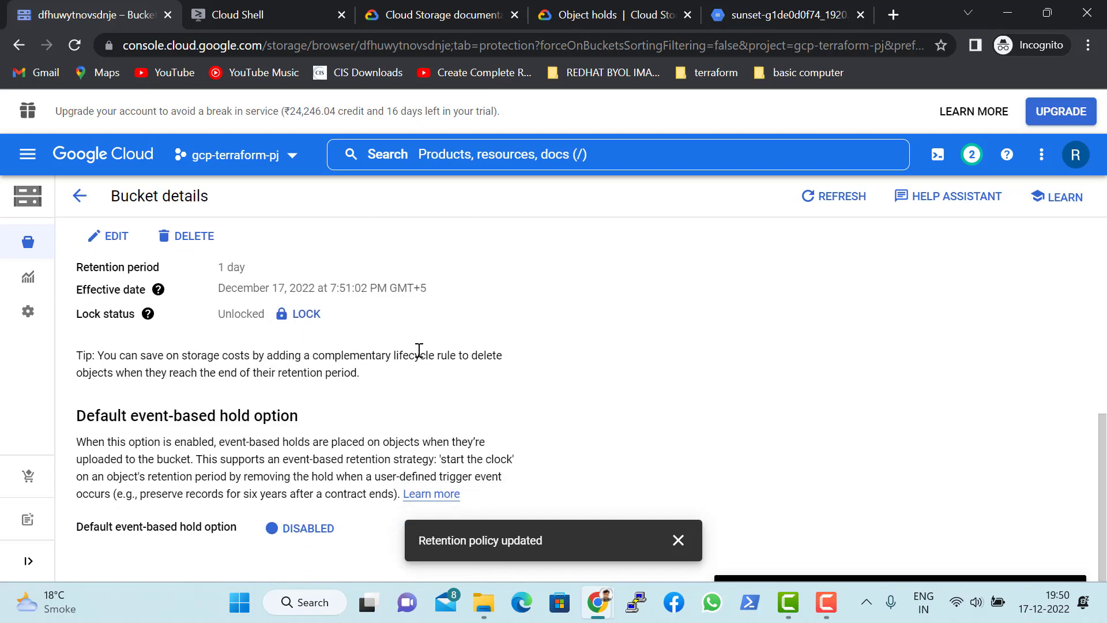
scroll(375, 342, up, 2)
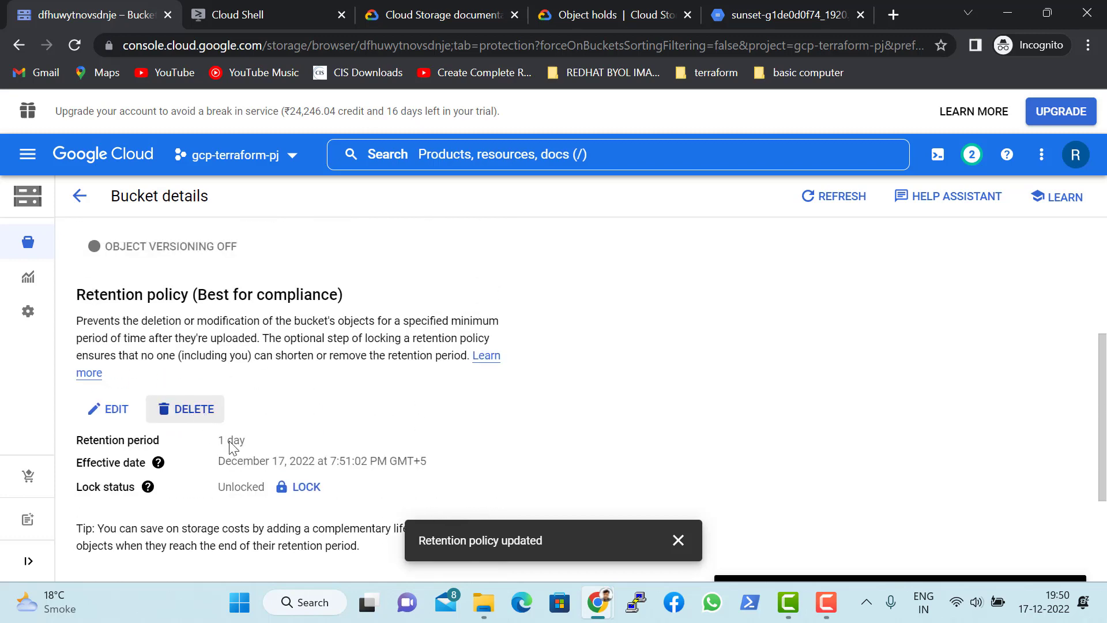
click(190, 419)
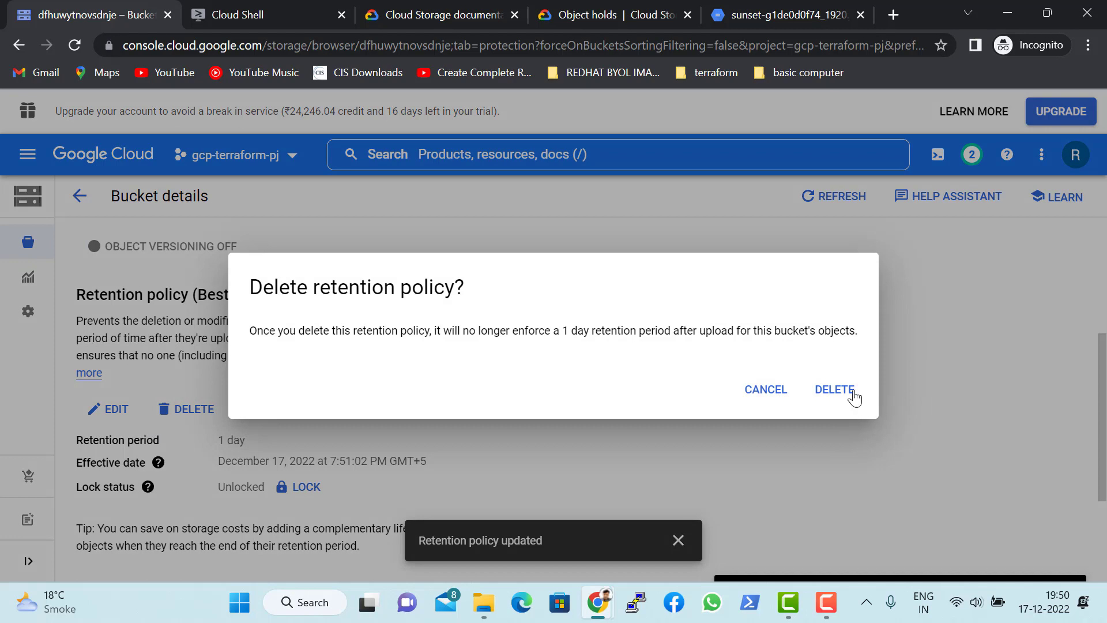
click(852, 390)
Read the description of the default event-based hold option in the bucket's protection settings.
scroll(568, 391, down, 3)
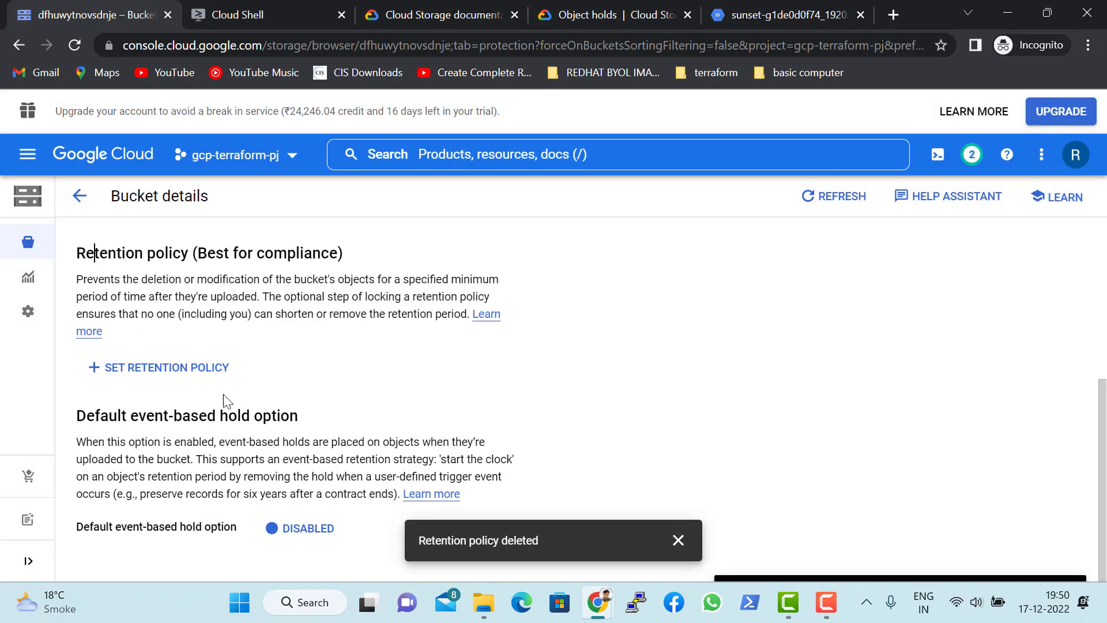
drag(86, 416, 299, 413)
triple_click(280, 413)
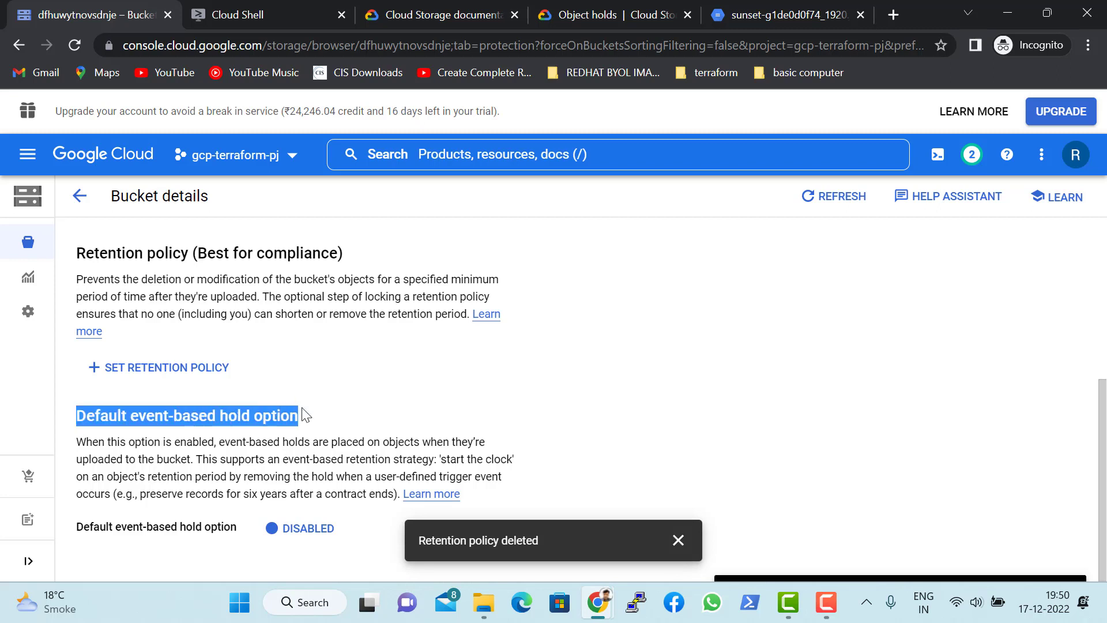
click(678, 540)
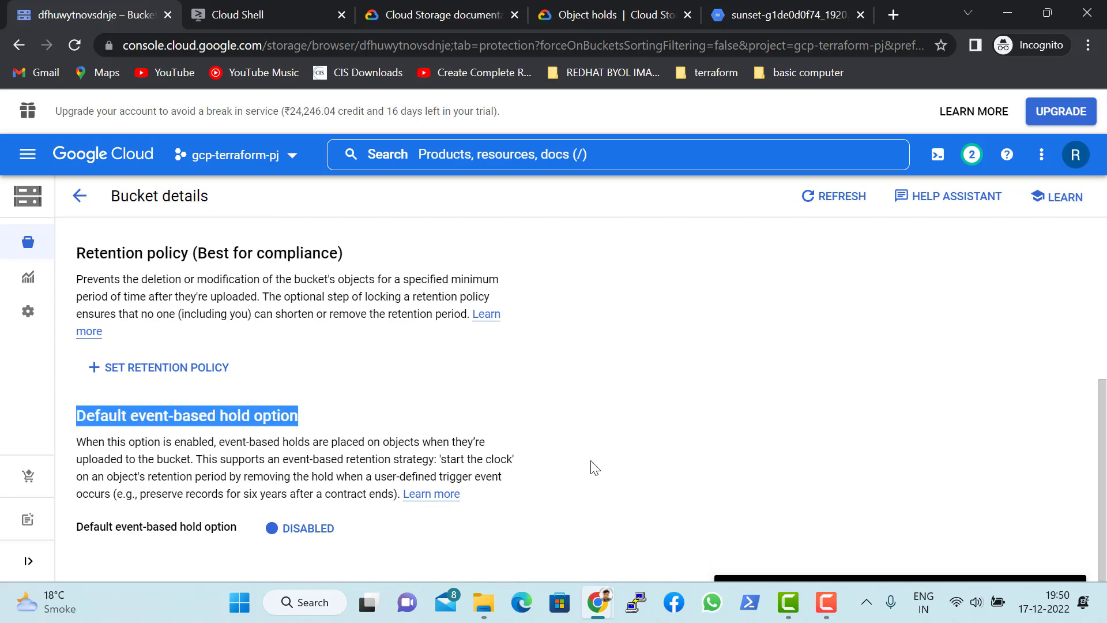
click(257, 461)
drag(79, 439, 98, 440)
click(135, 440)
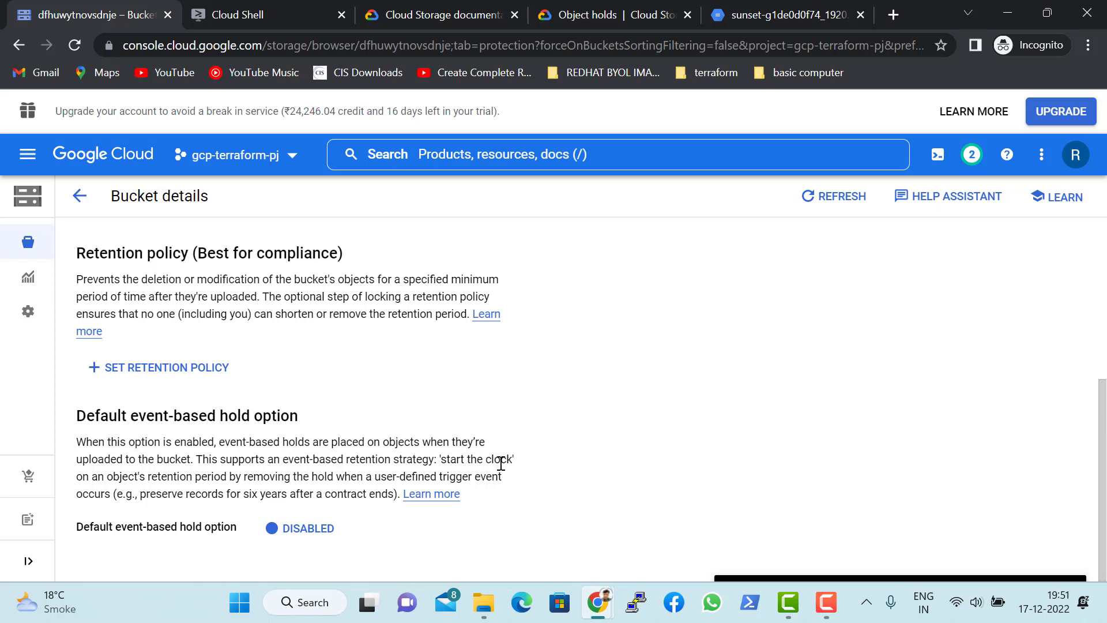
scroll(381, 416, up, 1)
scroll(379, 415, down, 1)
scroll(292, 319, up, 3)
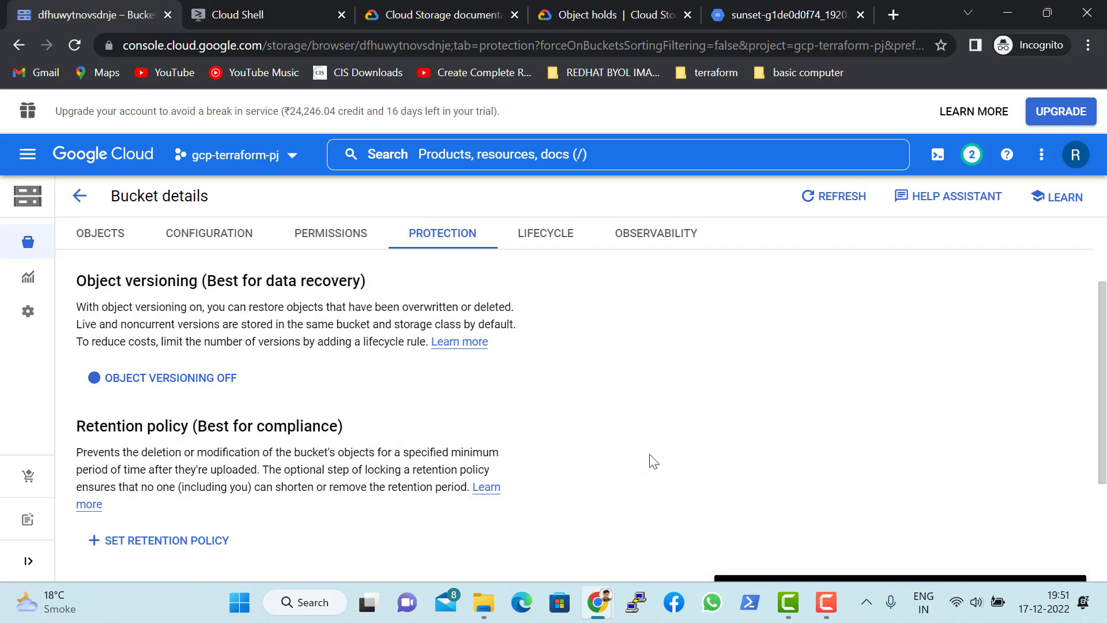
Read the types of holds in the Object holds documentation and return to the bucket's event-based hold option.
click(594, 12)
scroll(596, 388, down, 2)
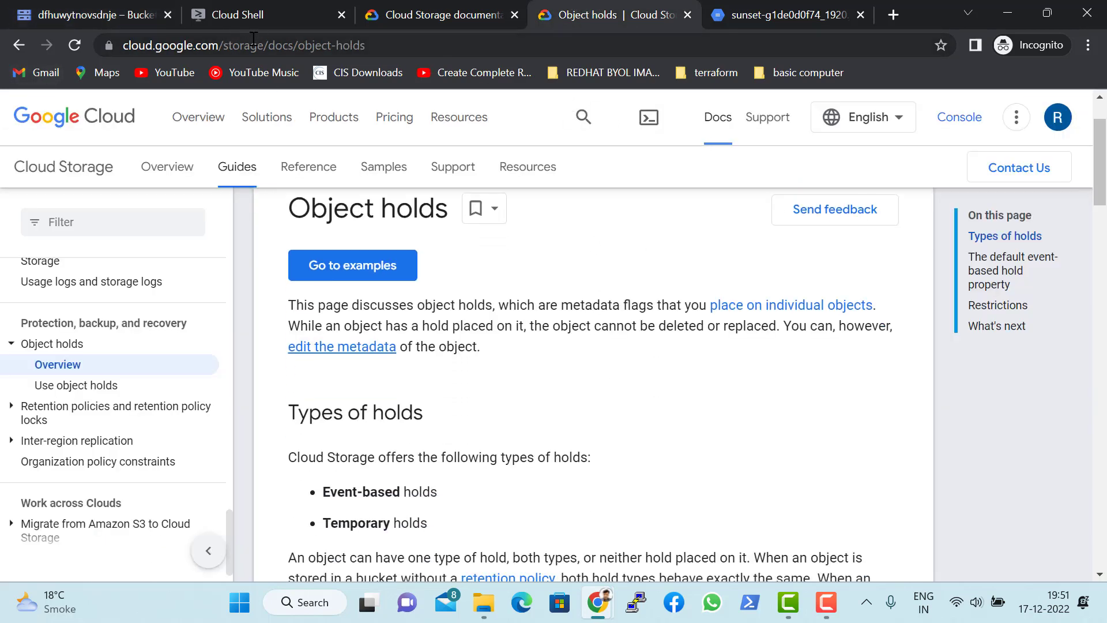
scroll(556, 351, down, 4)
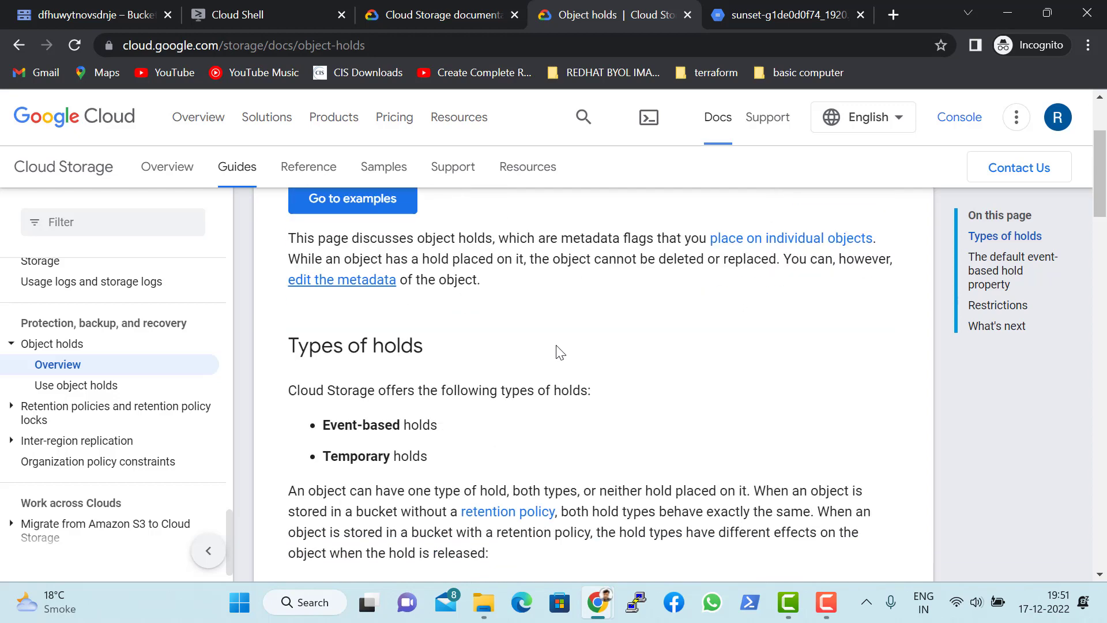
scroll(606, 340, up, 5)
scroll(571, 309, down, 3)
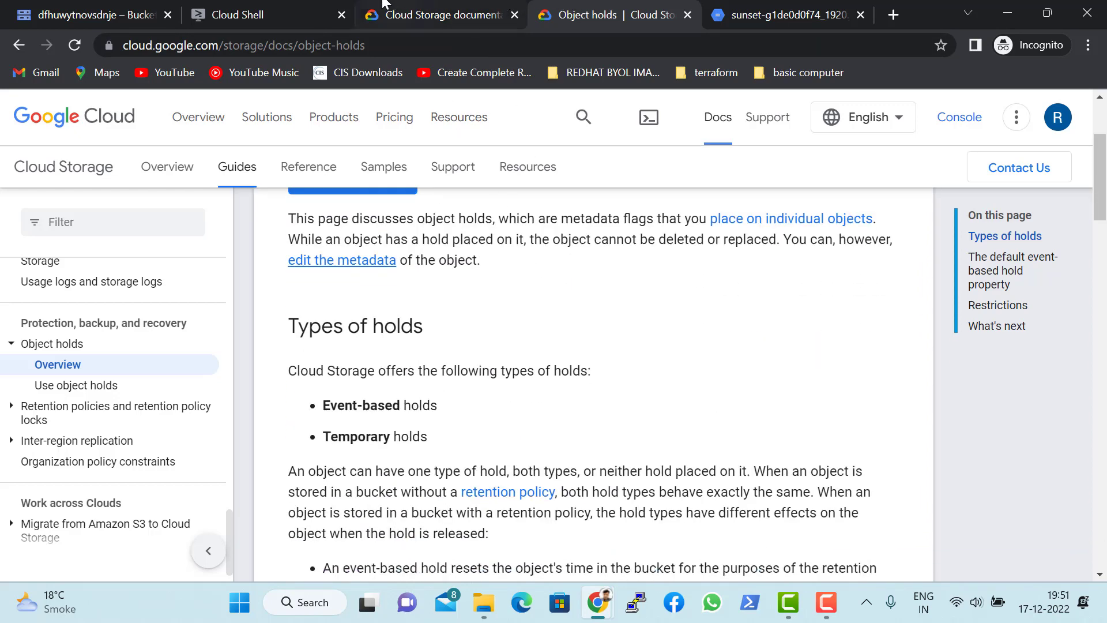
click(83, 7)
scroll(749, 413, down, 3)
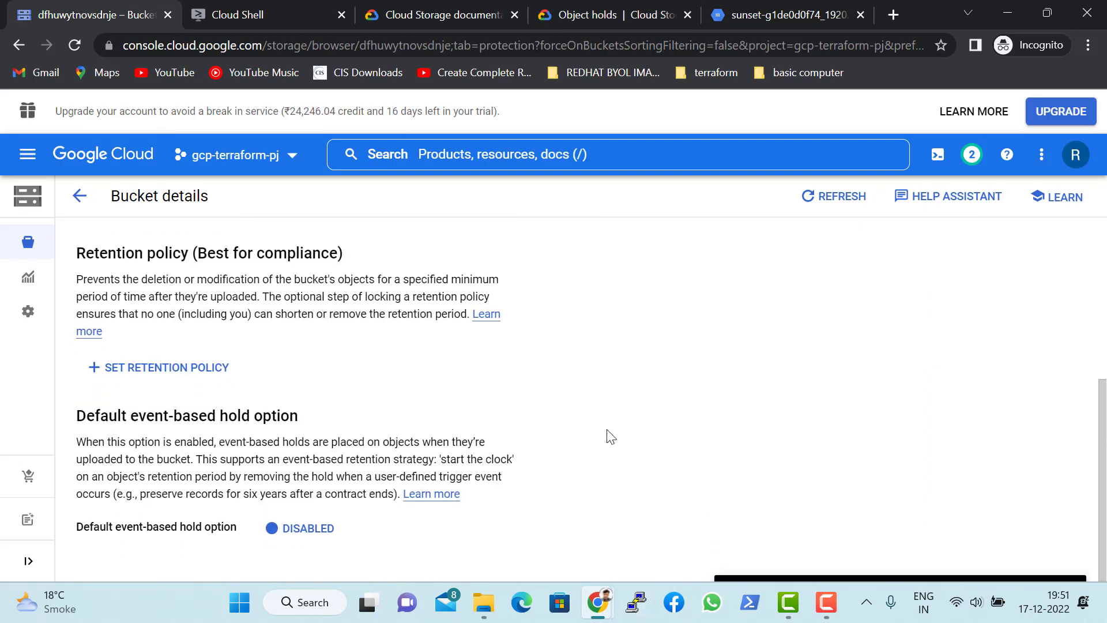
Open the bucket's lifecycle settings and review the rule precedence notes and the rules list.
scroll(608, 435, up, 5)
click(537, 349)
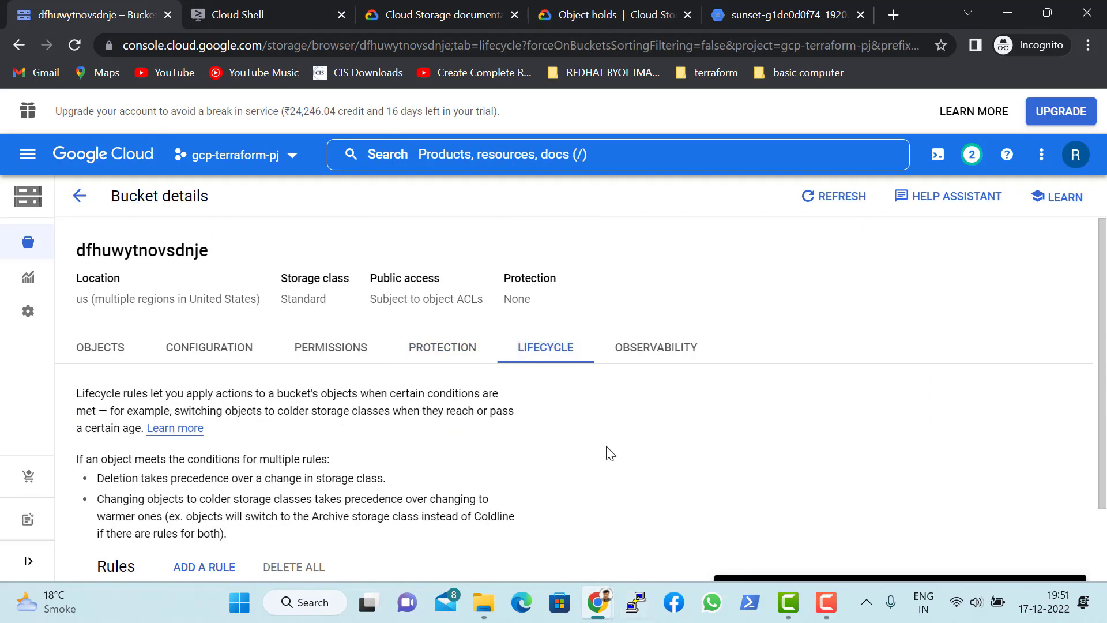
scroll(606, 452, down, 2)
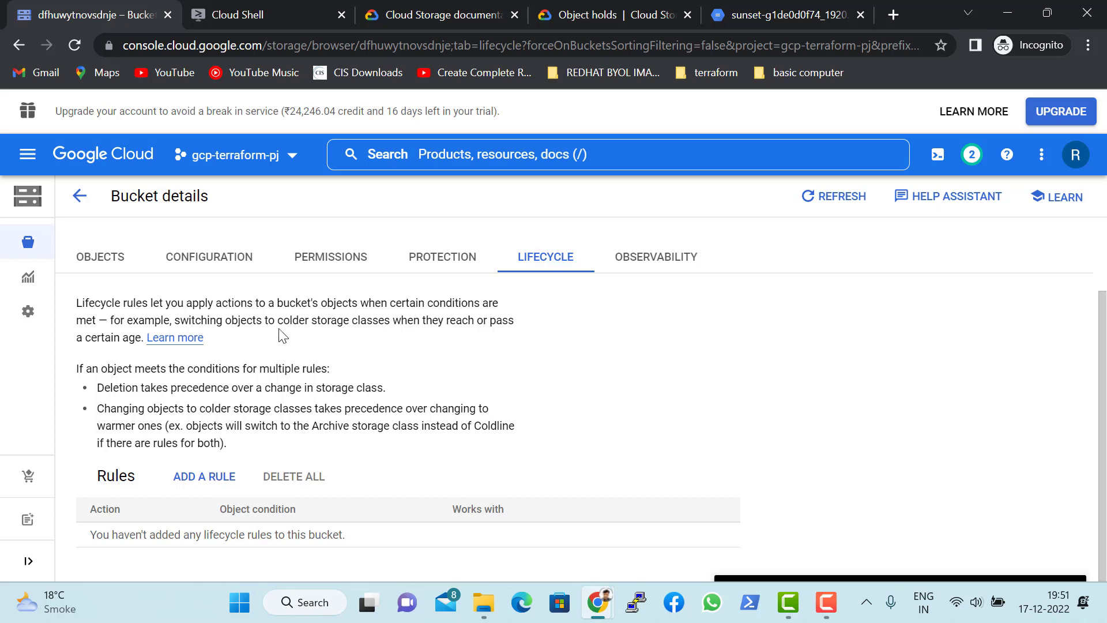
Open the form for creating a new bucket and review the storage class section's Autoclass and default class options.
click(79, 196)
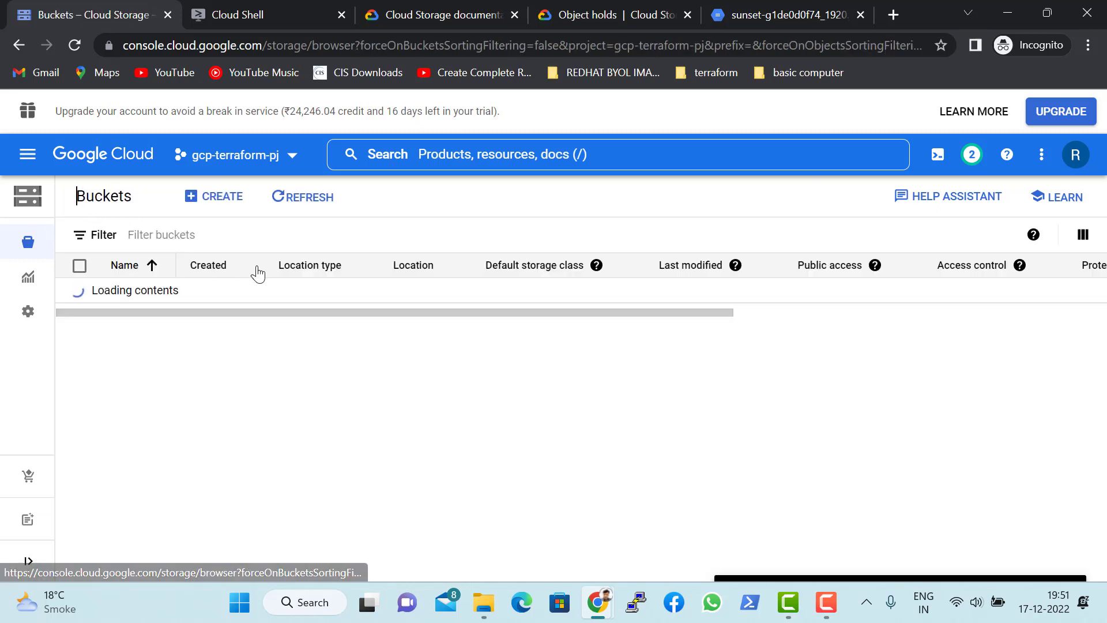
click(217, 197)
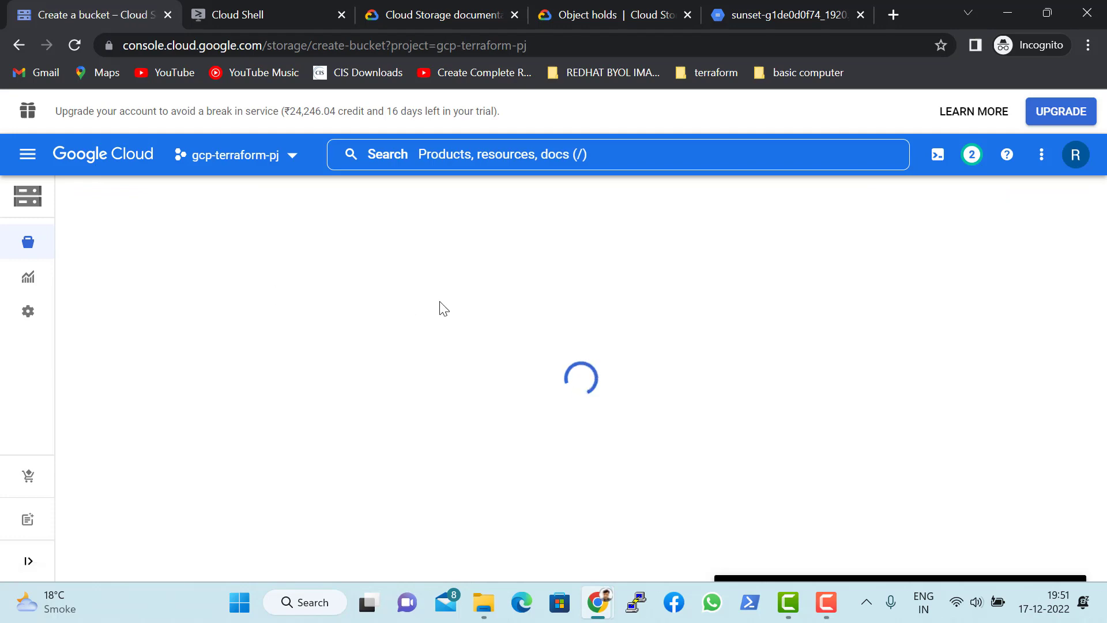
scroll(404, 317, down, 3)
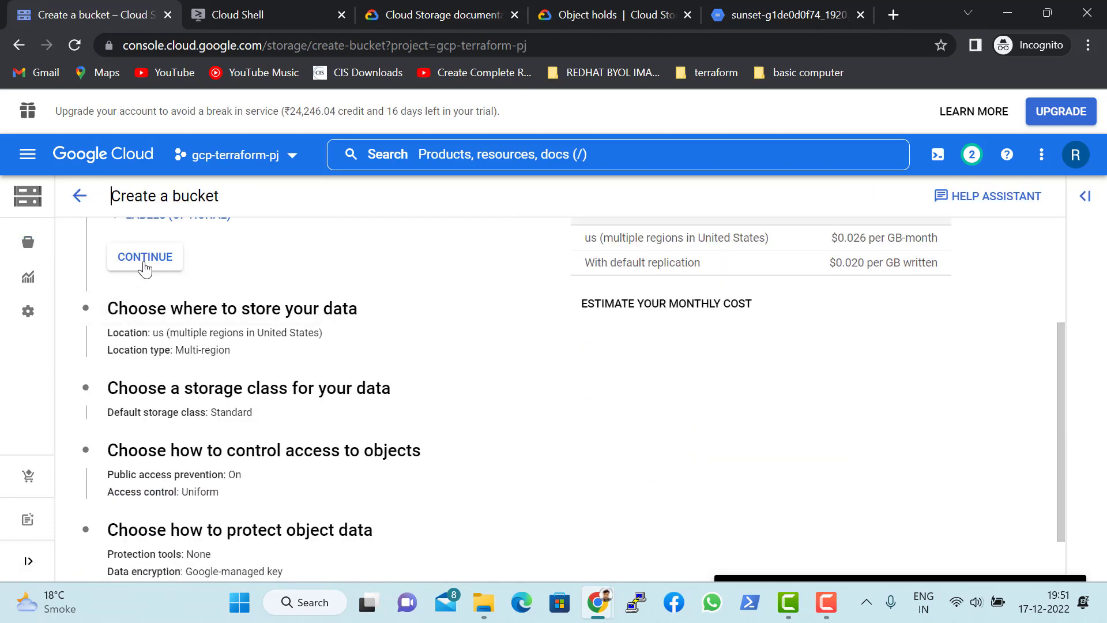
click(180, 391)
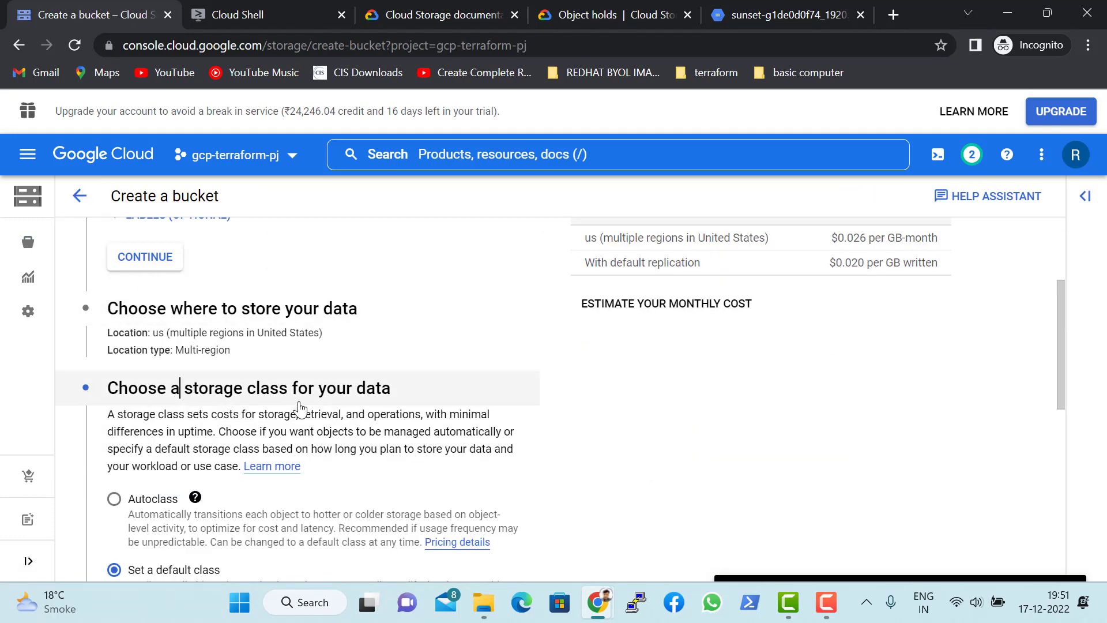
scroll(1047, 363, down, 8)
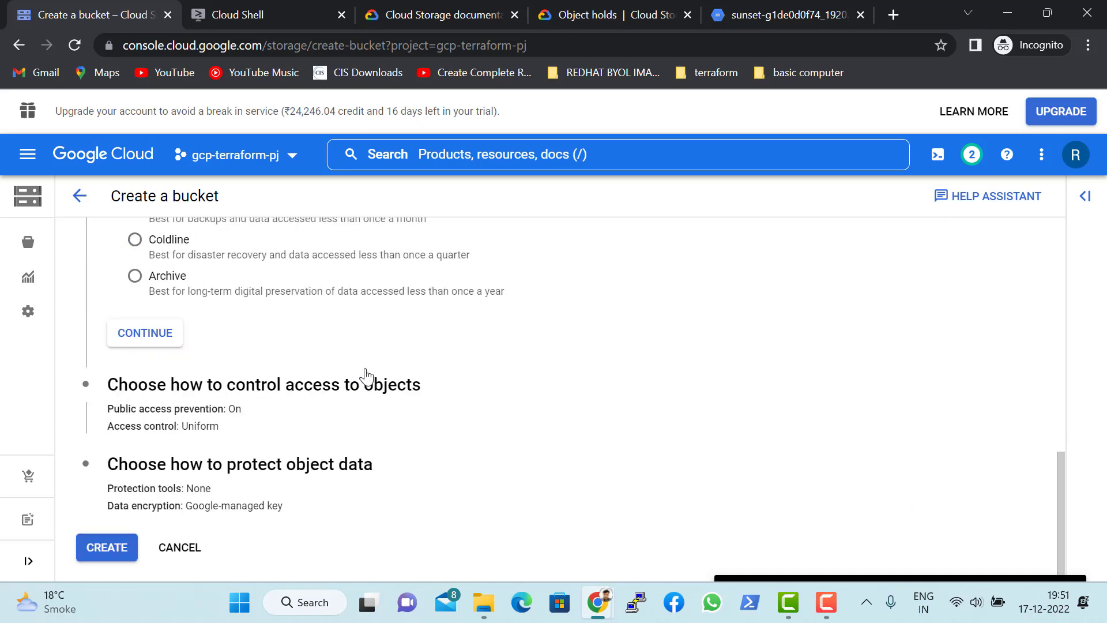
scroll(366, 375, up, 5)
scroll(354, 375, down, 2)
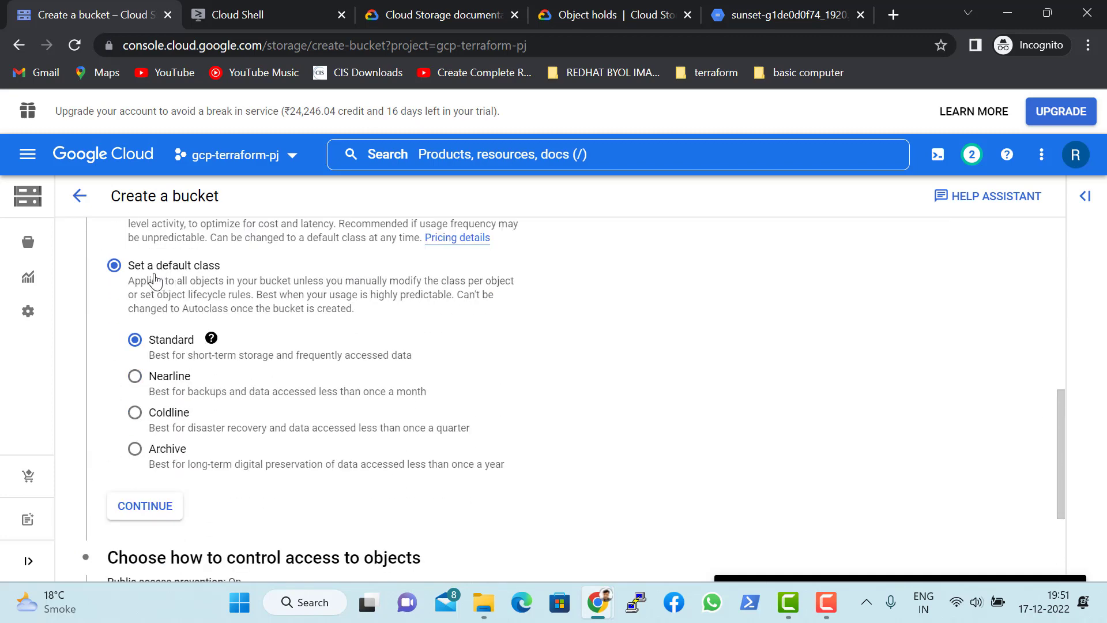
scroll(239, 335, up, 2)
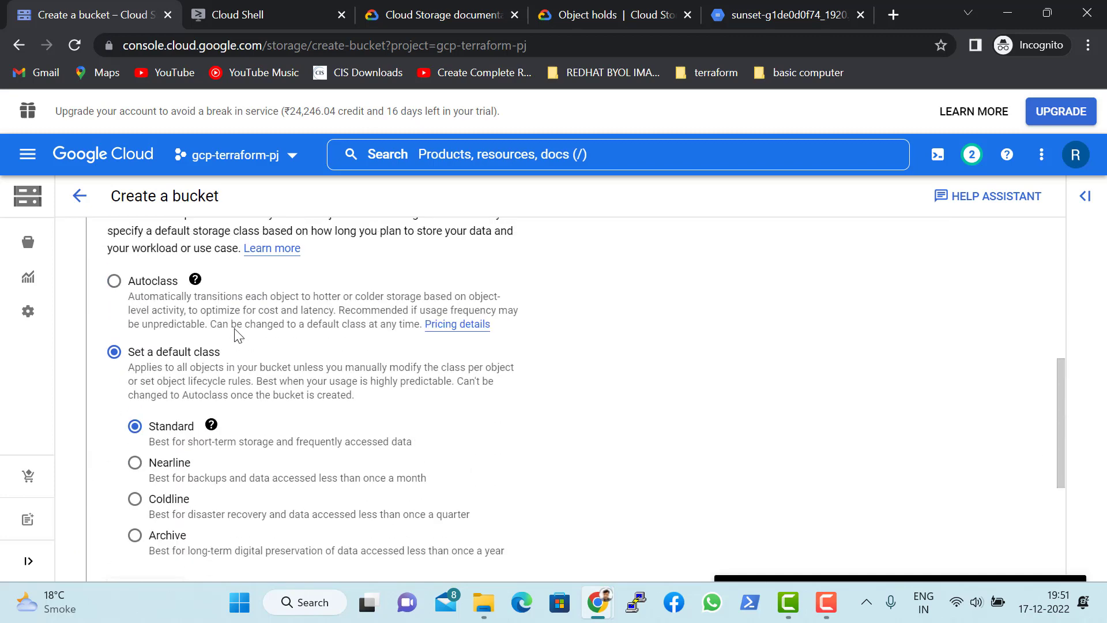
scroll(230, 334, down, 2)
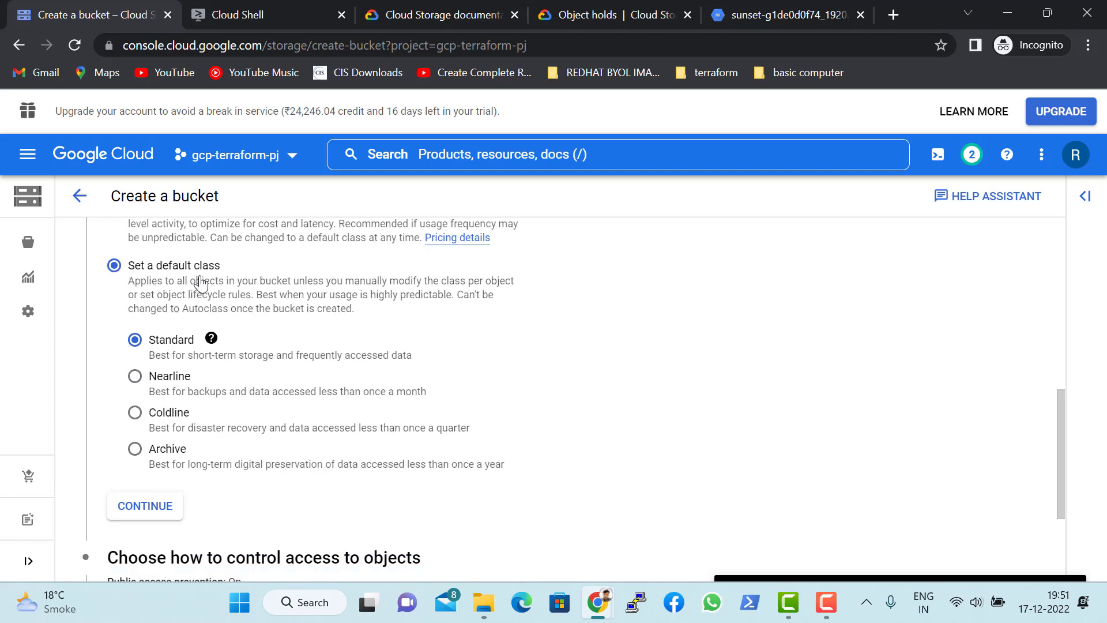
Read how Autoclass moves objects between hotter and colder storage and how it compares with setting a default class.
scroll(265, 289, up, 2)
scroll(292, 248, down, 1)
scroll(231, 306, up, 1)
scroll(173, 340, up, 1)
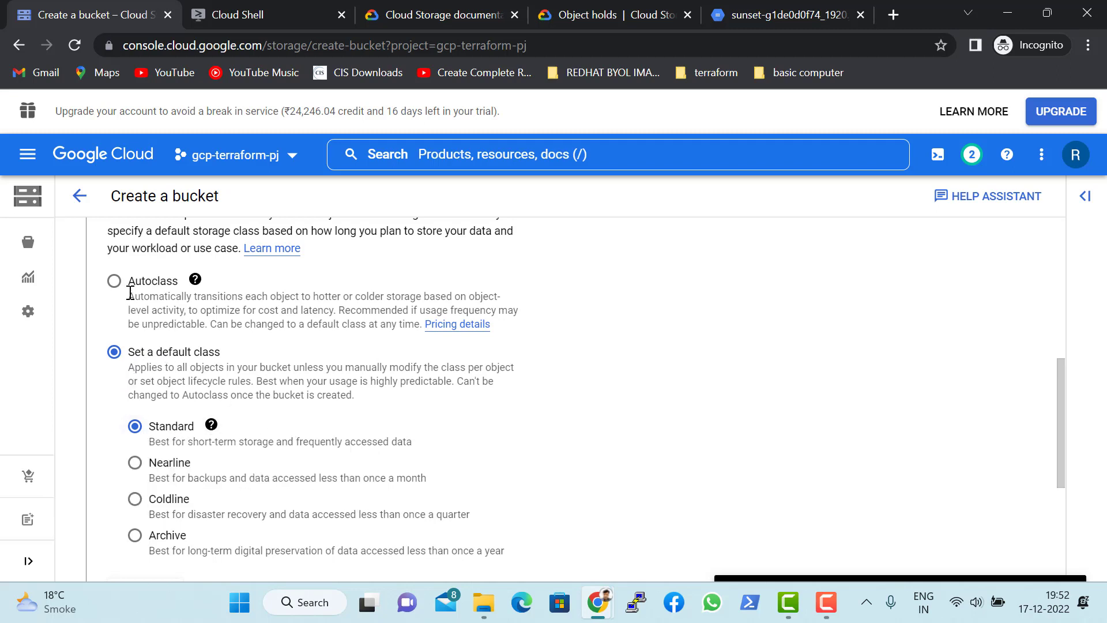
drag(159, 297, 502, 300)
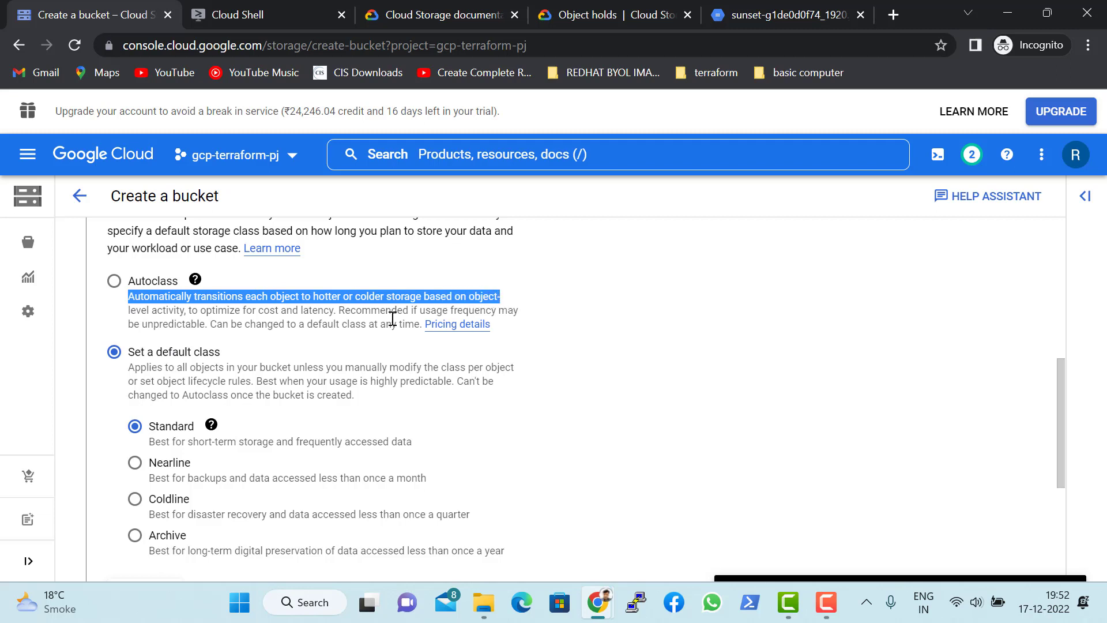
click(216, 321)
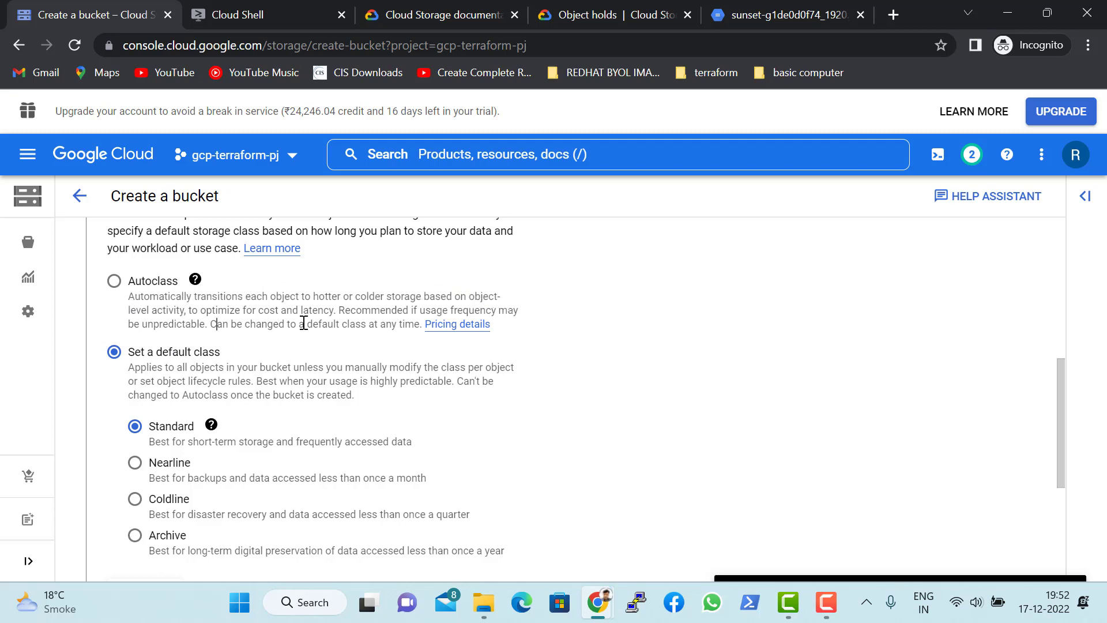
scroll(334, 314, down, 1)
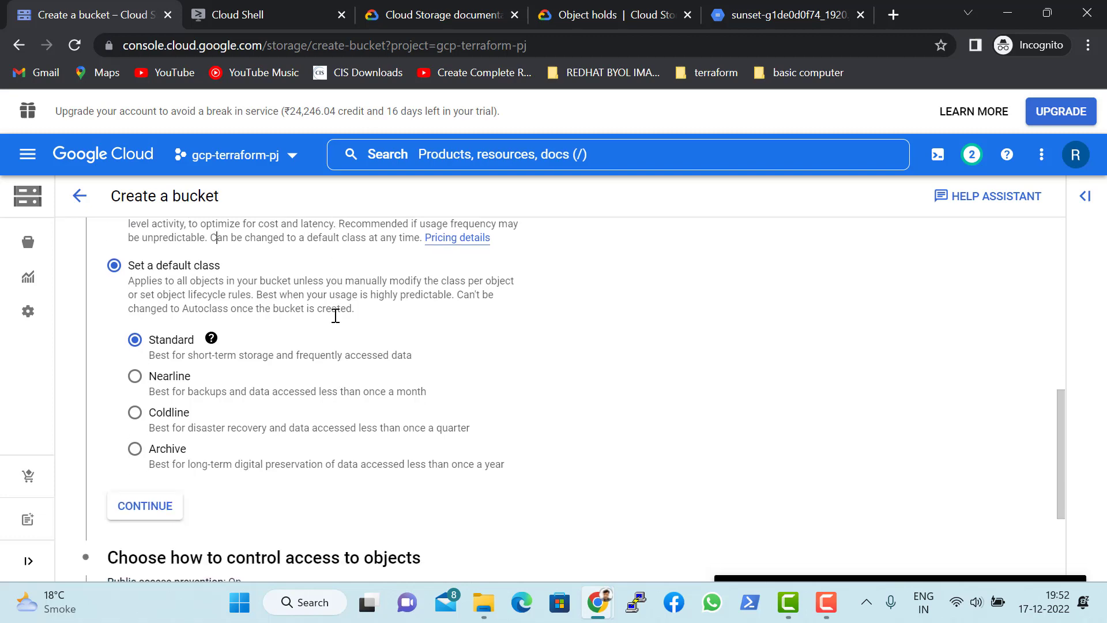
Choose Autoclass as the new bucket's storage class and read when it is recommended.
scroll(316, 317, up, 2)
click(114, 367)
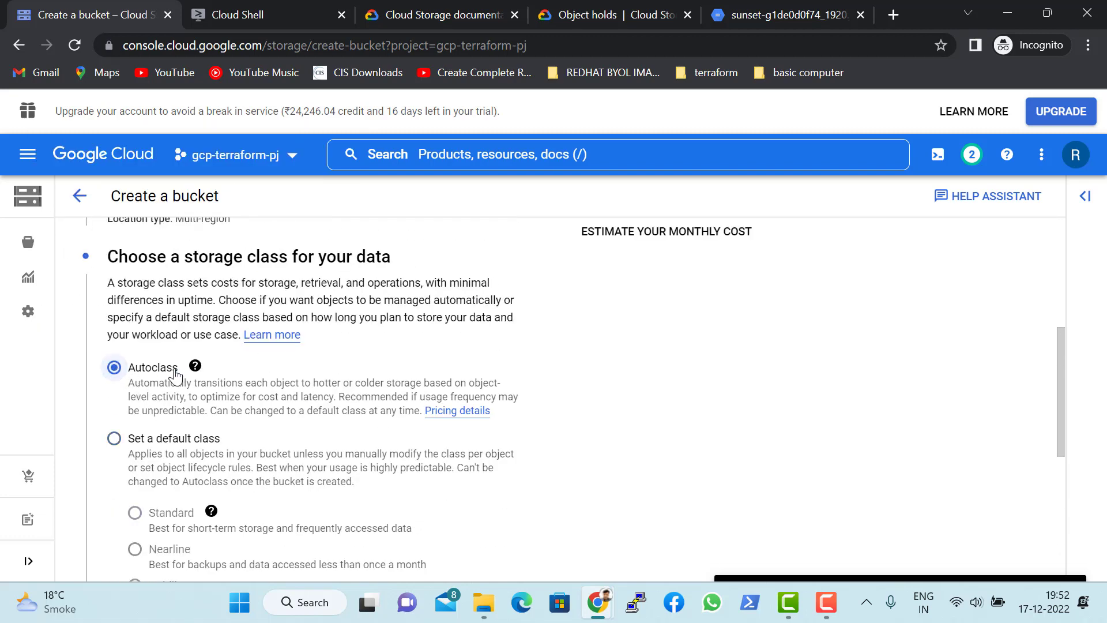
scroll(314, 385, down, 1)
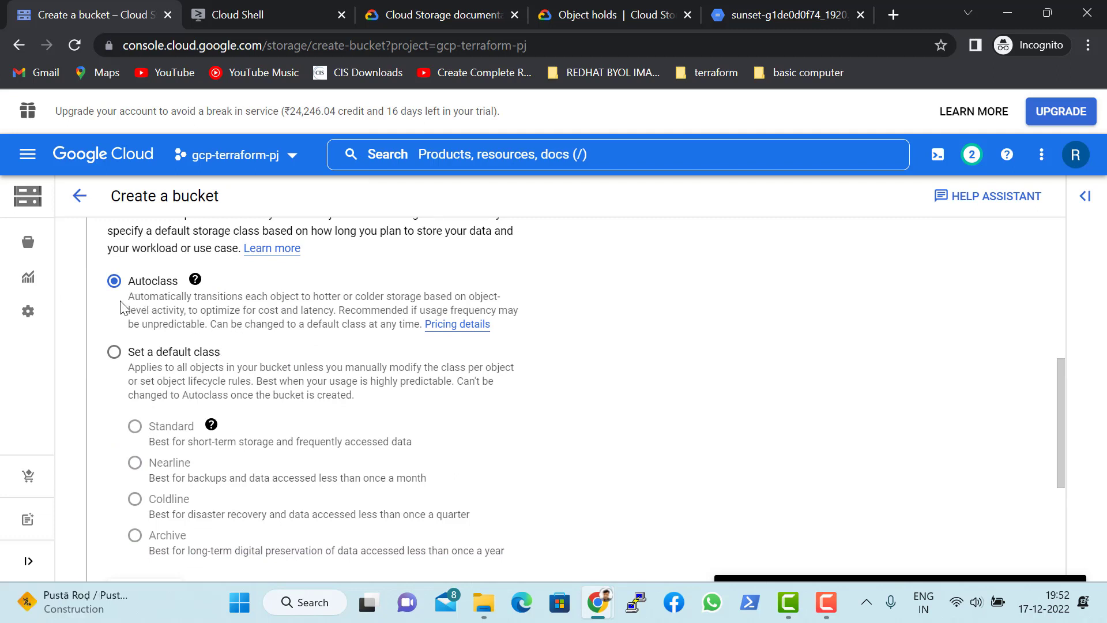
drag(134, 296, 252, 300)
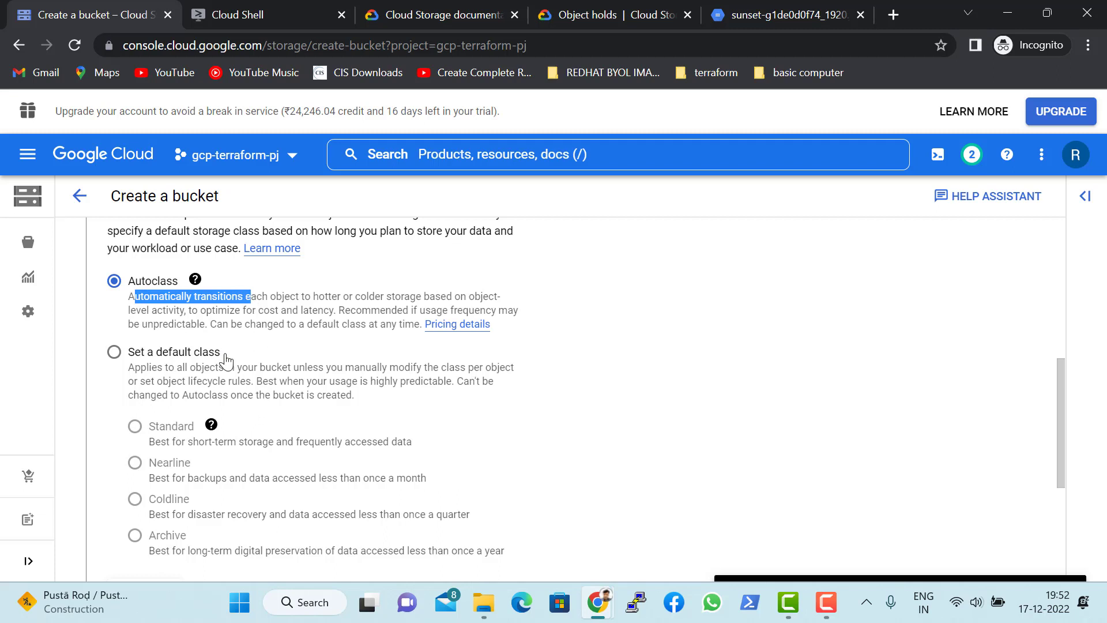
click(250, 299)
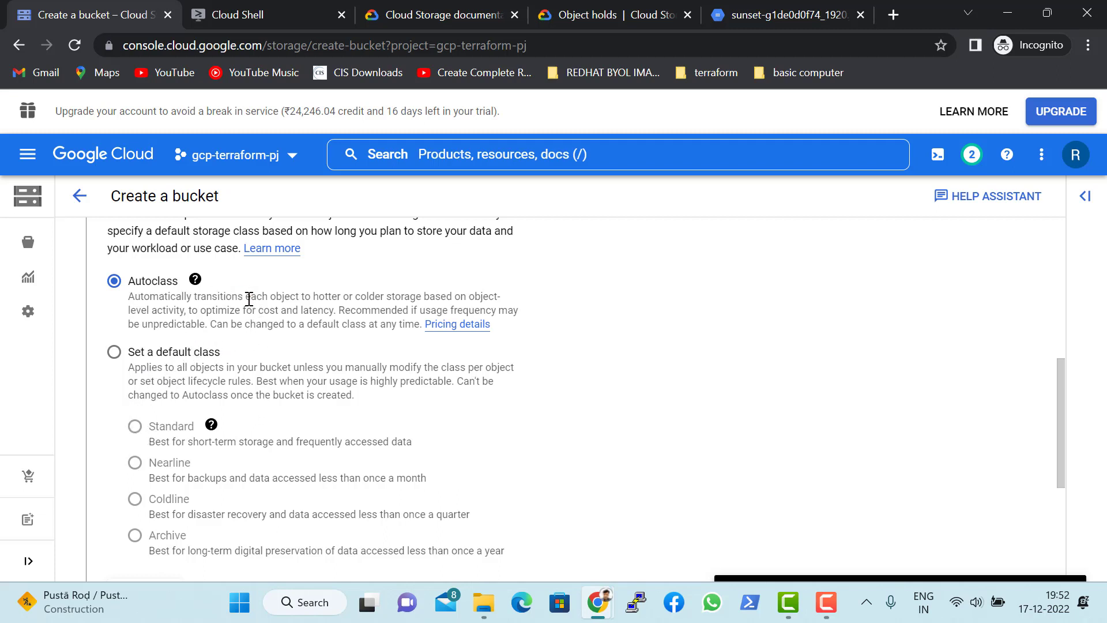
drag(248, 298, 340, 312)
double_click(341, 312)
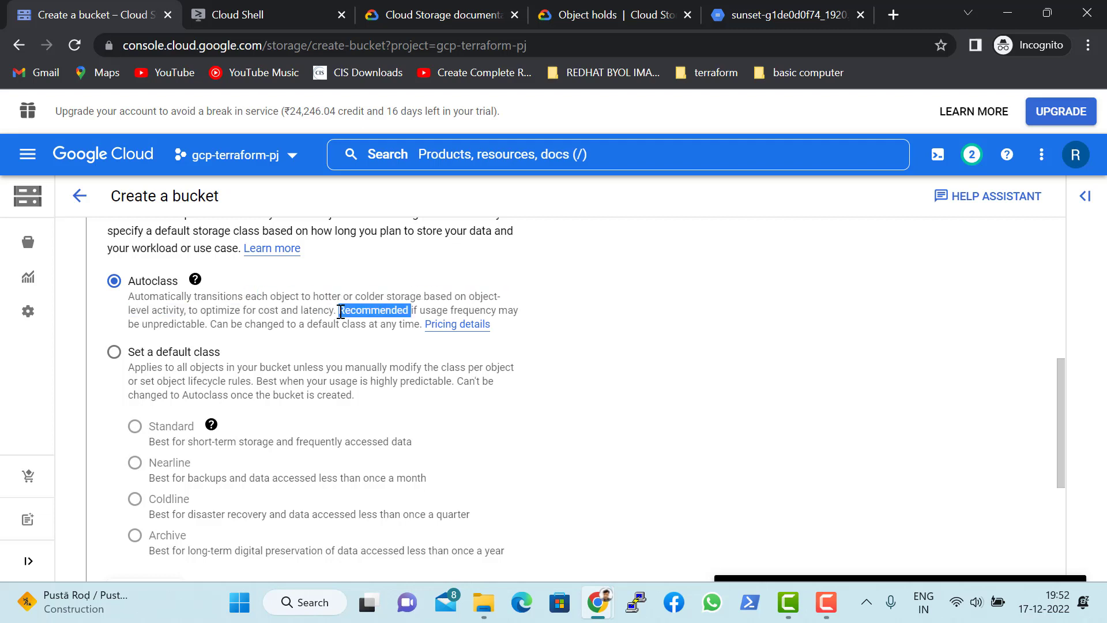
click(340, 312)
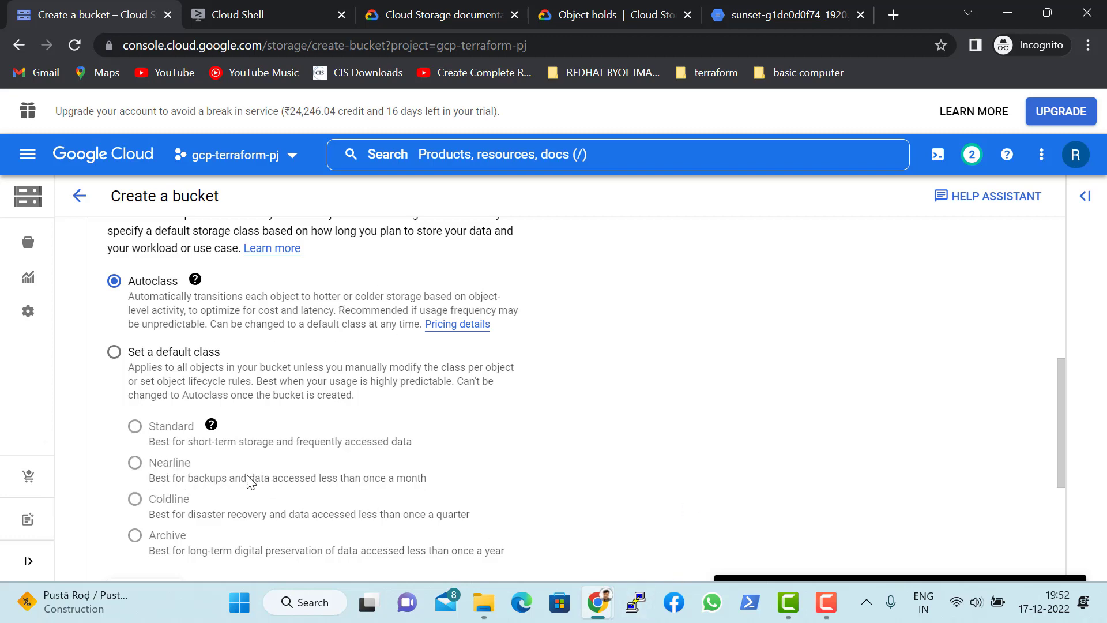
Read the recommended uses of the Standard, Nearline, Coldline and Archive storage classes.
scroll(537, 477, down, 1)
scroll(536, 476, down, 3)
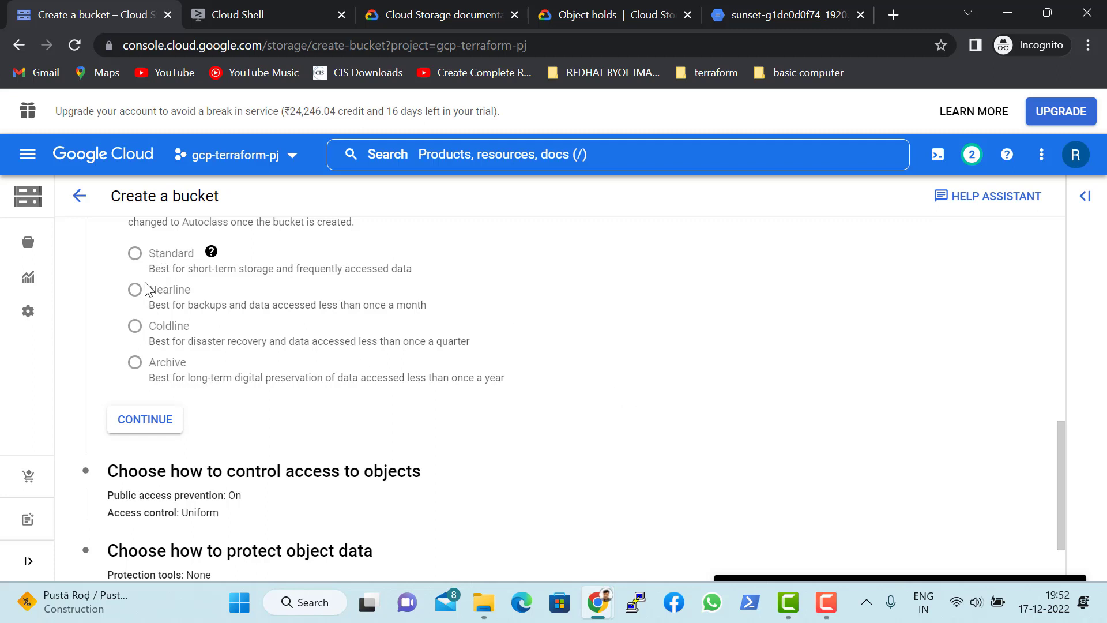
mouse_move(156, 270)
mouse_down()
mouse_move(422, 276)
mouse_move(147, 275)
mouse_up()
double_click(398, 271)
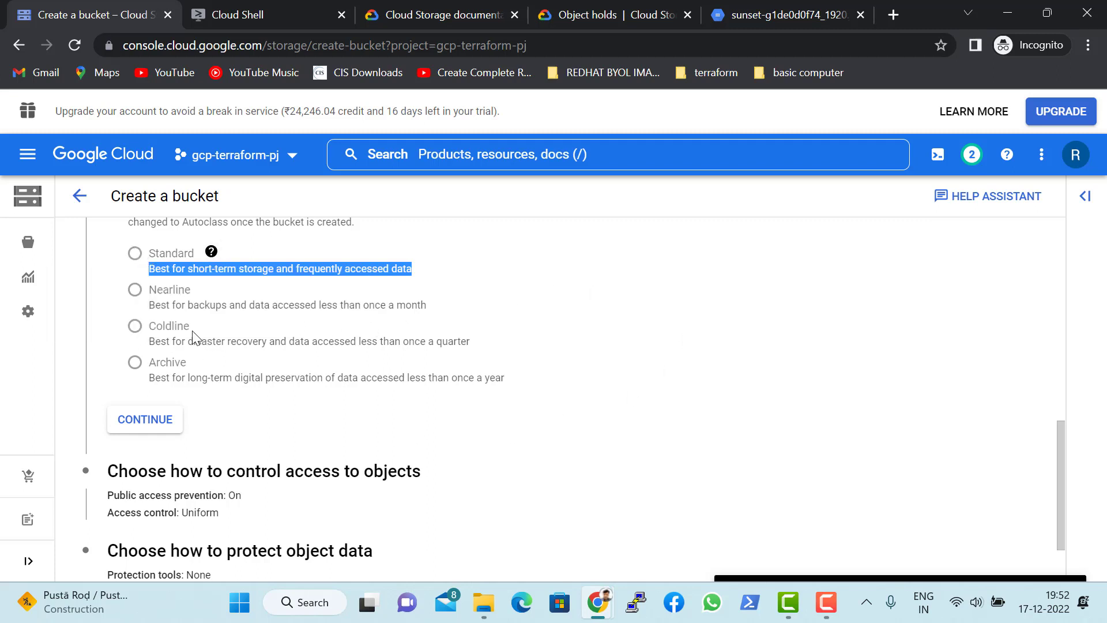
drag(150, 306, 430, 314)
click(430, 315)
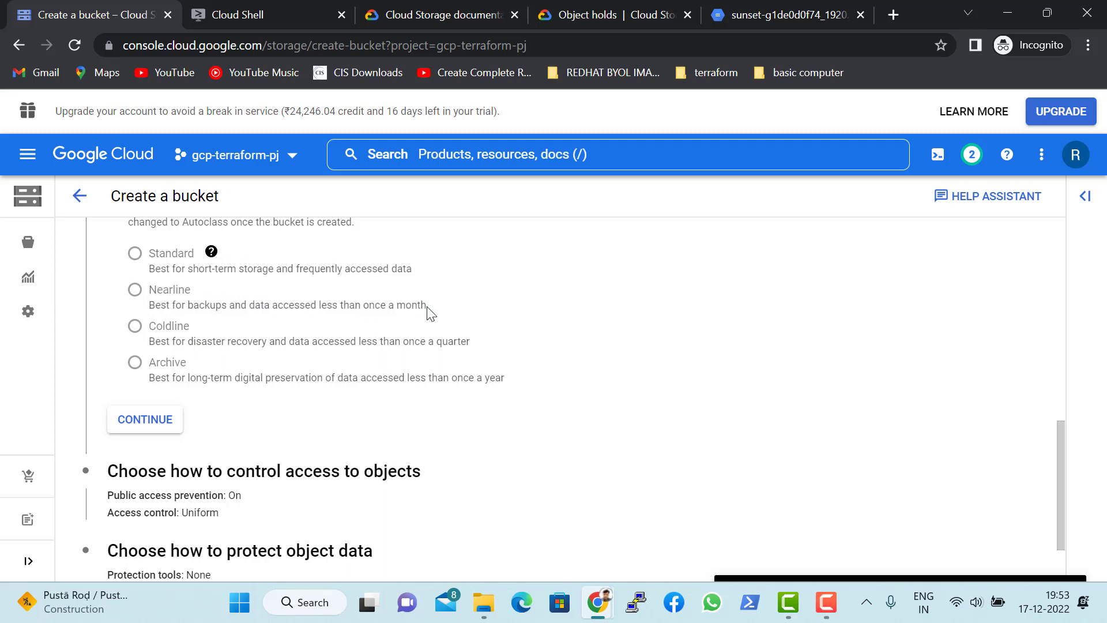
drag(427, 314, 155, 305)
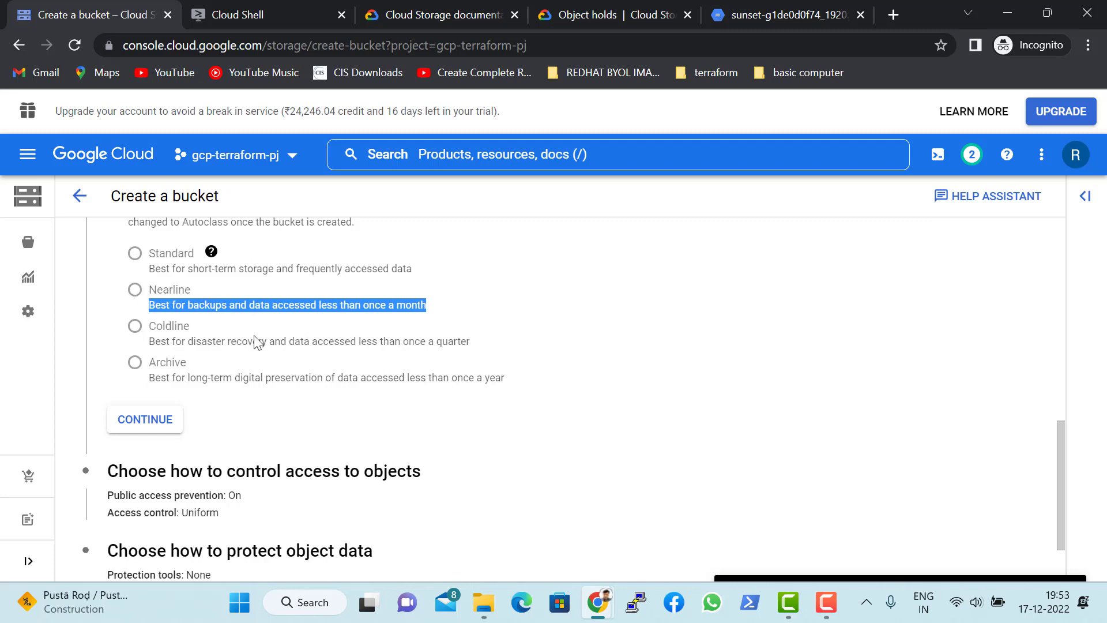
drag(150, 341, 461, 344)
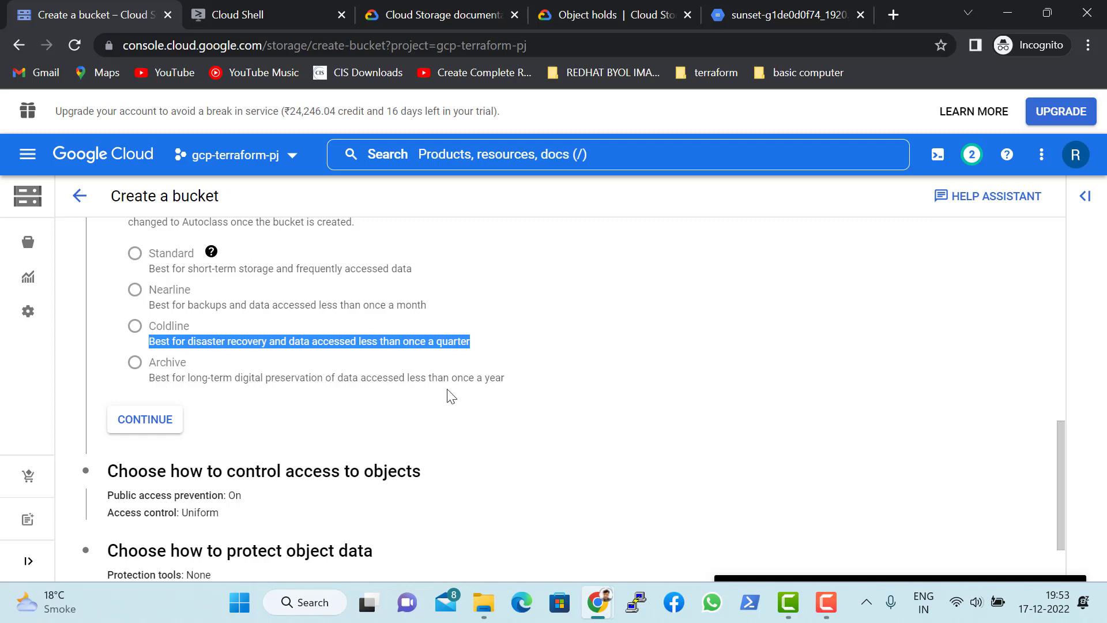
drag(506, 380, 173, 392)
click(171, 394)
scroll(246, 369, up, 3)
scroll(247, 370, down, 3)
scroll(247, 376, up, 2)
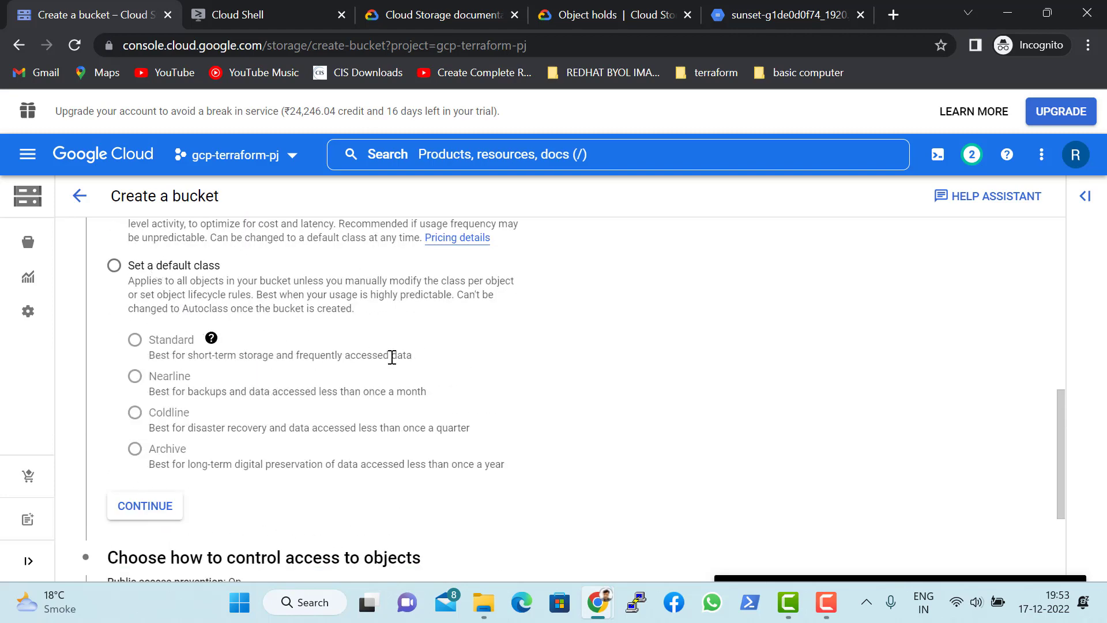
scroll(230, 260, up, 3)
Leave the bucket creation form and reopen the lifecycle settings of the existing bucket dfhuwytnovsdnje.
click(79, 195)
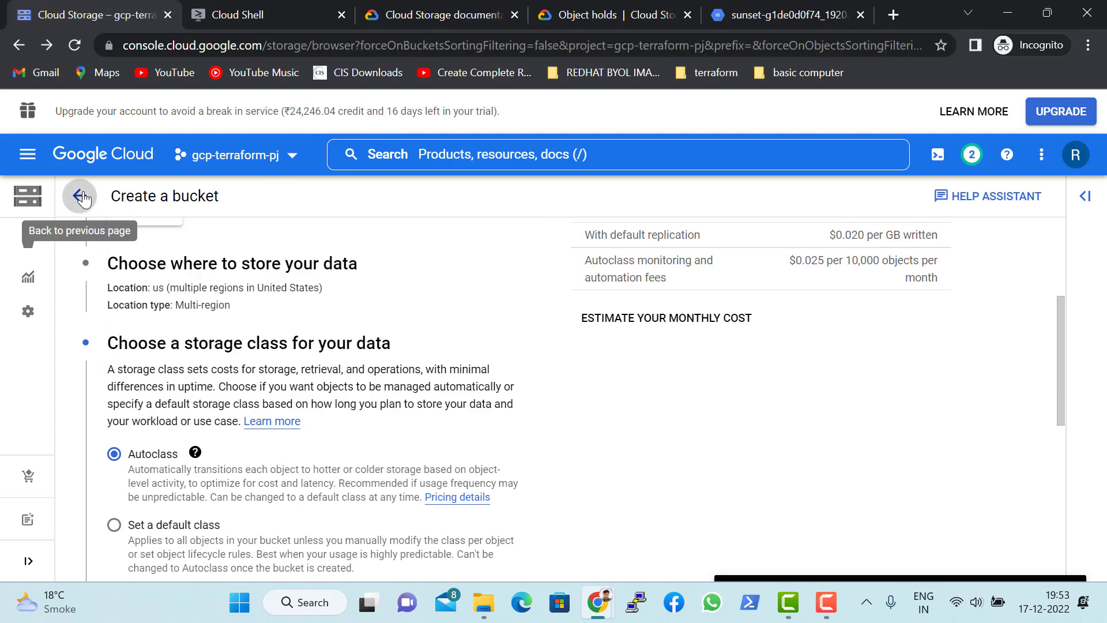
click(167, 293)
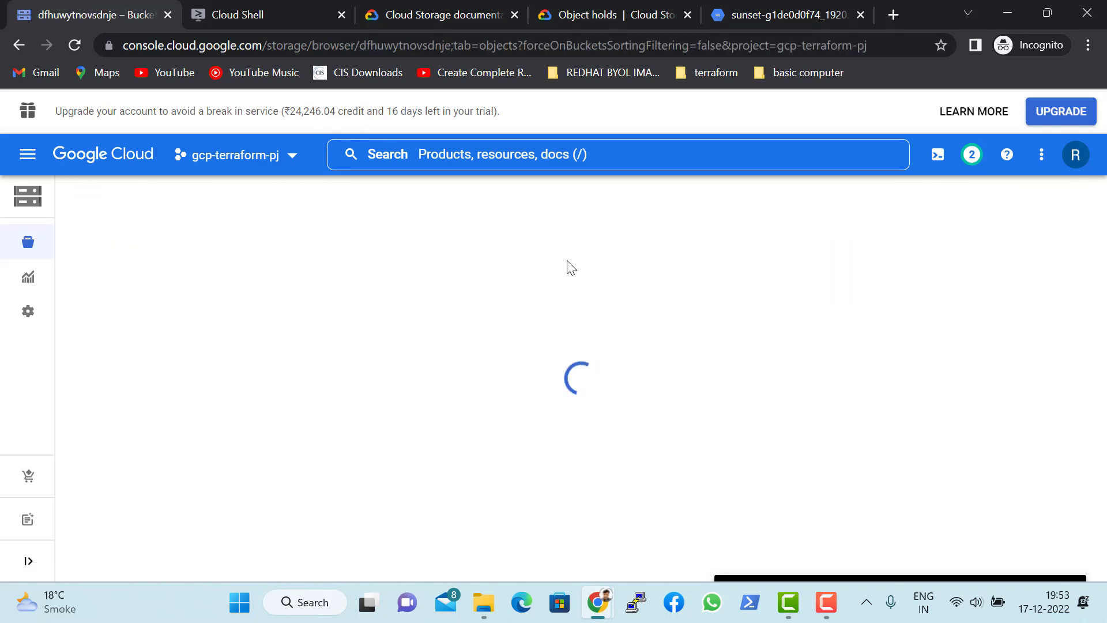
click(557, 348)
scroll(580, 346, down, 2)
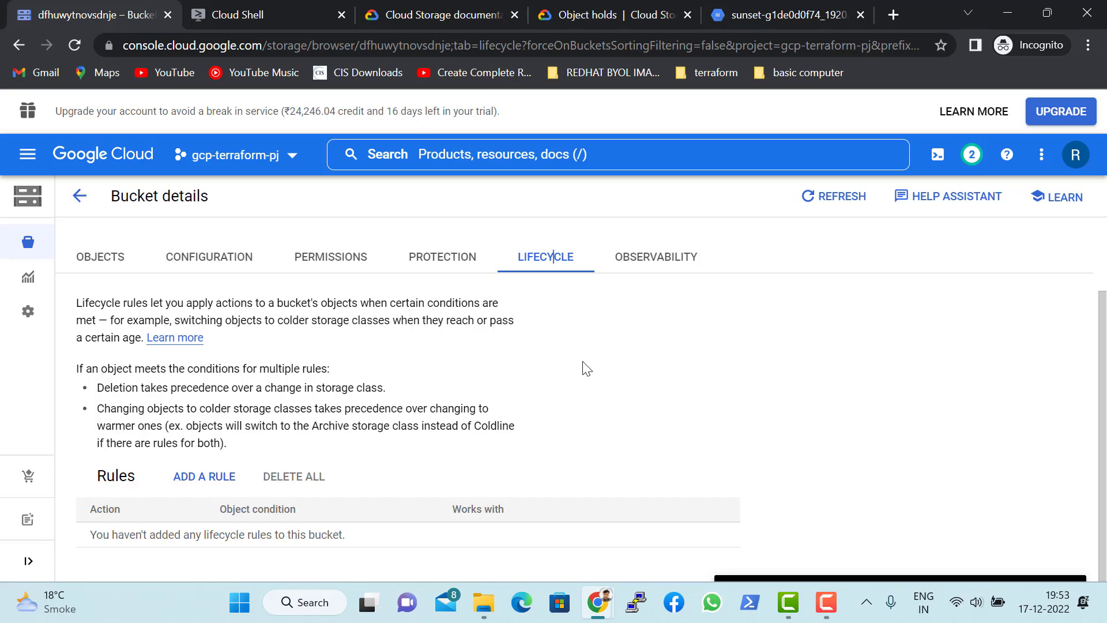
Start adding an object lifecycle rule and review its storage class change and deletion actions.
click(202, 477)
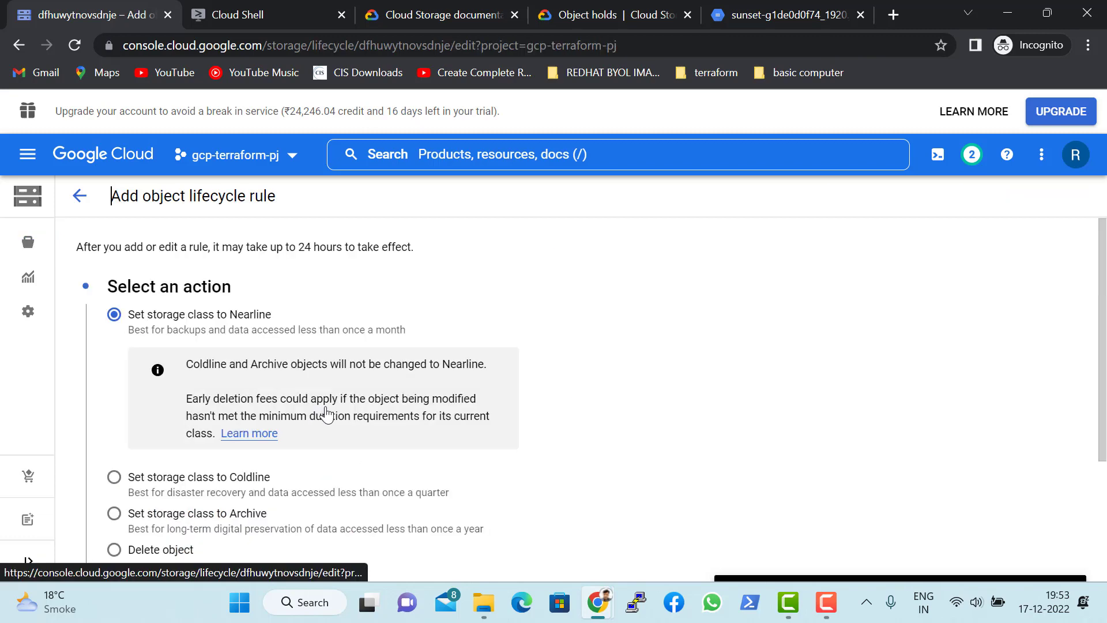
scroll(323, 415, down, 3)
scroll(478, 386, up, 3)
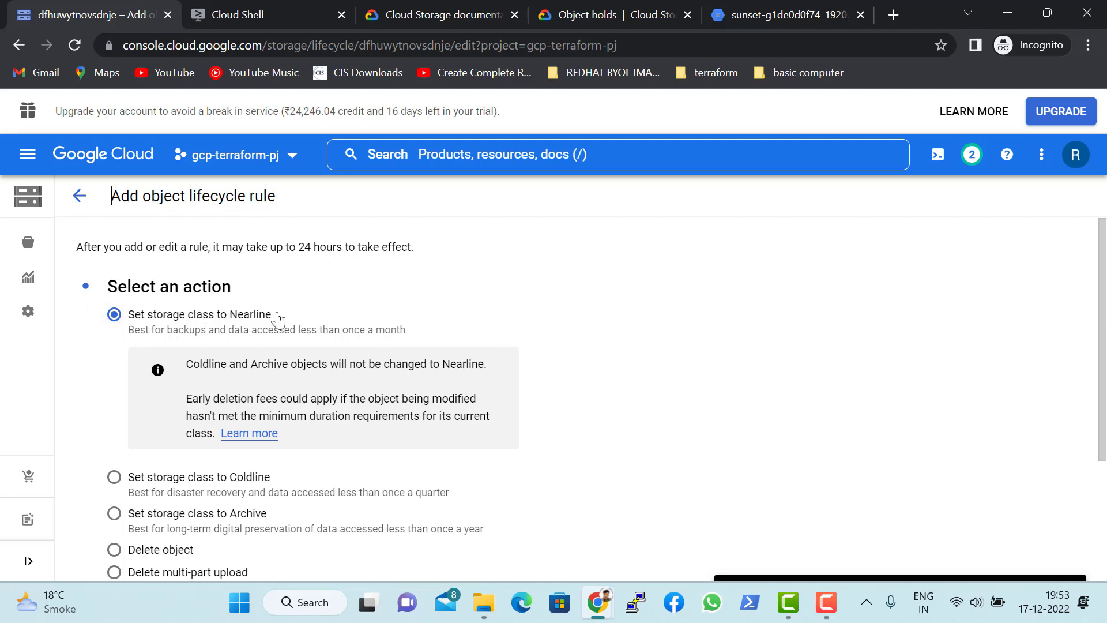
scroll(323, 312, down, 3)
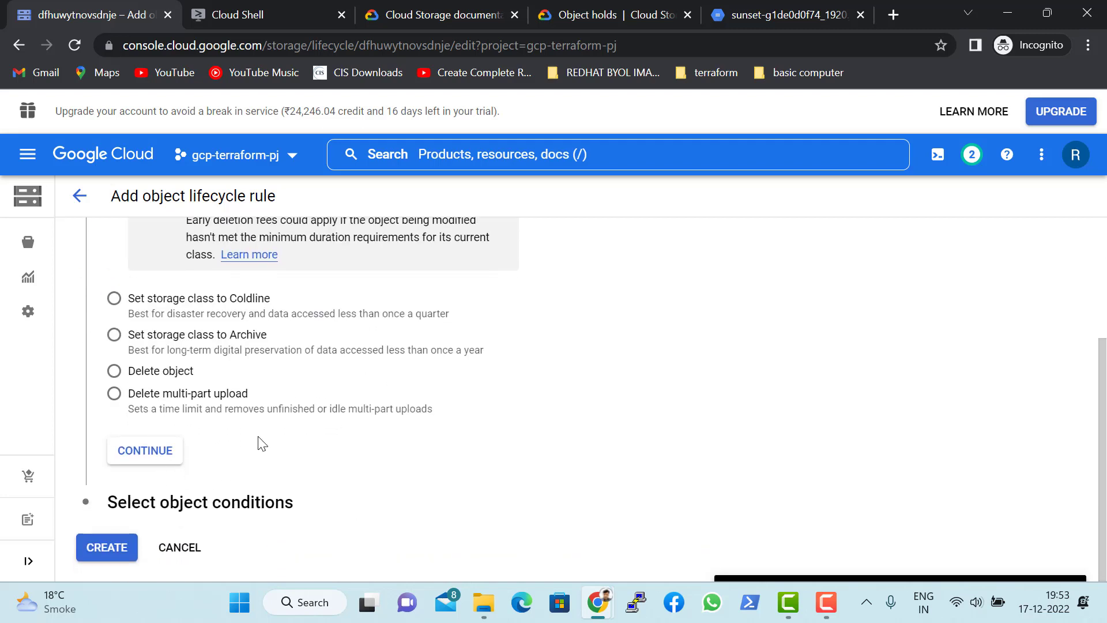
scroll(110, 317, up, 2)
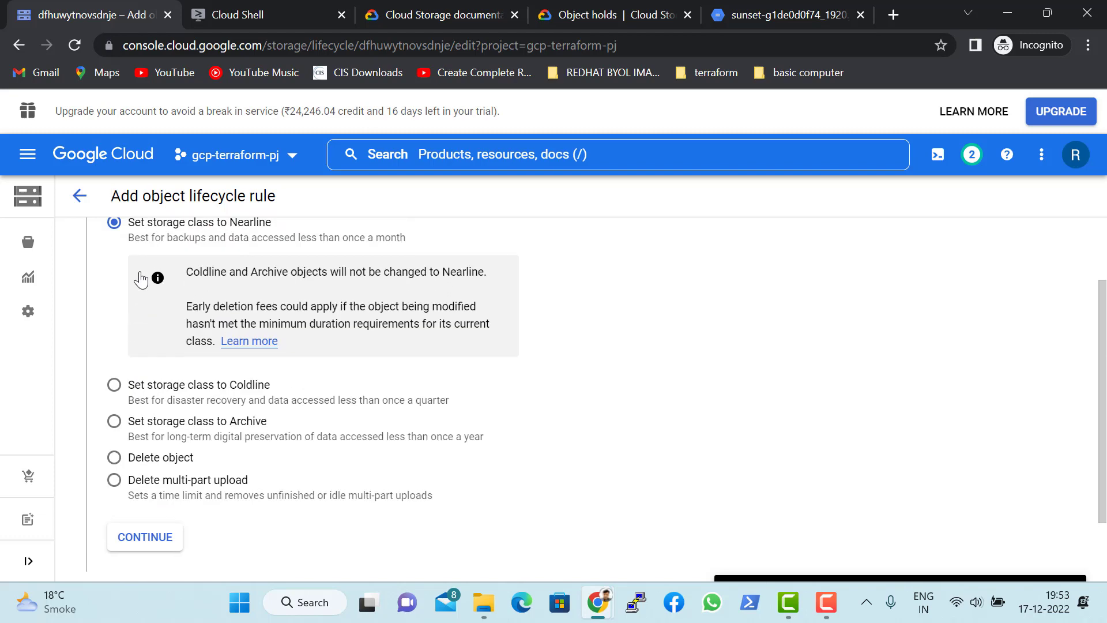
scroll(152, 282, up, 2)
scroll(141, 288, down, 3)
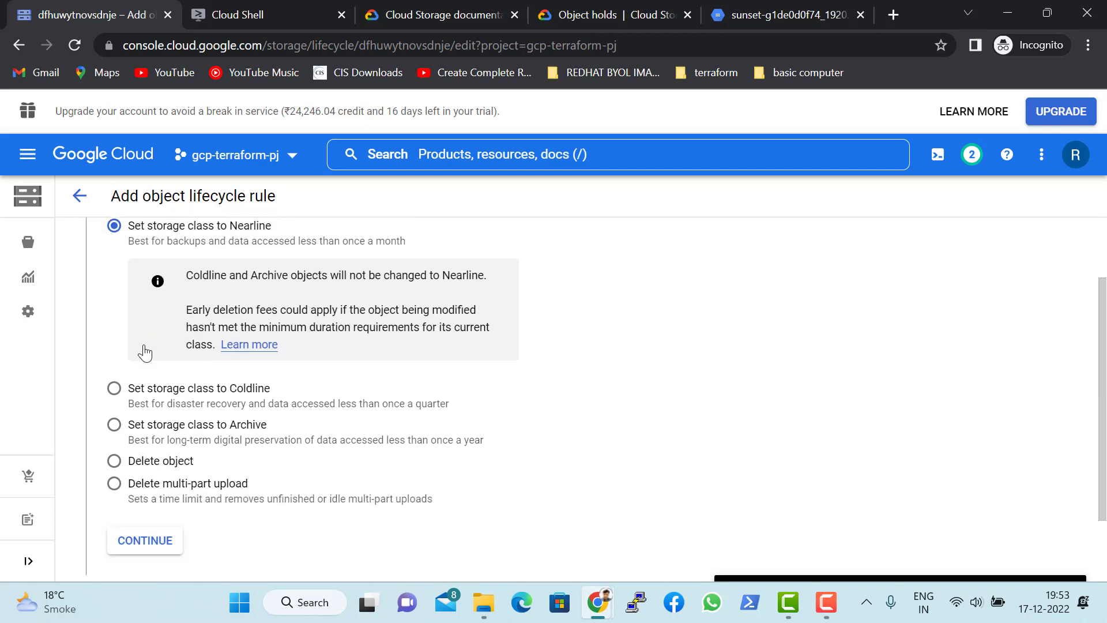
scroll(132, 400, up, 2)
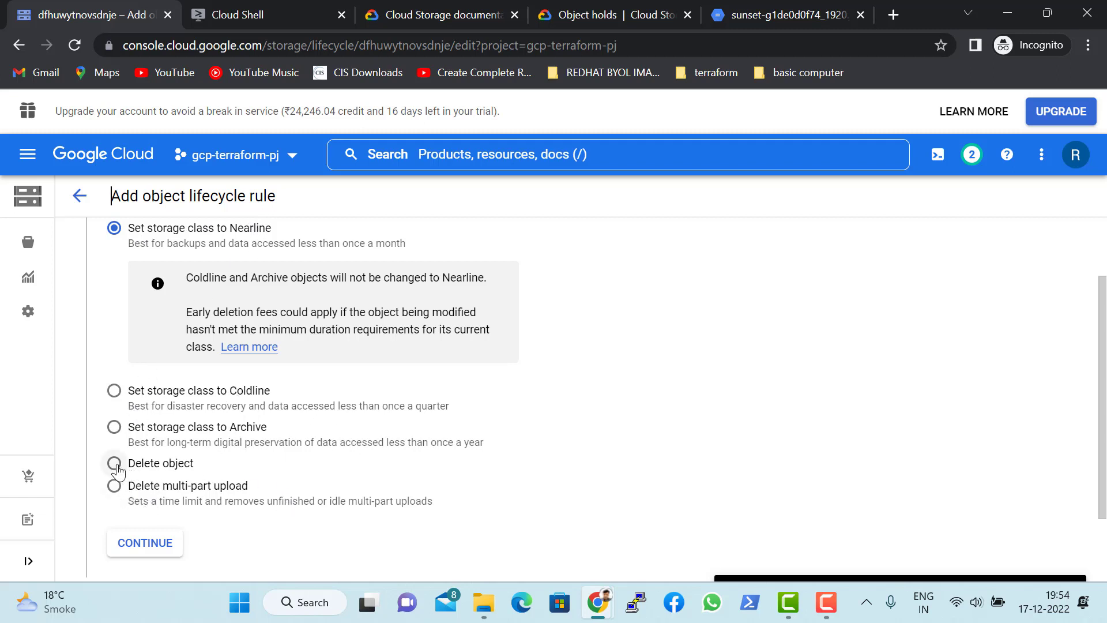
scroll(247, 483, down, 1)
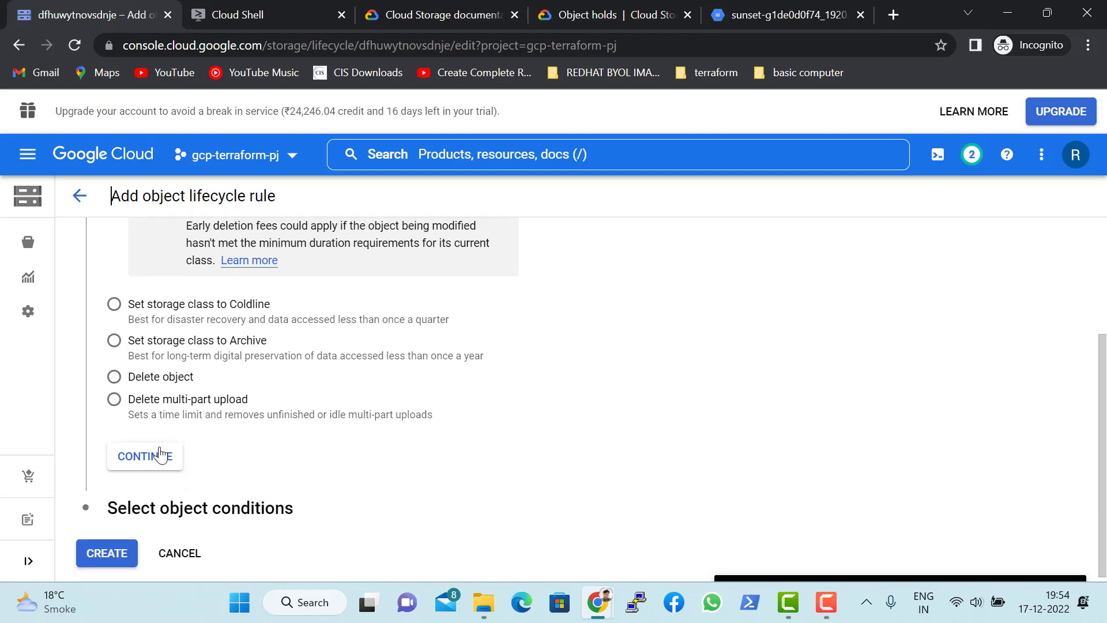
scroll(484, 453, up, 3)
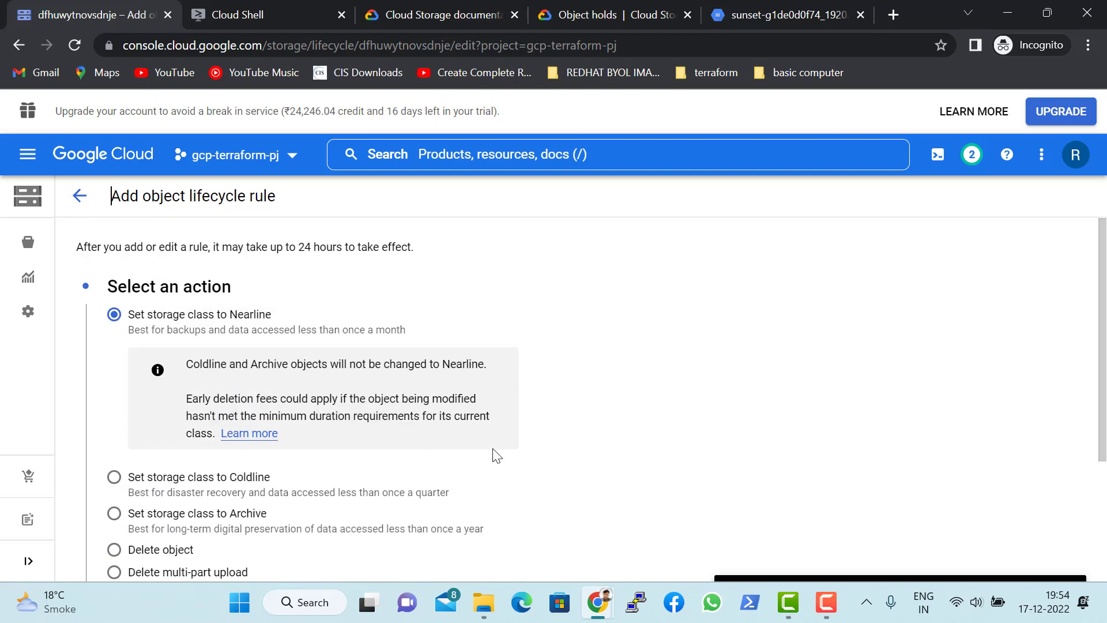
Choose Delete object as the lifecycle rule's action and continue to the object conditions.
scroll(494, 457, down, 2)
click(132, 381)
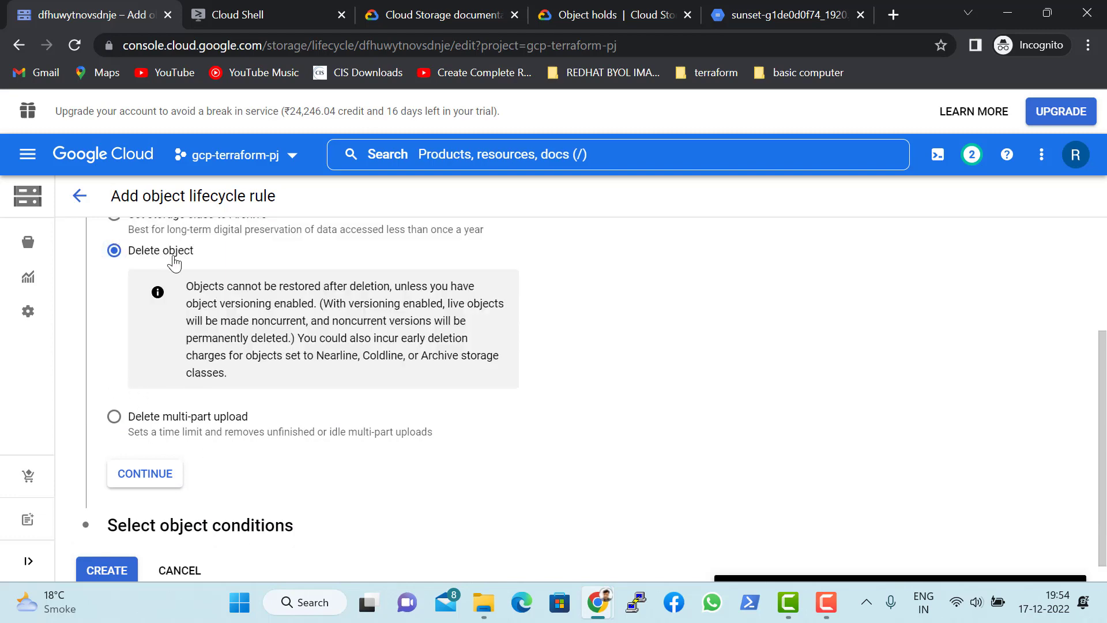
scroll(254, 388, down, 1)
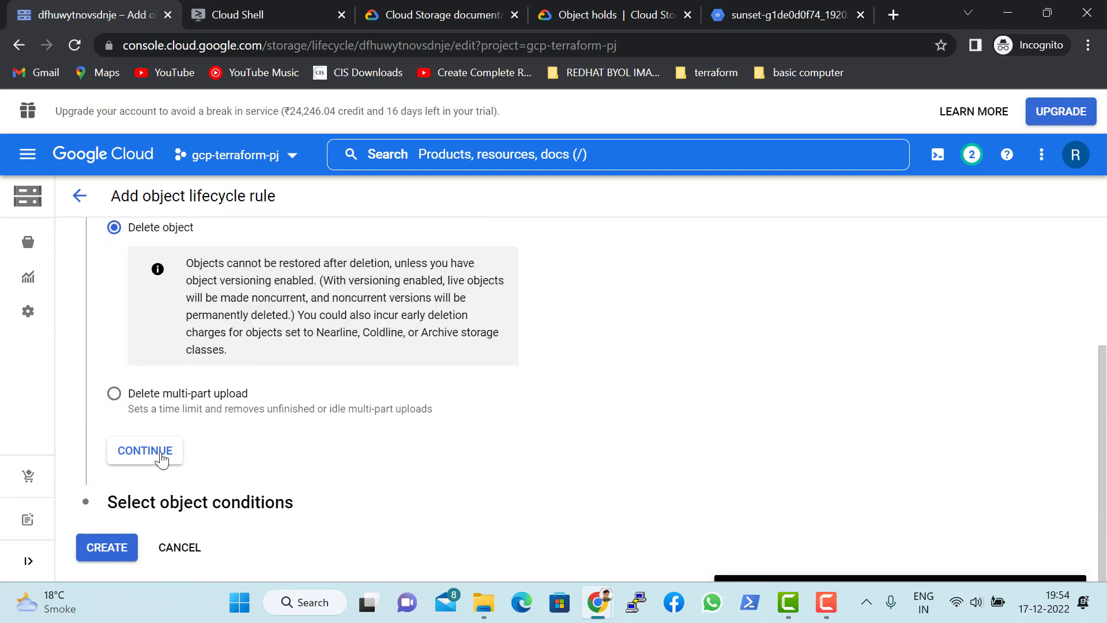
click(161, 460)
Review the rule scopes and conditions, try an Age condition of 2 days, and clear that condition again.
scroll(304, 403, down, 3)
scroll(406, 432, up, 1)
scroll(406, 433, up, 2)
scroll(308, 358, down, 3)
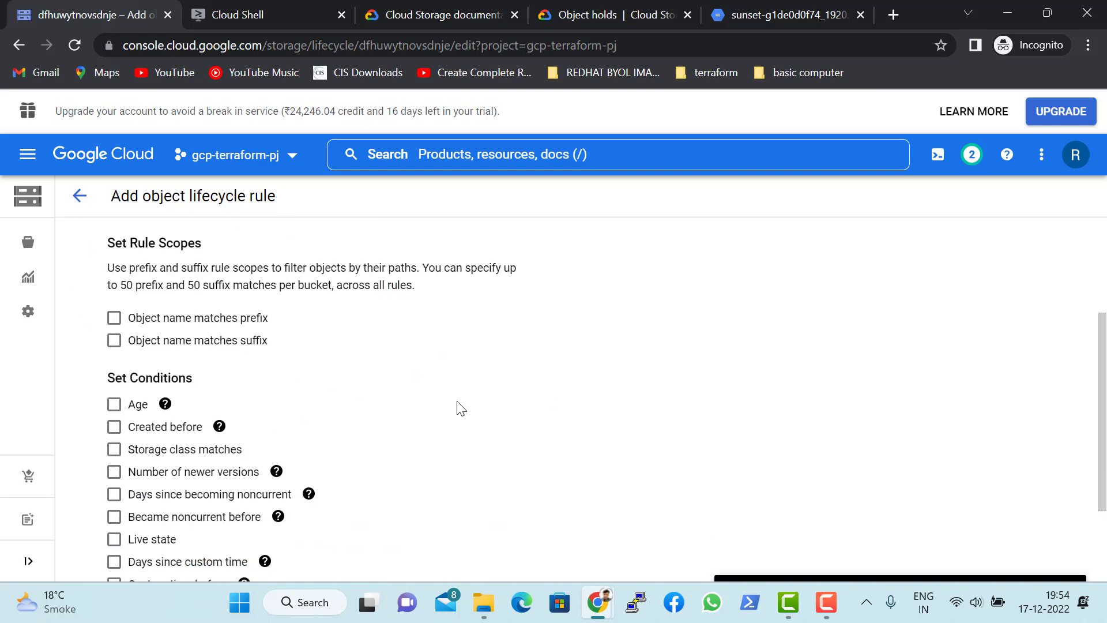
scroll(452, 413, down, 2)
scroll(452, 413, up, 2)
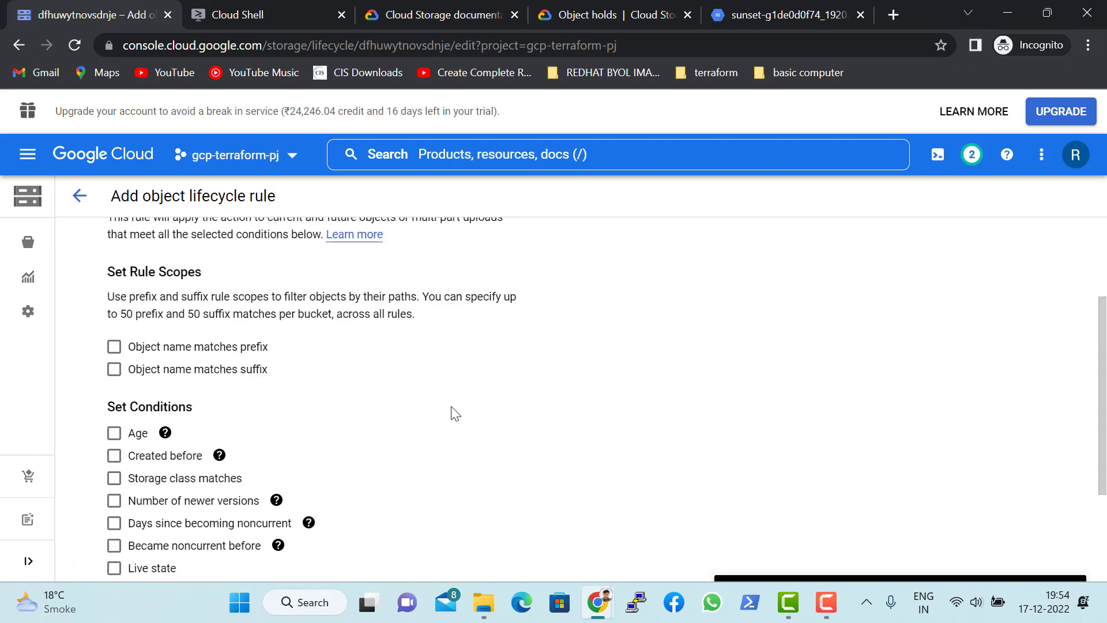
scroll(231, 377, down, 2)
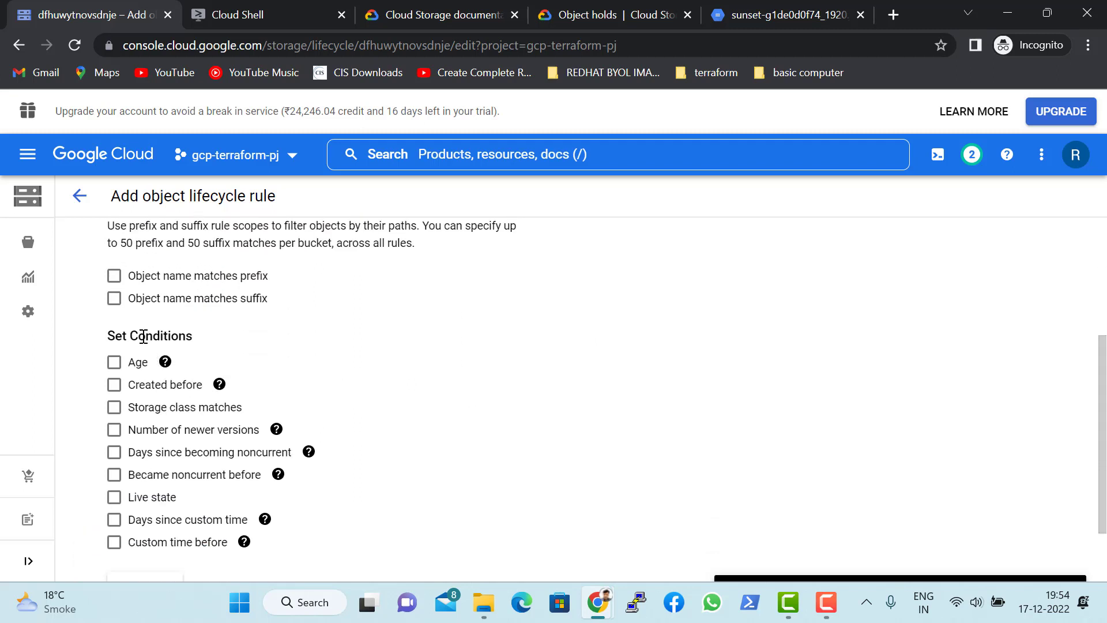
click(114, 362)
click(225, 402)
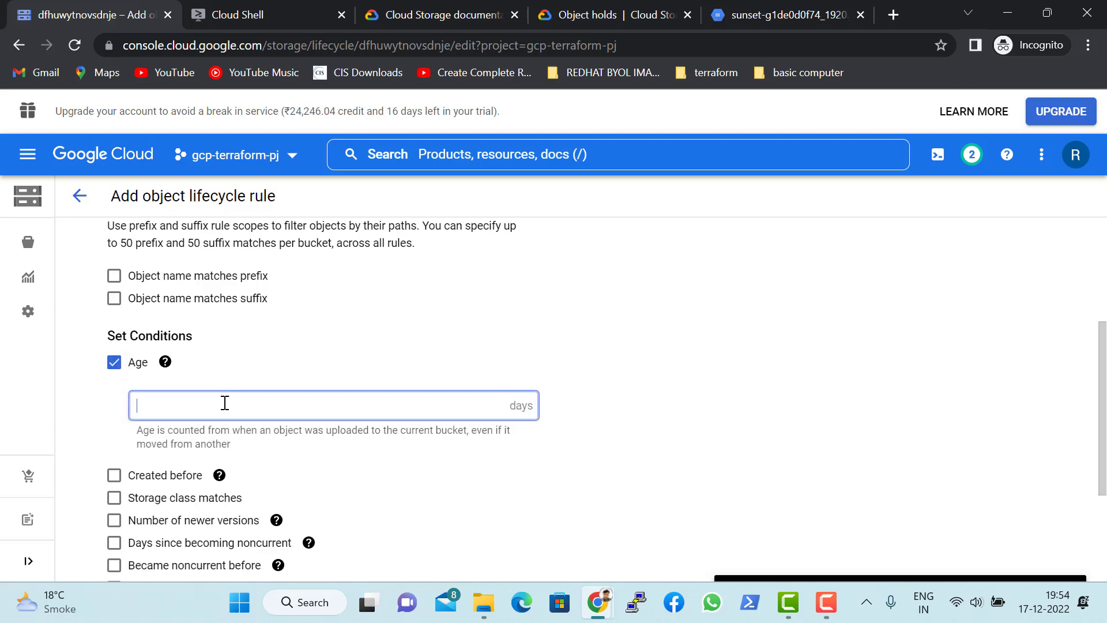
click(687, 418)
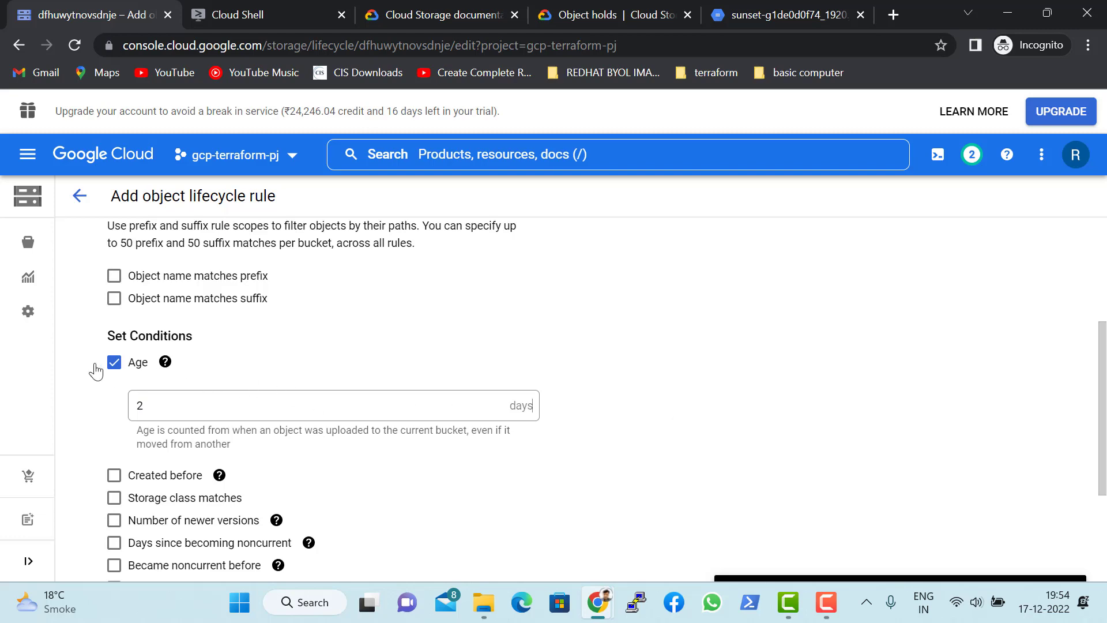
click(113, 364)
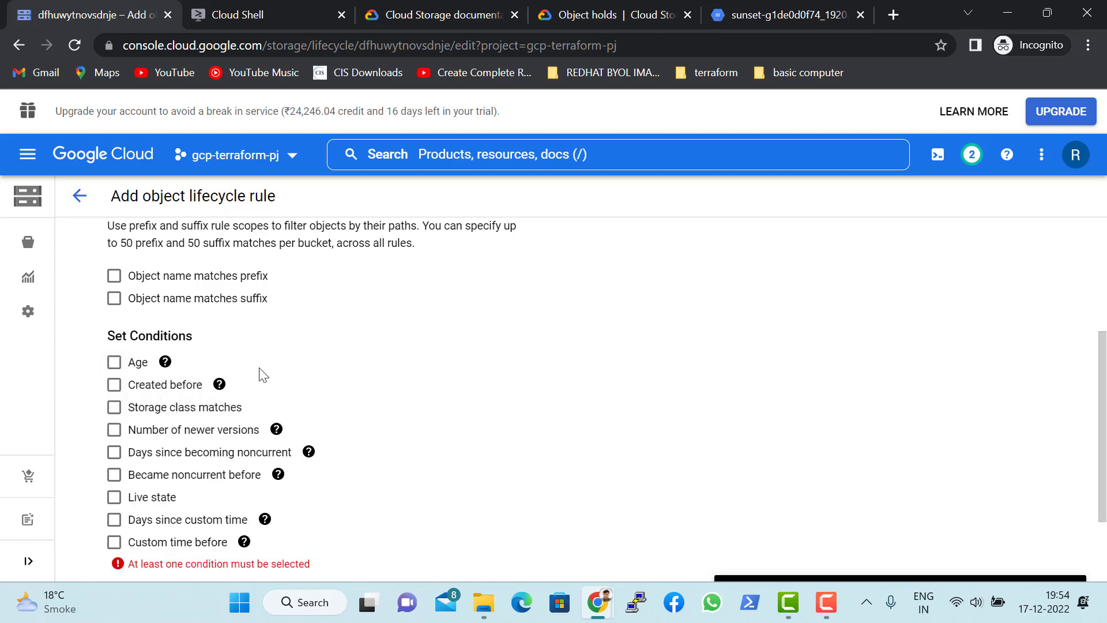
Reopen the rule's action selection and change the action to Set storage class to Nearline.
scroll(361, 460, down, 1)
scroll(366, 460, down, 1)
scroll(116, 316, up, 5)
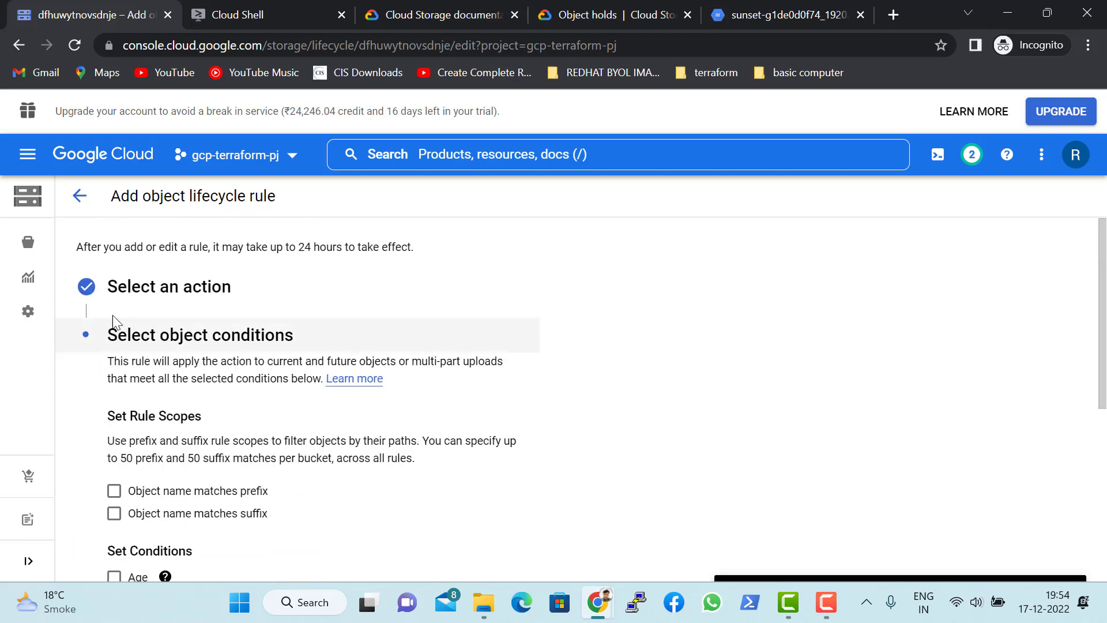
click(133, 288)
scroll(166, 386, down, 2)
scroll(217, 303, up, 2)
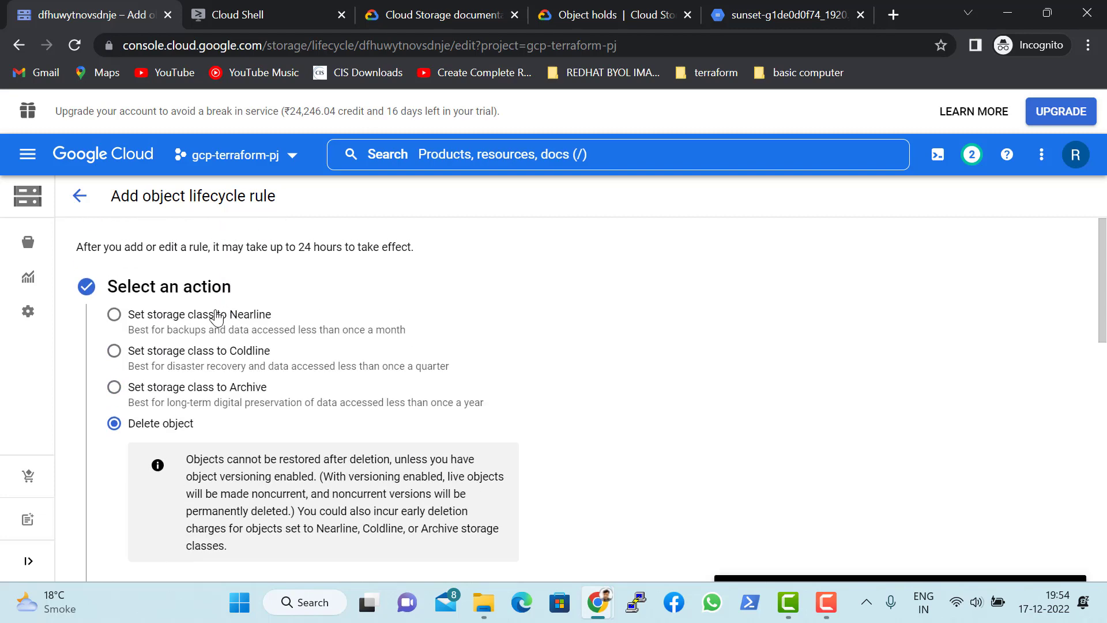
scroll(212, 361, down, 1)
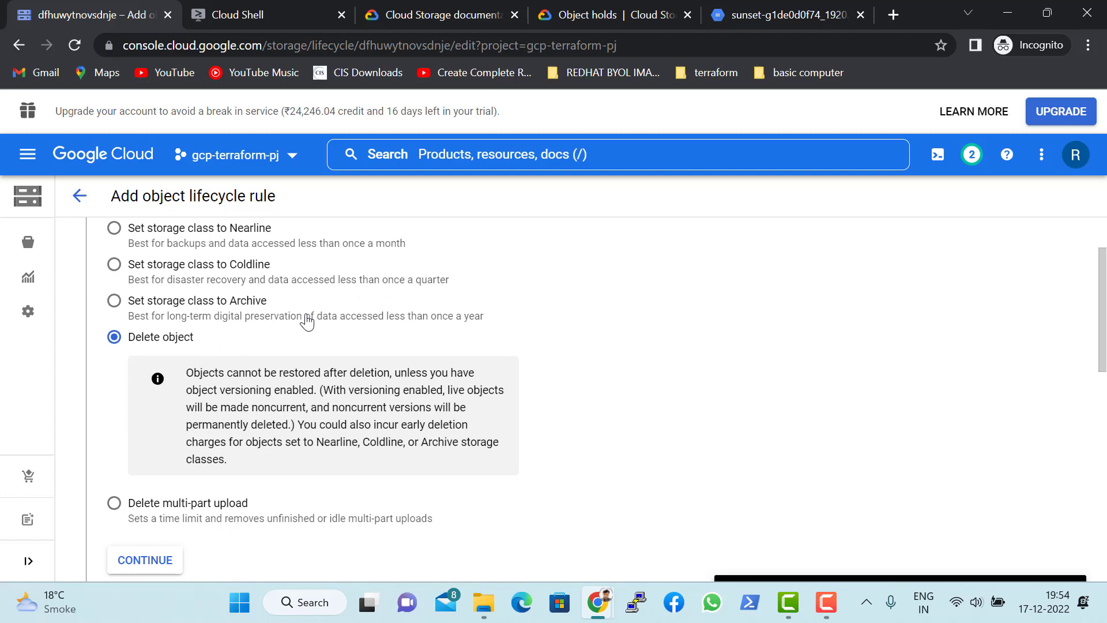
scroll(352, 323, up, 1)
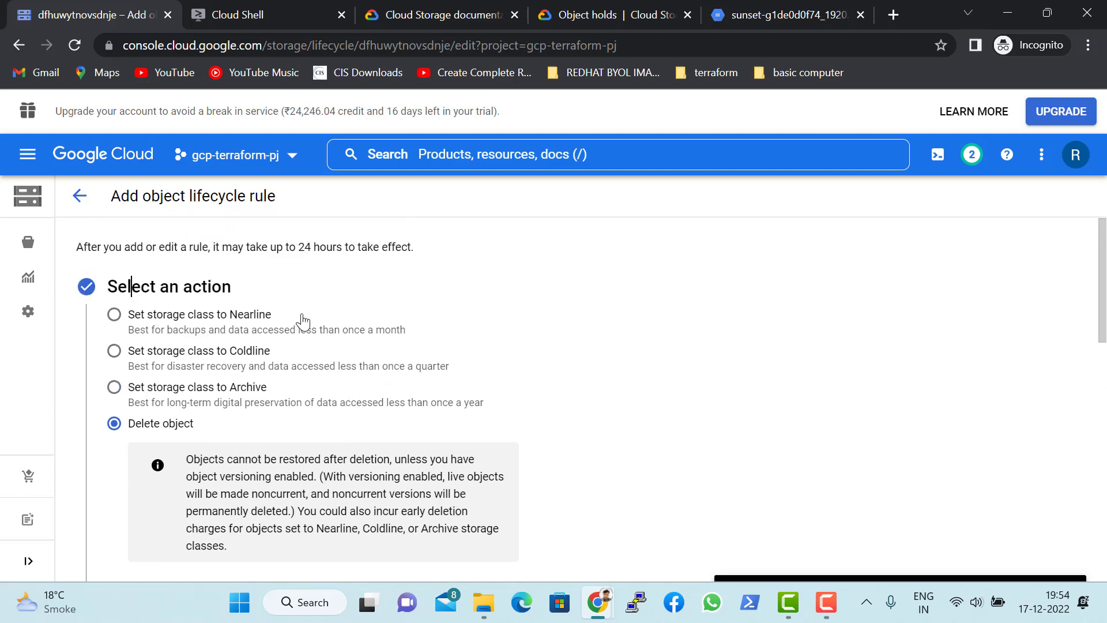
click(114, 315)
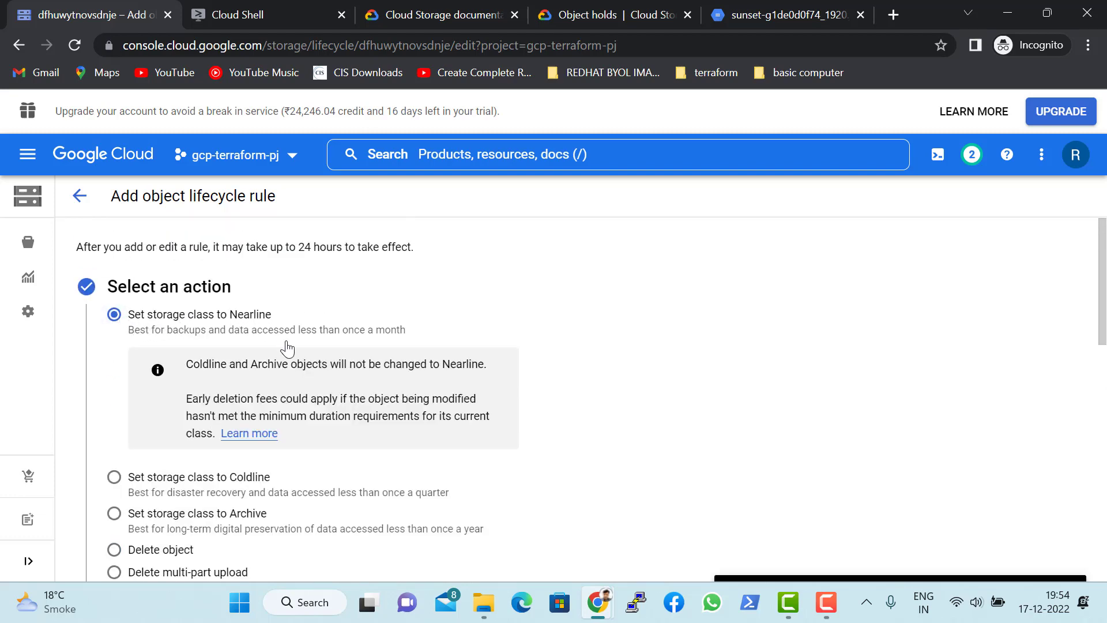
scroll(294, 369, down, 1)
scroll(332, 368, down, 2)
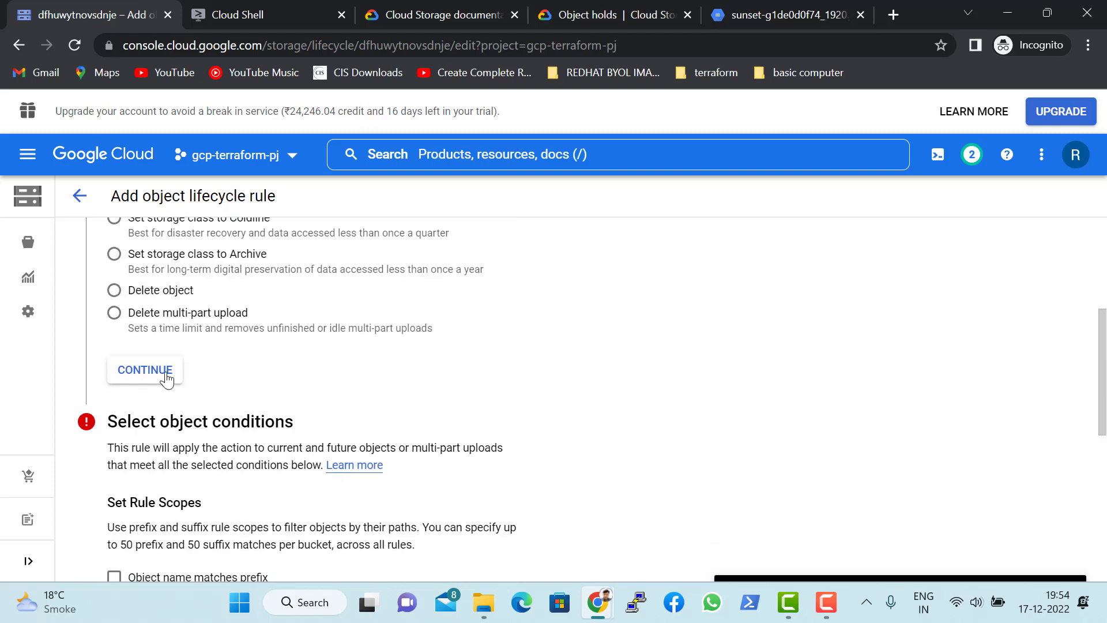
Complete the Nearline rule's conditions with an Age of 2 days, and cancel the rule without creating it.
scroll(184, 369, down, 2)
scroll(253, 403, down, 3)
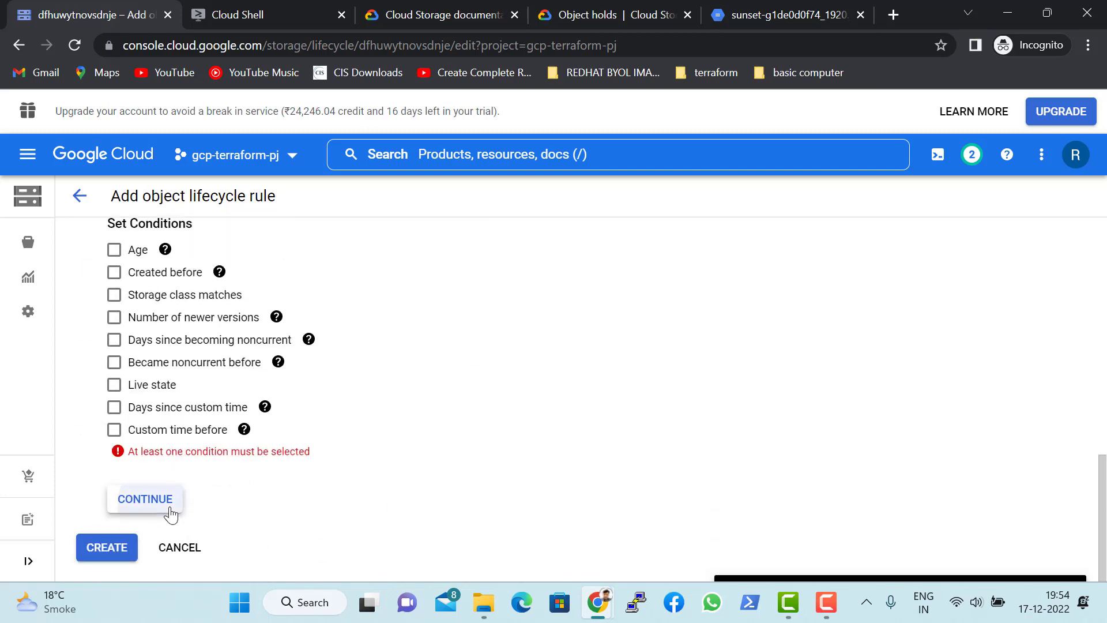
click(167, 508)
scroll(229, 419, up, 2)
scroll(229, 419, down, 4)
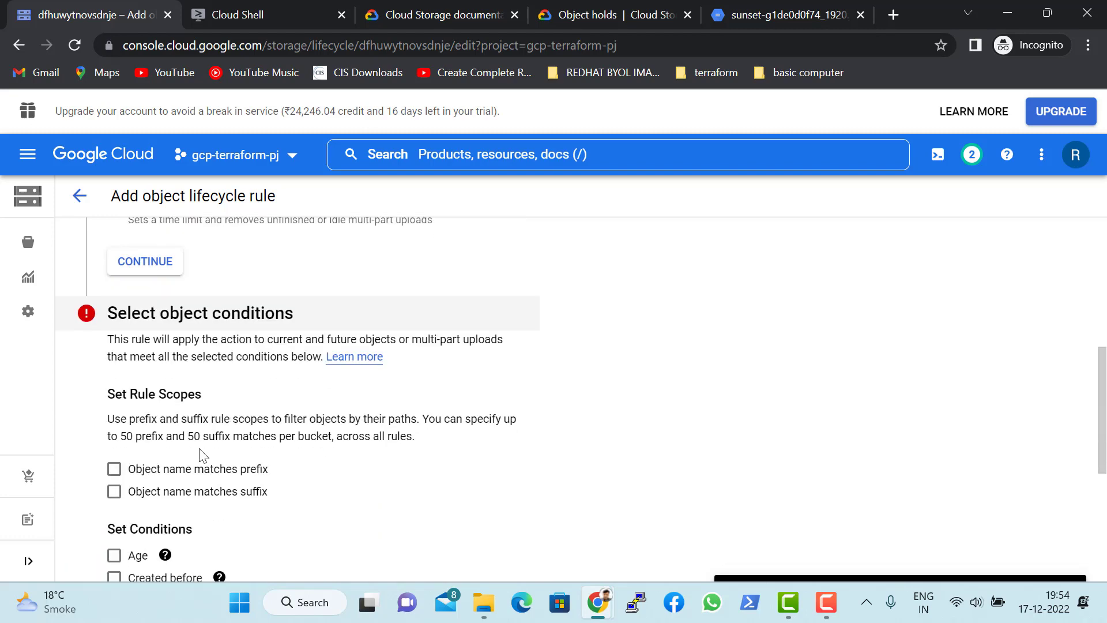
scroll(189, 485, down, 3)
click(138, 383)
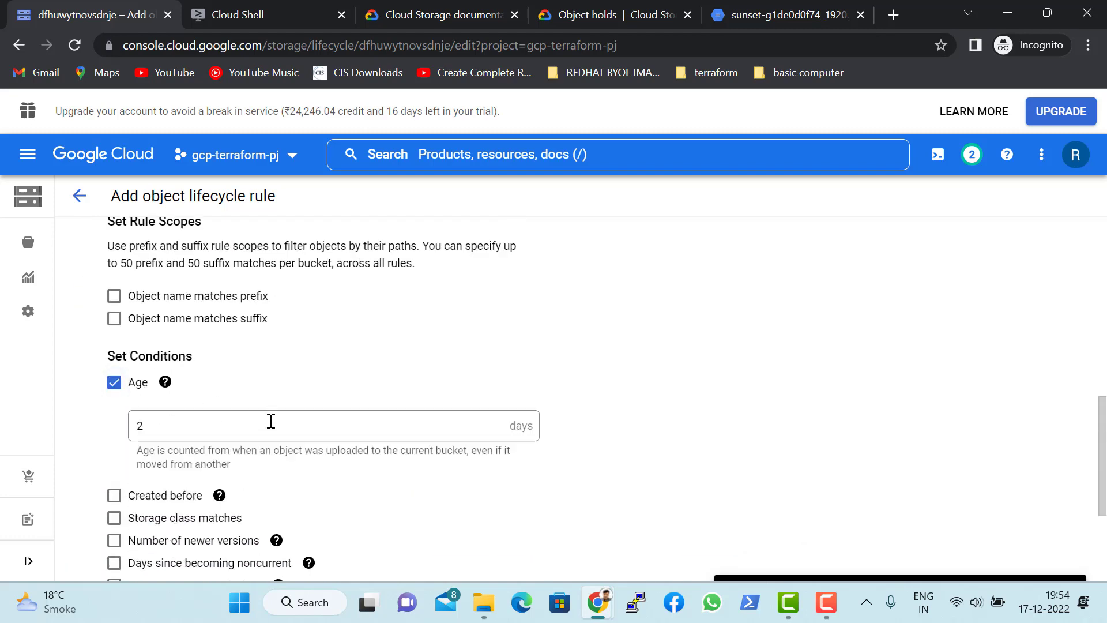
scroll(282, 489, down, 3)
click(179, 500)
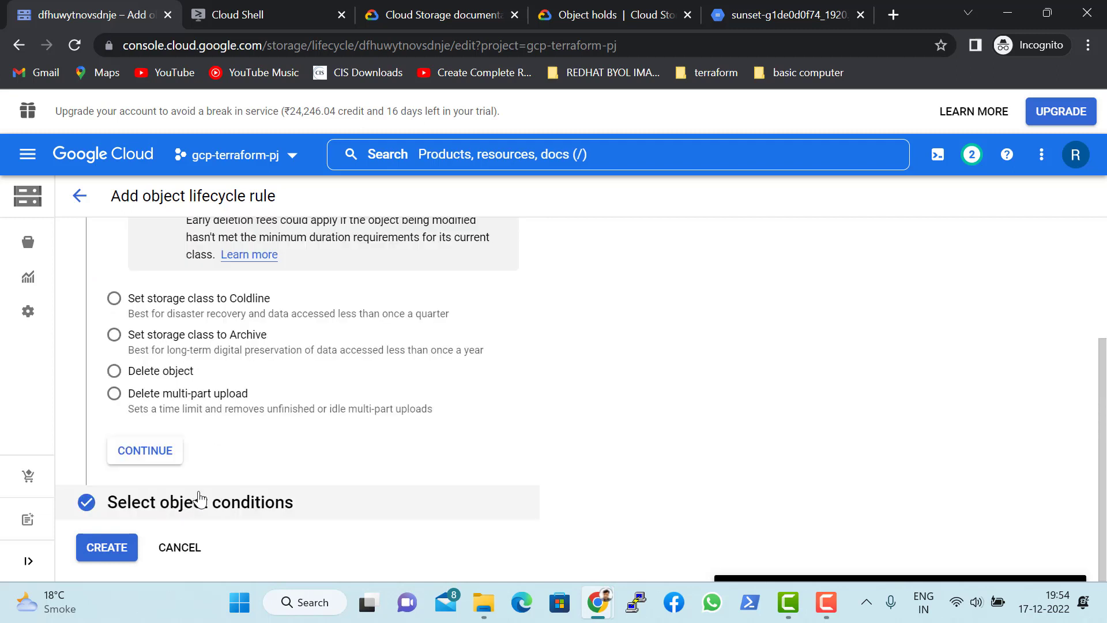
click(172, 549)
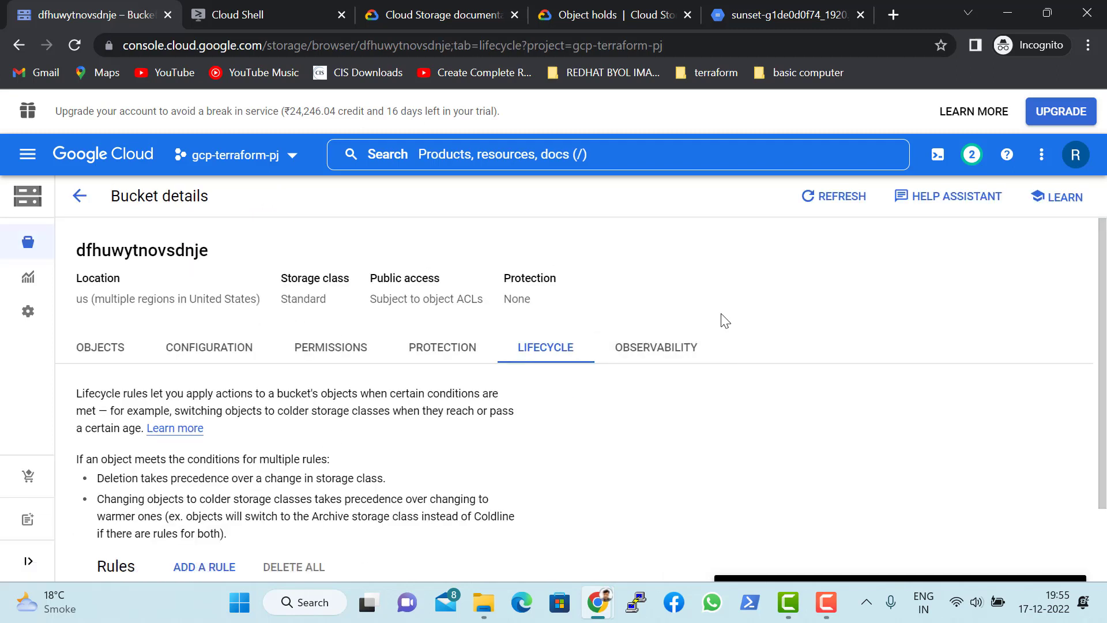
Examine the bucket's observability charts for error rates, request counts and network data rates, and return to the bucket list.
scroll(721, 320, down, 2)
click(653, 271)
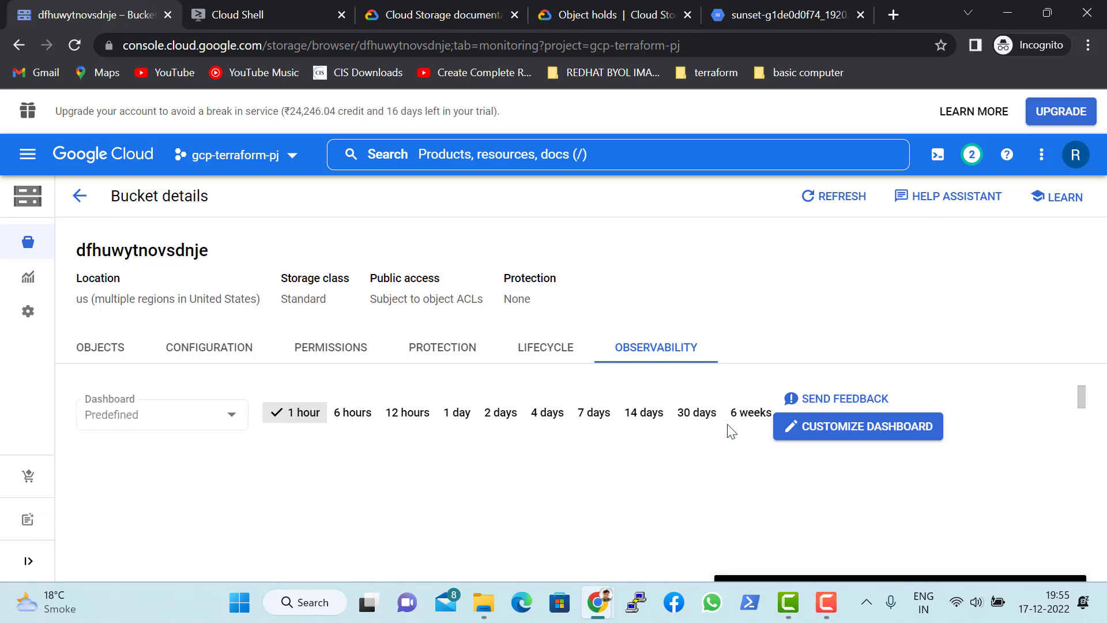
scroll(727, 430, down, 2)
mouse_move(723, 375)
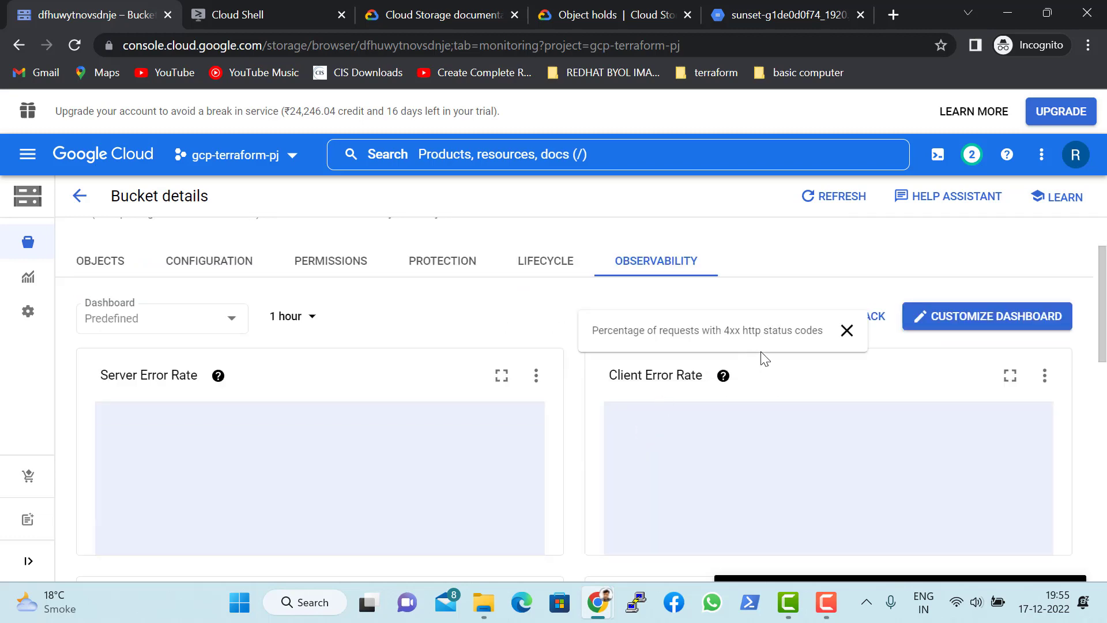
click(846, 331)
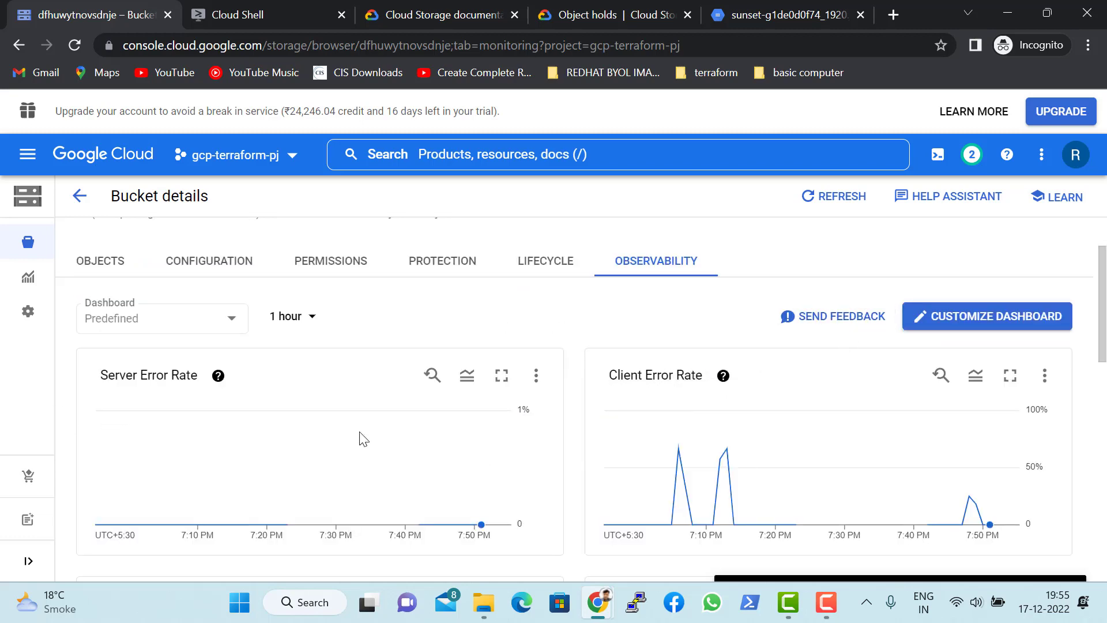
scroll(450, 435, down, 5)
scroll(663, 448, down, 5)
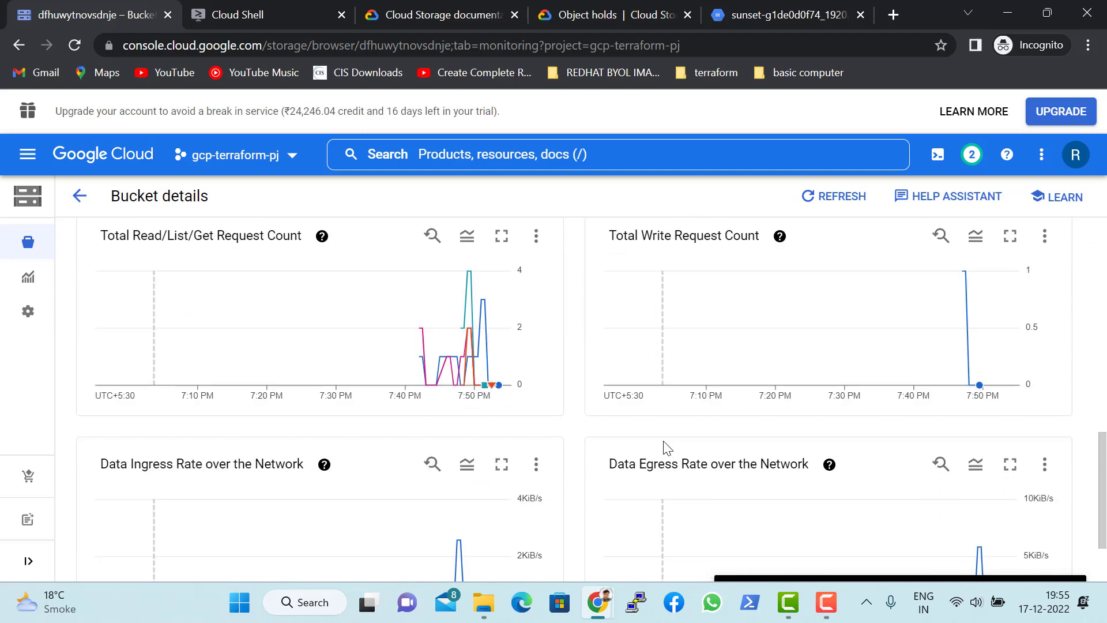
scroll(484, 400, up, 6)
scroll(484, 398, up, 5)
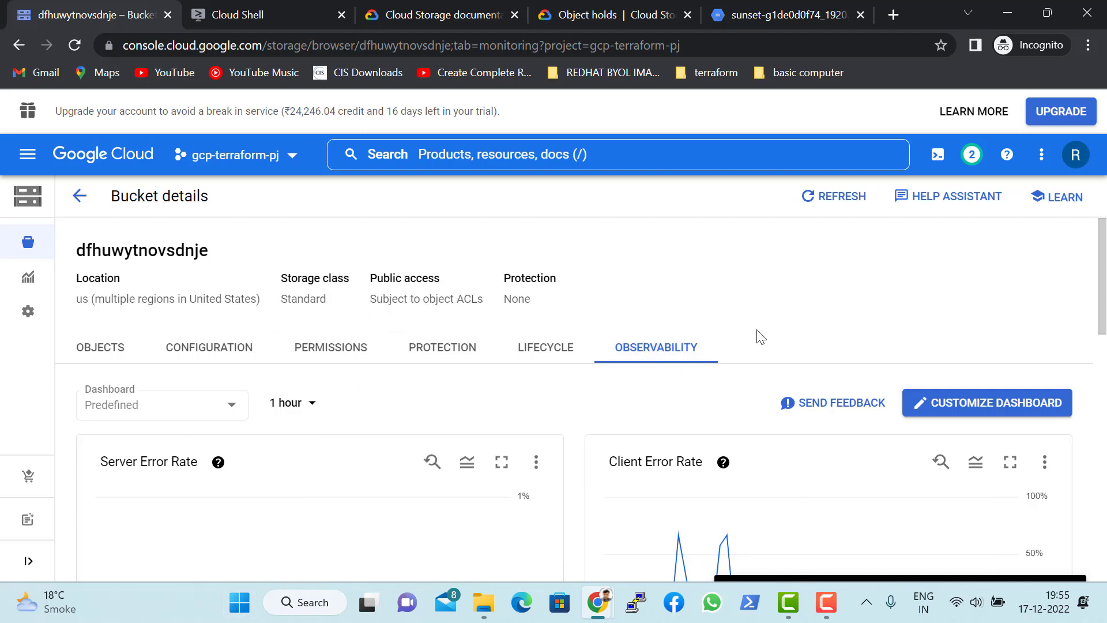
scroll(754, 329, down, 3)
scroll(369, 336, down, 7)
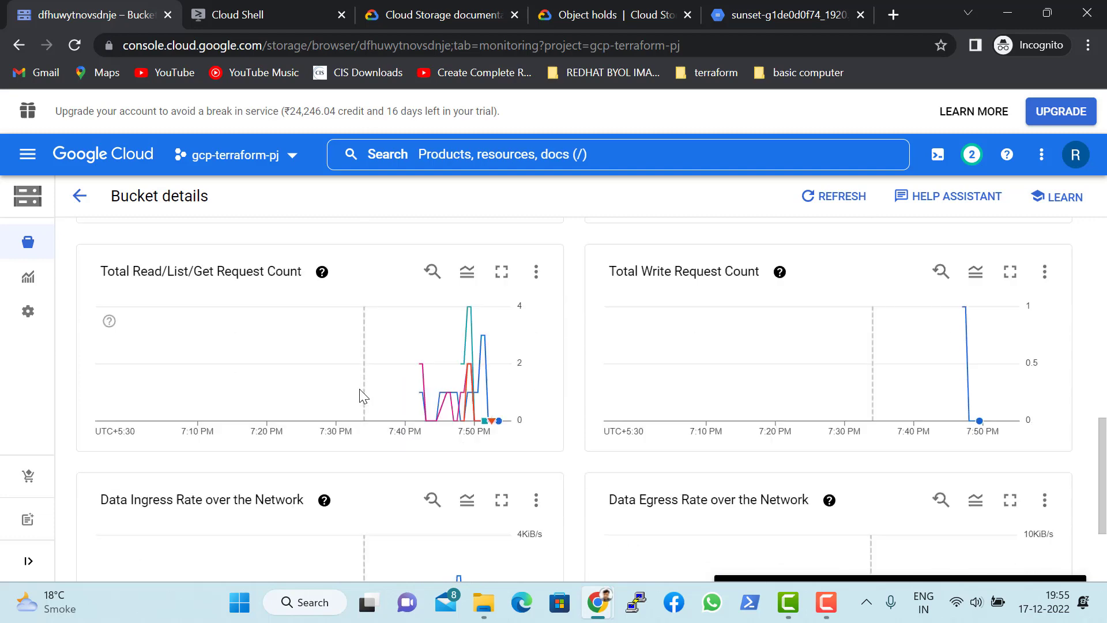
scroll(271, 329, up, 8)
click(81, 196)
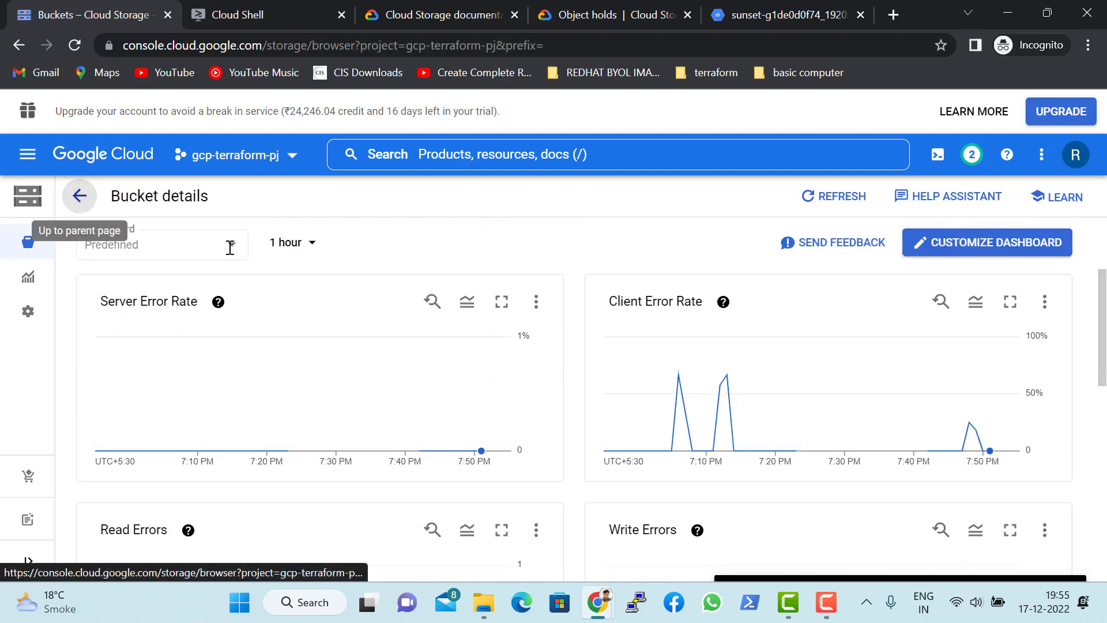
drag(349, 311, 300, 330)
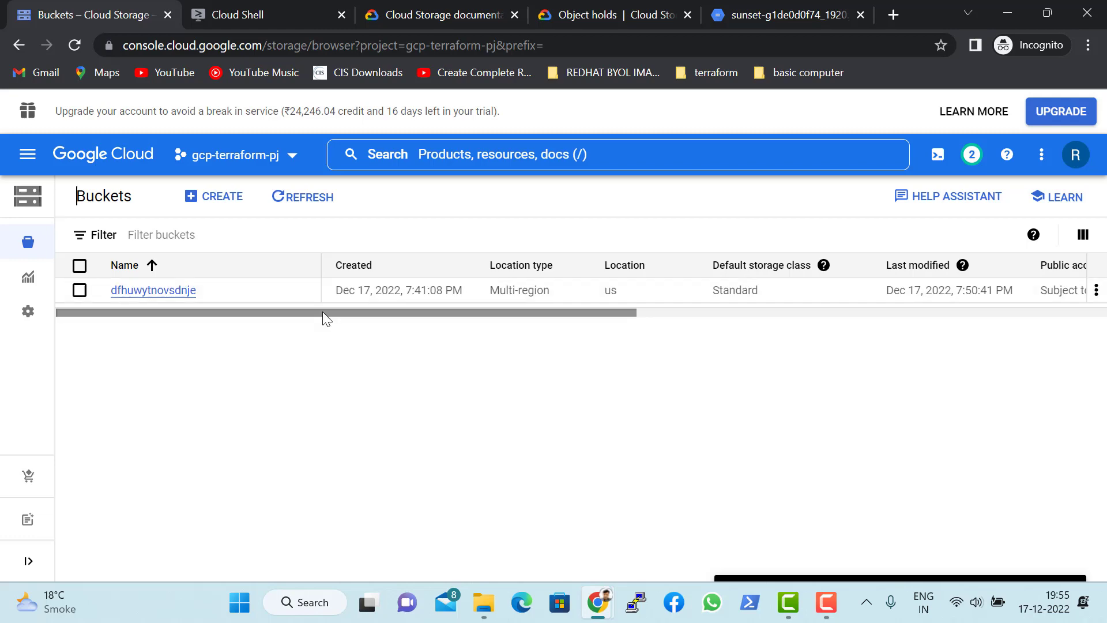
Switch to the Cloud Storage documentation and read the Guides quickstart on creating a bucket with the console.
click(437, 17)
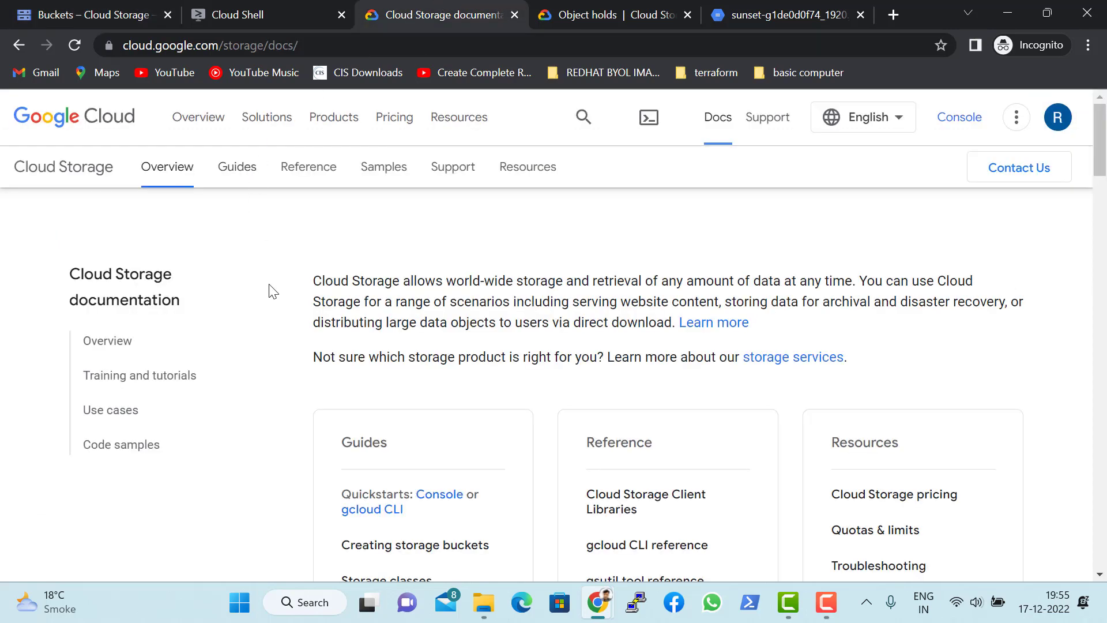
click(229, 169)
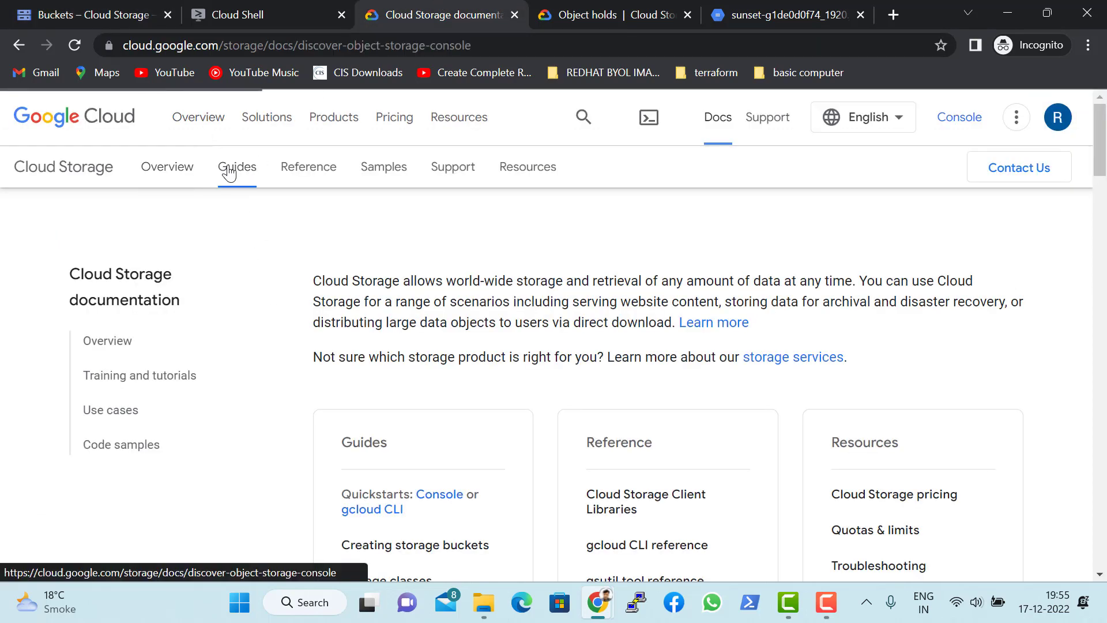
scroll(470, 320, down, 3)
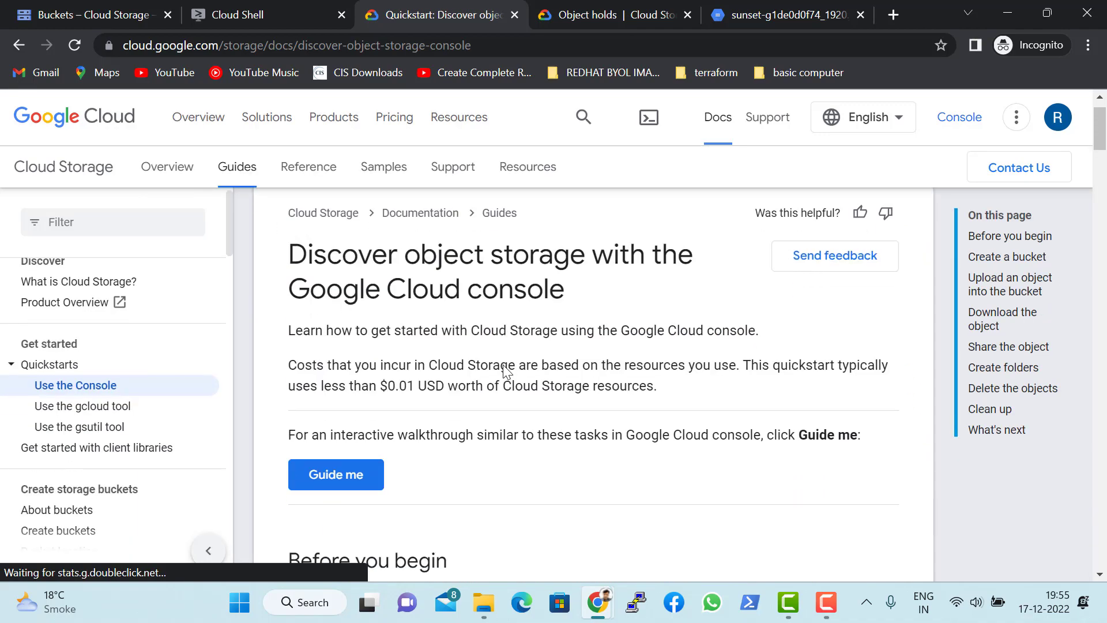
scroll(508, 372, down, 15)
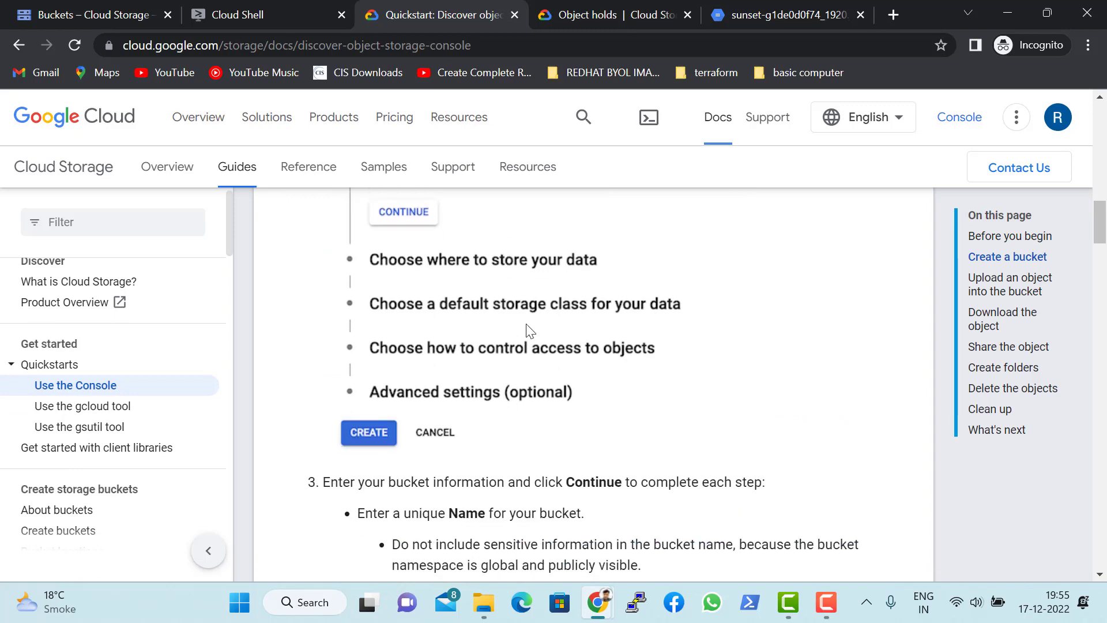
scroll(460, 393, up, 6)
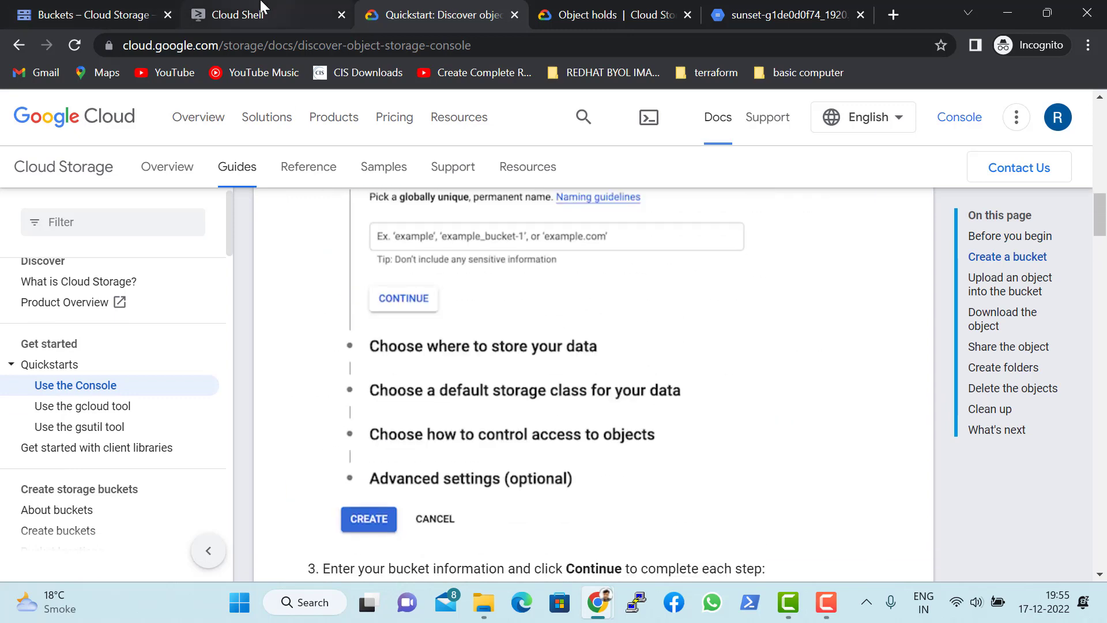
Return to the Cloud Storage console and open the objects of bucket dfhuwytnovsdnje.
click(70, 6)
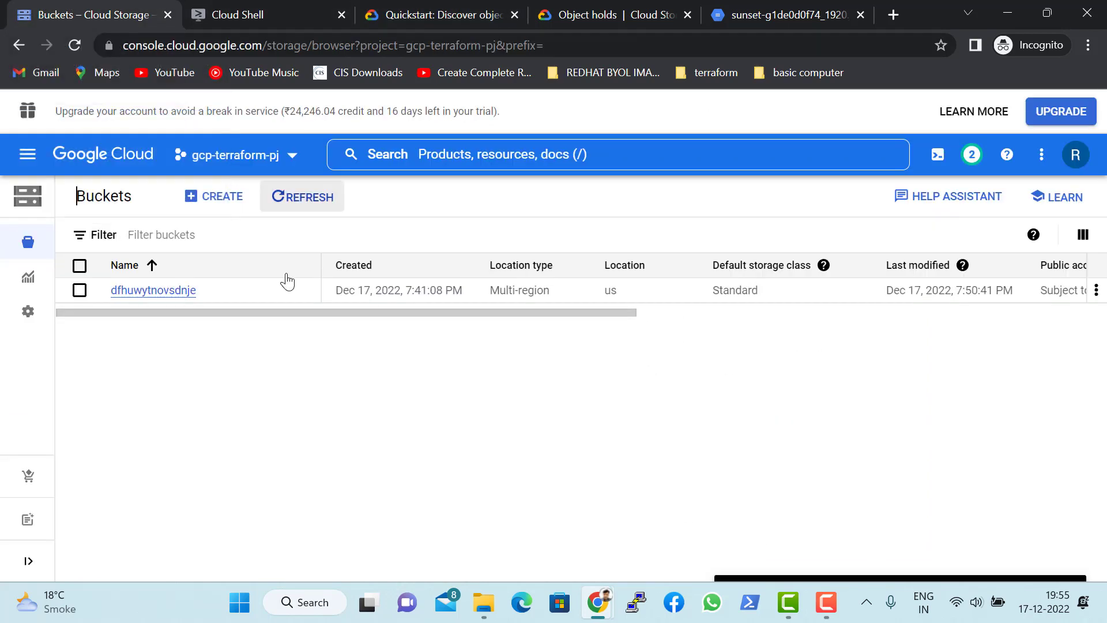
drag(301, 312, 199, 343)
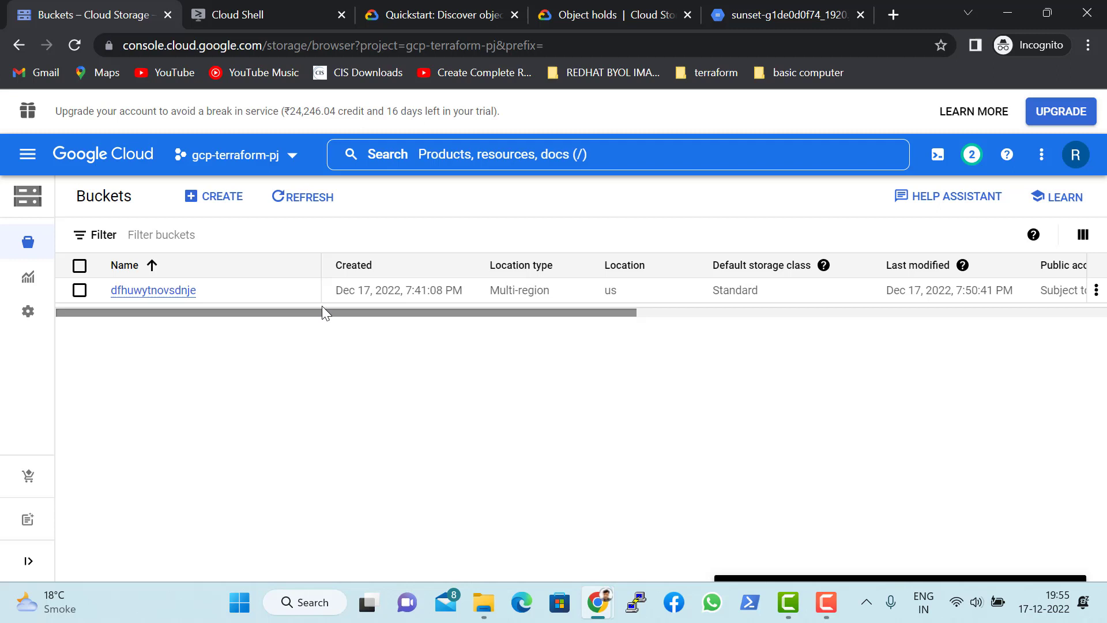
click(157, 293)
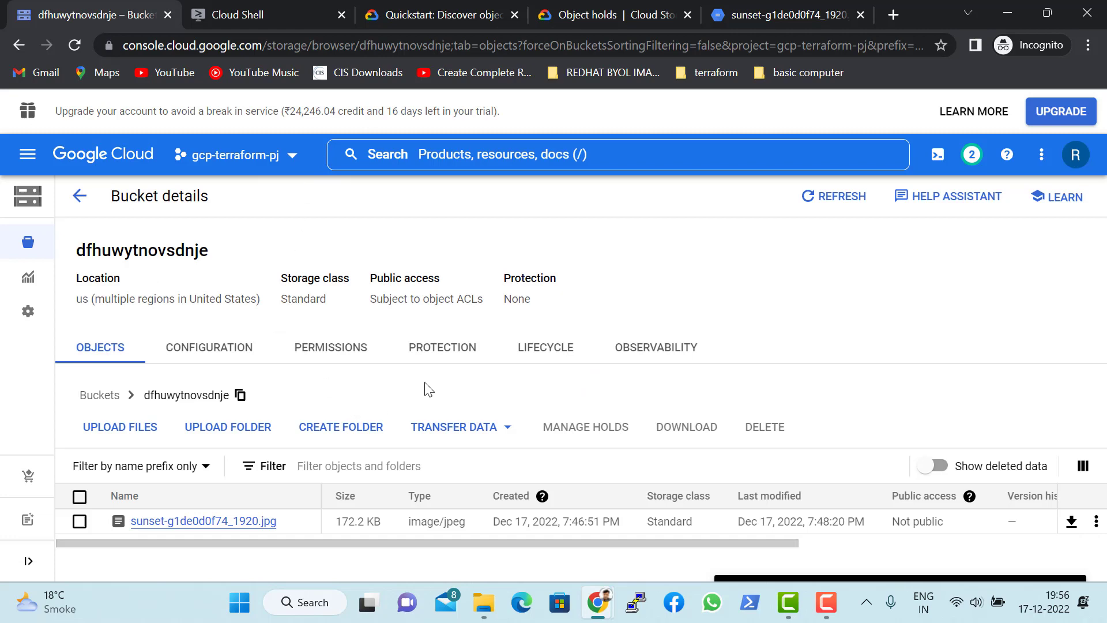
Review the lifecycle rules section of bucket dfhuwytnovsdnje and return to the bucket list.
click(539, 349)
scroll(585, 295, down, 2)
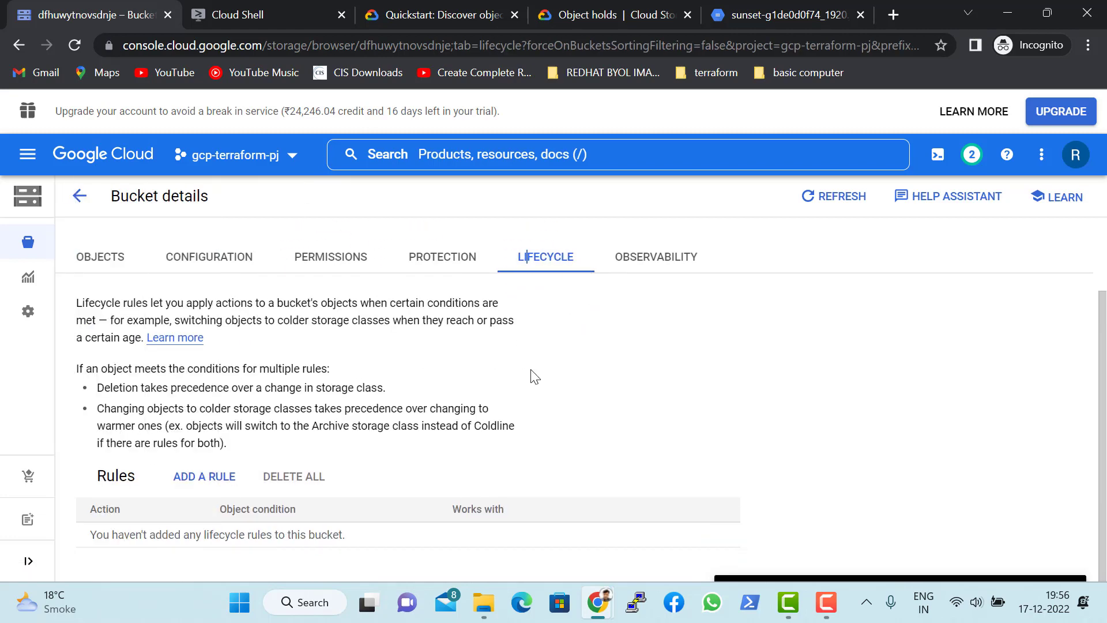
scroll(531, 376, up, 2)
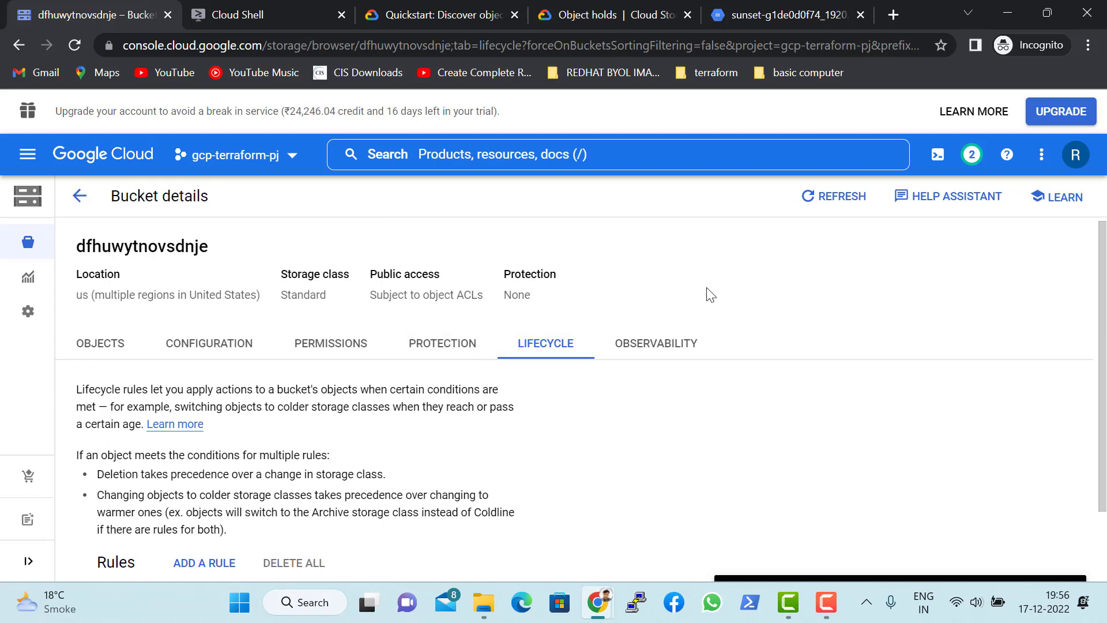
scroll(718, 290, down, 2)
scroll(756, 267, up, 2)
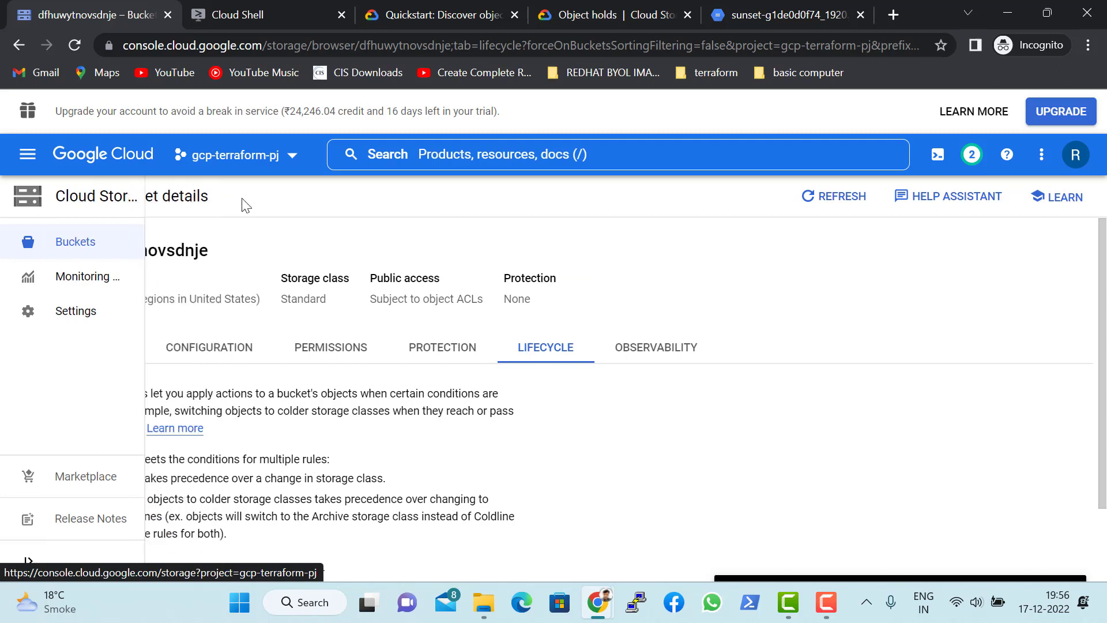
click(75, 205)
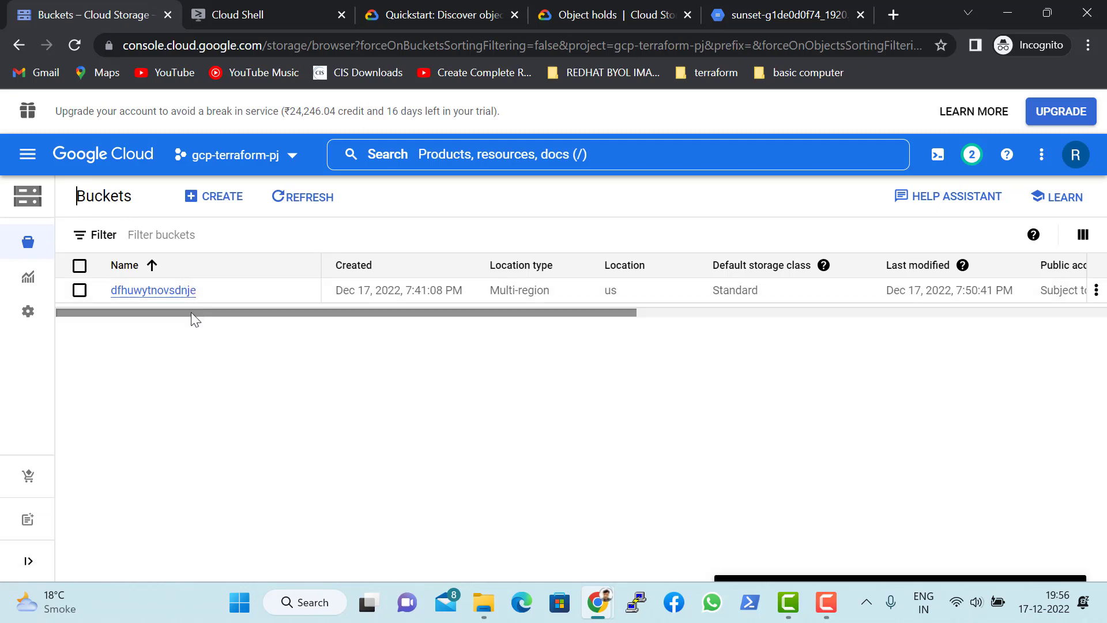
scroll(196, 317, right, 3)
scroll(369, 334, right, 3)
scroll(455, 346, left, 5)
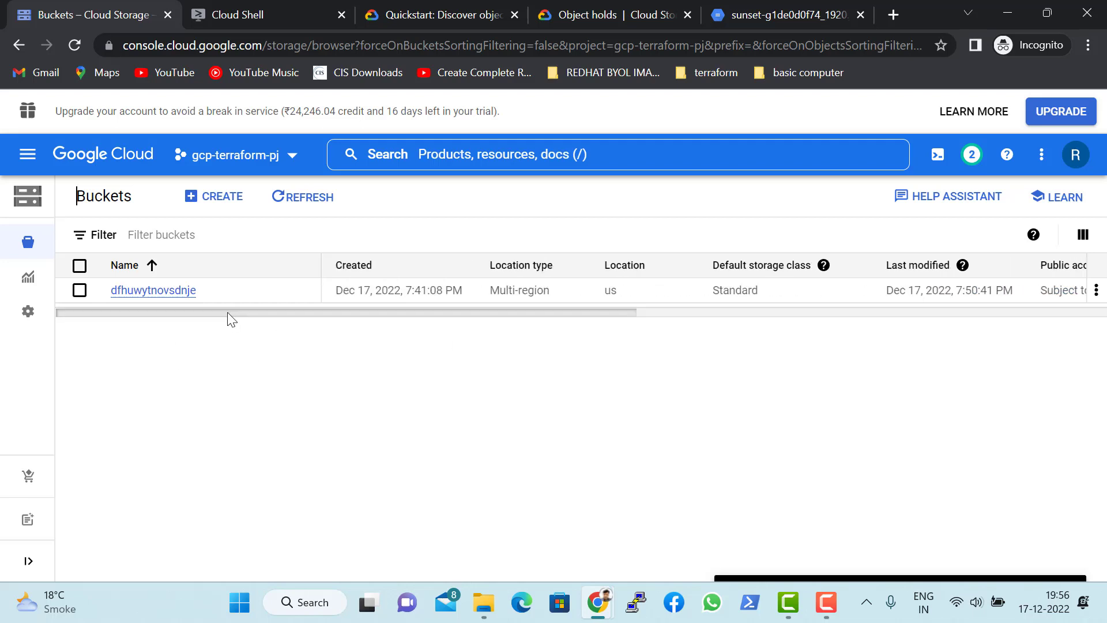
click(237, 236)
click(436, 202)
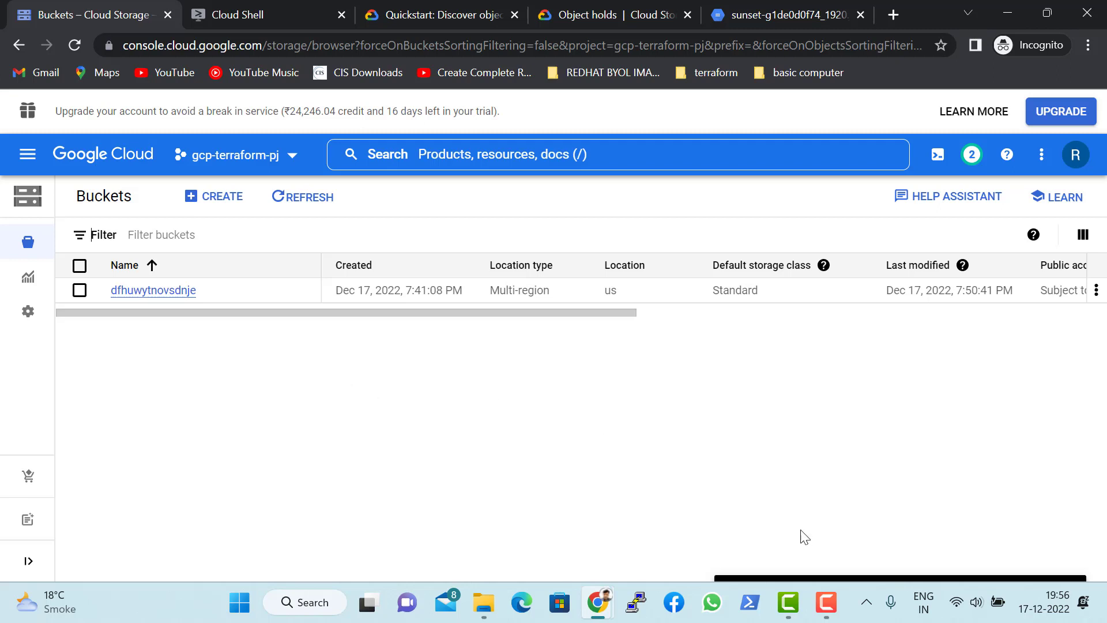
click(831, 599)
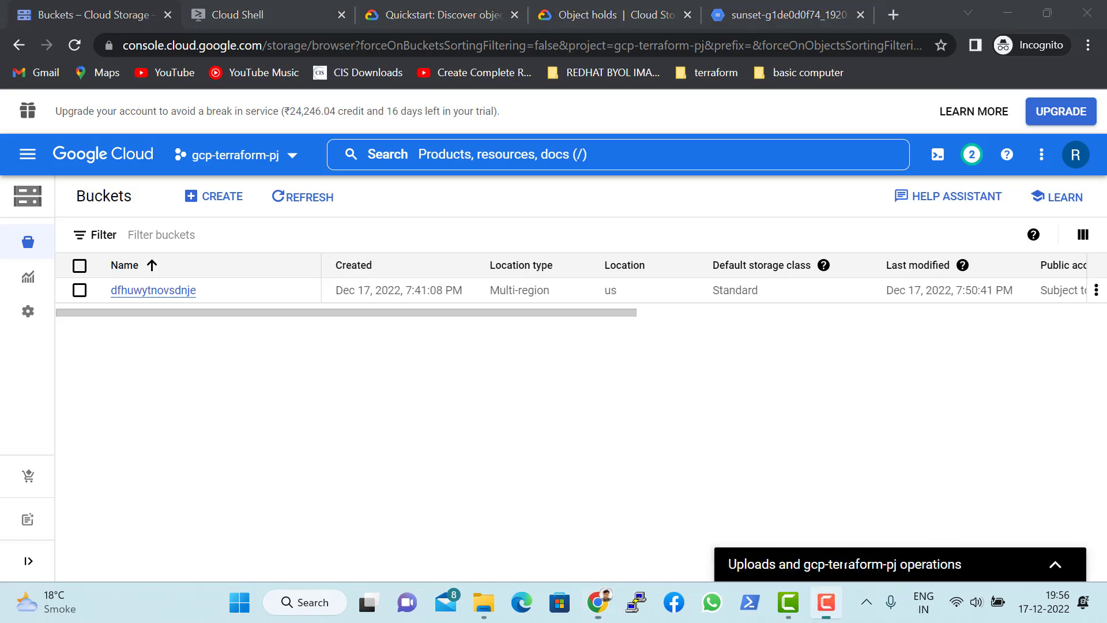